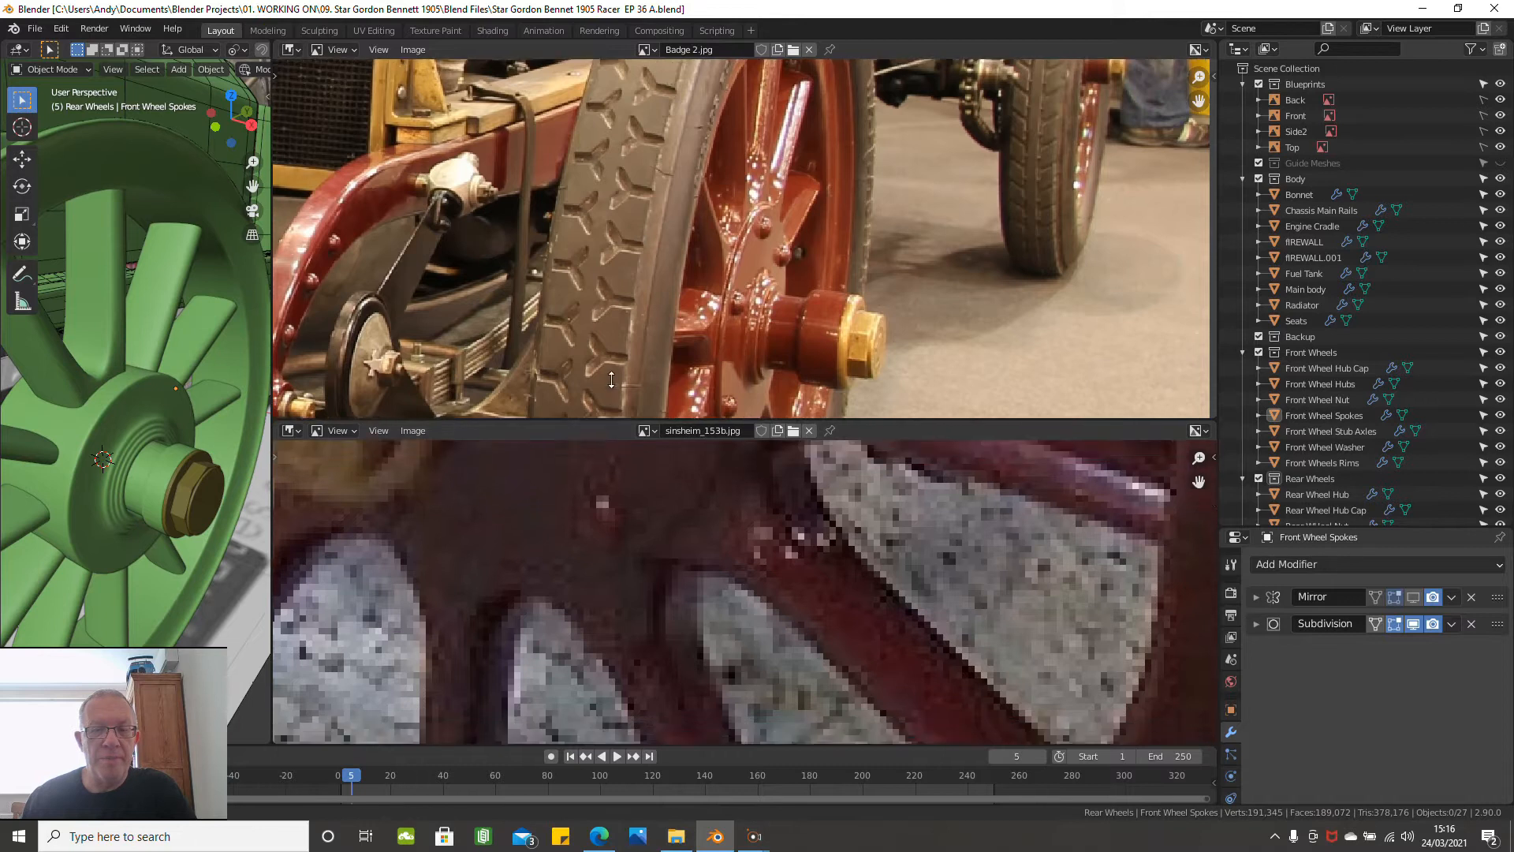
# Enlarge the 3D viewport to cover most of the space taken by the wheel reference images
pyautogui.scroll(-2, 740, 350)
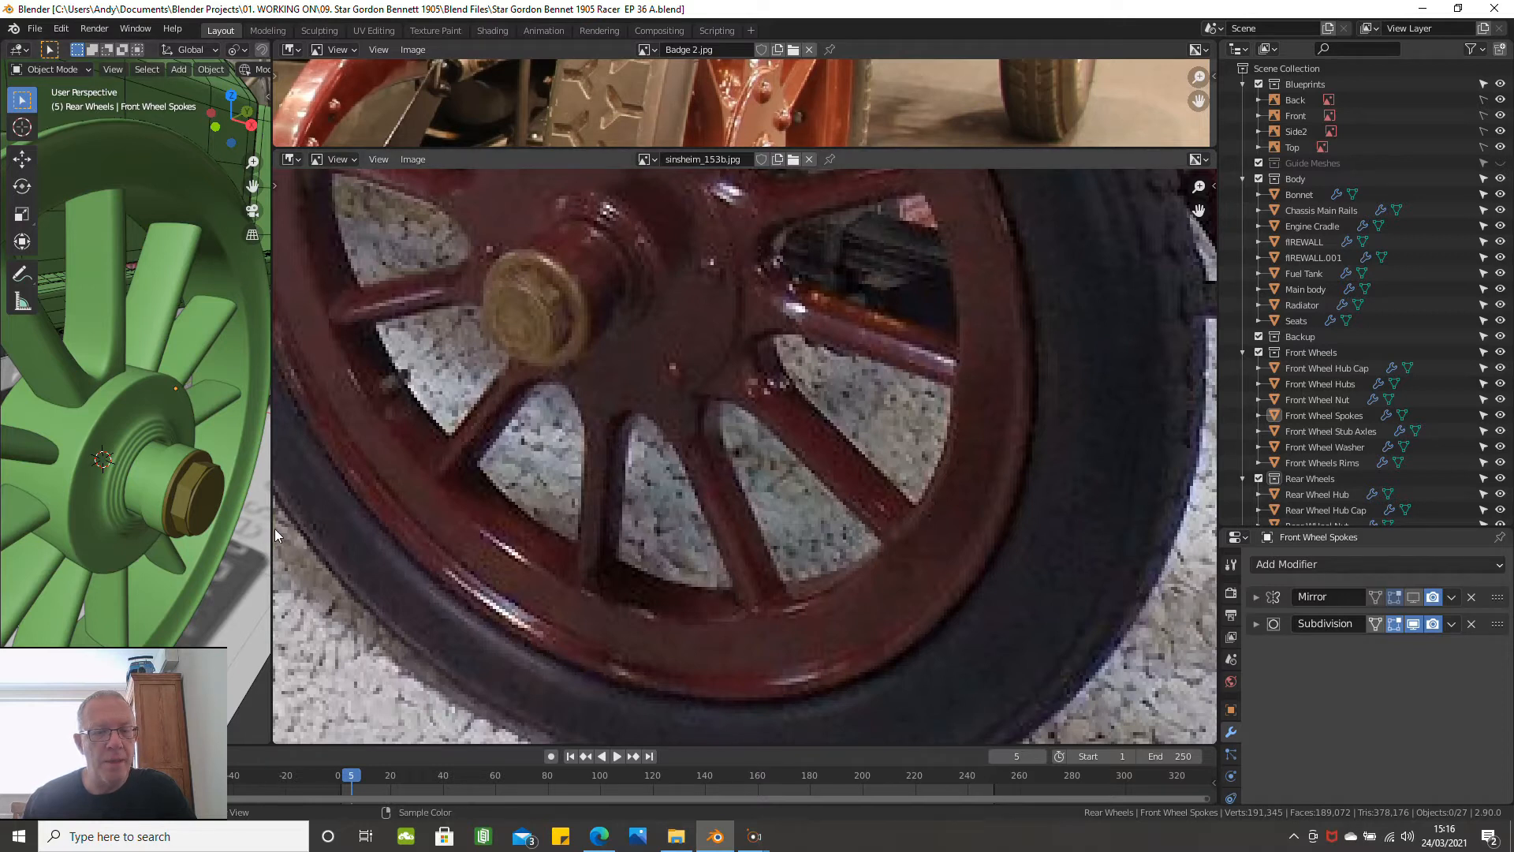
pyautogui.moveTo(271, 528); pyautogui.dragTo(1192, 530)
pyautogui.scroll(-4, 623, 493)
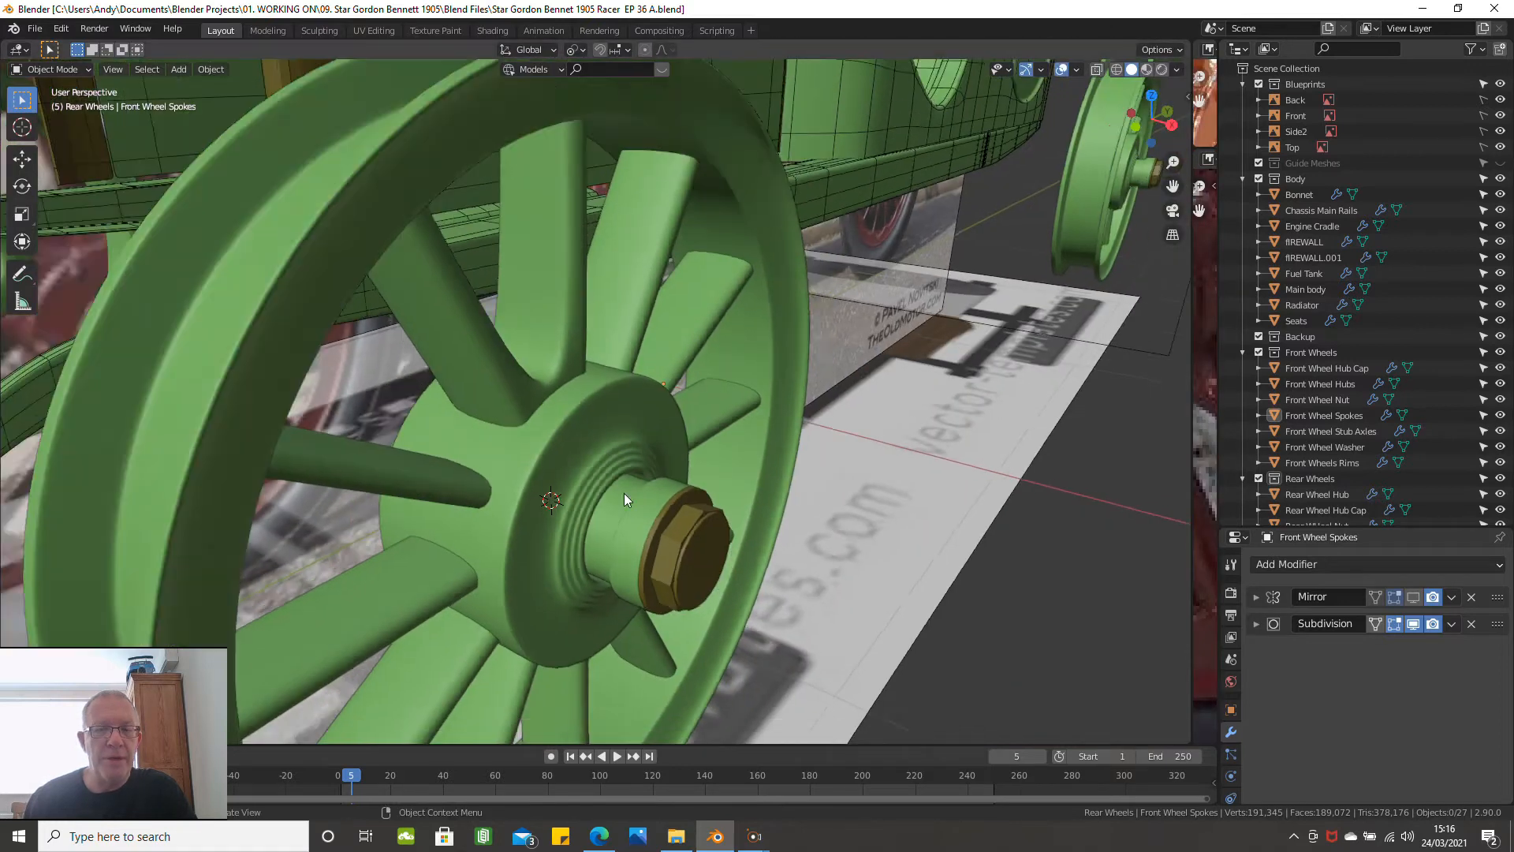
# Isolate the front wheel spokes and hubs by hiding all other meshes and disabling the Blueprints collection
pyautogui.click(533, 482)
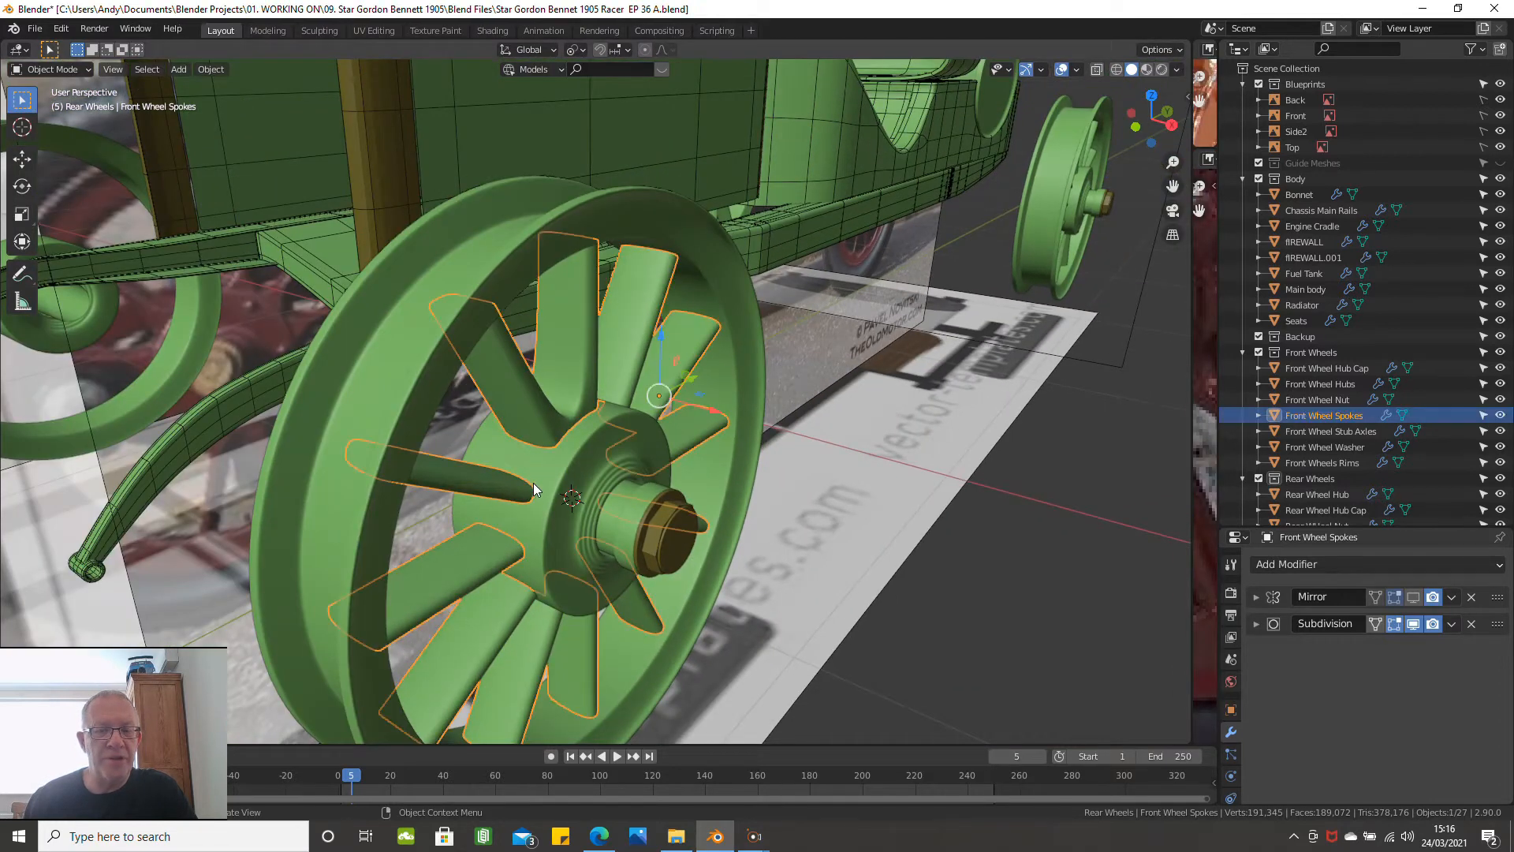
pyautogui.scroll(2, 544, 463)
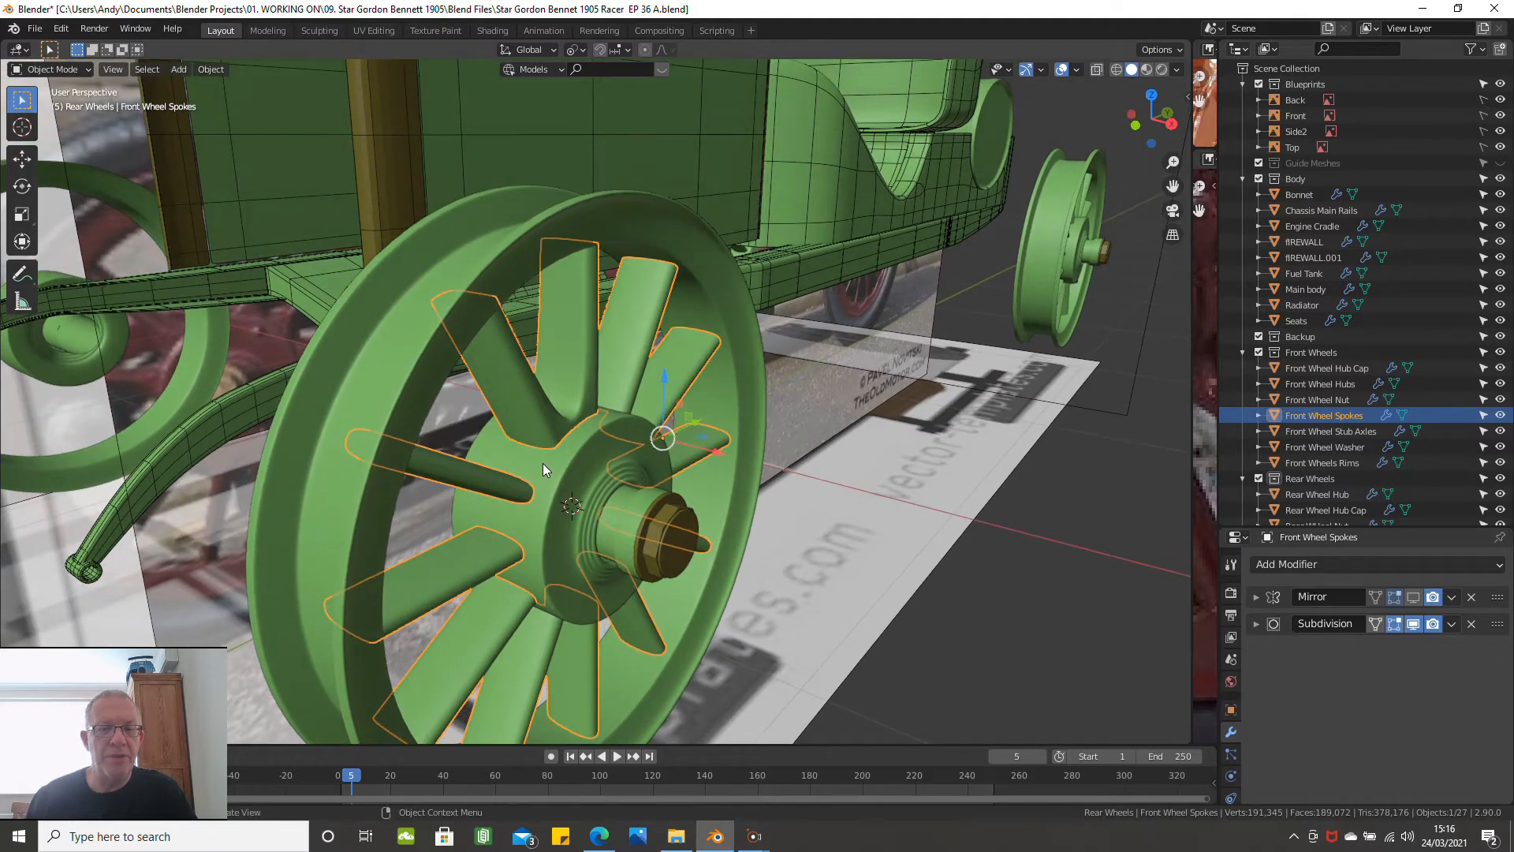
pyautogui.scroll(1, 543, 467)
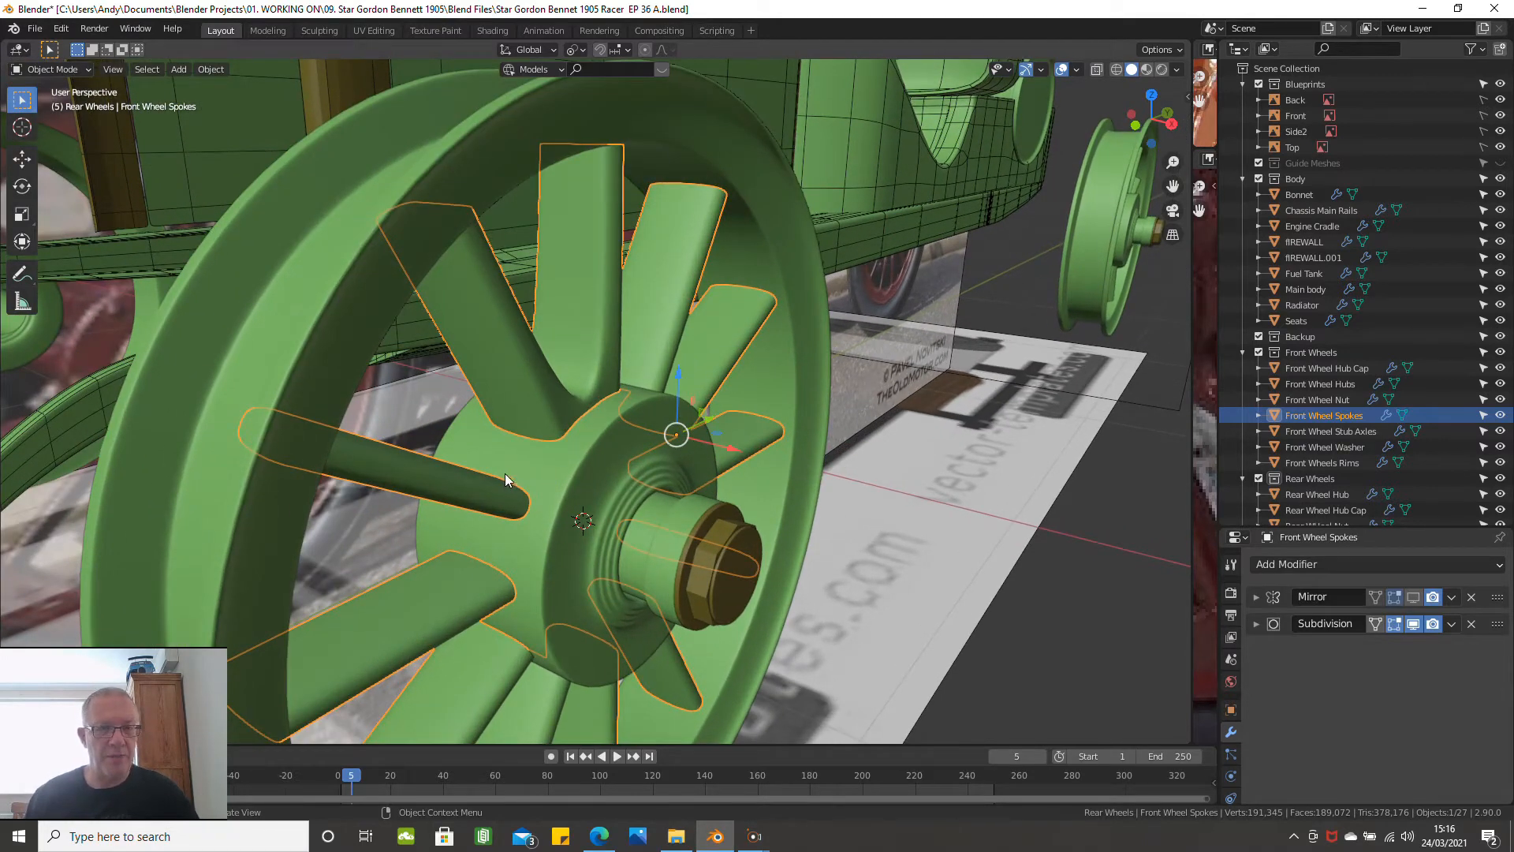
pyautogui.keyDown('shift'); pyautogui.click(564, 467); pyautogui.keyUp('shift')
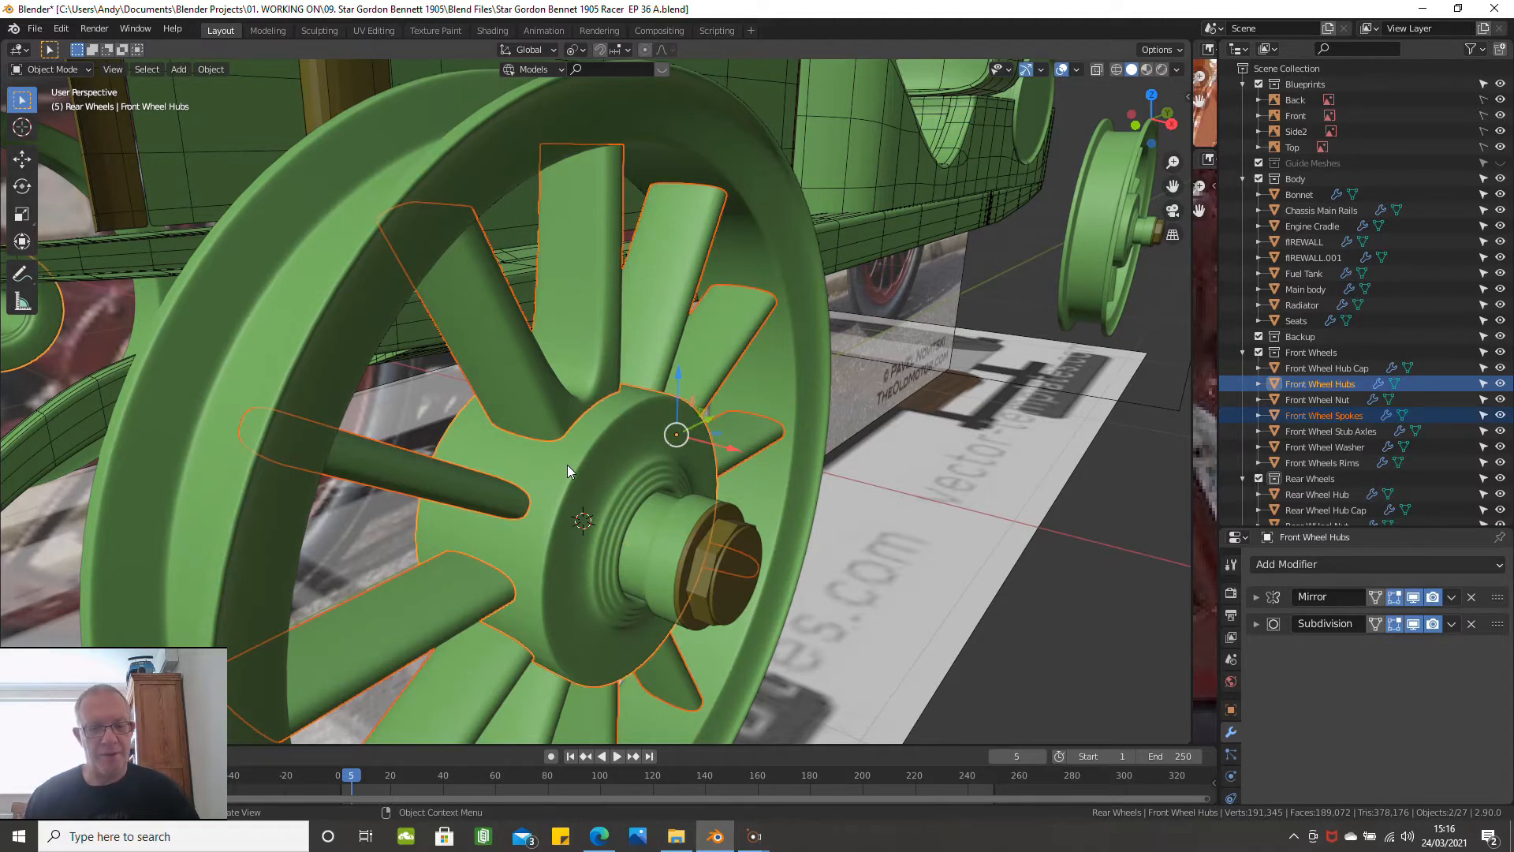
pyautogui.hotkey('ctrl', 'i')
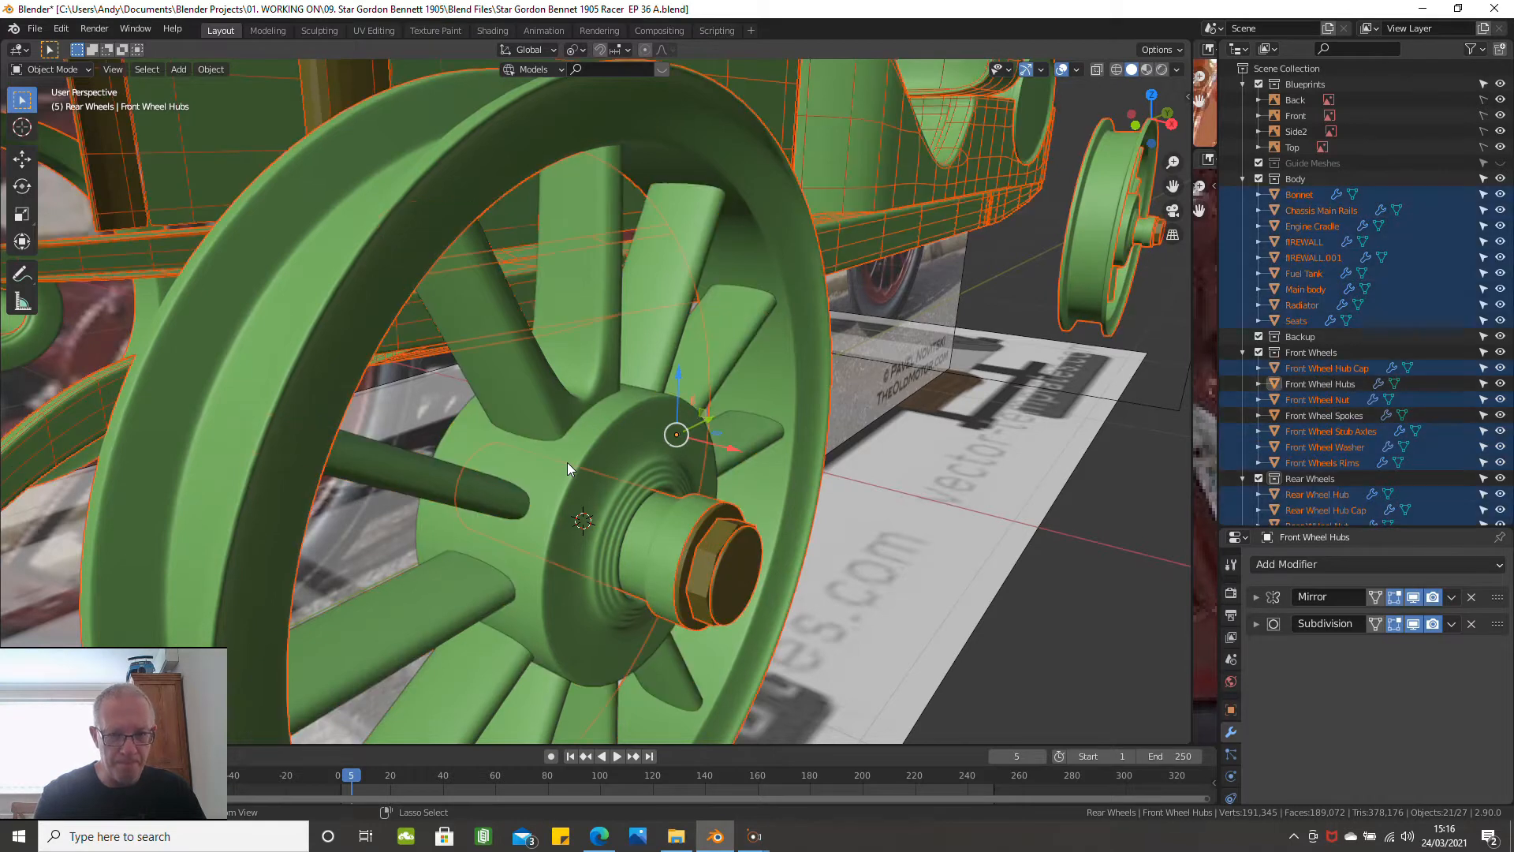
pyautogui.press('h')
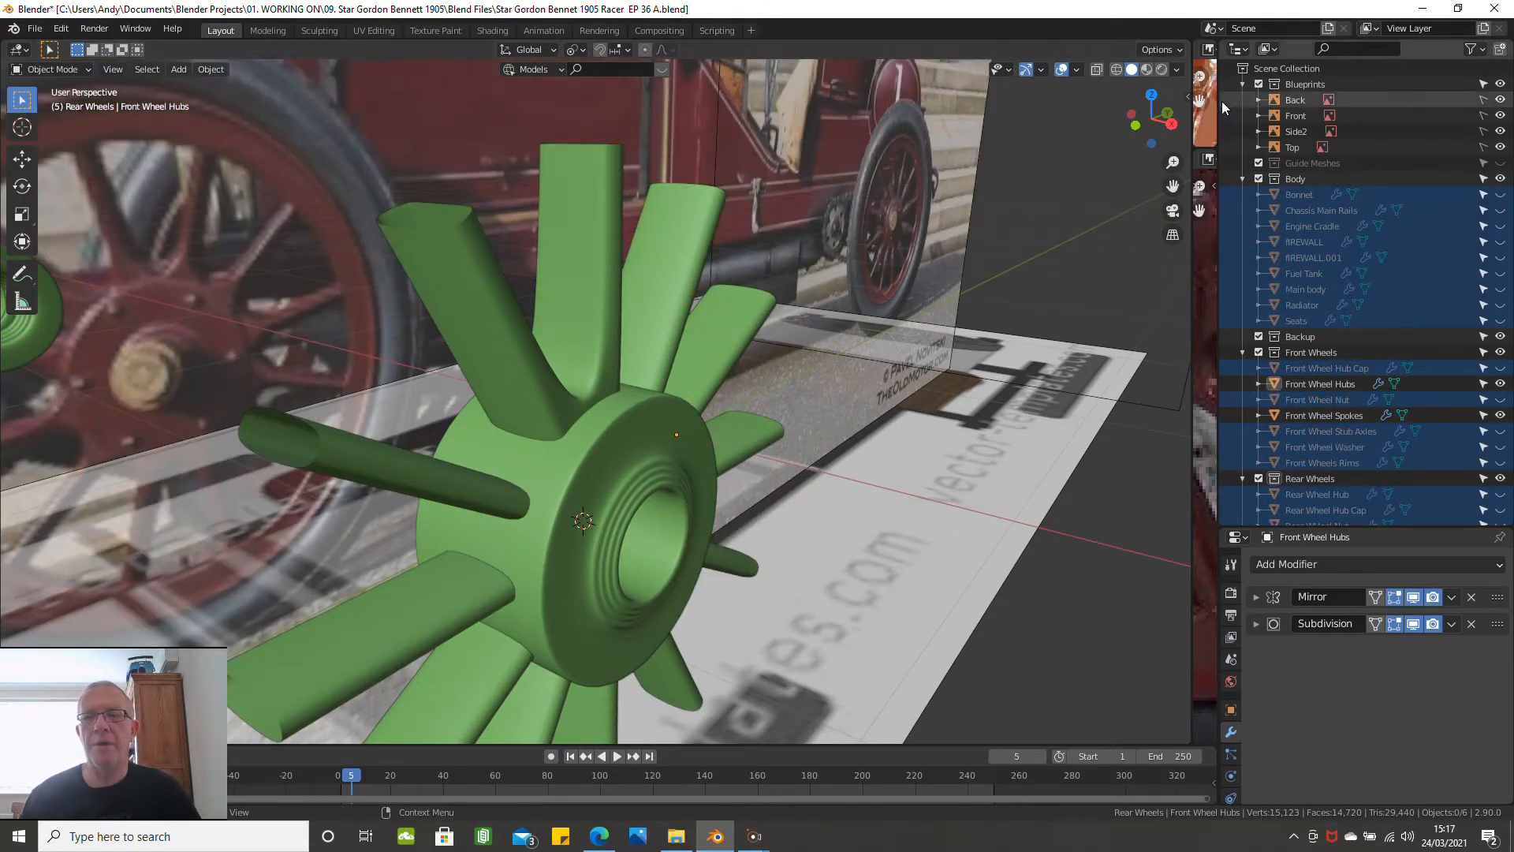
pyautogui.click(1237, 69)
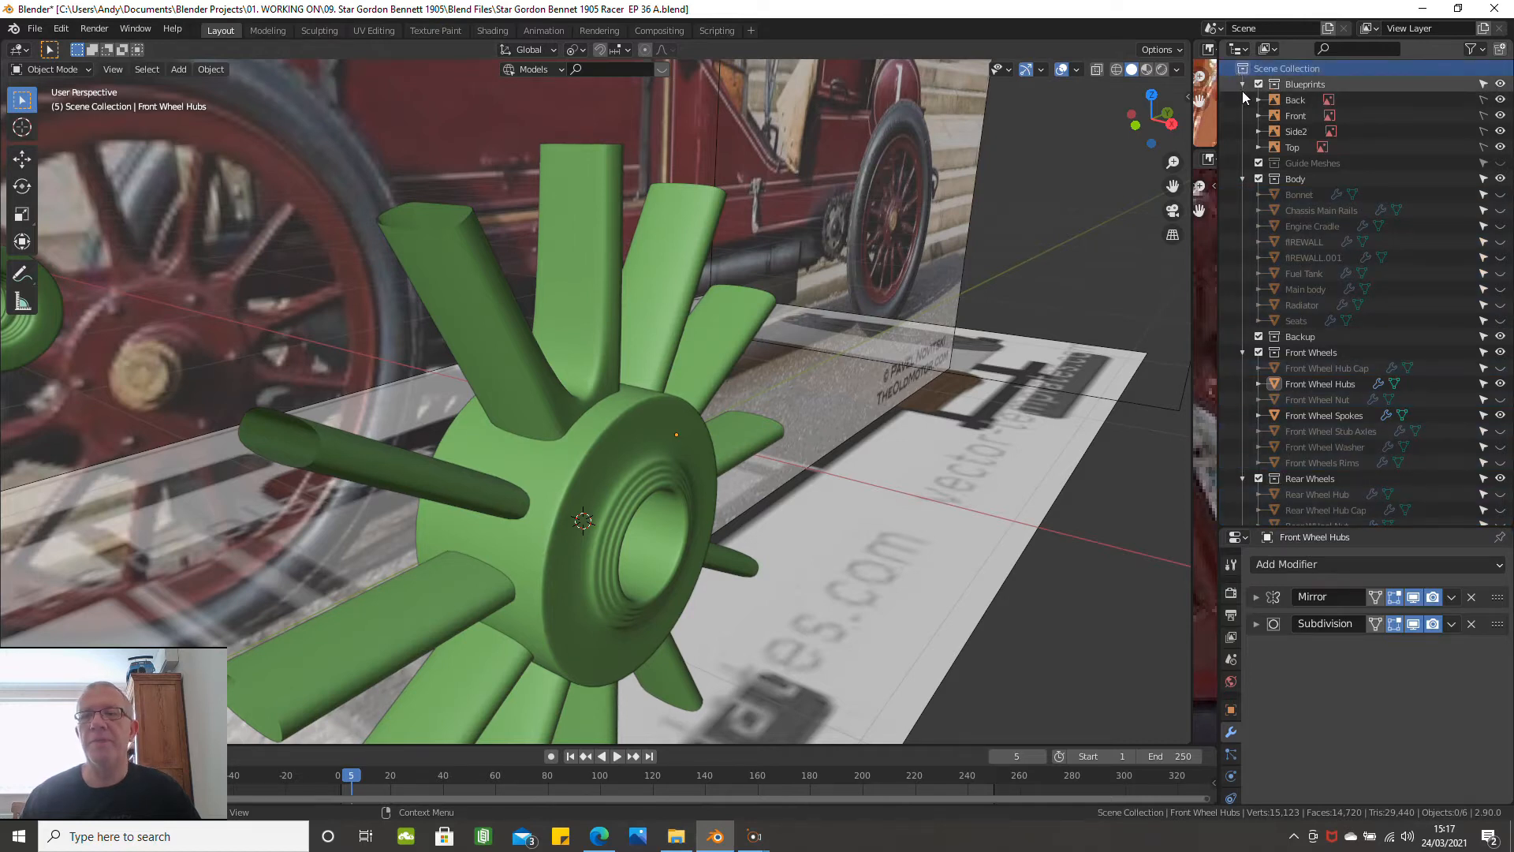
pyautogui.click(1259, 84)
# Examine where the spokes meet the front wheel hub, from the right side view and at an angle
pyautogui.moveTo(876, 336); pyautogui.dragTo(652, 373, button='middle')
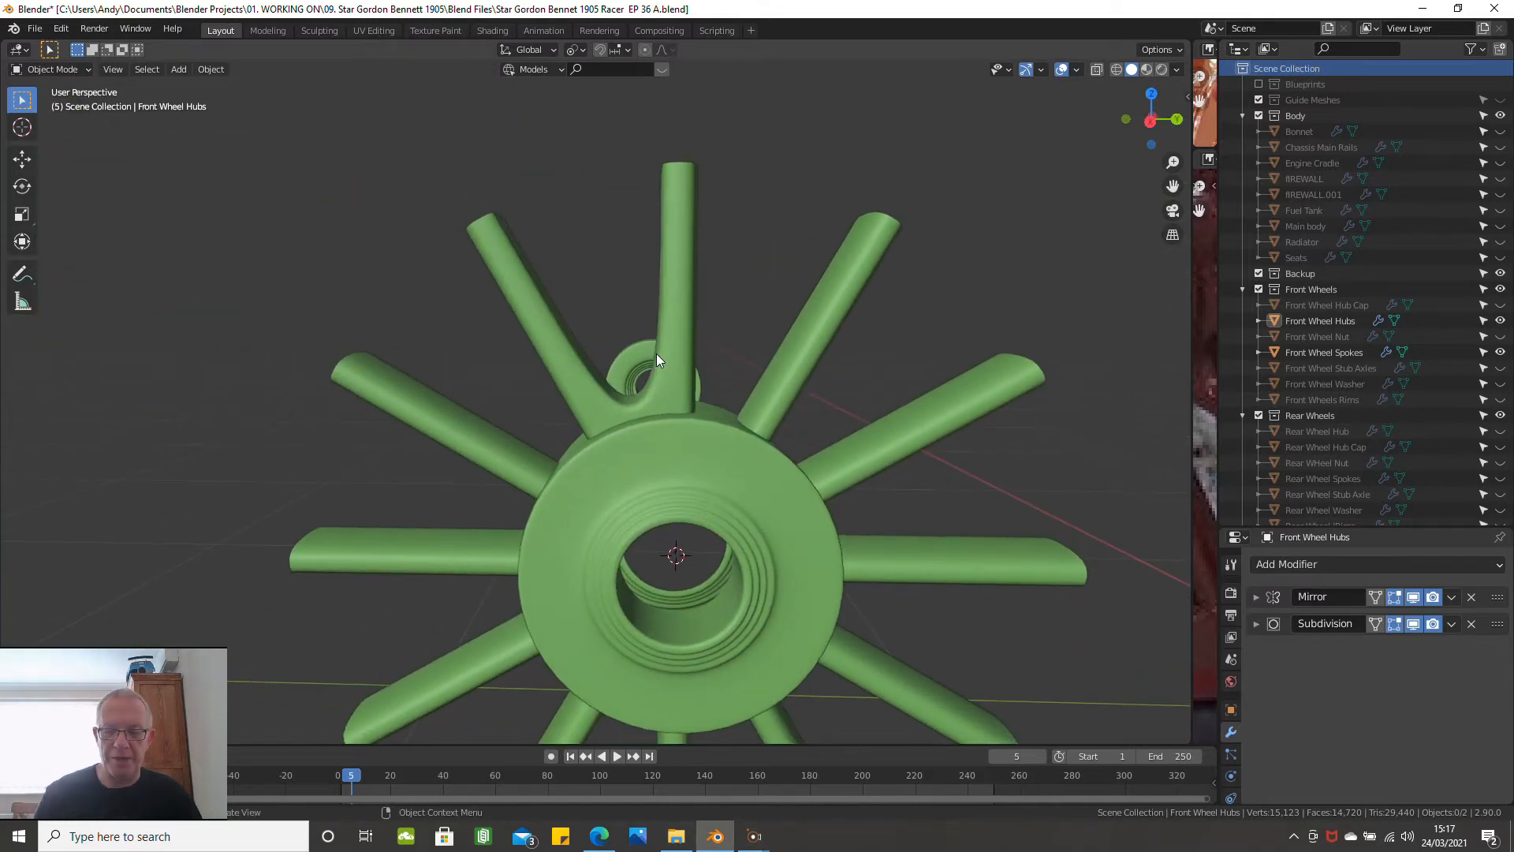
pyautogui.press('KP_3')
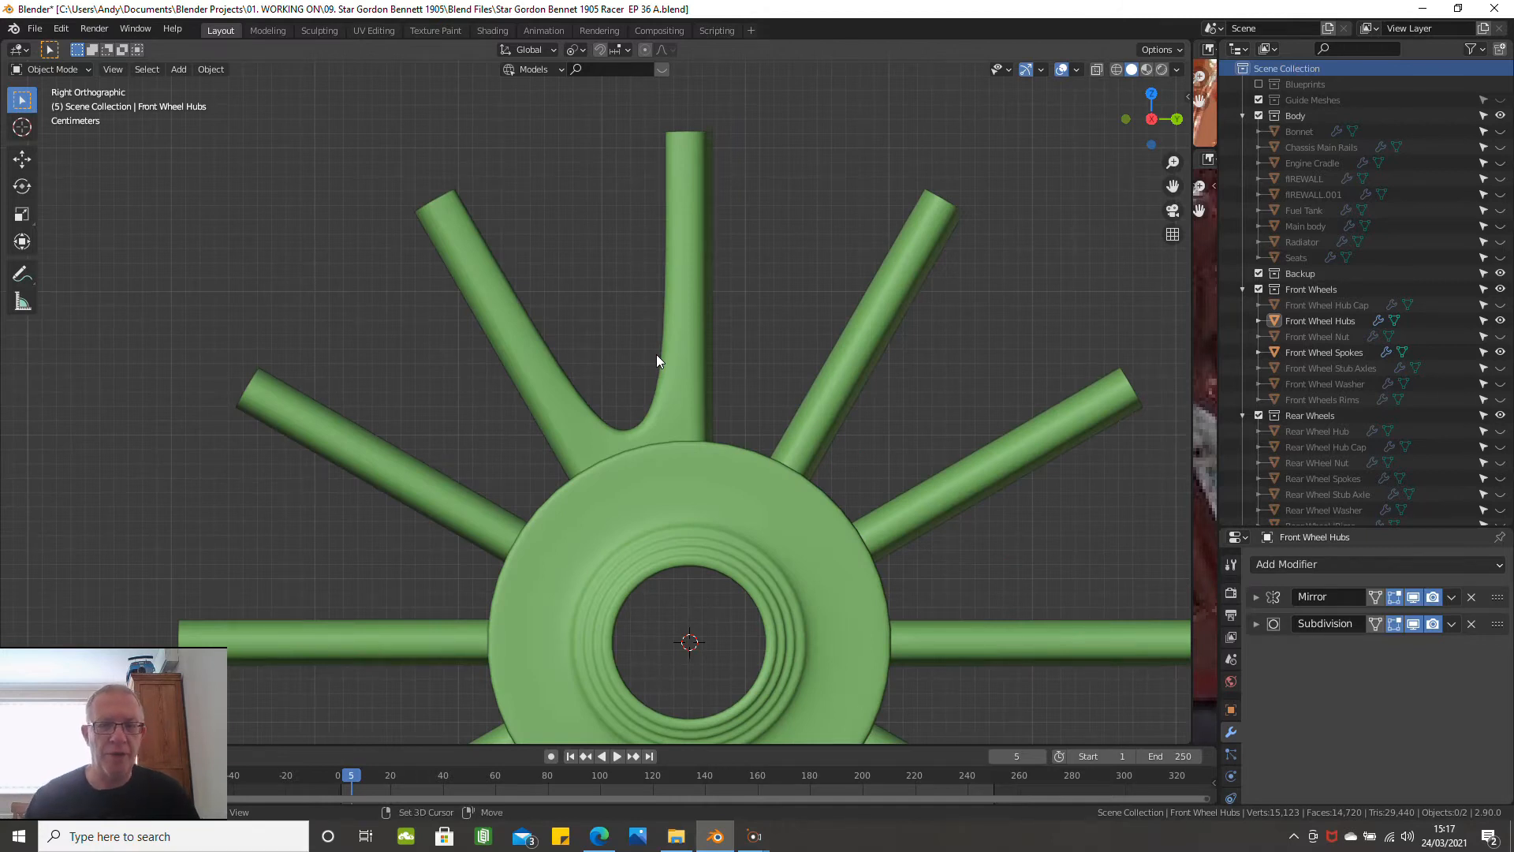
pyautogui.keyDown('shift'); pyautogui.scroll(-4, 640, 426); pyautogui.keyUp('shift')
pyautogui.scroll(2, 671, 385)
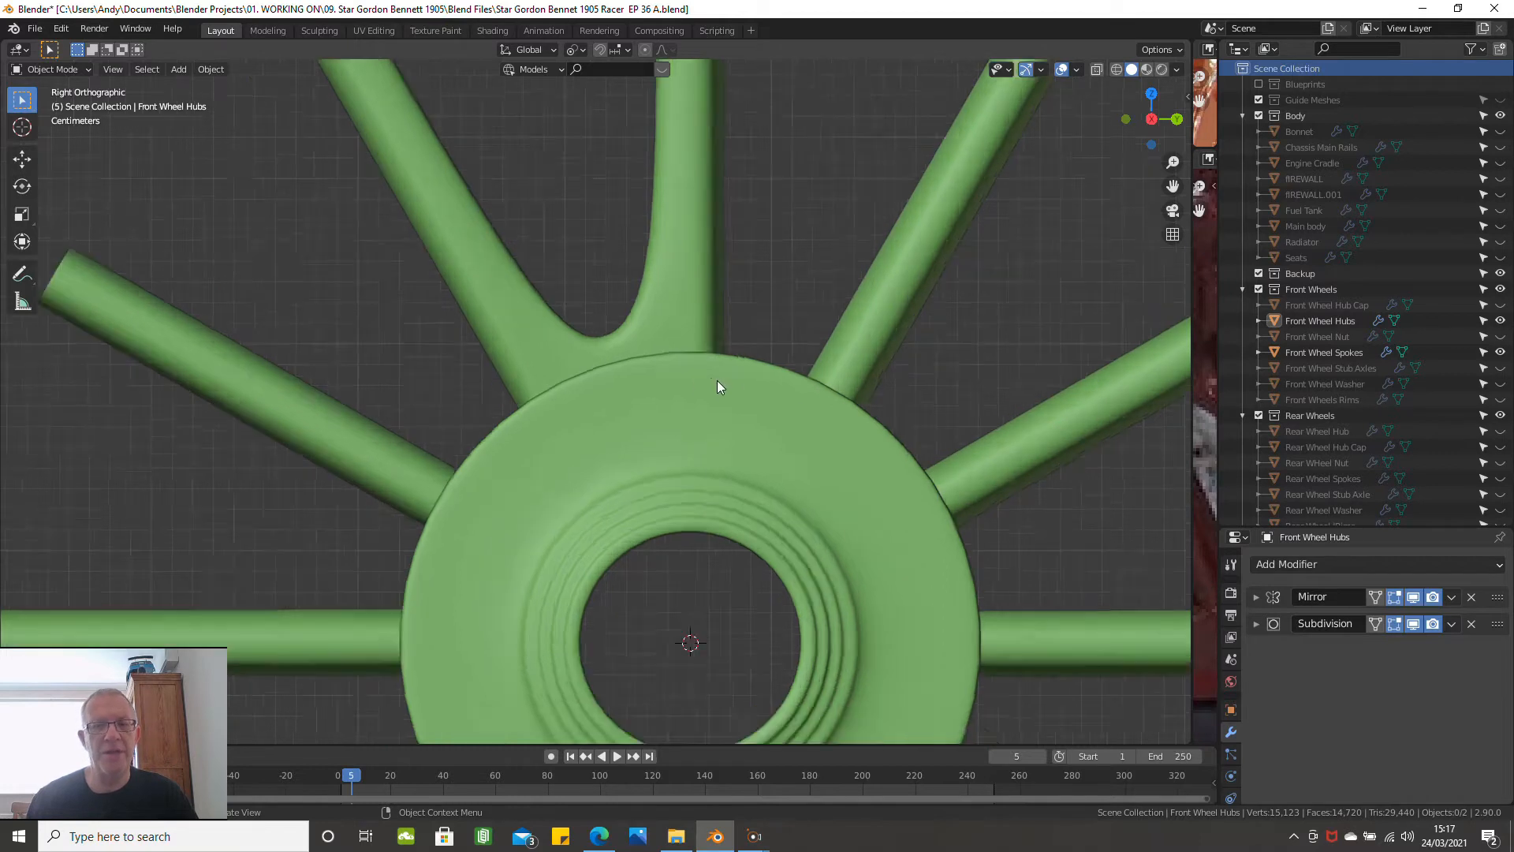
pyautogui.scroll(3, 717, 380)
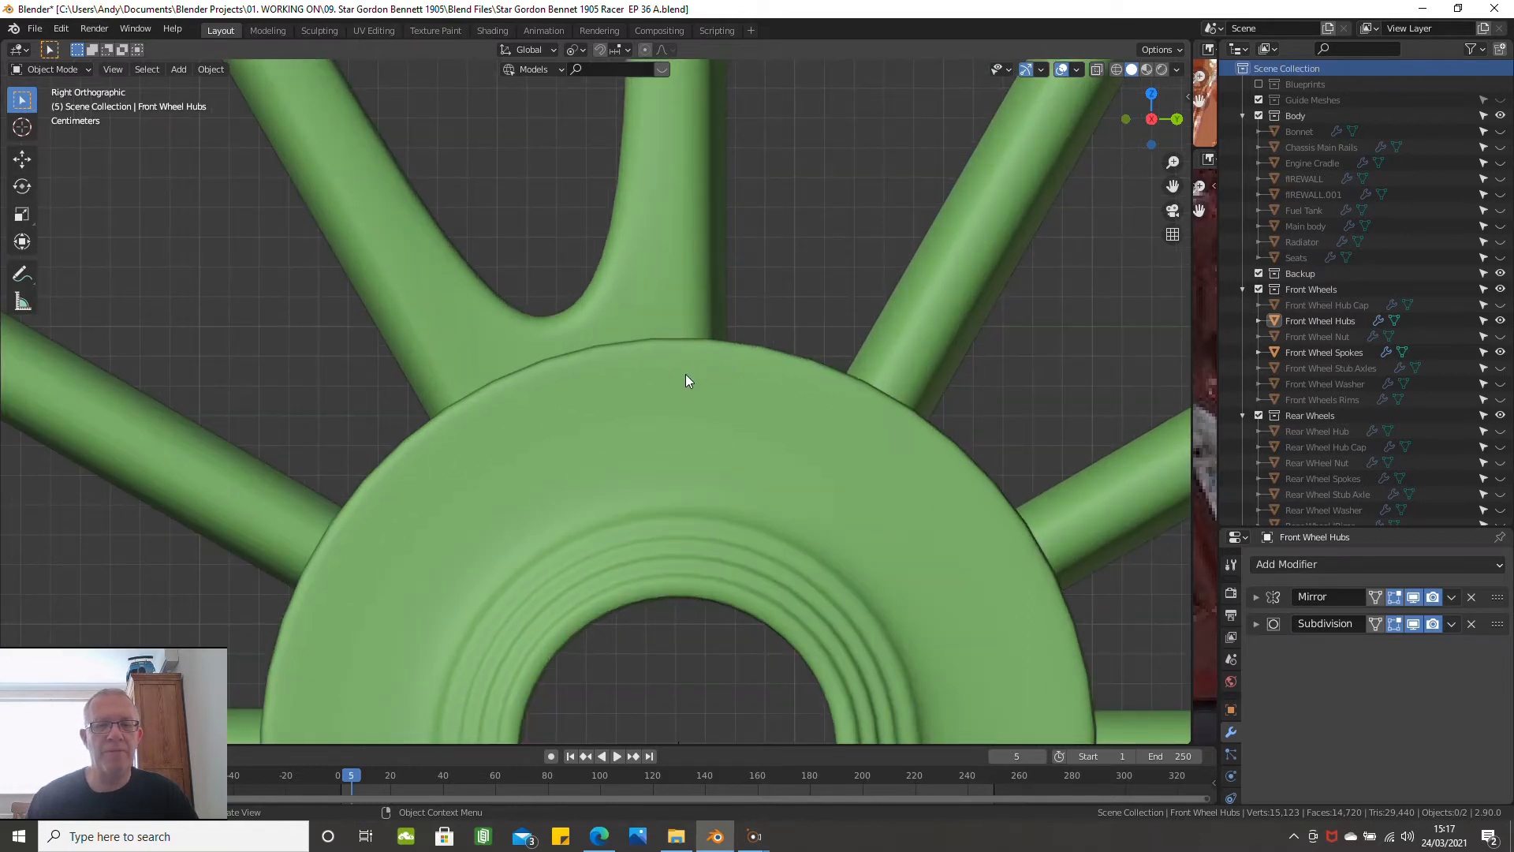
pyautogui.scroll(-2, 610, 348)
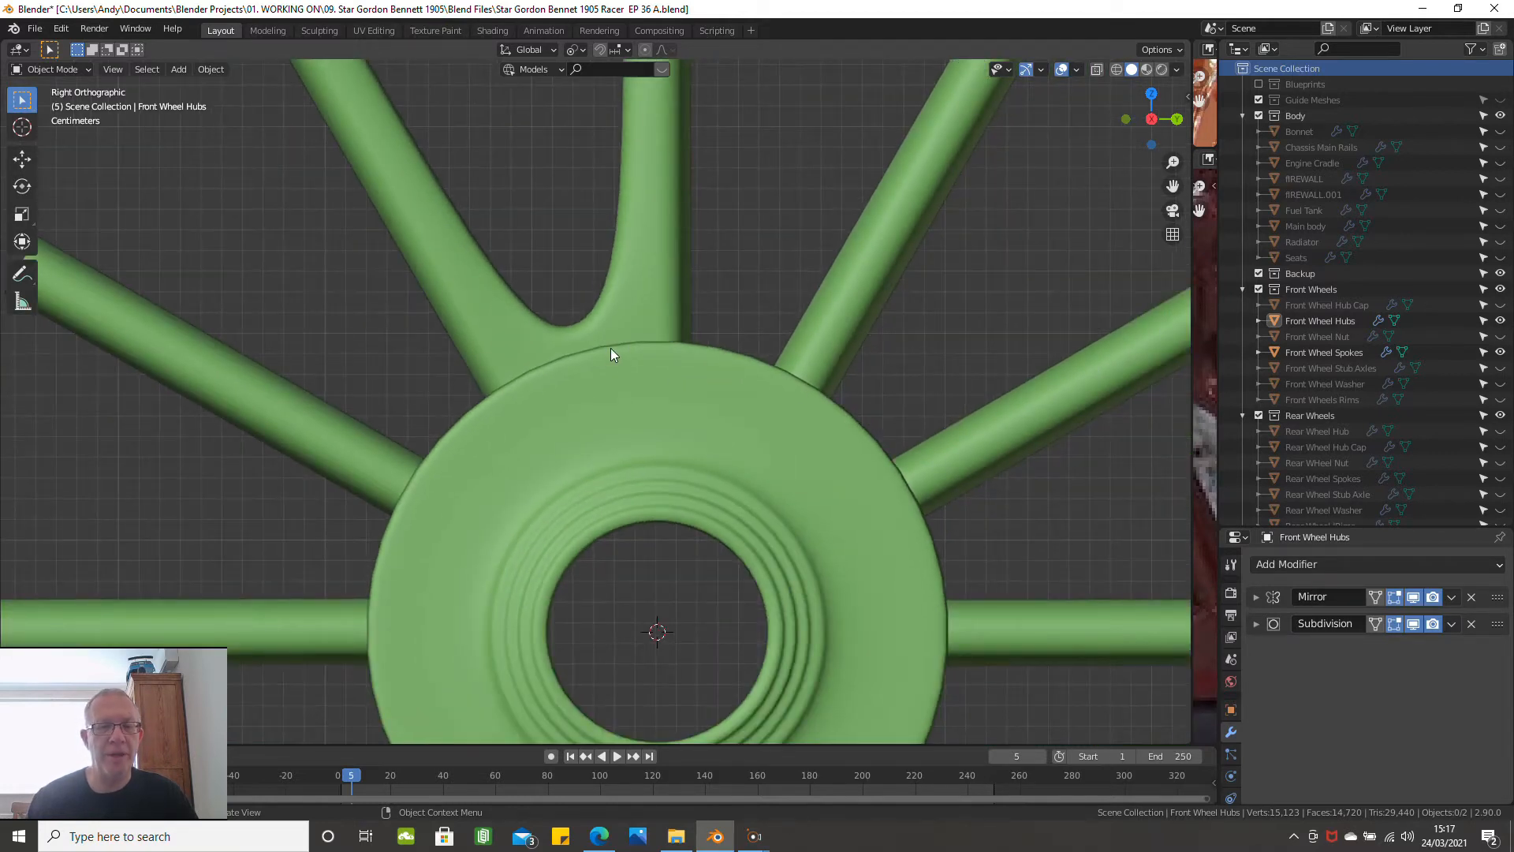
pyautogui.moveTo(612, 419); pyautogui.dragTo(550, 489, button='middle')
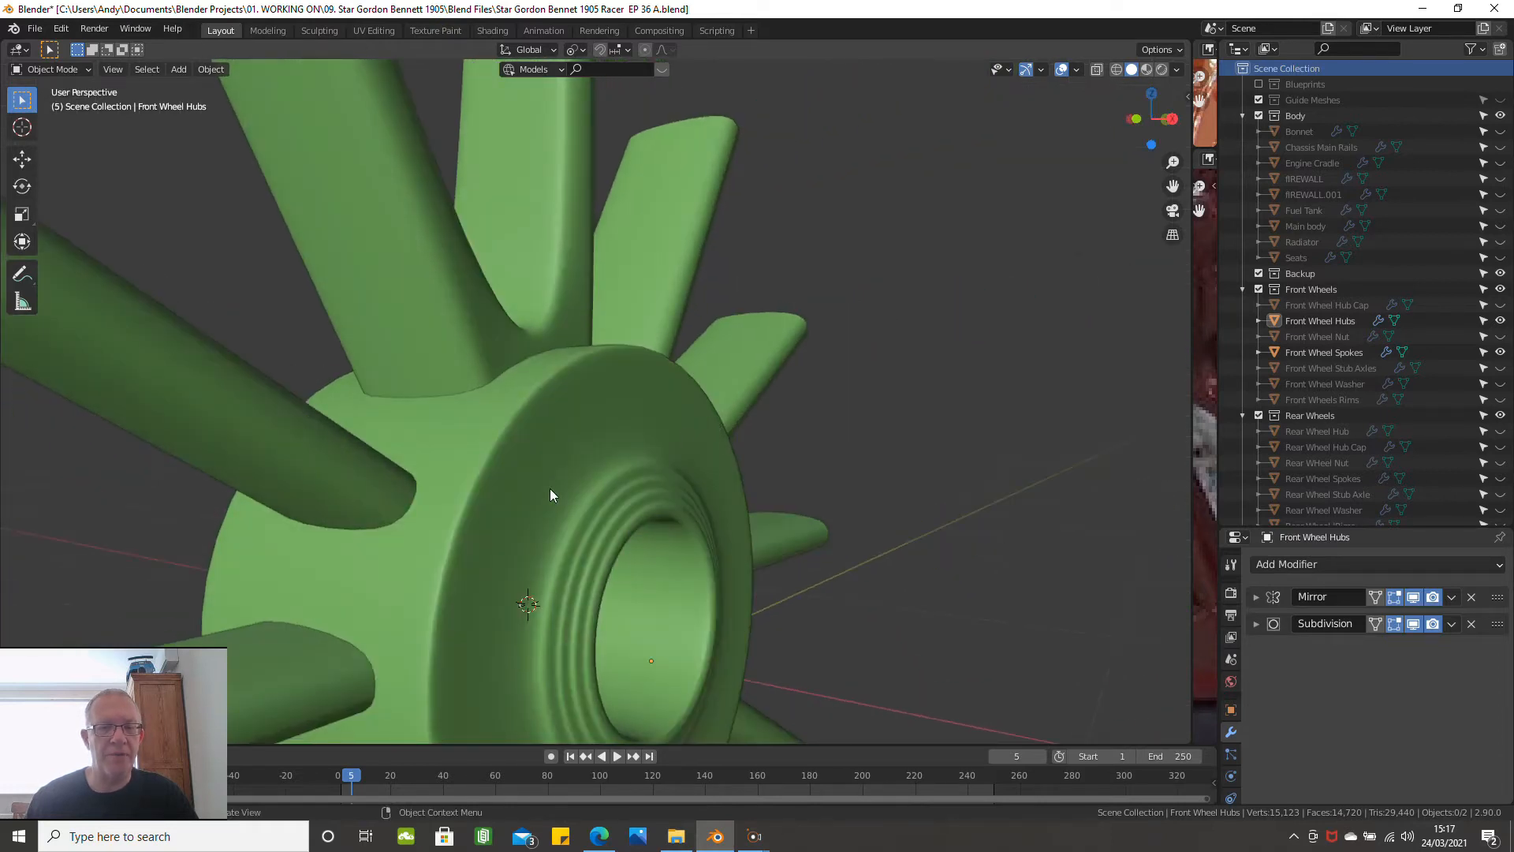
# Enter Edit Mode on the front wheel hubs and show them in wireframe from the top with nothing selected
pyautogui.click(551, 495)
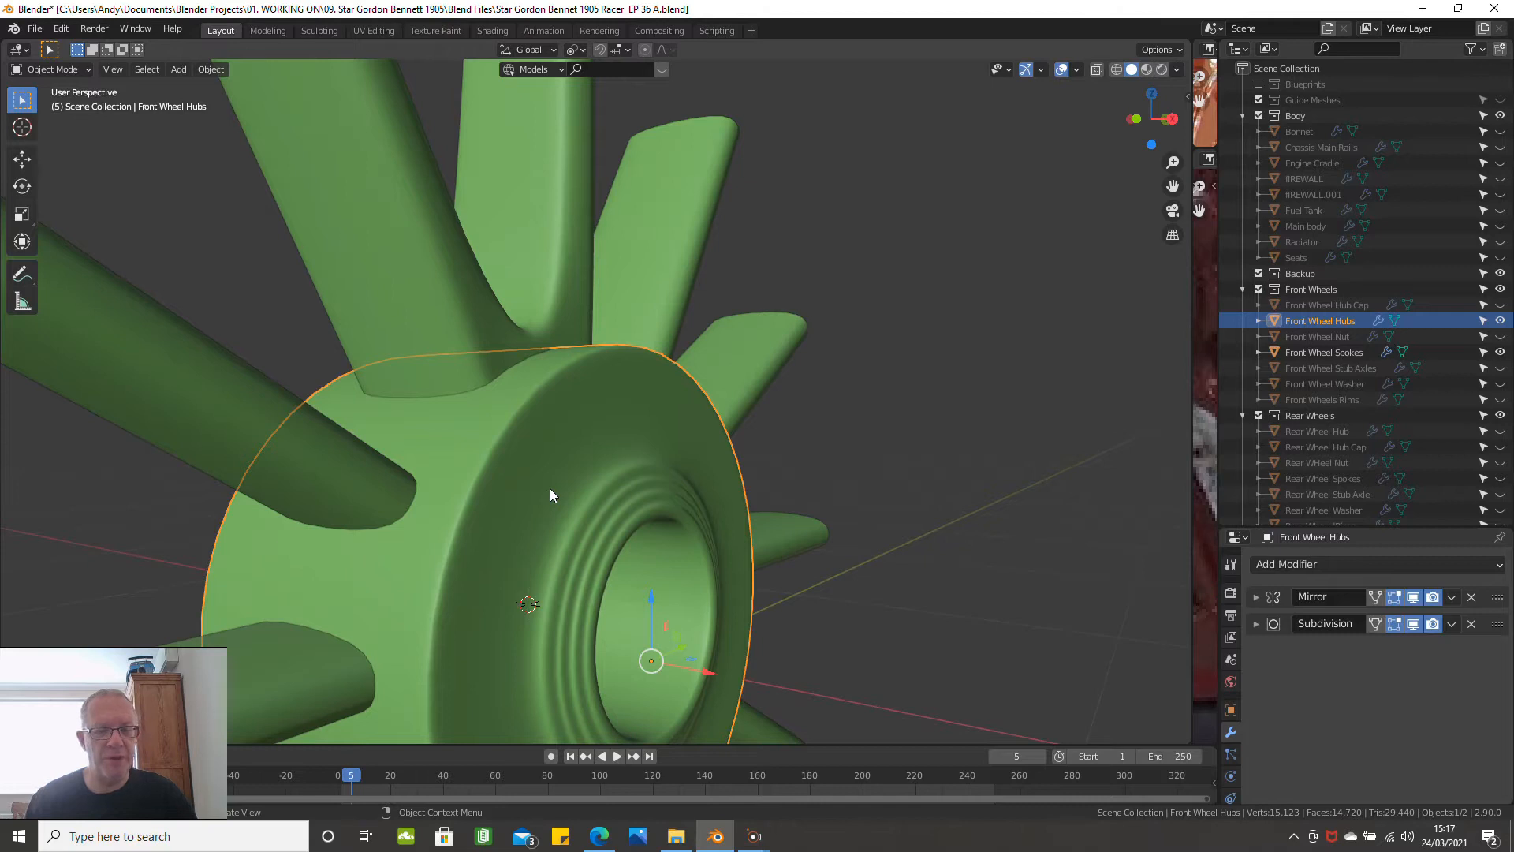
pyautogui.press('Tab')
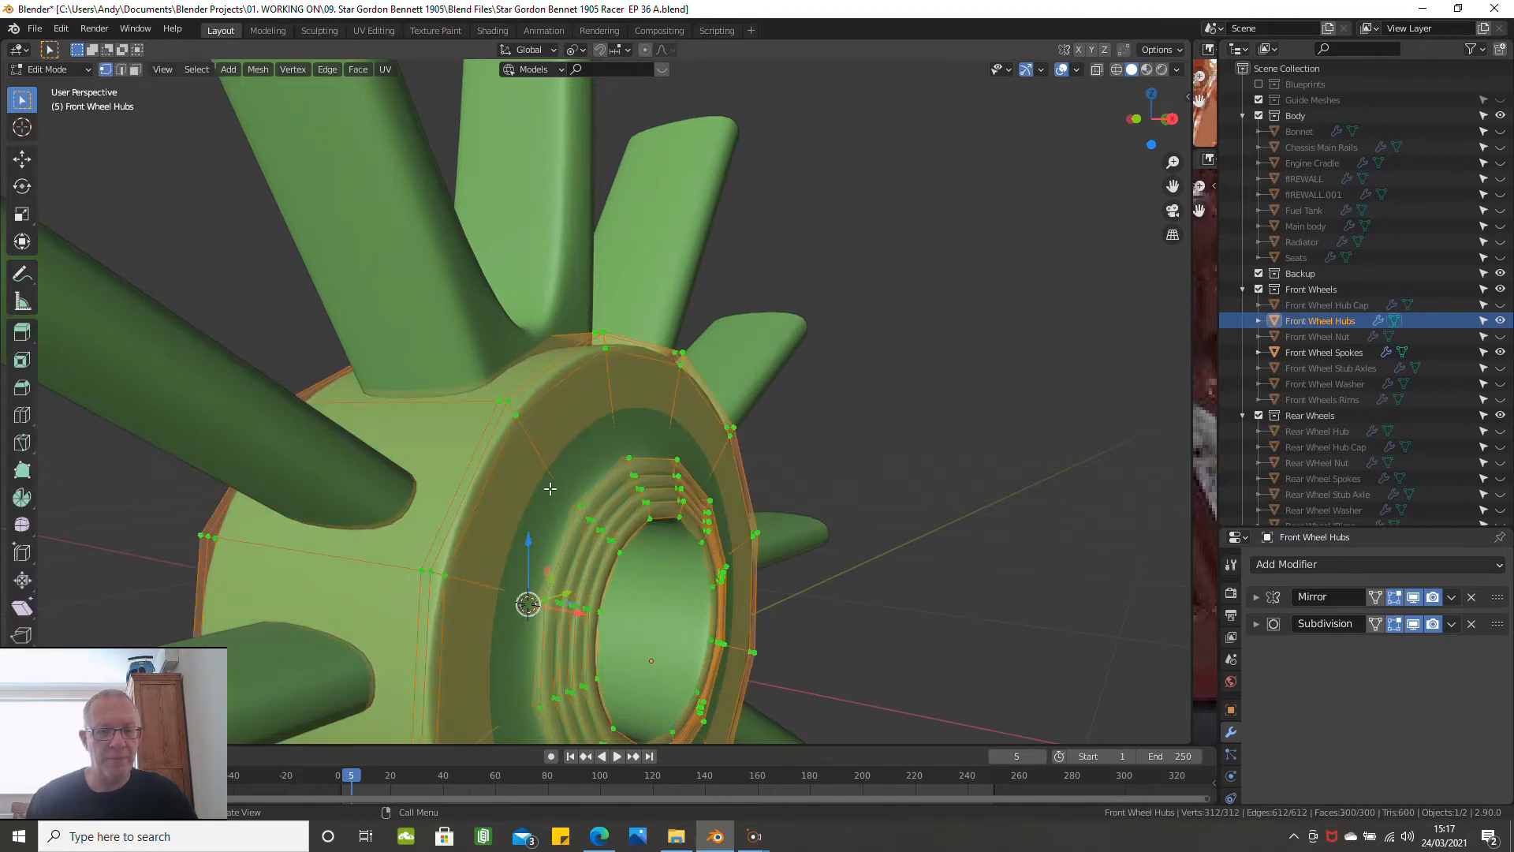
pyautogui.scroll(-4, 630, 447)
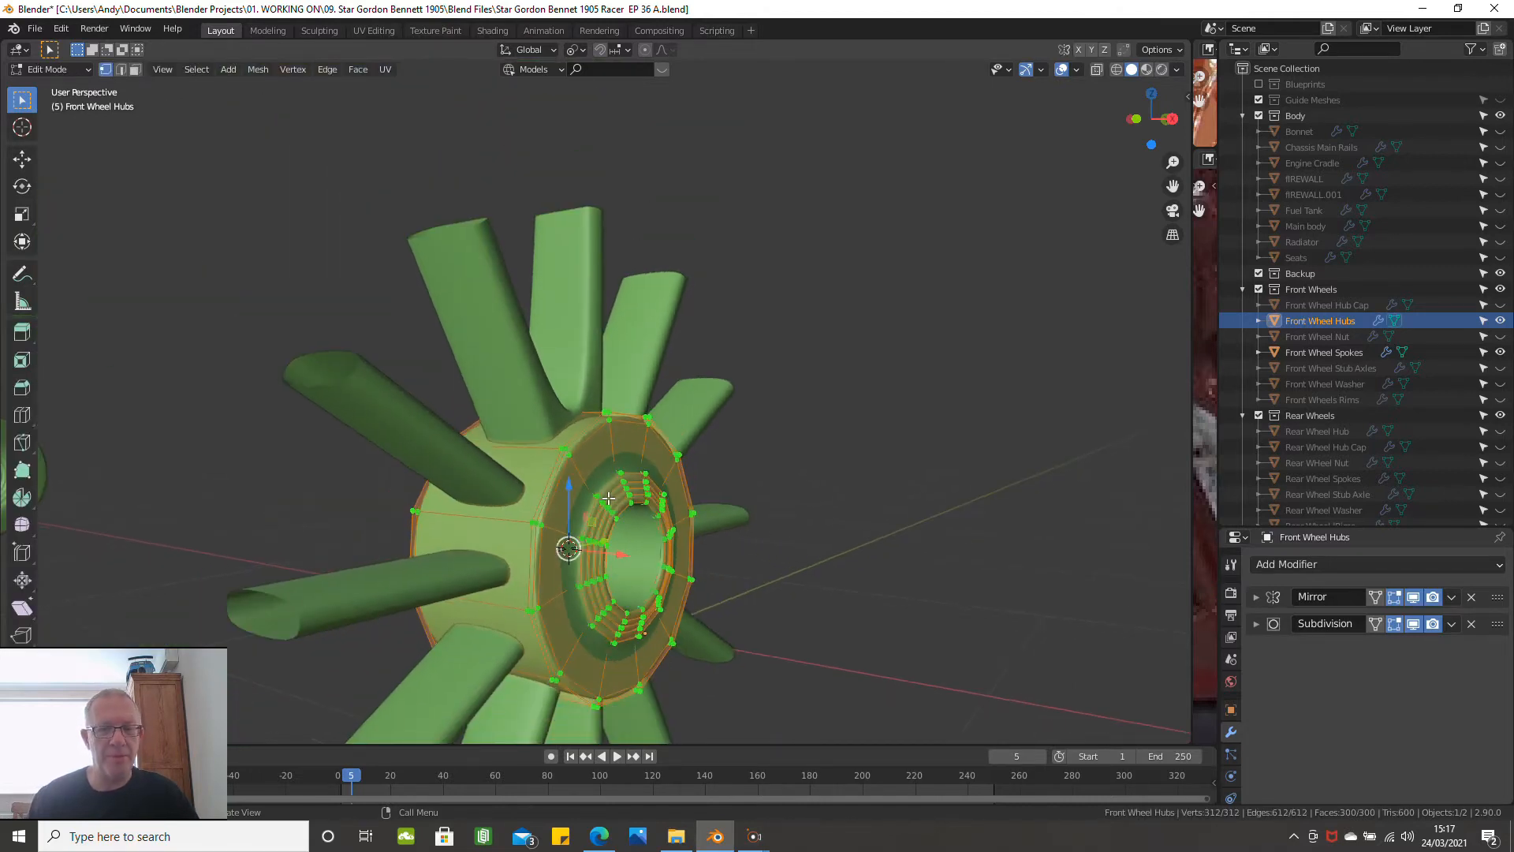
pyautogui.press('KP_7')
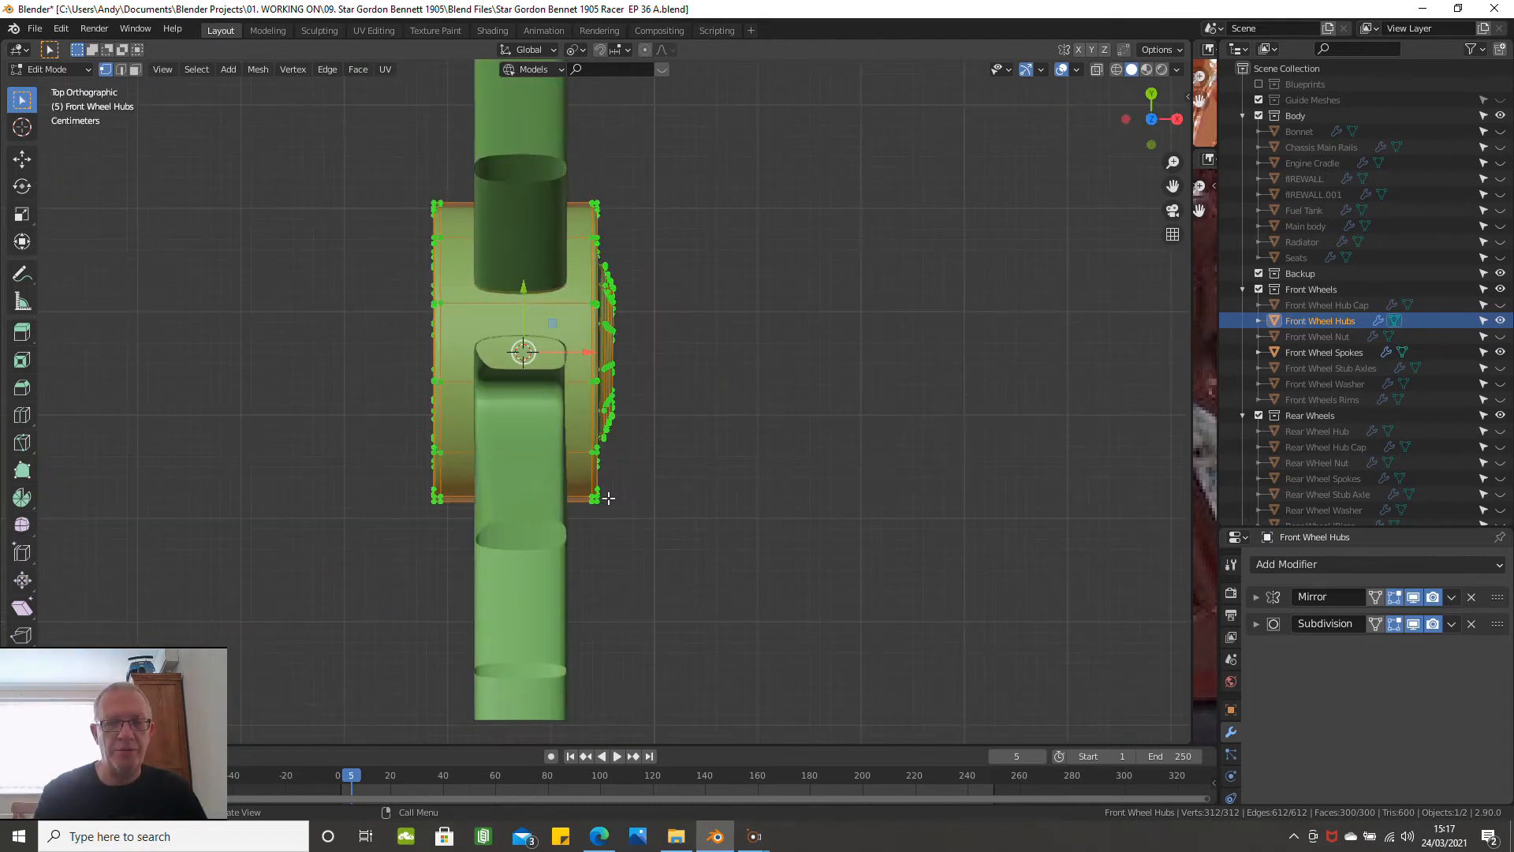
pyautogui.scroll(2, 608, 497)
pyautogui.press('z')
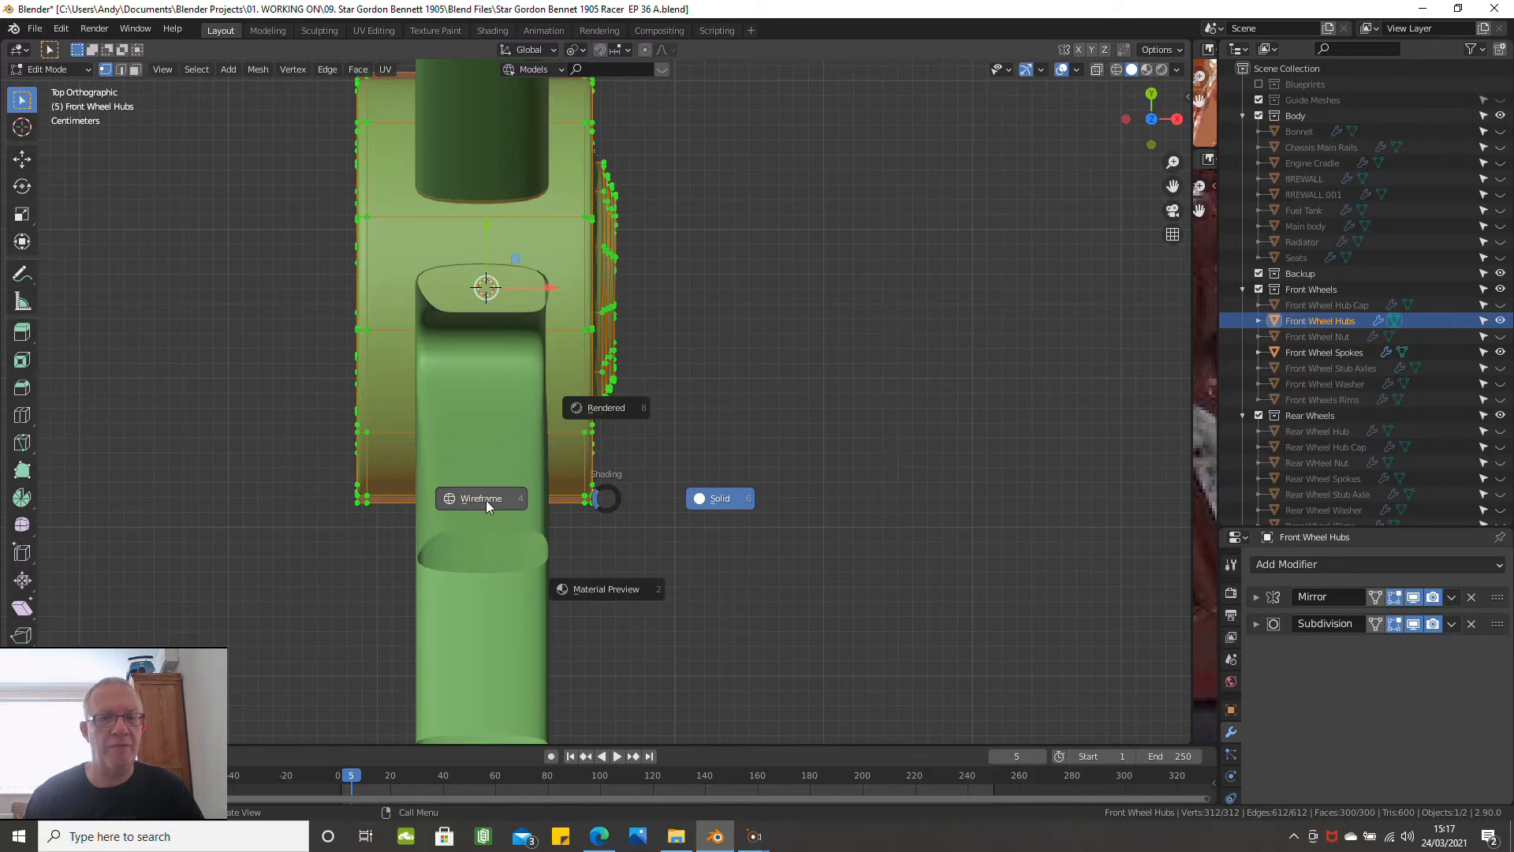
pyautogui.click(485, 500)
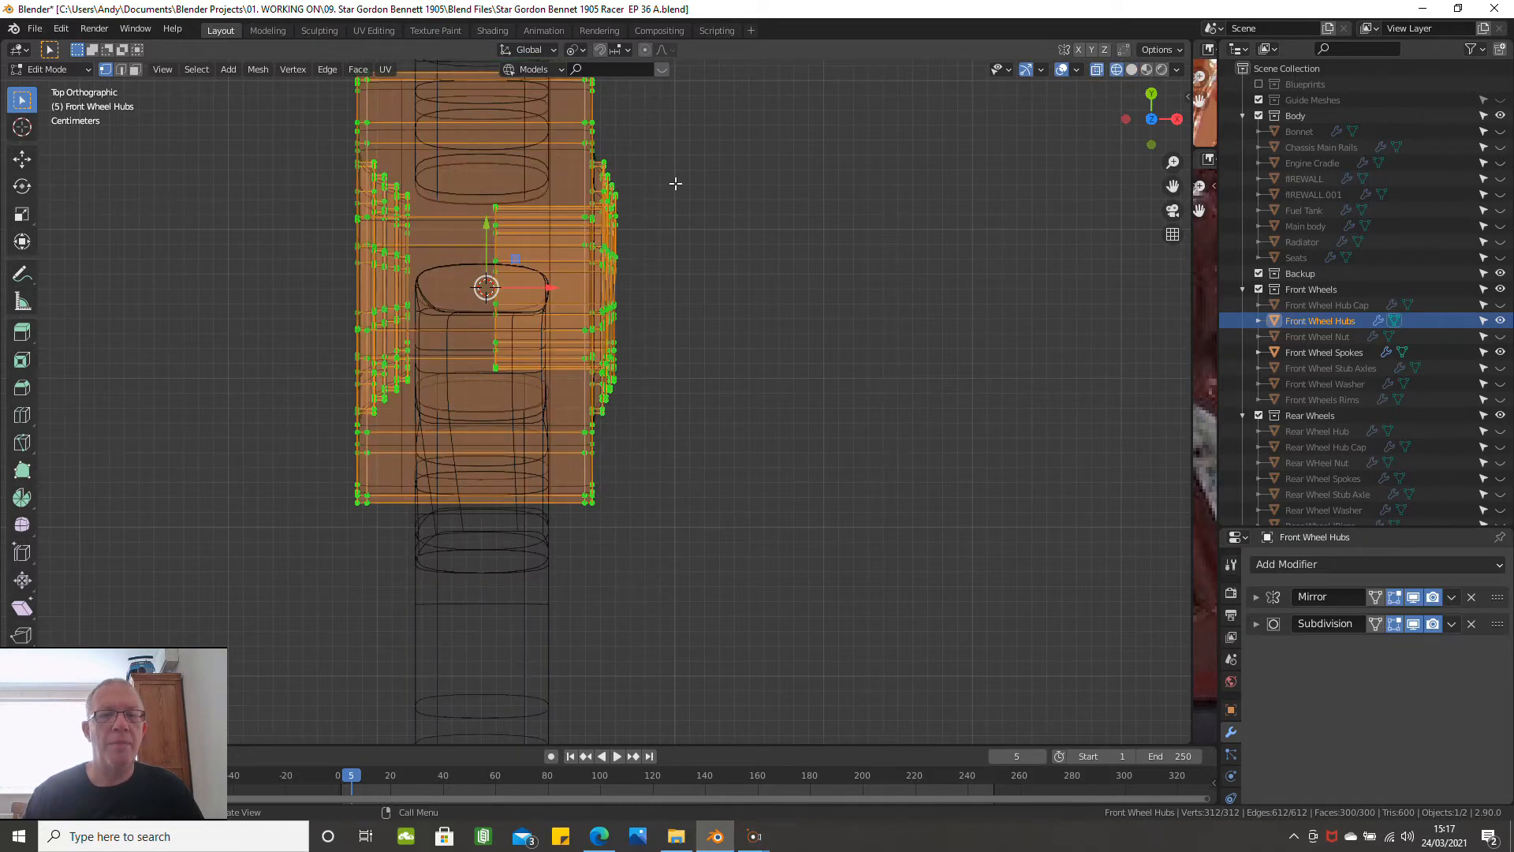
pyautogui.hotkey('alt', 'a')
# Select all vertices on the hub's outer side, including the stepped rings, and move them inward along X toward the spokes in solid shading
pyautogui.scroll(-2, 676, 167)
pyautogui.keyDown('shift'); pyautogui.moveTo(677, 167); pyautogui.dragTo(675, 282, button='middle'); pyautogui.keyUp('shift')
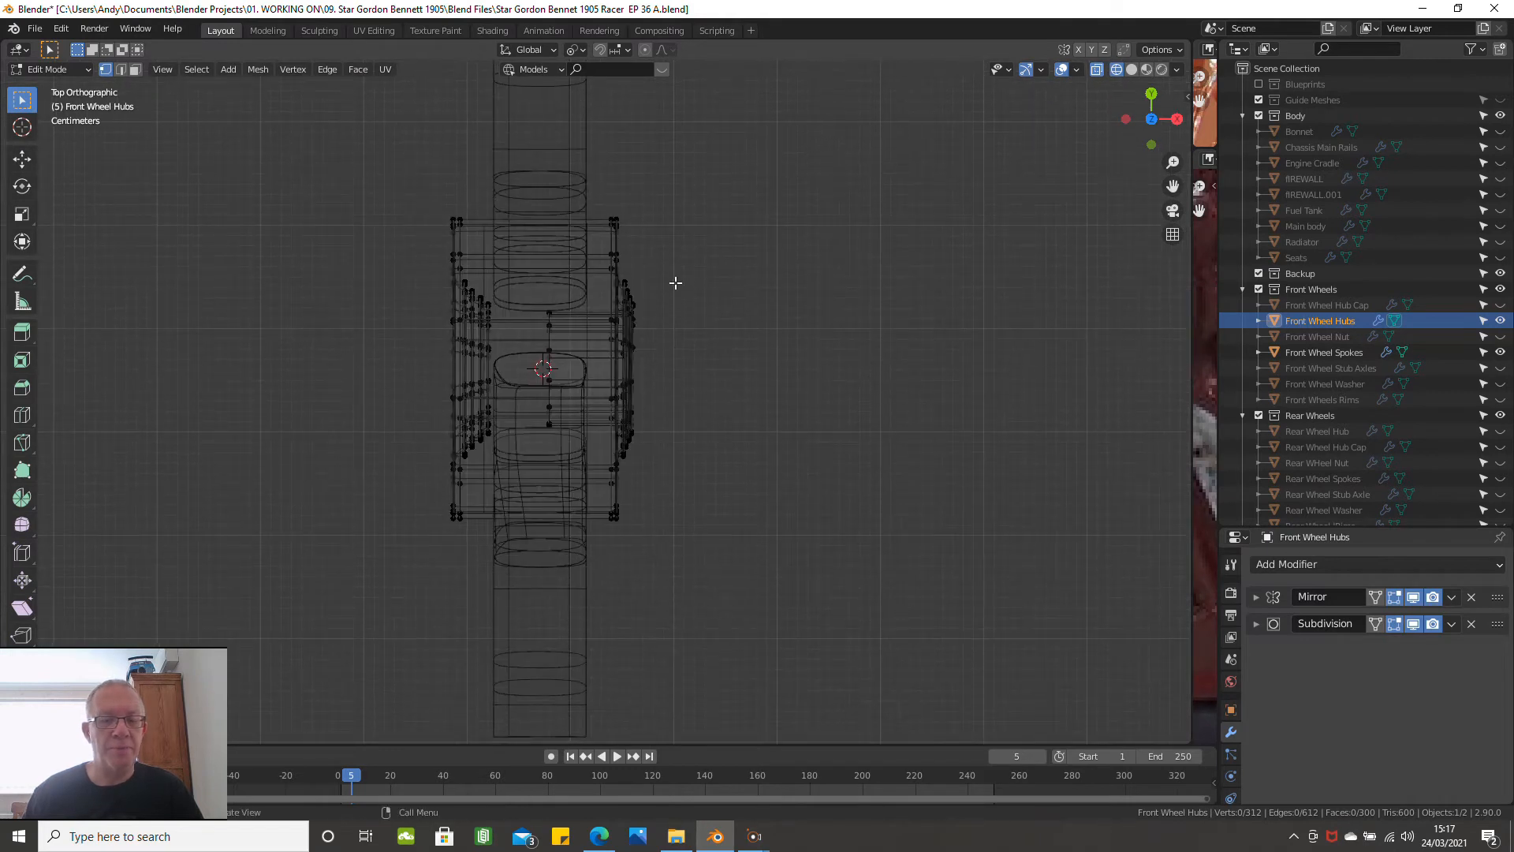
pyautogui.press('b')
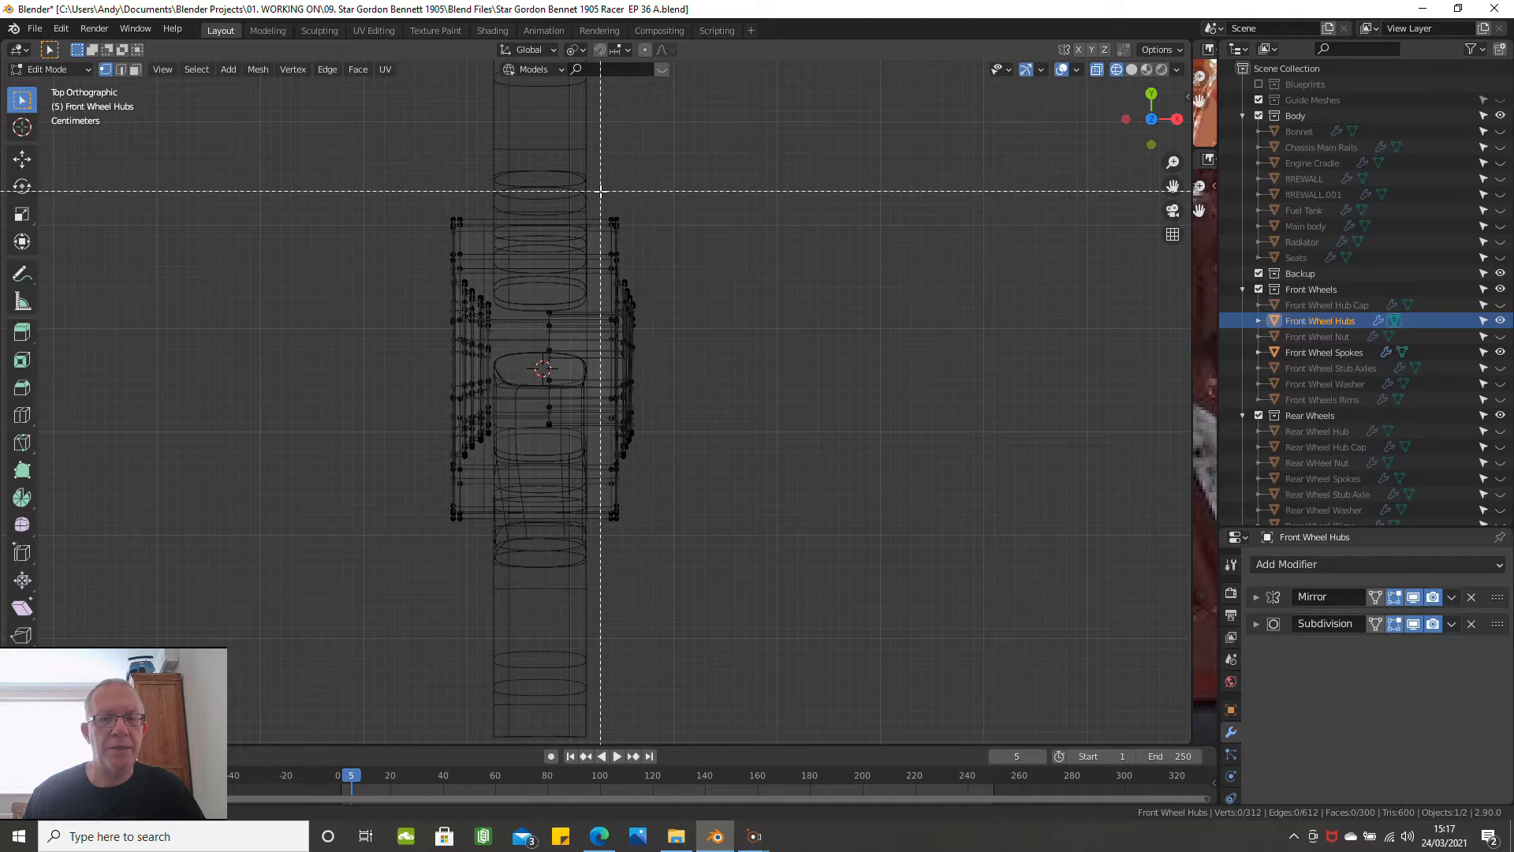
pyautogui.moveTo(597, 191); pyautogui.dragTo(722, 595)
pyautogui.scroll(4, 656, 376)
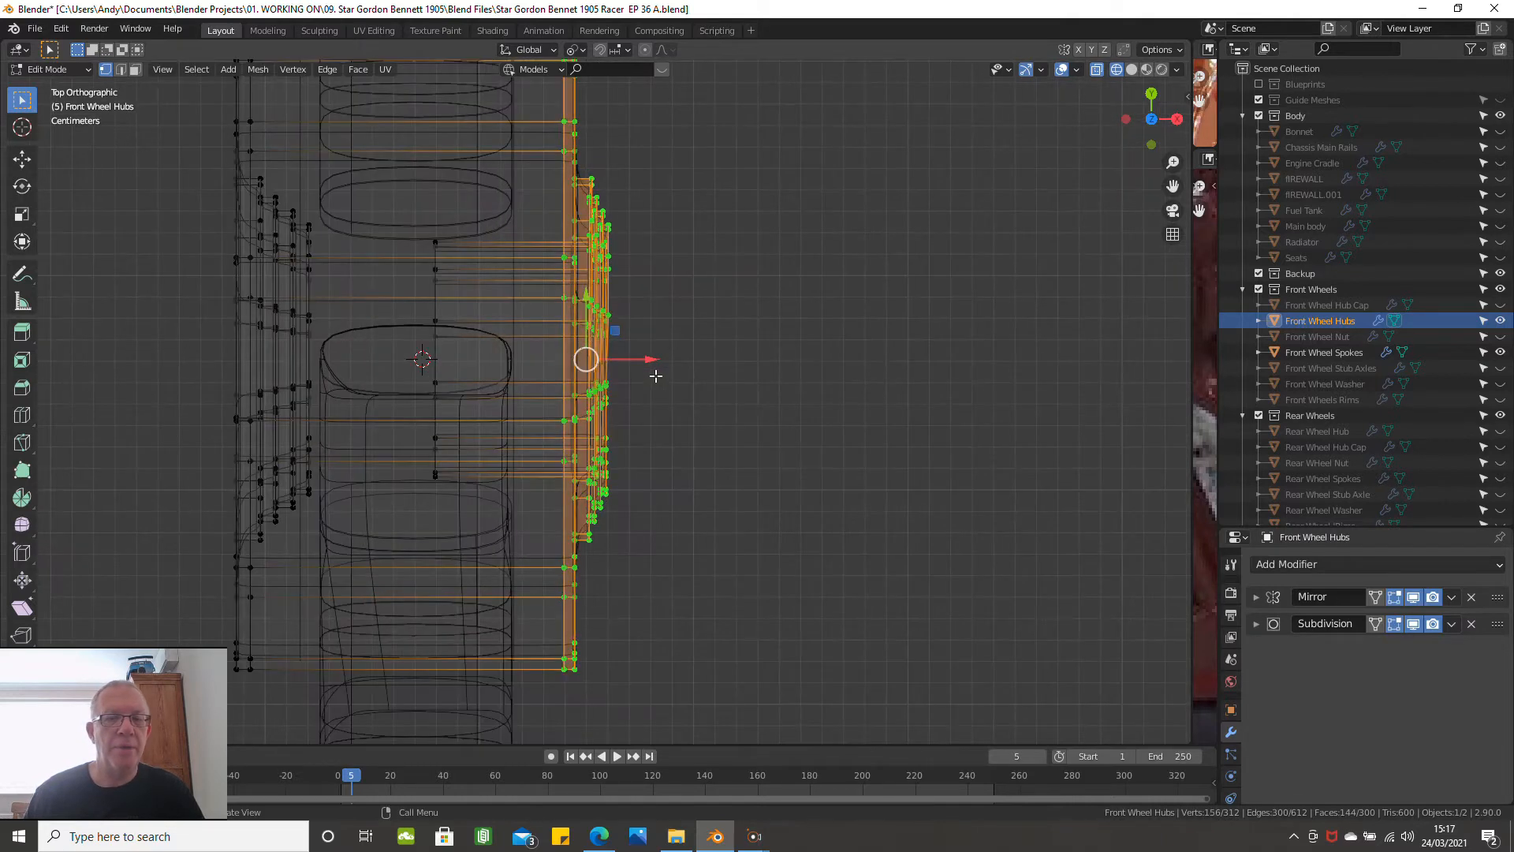
pyautogui.scroll(2, 656, 376)
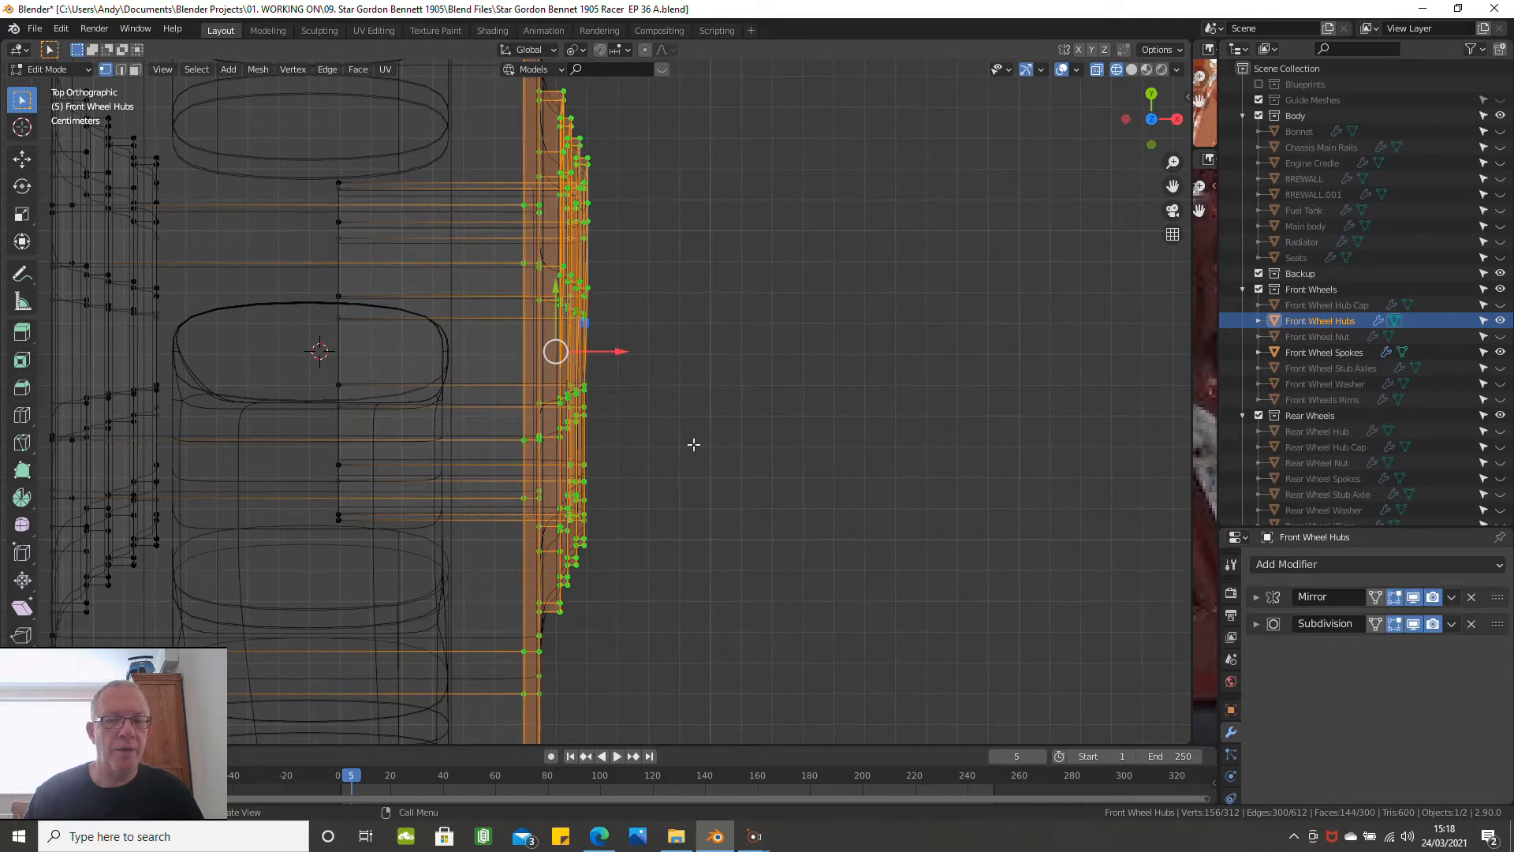
pyautogui.press('z')
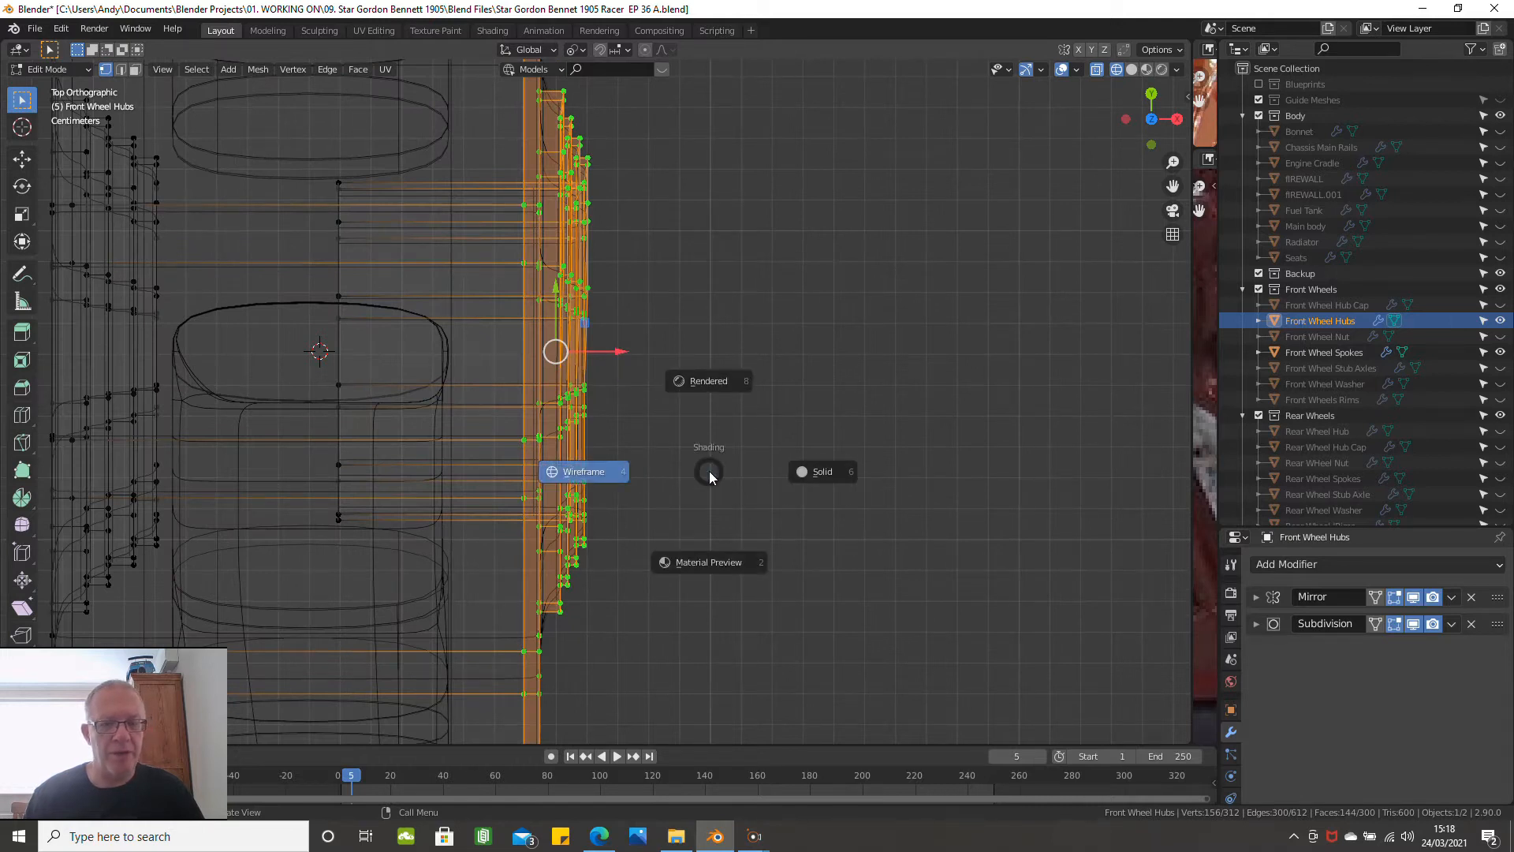
pyautogui.click(806, 471)
pyautogui.moveTo(767, 480)
pyautogui.mouseDown(button='middle')
pyautogui.moveTo(726, 412)
pyautogui.moveTo(721, 365)
pyautogui.mouseUp(button='middle')
pyautogui.scroll(2, 694, 565)
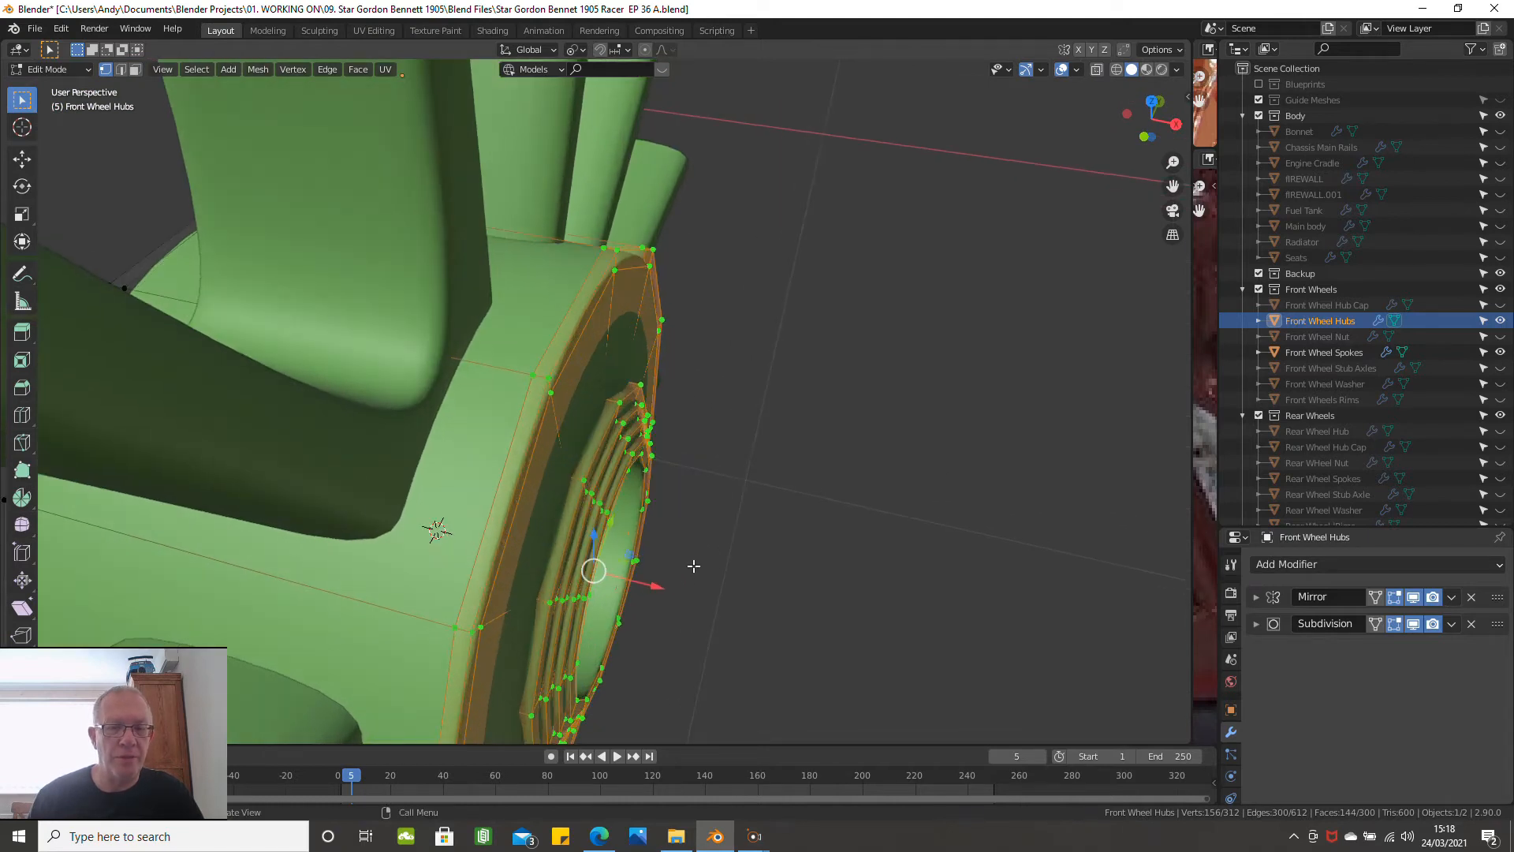
pyautogui.keyDown('shift'); pyautogui.moveTo(692, 551); pyautogui.dragTo(709, 496, button='middle'); pyautogui.keyUp('shift')
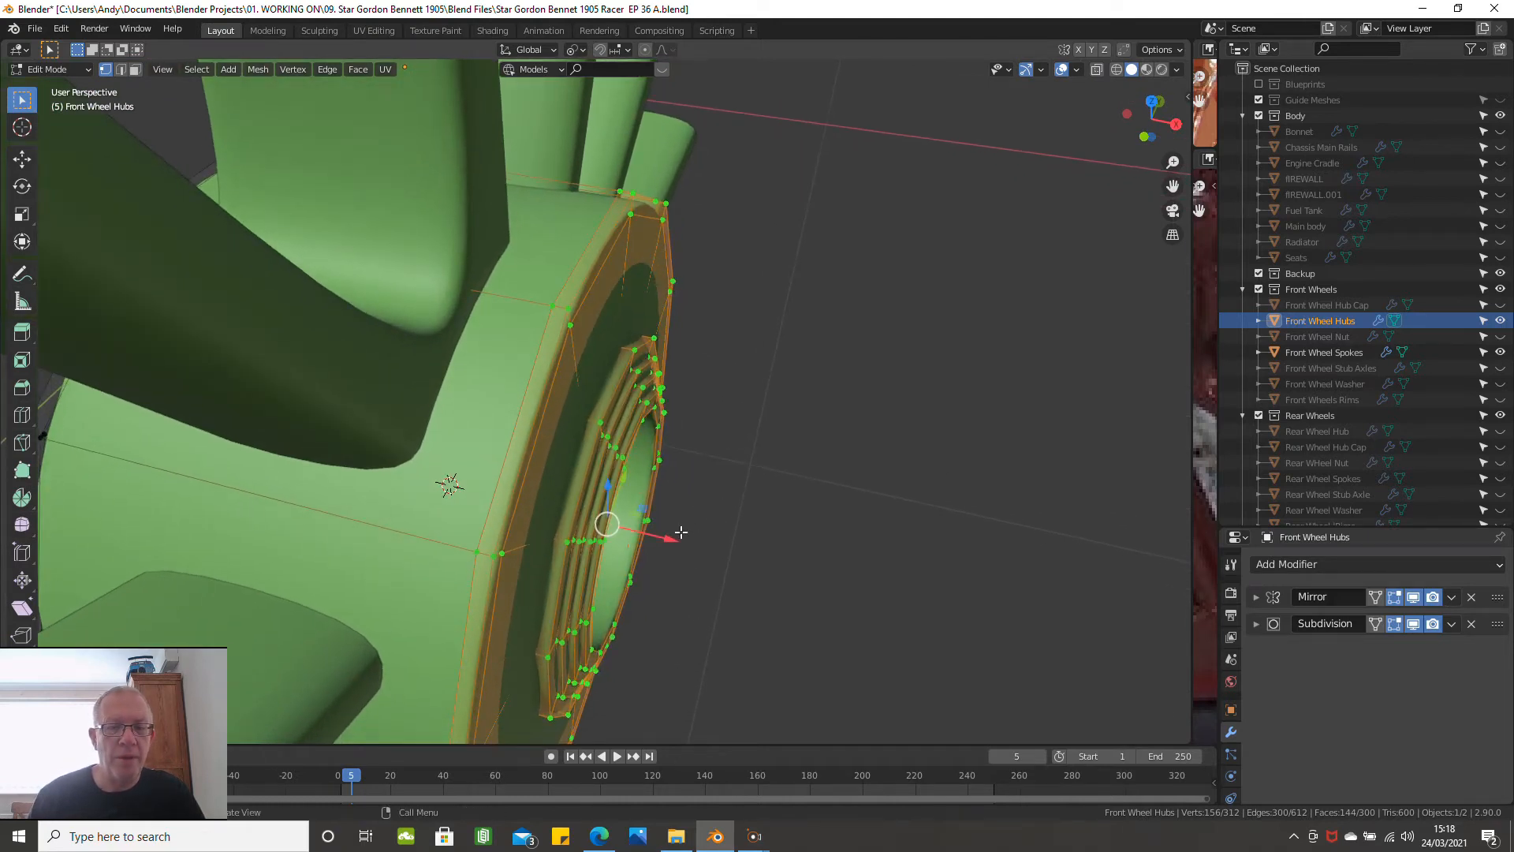
pyautogui.moveTo(671, 542); pyautogui.dragTo(612, 514)
pyautogui.scroll(-3, 705, 504)
pyautogui.moveTo(705, 504); pyautogui.dragTo(657, 519, button='middle')
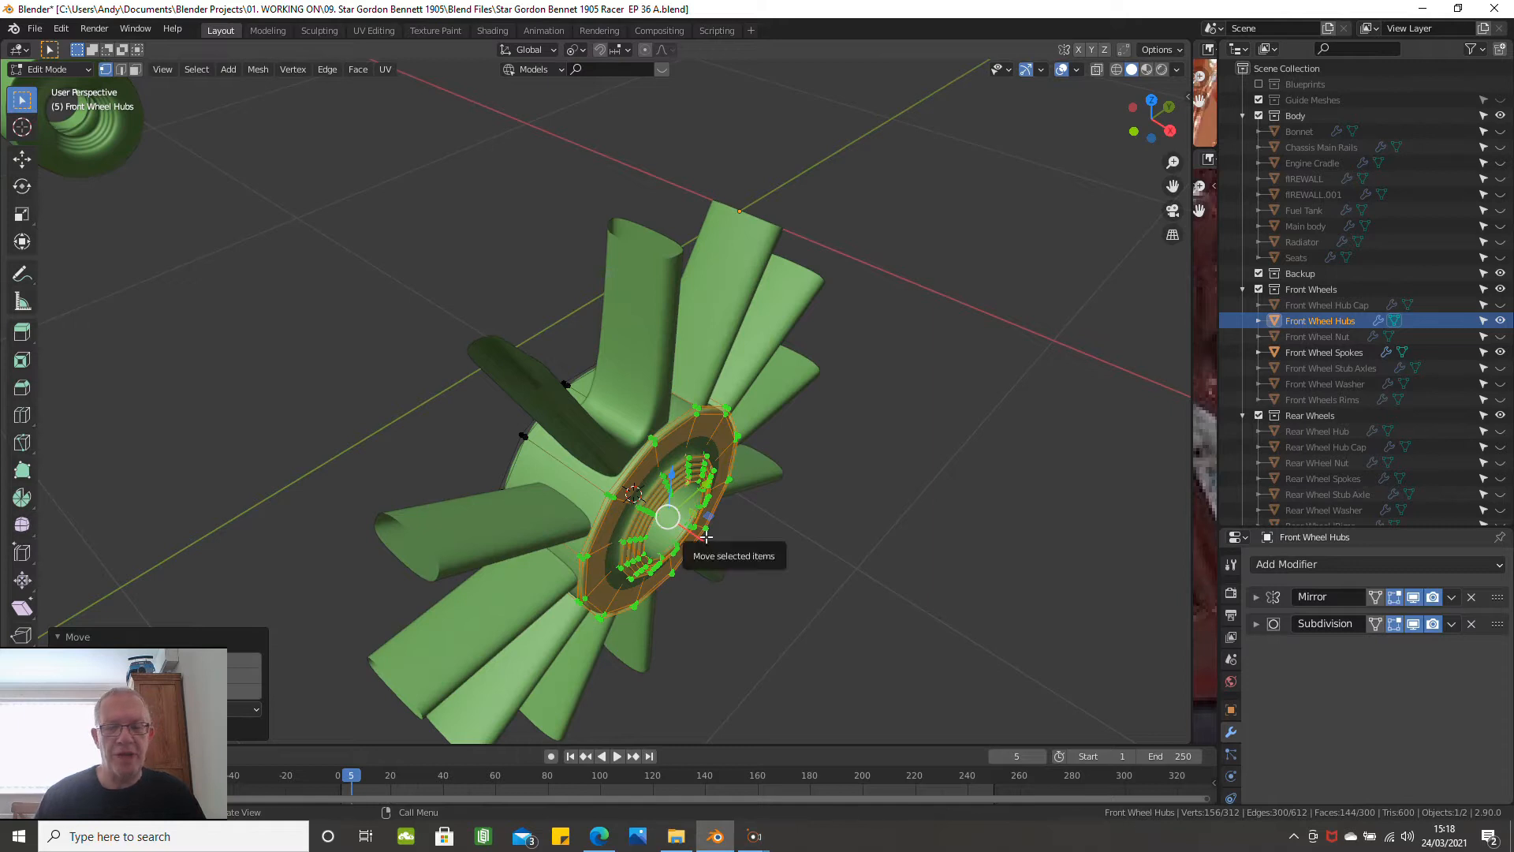
# Add the recessed stepped-ring vertices on the hub's inner side to the selection, in wireframe from the top
pyautogui.press('KP_7')
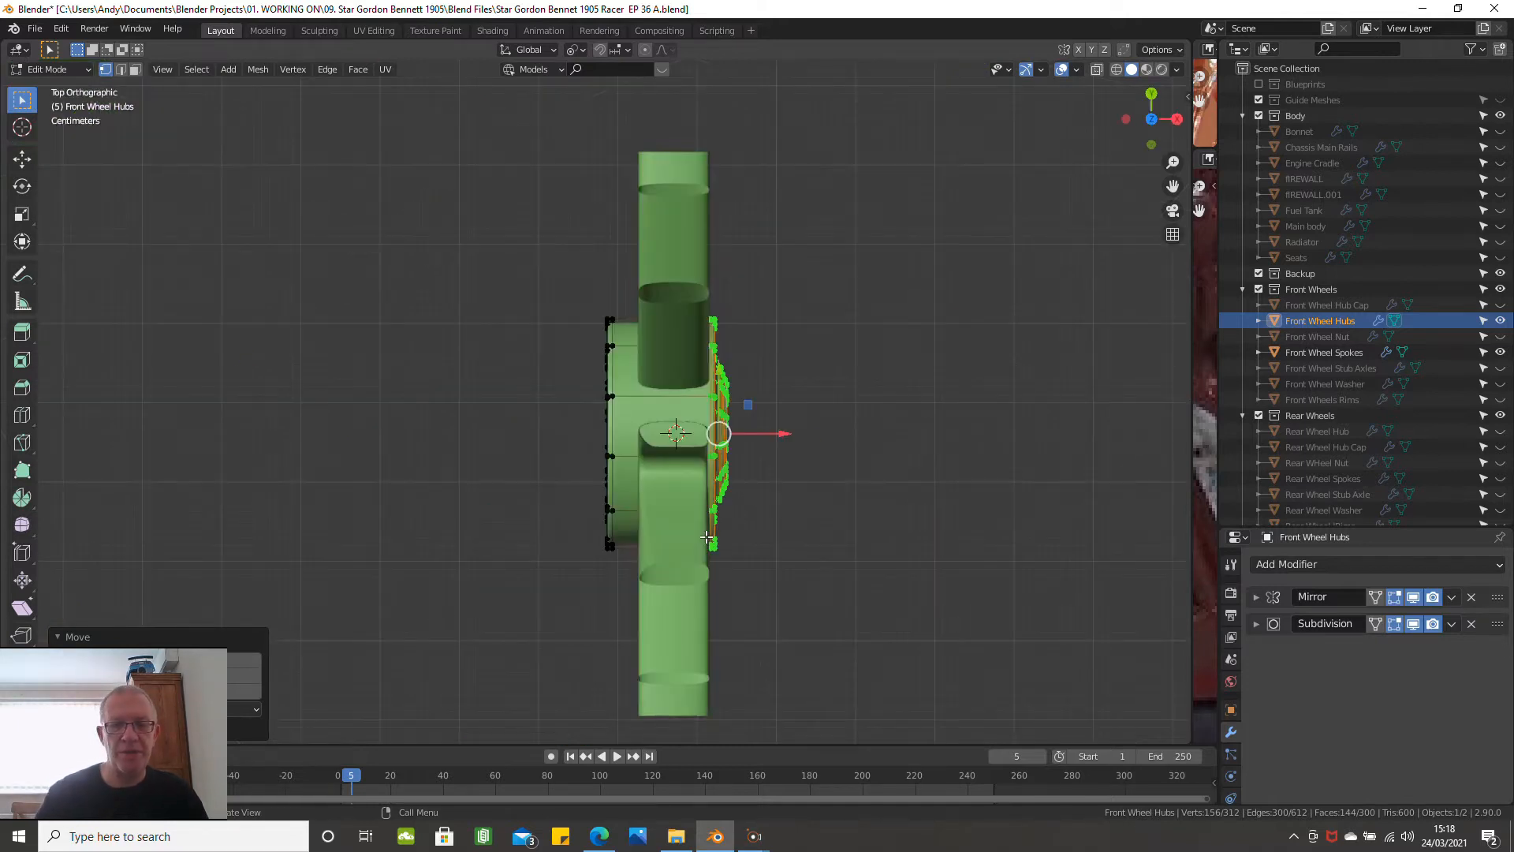
pyautogui.scroll(5, 658, 573)
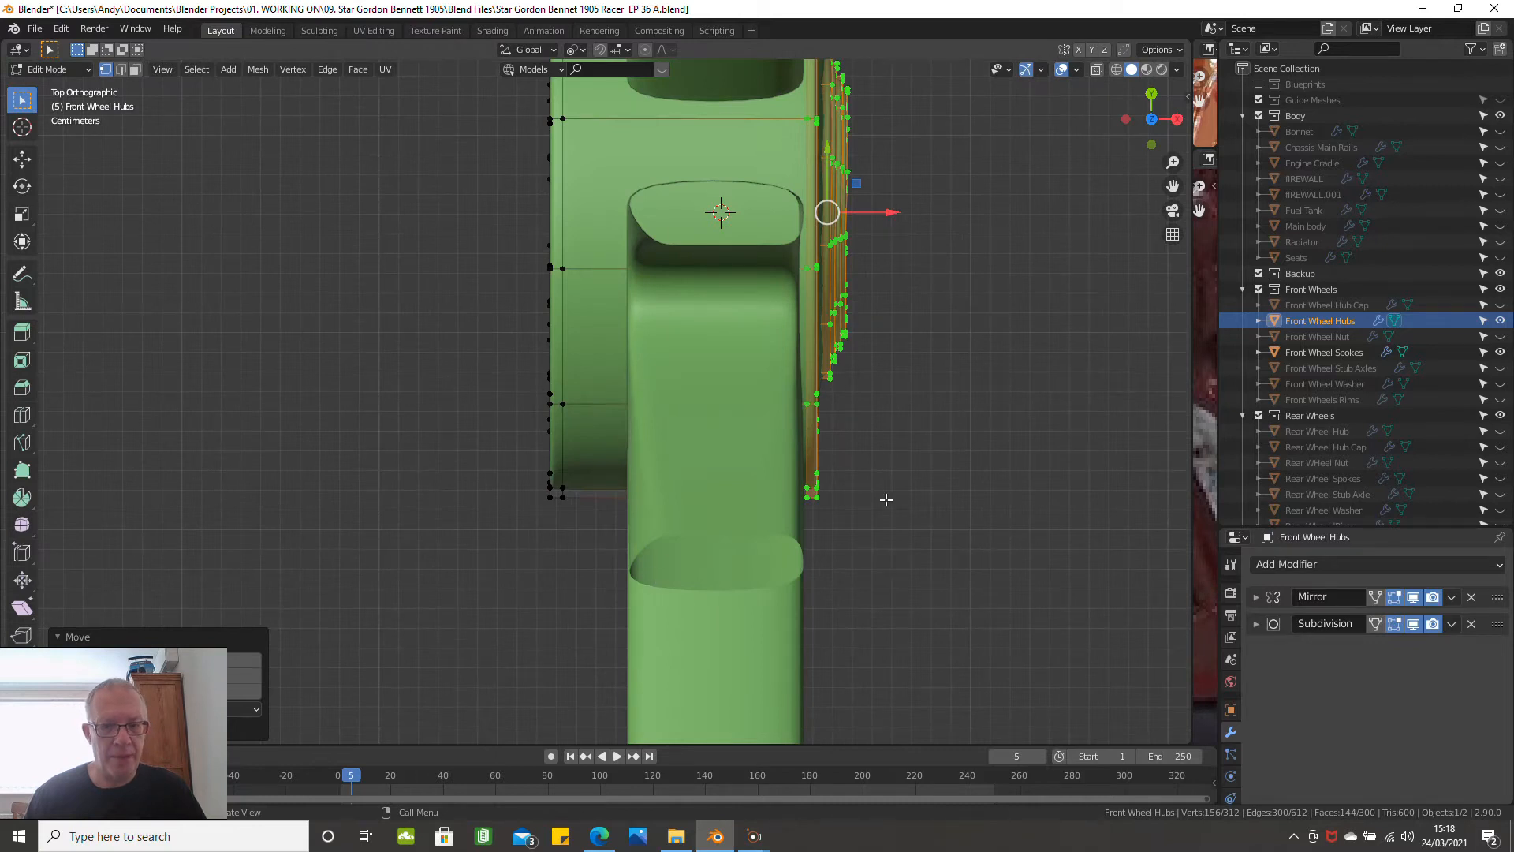
pyautogui.press('z')
pyautogui.click(731, 505)
pyautogui.keyDown('shift'); pyautogui.moveTo(661, 426); pyautogui.dragTo(675, 582, button='middle'); pyautogui.keyUp('shift')
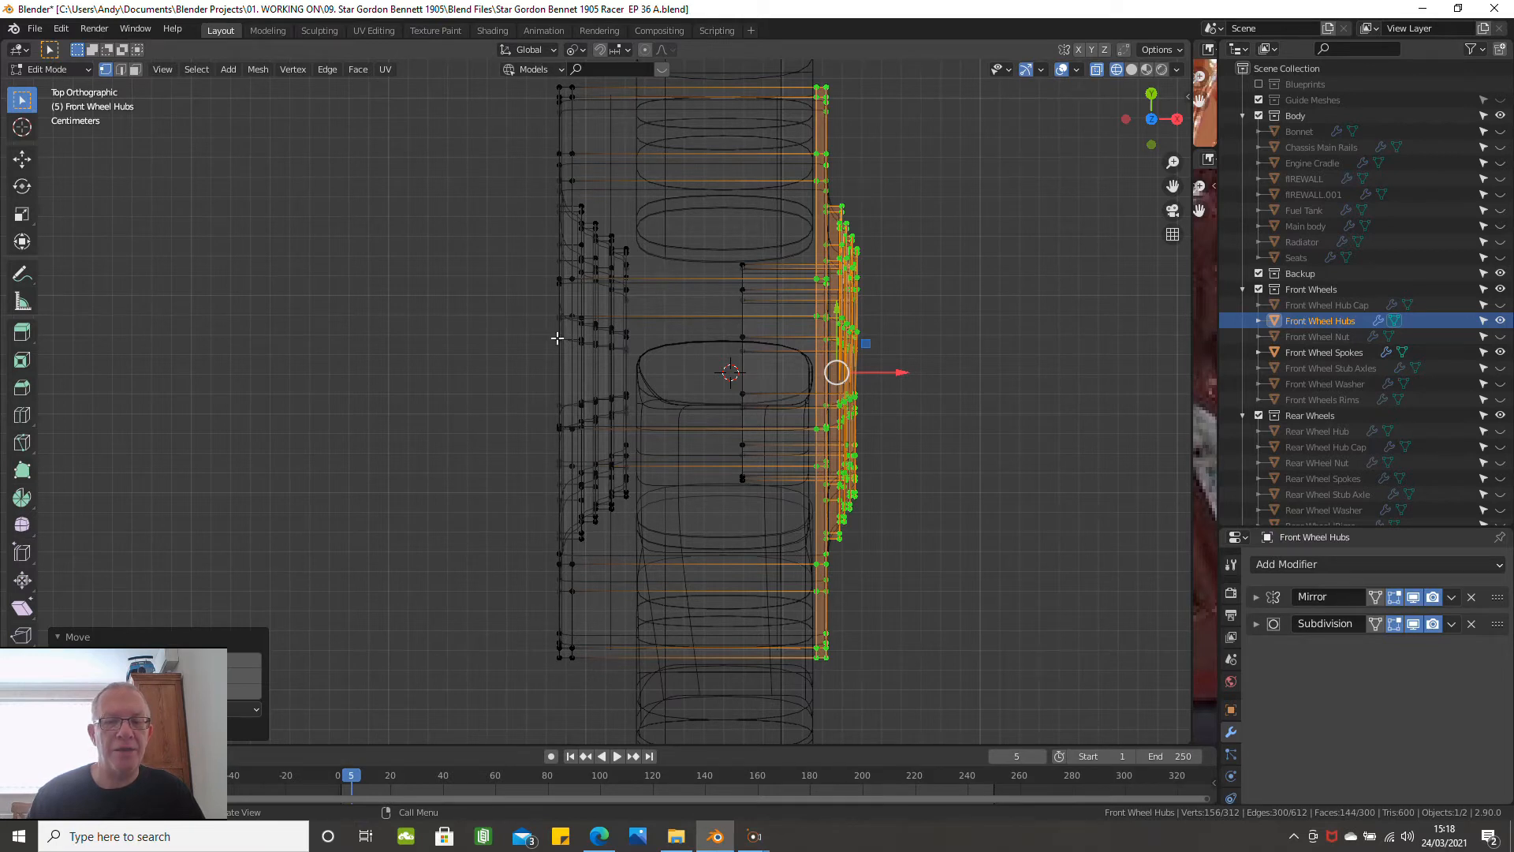
pyautogui.scroll(3, 612, 304)
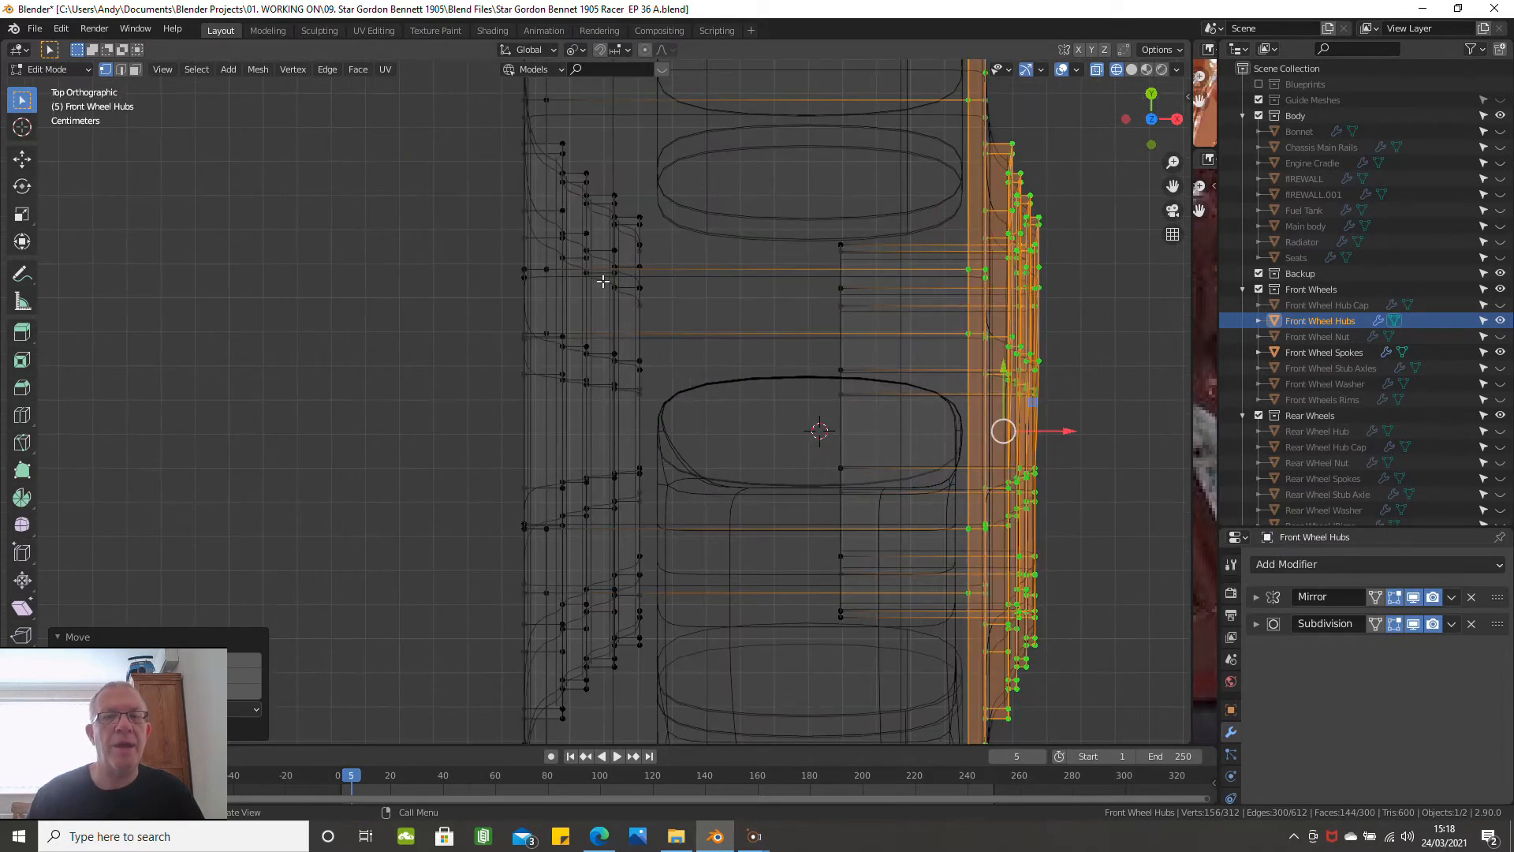
pyautogui.scroll(-2, 581, 328)
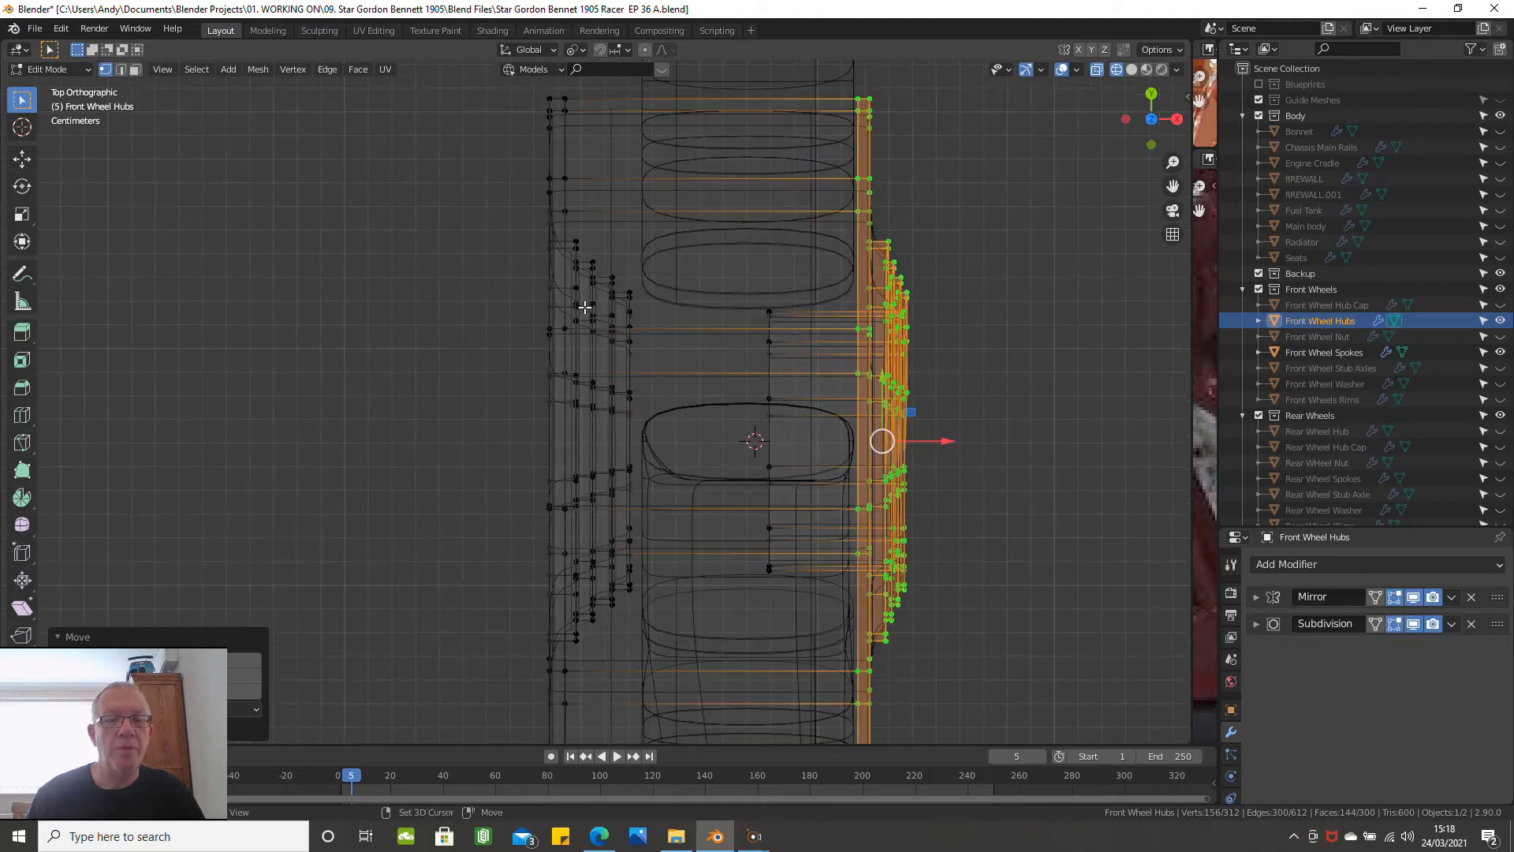
pyautogui.keyDown('shift'); pyautogui.moveTo(581, 305); pyautogui.dragTo(576, 234, button='middle'); pyautogui.keyUp('shift')
pyautogui.press('b')
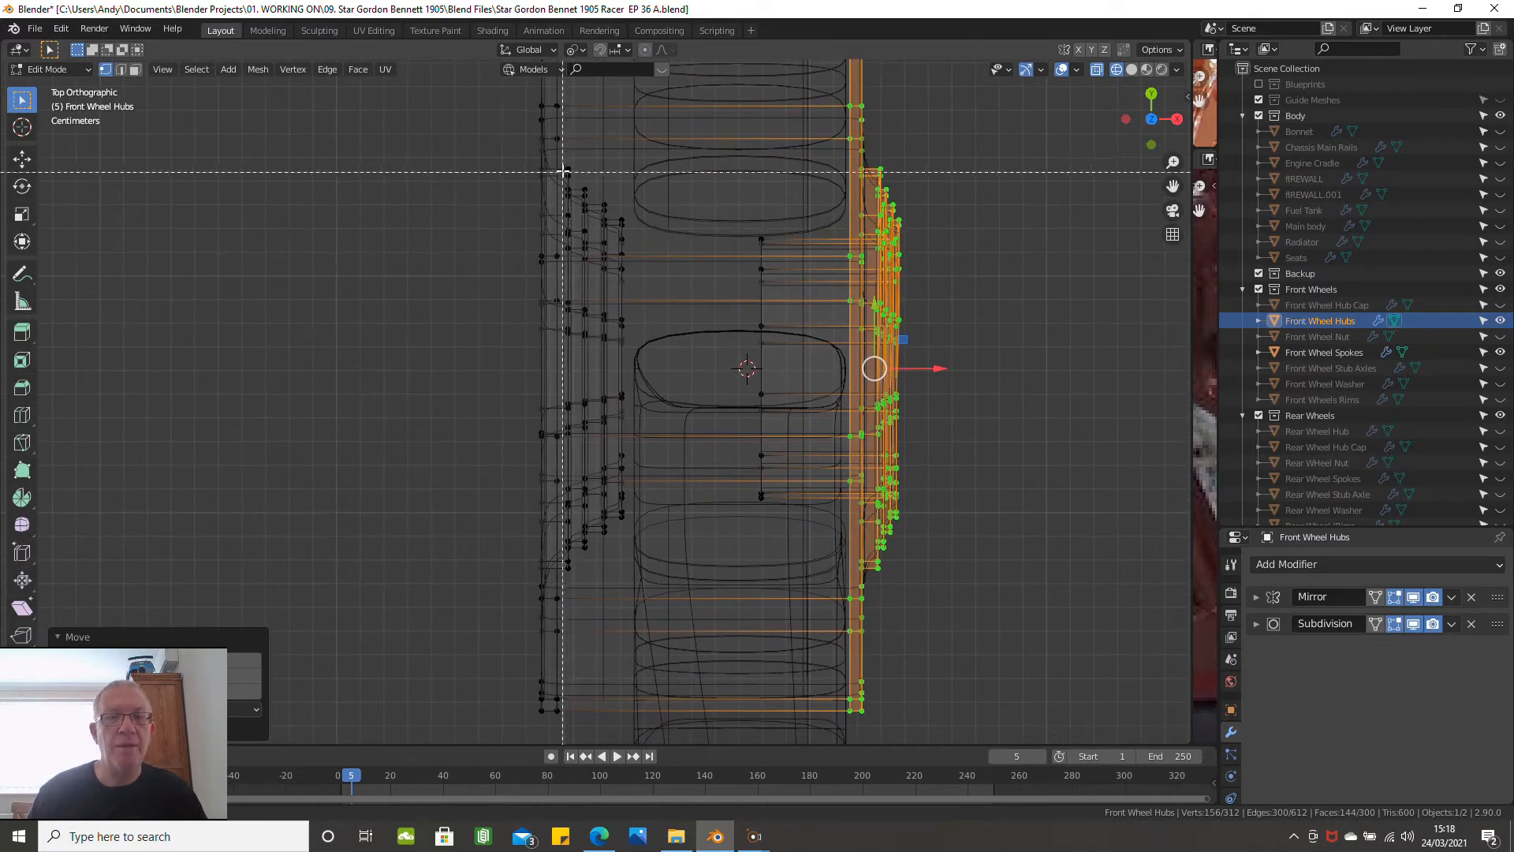
pyautogui.moveTo(572, 152); pyautogui.dragTo(699, 593)
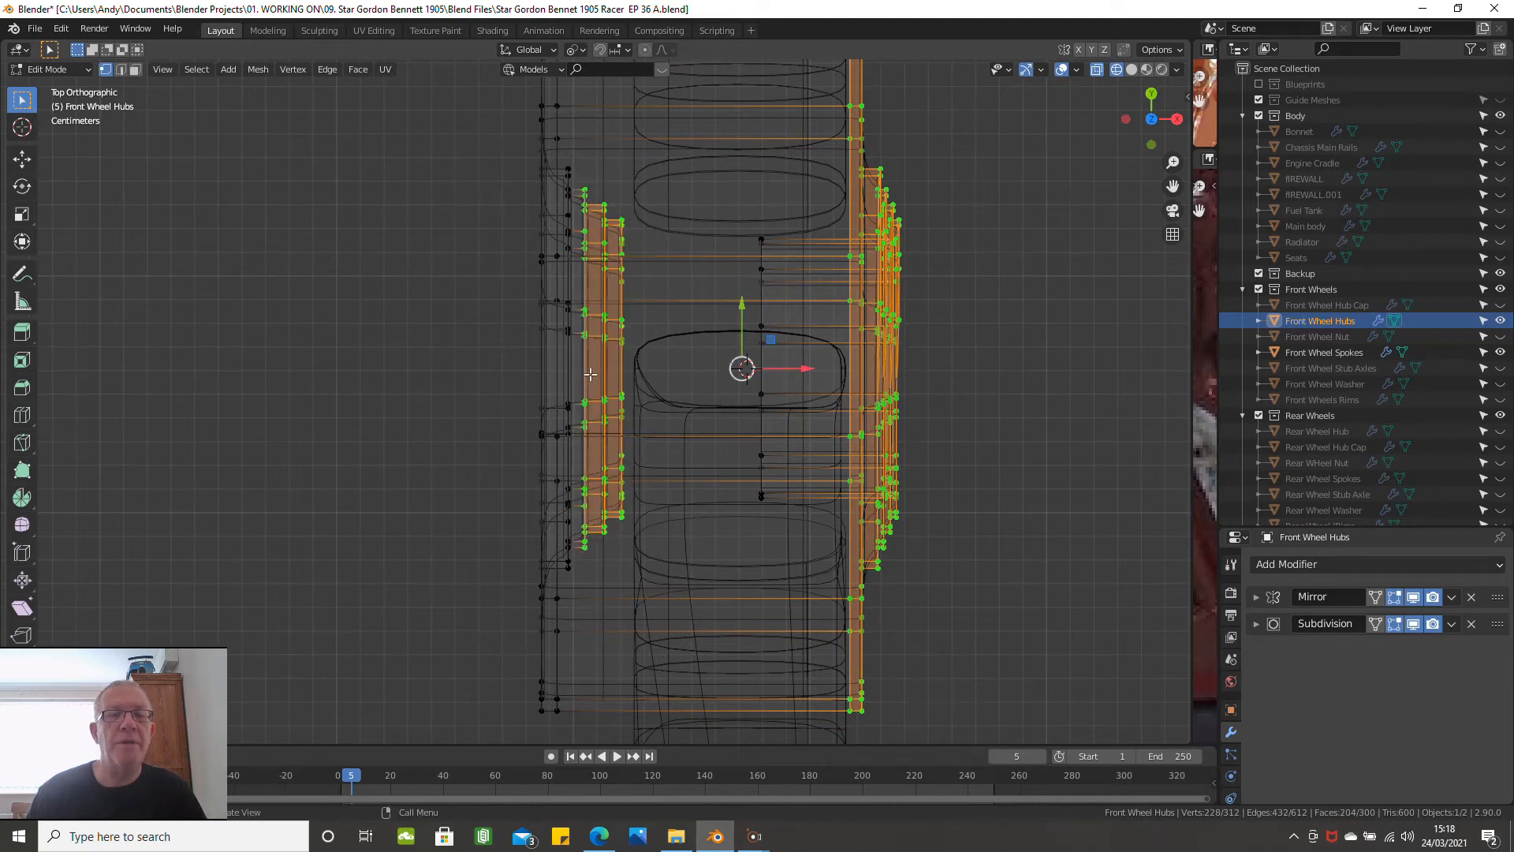
# Make a vertex on the hub's flat inner face the active one and set the transform pivot point to Active Element
pyautogui.scroll(1, 591, 372)
pyautogui.keyDown('shift'); pyautogui.moveTo(590, 372); pyautogui.dragTo(636, 747, button='middle'); pyautogui.keyUp('shift')
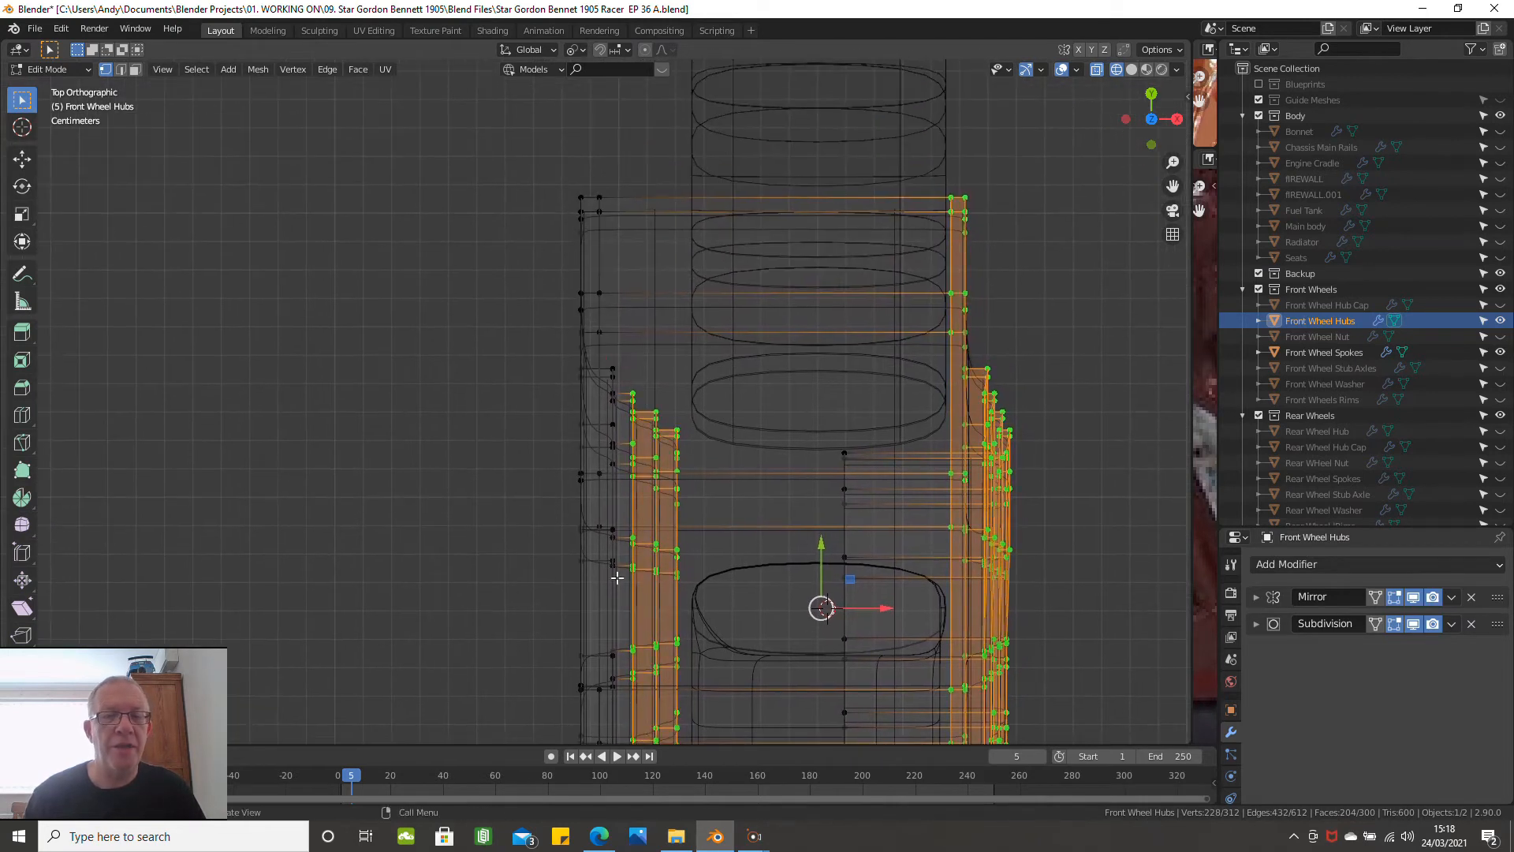
pyautogui.scroll(2, 571, 442)
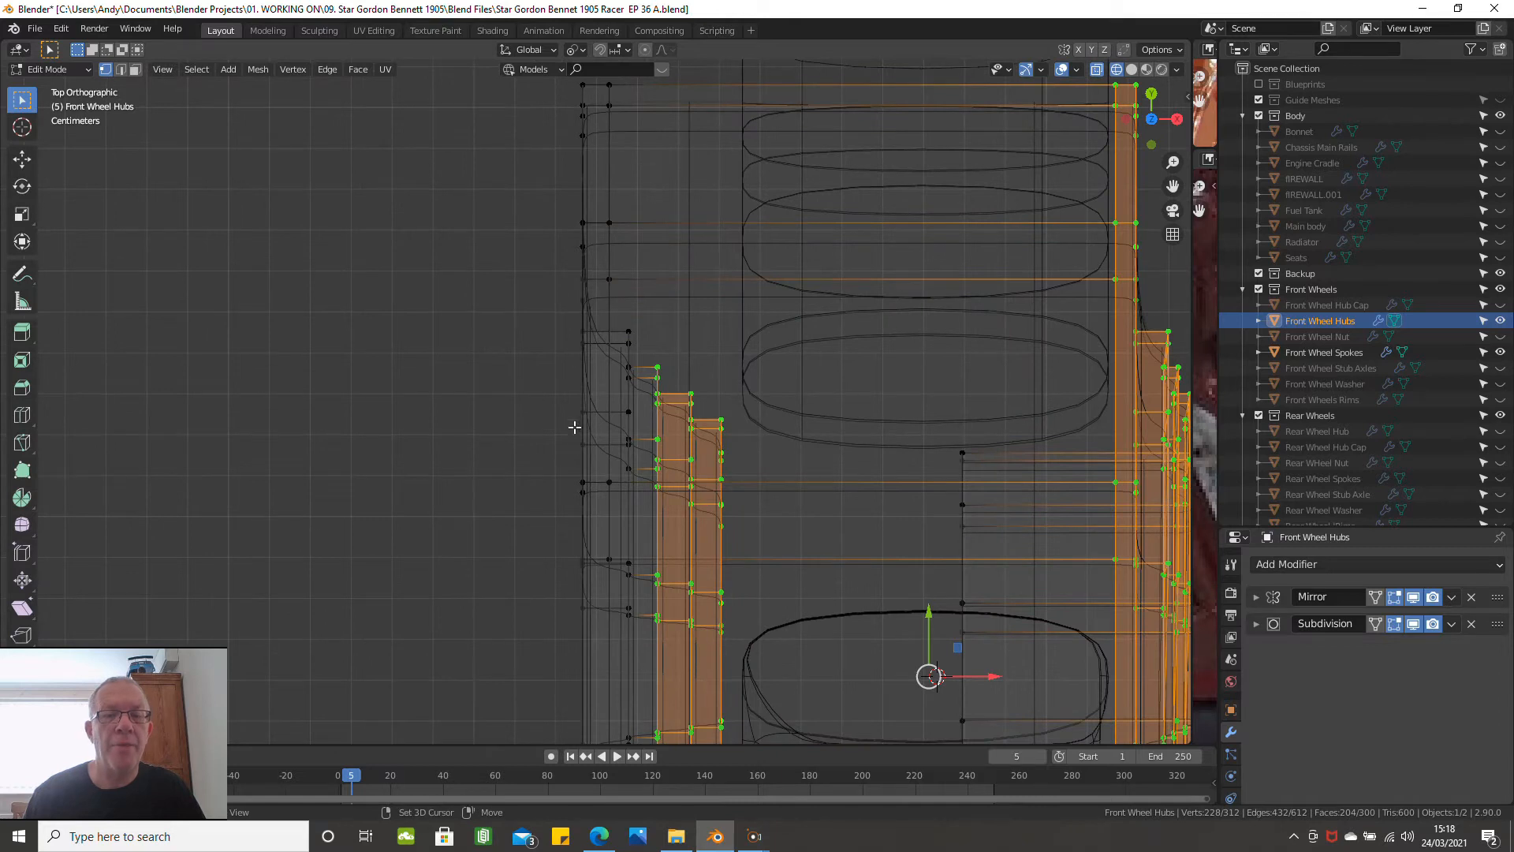
pyautogui.keyDown('shift'); pyautogui.click(582, 481); pyautogui.keyUp('shift')
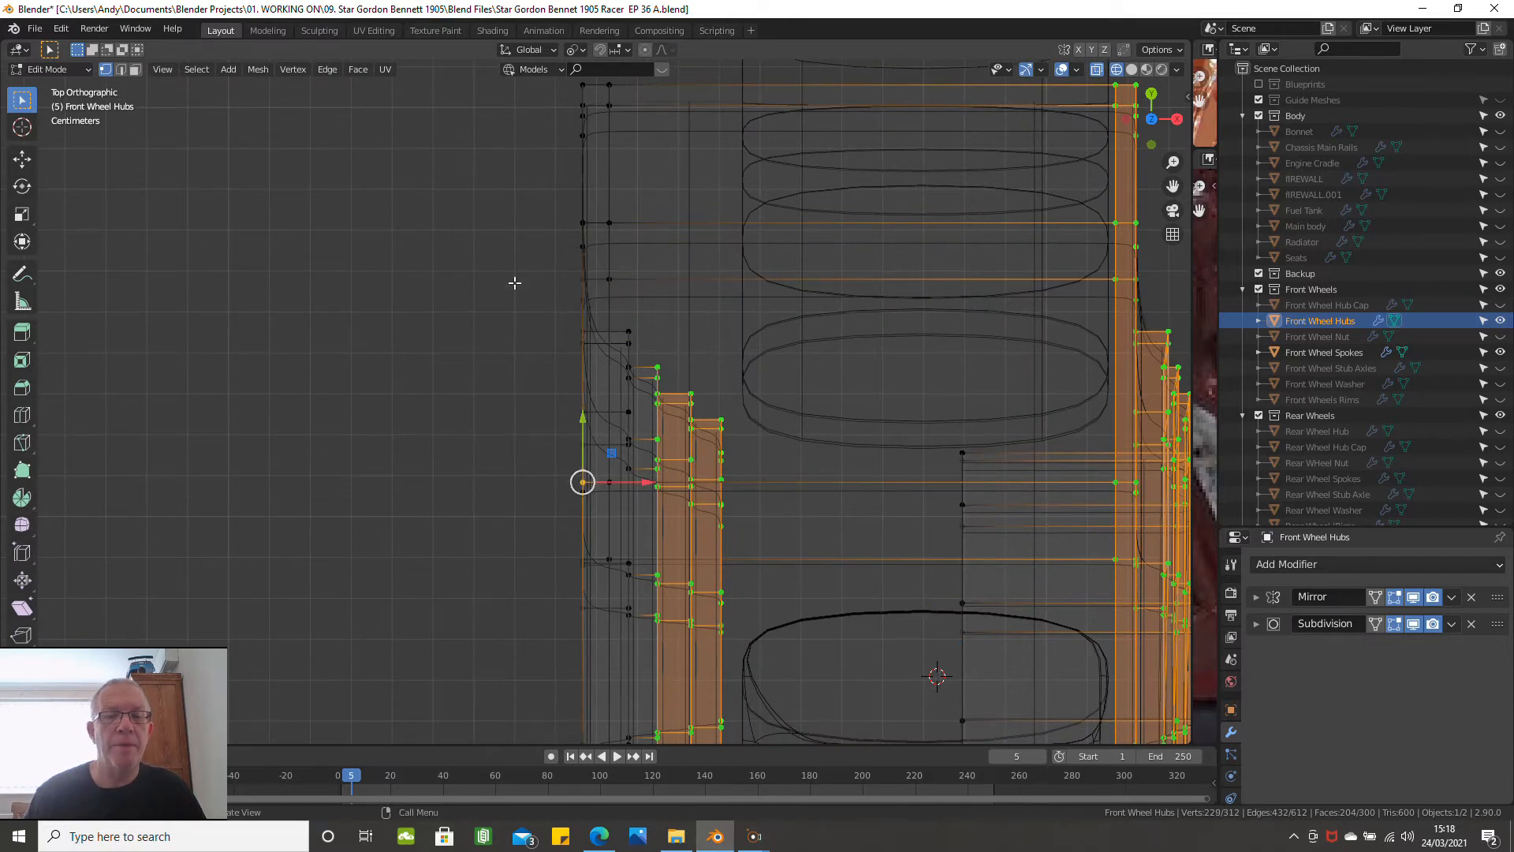
pyautogui.click(573, 51)
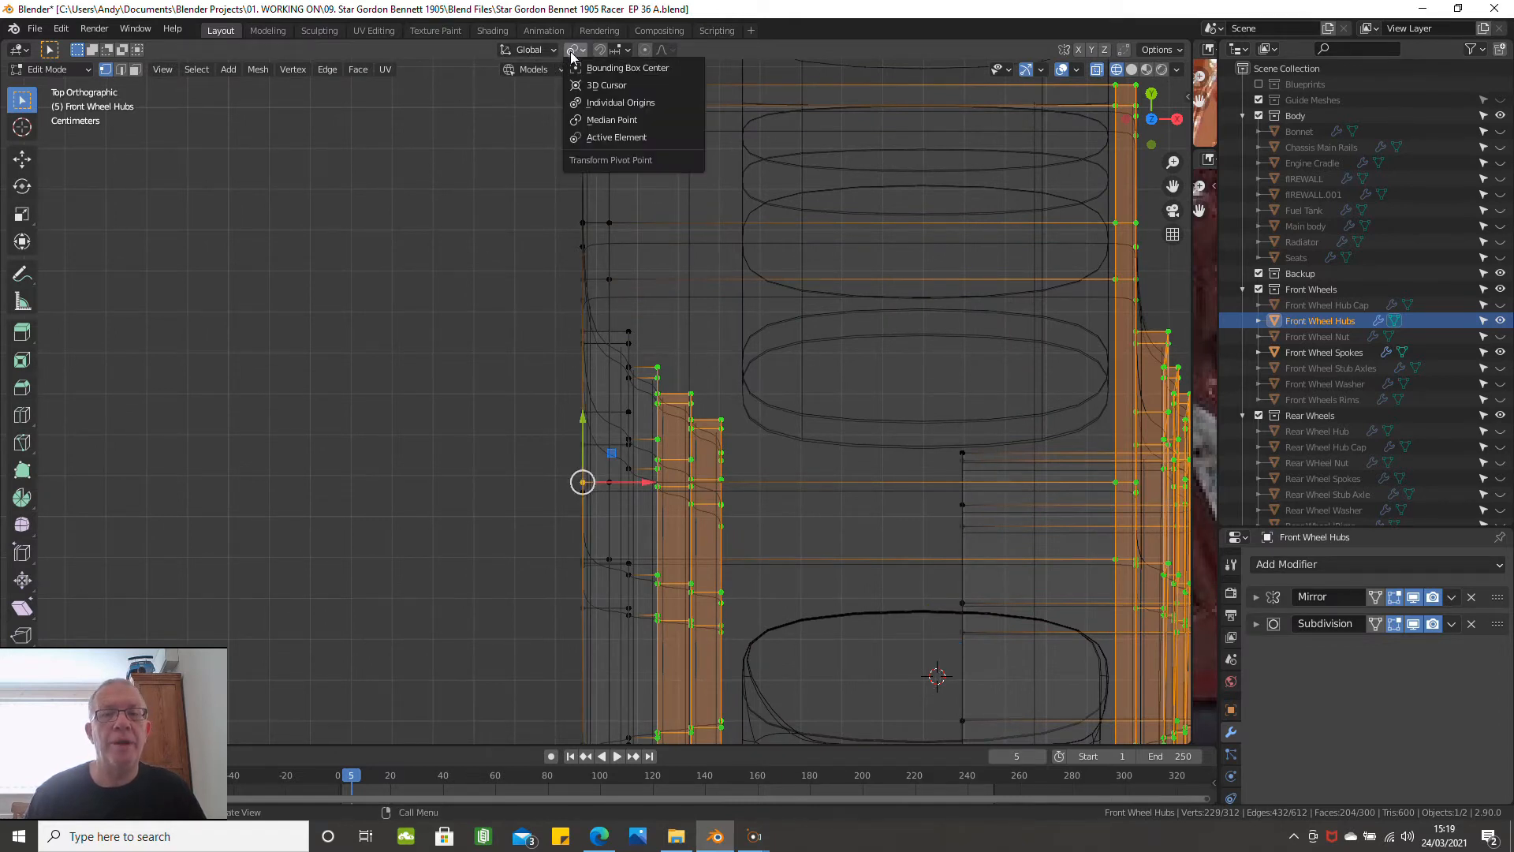
pyautogui.click(615, 137)
# Try to flatten all selected hub vertices onto the active vertex with a scale of 0 along X
pyautogui.keyDown('shift'); pyautogui.moveTo(791, 358); pyautogui.dragTo(756, 161, button='middle'); pyautogui.keyUp('shift')
pyautogui.scroll(-1, 788, 367)
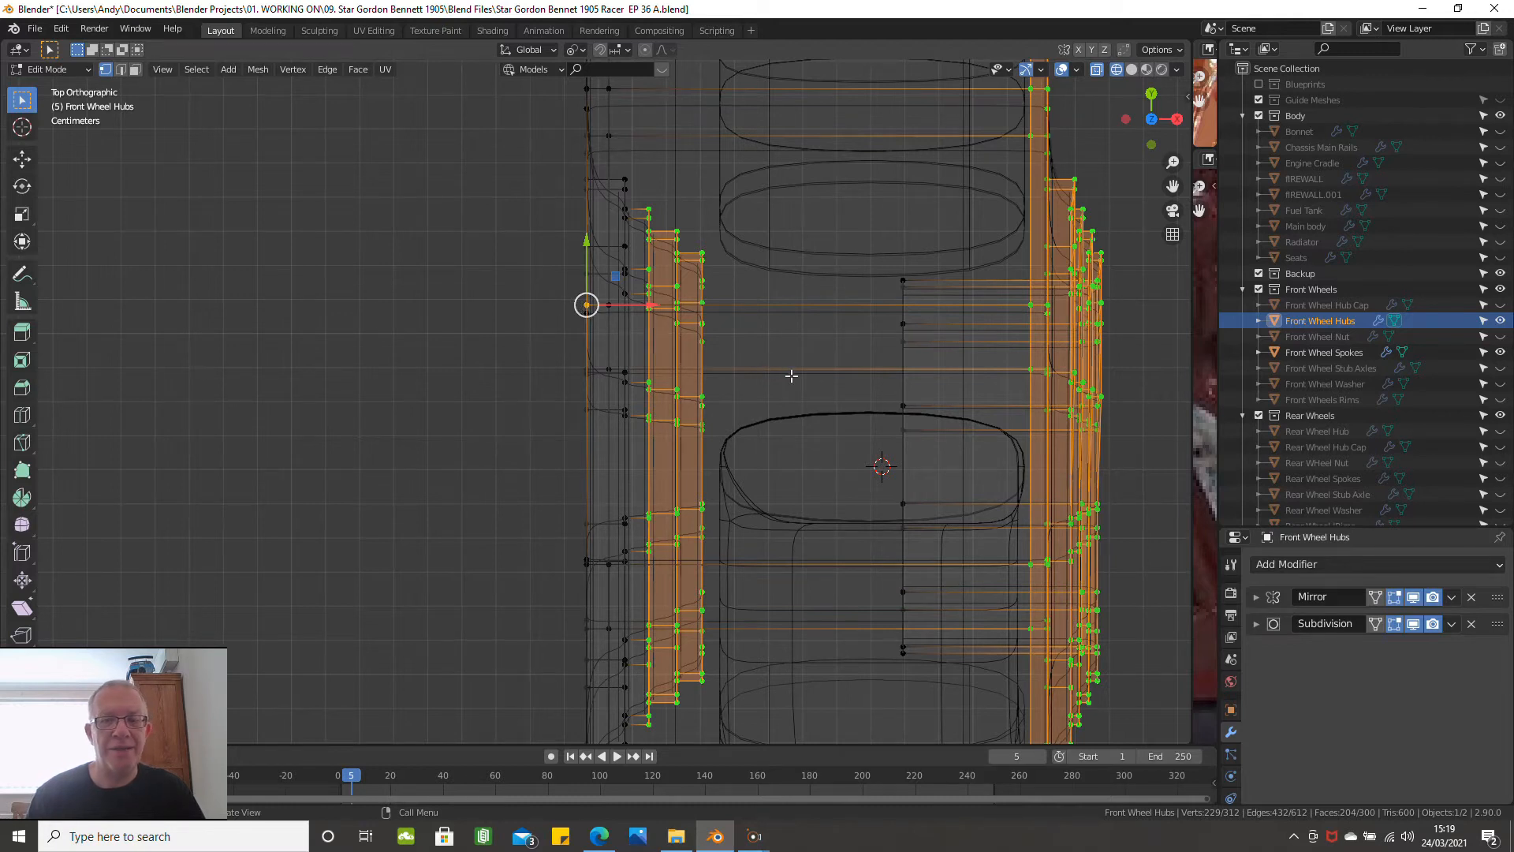
pyautogui.press('s')
pyautogui.press('x')
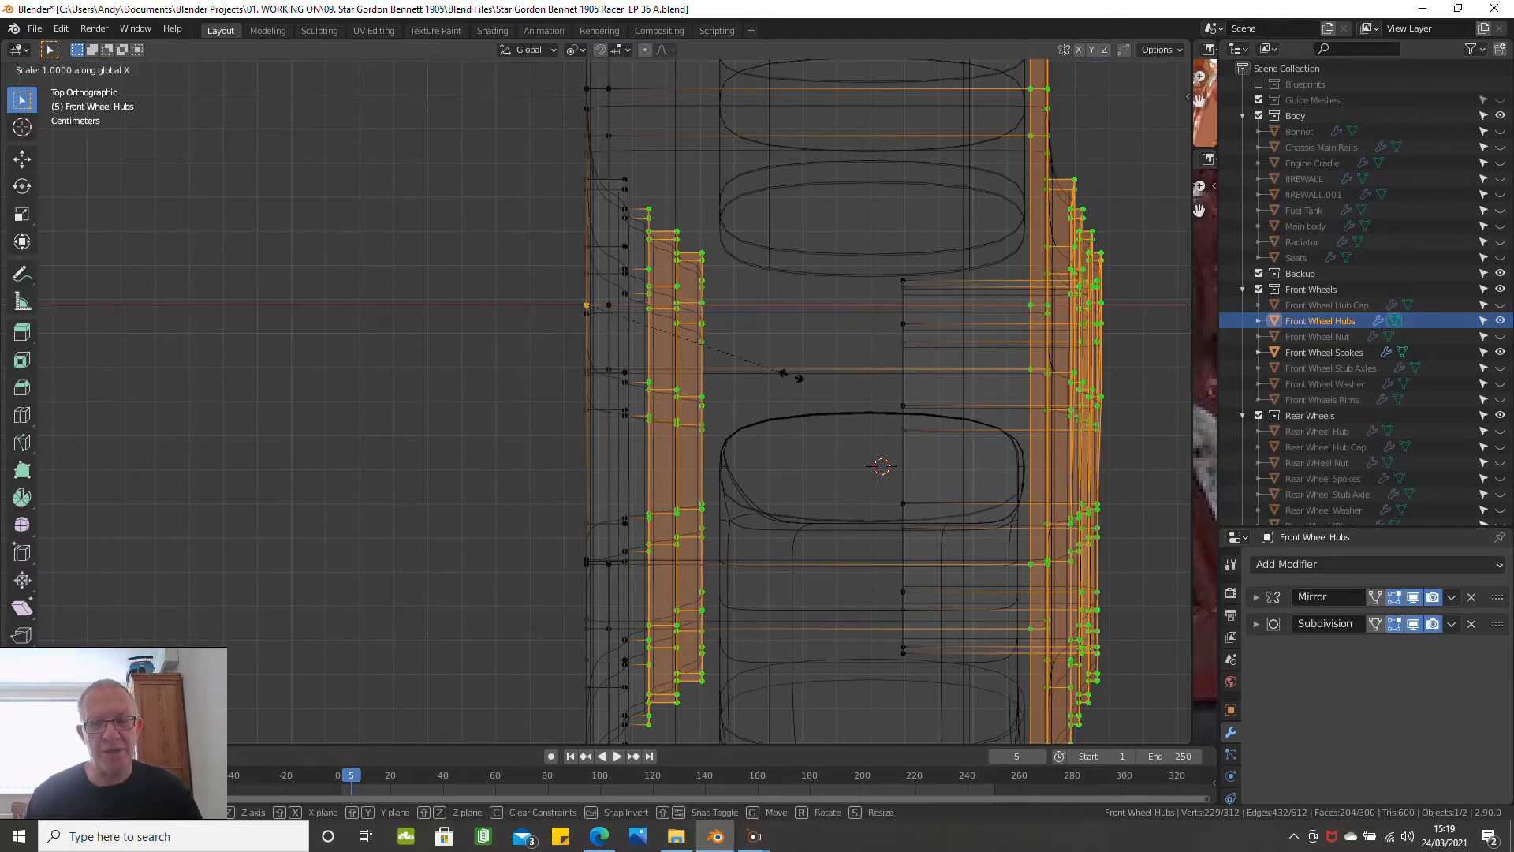
pyautogui.press('0')
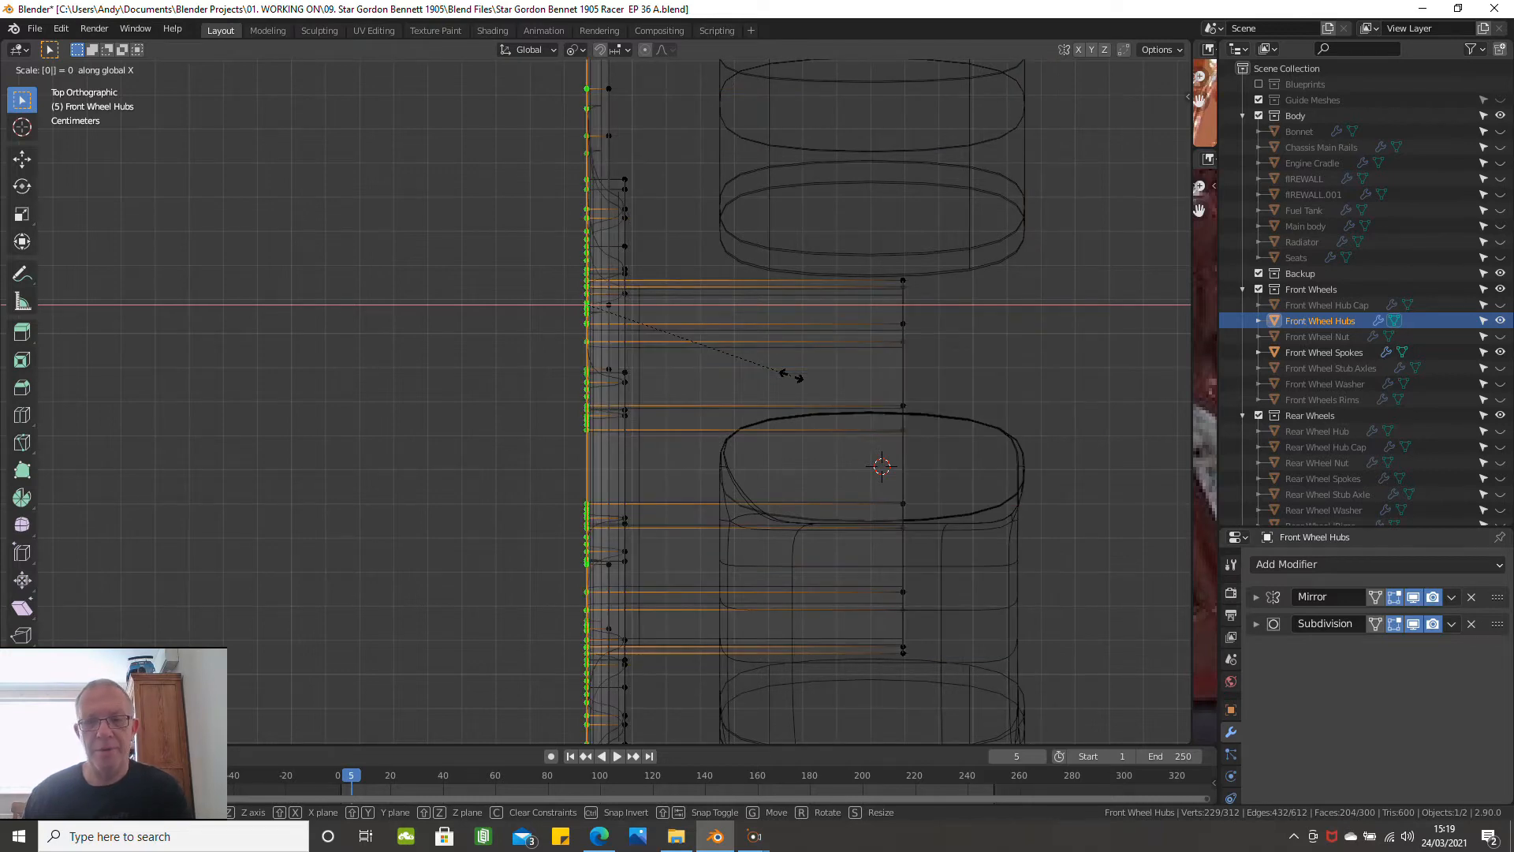
pyautogui.press('Return')
# Check the flattened hub from several angles in solid shading and undo the flattening
pyautogui.scroll(-1, 723, 433)
pyautogui.moveTo(723, 433)
pyautogui.mouseDown(button='middle')
pyautogui.moveTo(735, 440)
pyautogui.moveTo(809, 339)
pyautogui.moveTo(663, 433)
pyautogui.moveTo(649, 415)
pyautogui.moveTo(612, 429)
pyautogui.moveTo(693, 419)
pyautogui.moveTo(694, 442)
pyautogui.mouseUp(button='middle')
pyautogui.press('z')
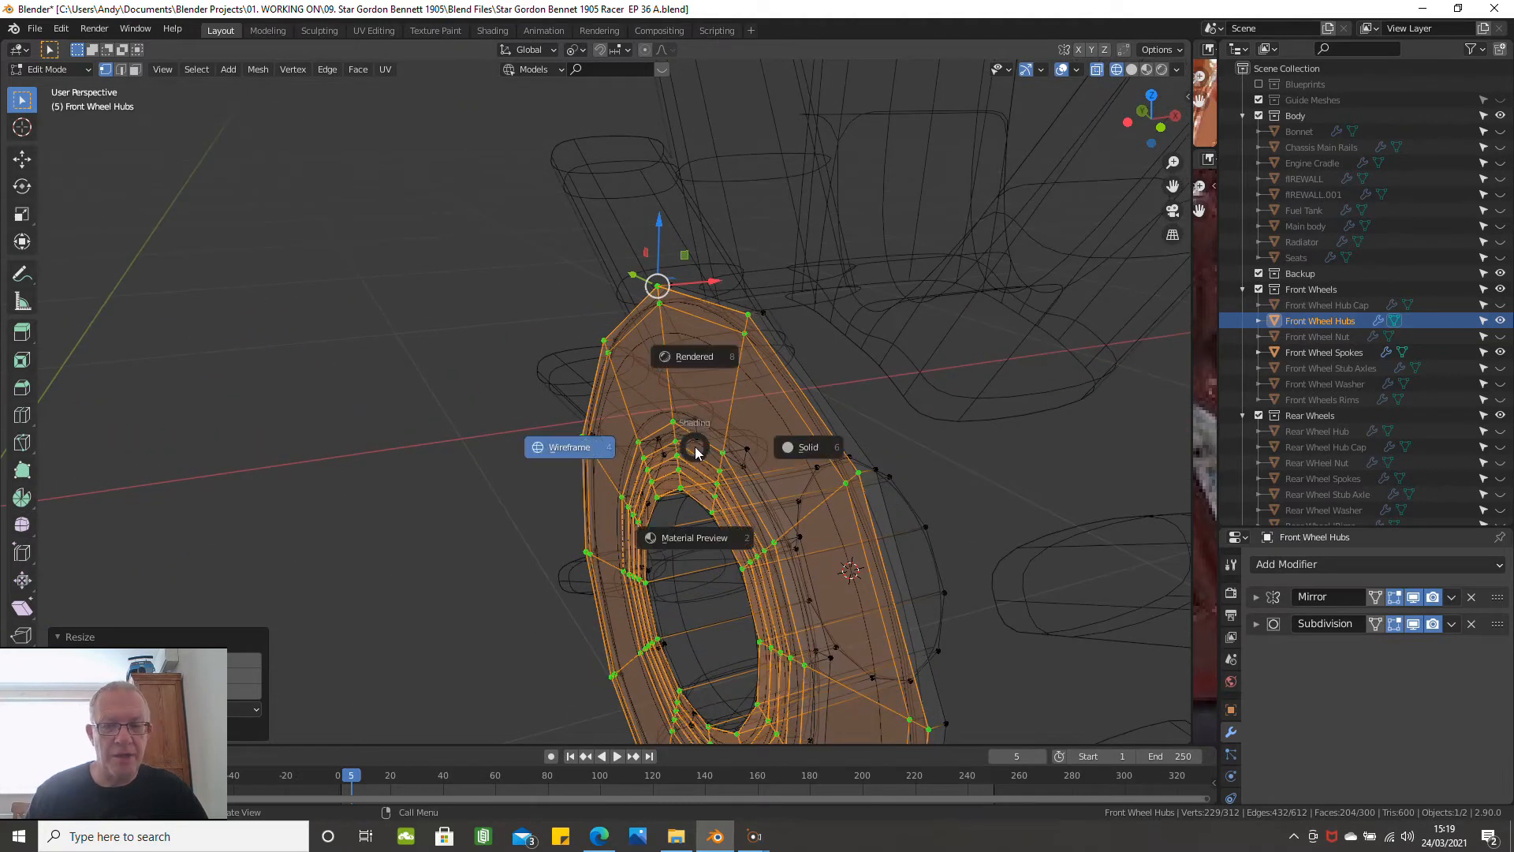
pyautogui.click(794, 451)
pyautogui.moveTo(736, 490); pyautogui.dragTo(706, 550, button='middle')
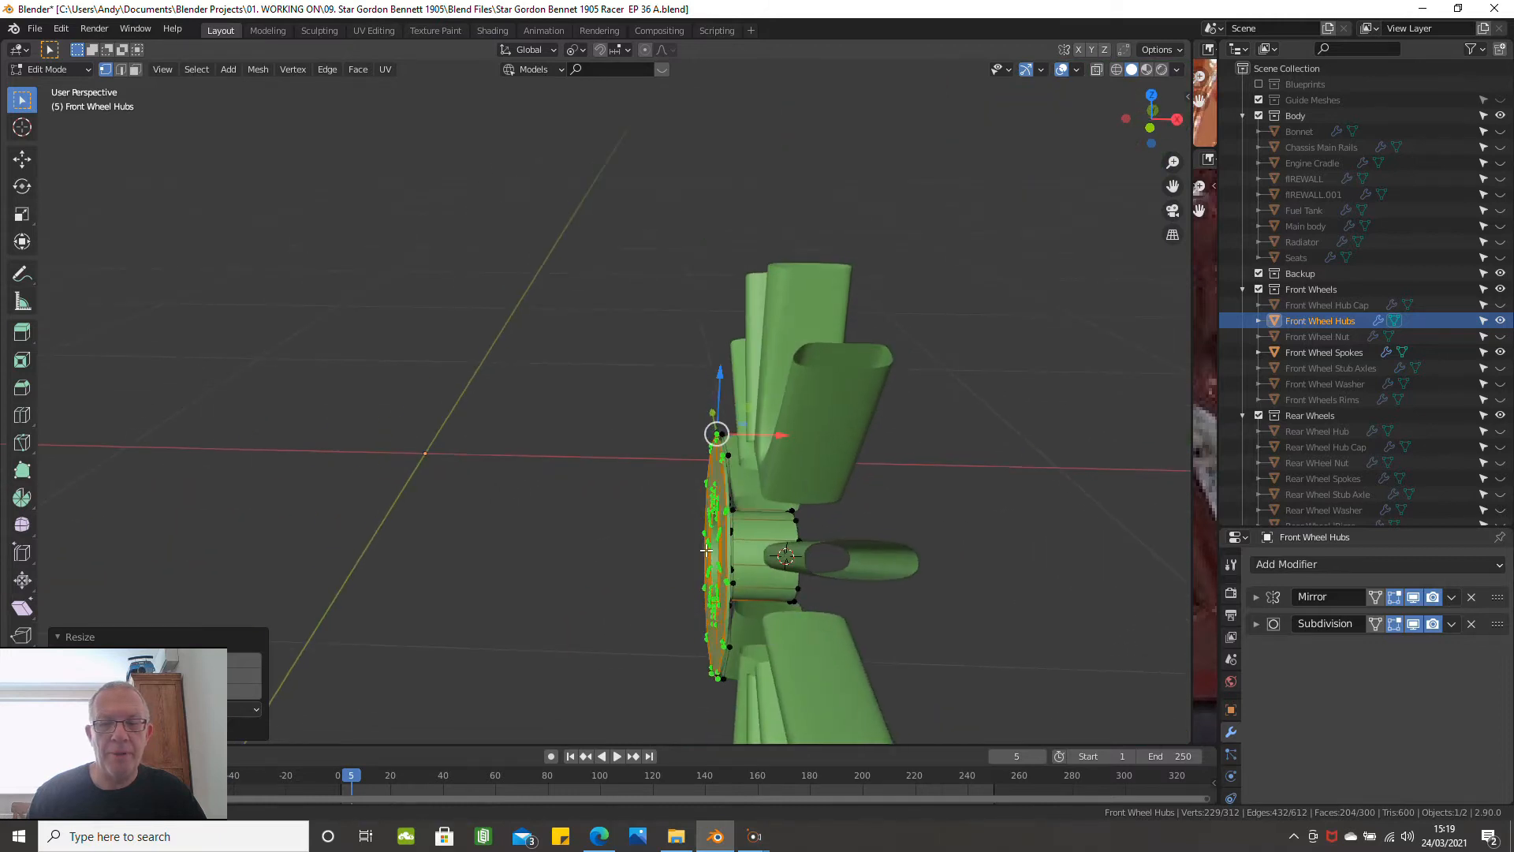
pyautogui.moveTo(858, 525); pyautogui.dragTo(582, 554, button='middle')
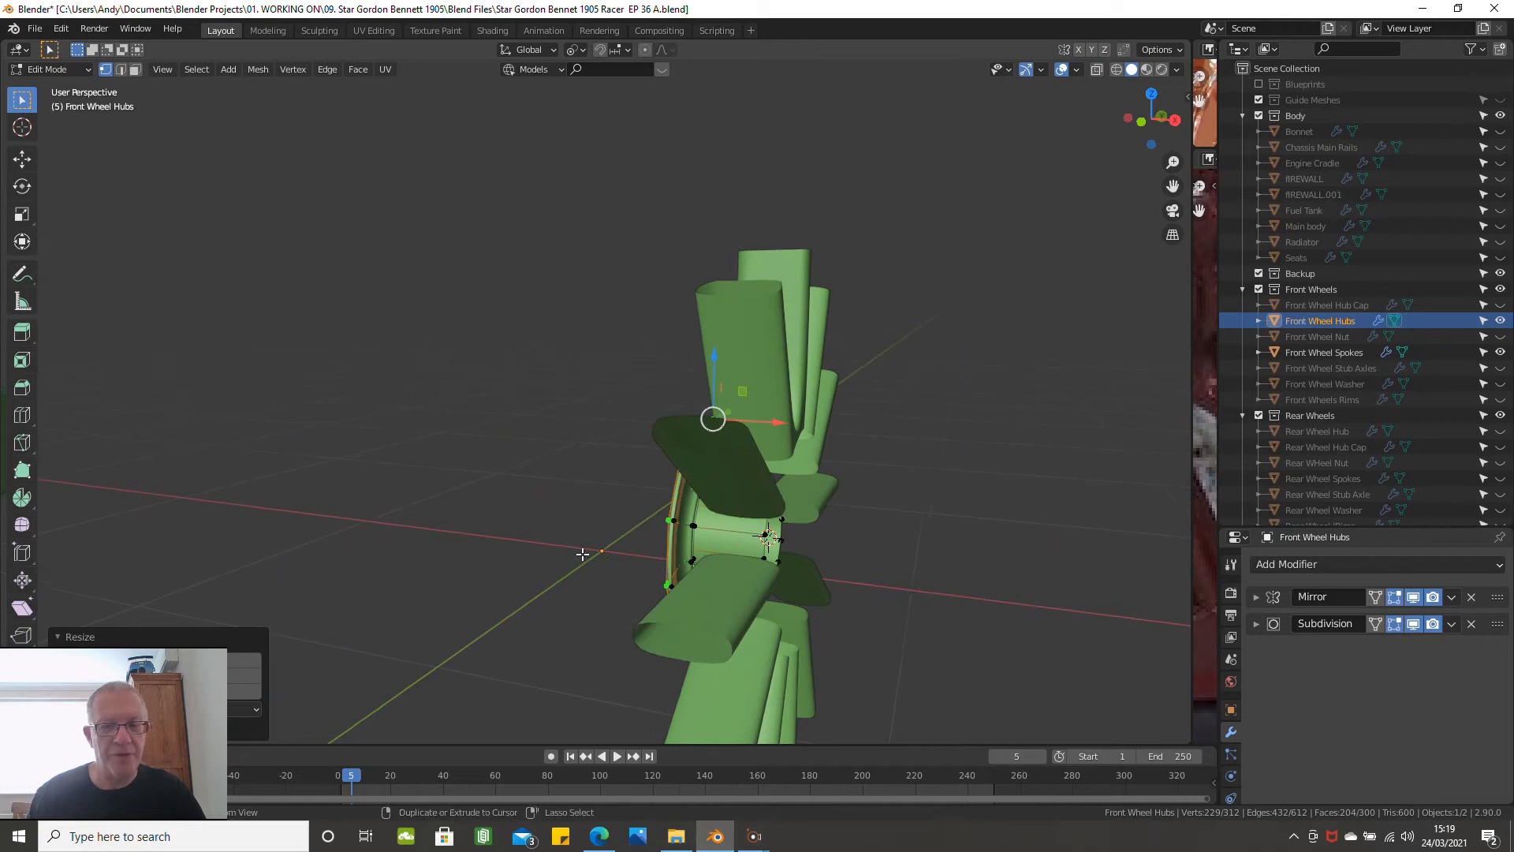
pyautogui.hotkey('ctrl', 'z')
# Clear the hub's vertex selection and show the mesh in wireframe from the top
pyautogui.scroll(2, 695, 532)
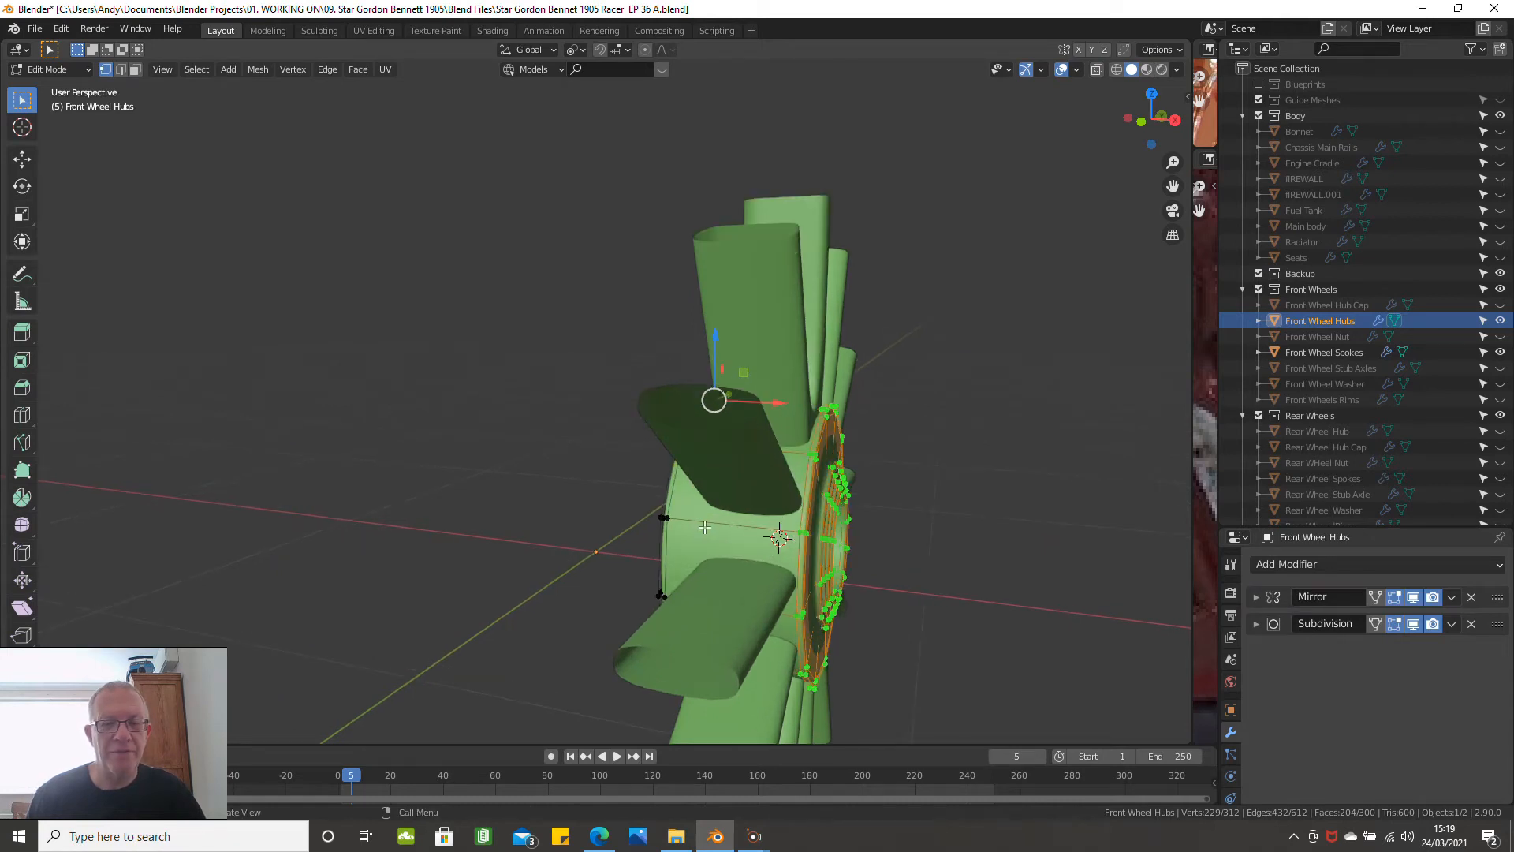
pyautogui.moveTo(696, 532); pyautogui.dragTo(725, 560, button='middle')
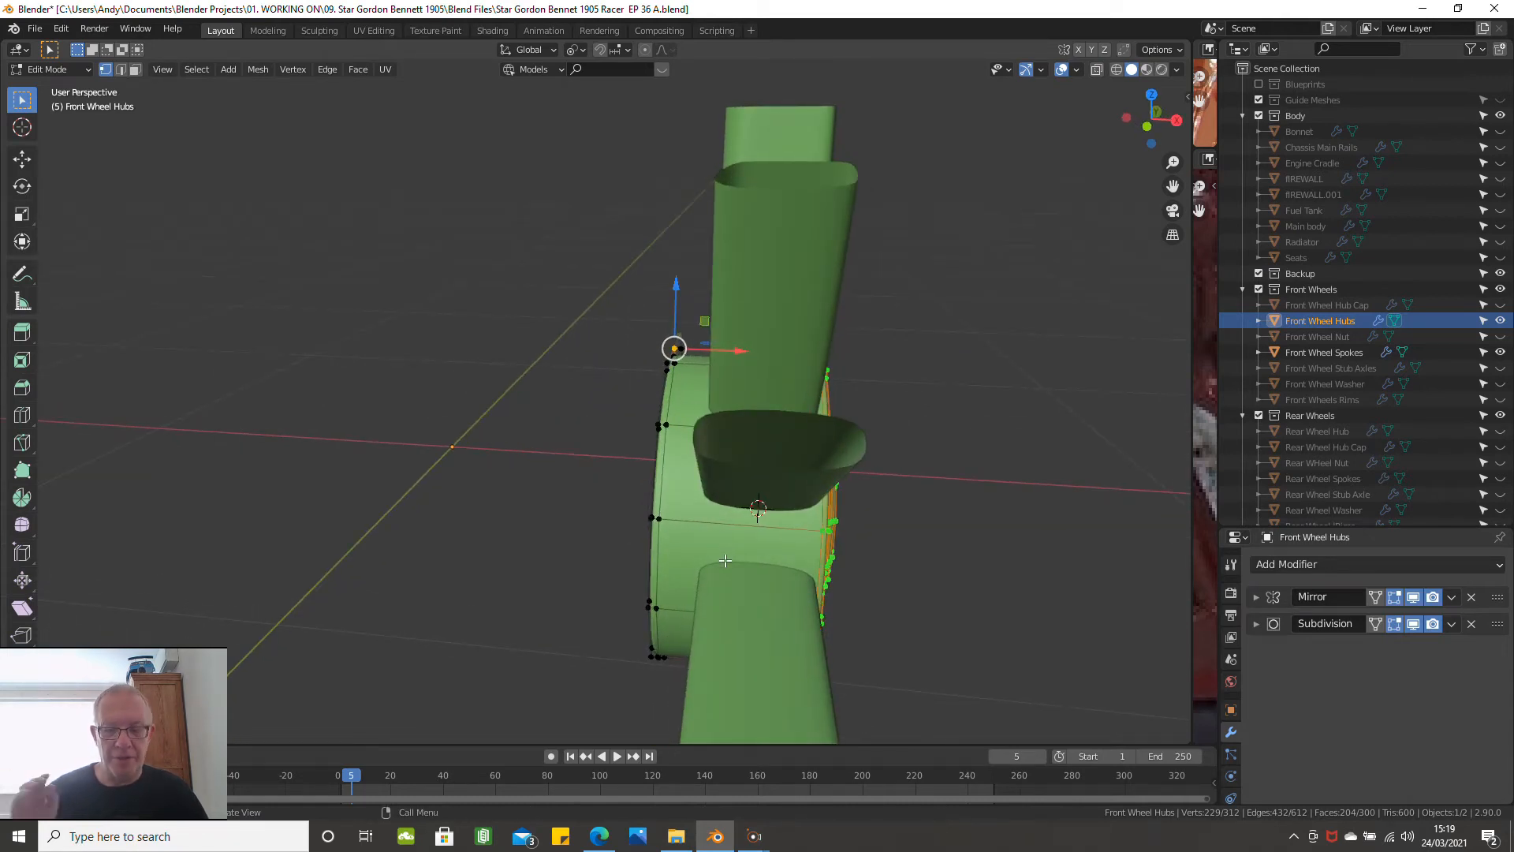
pyautogui.press('KP_7')
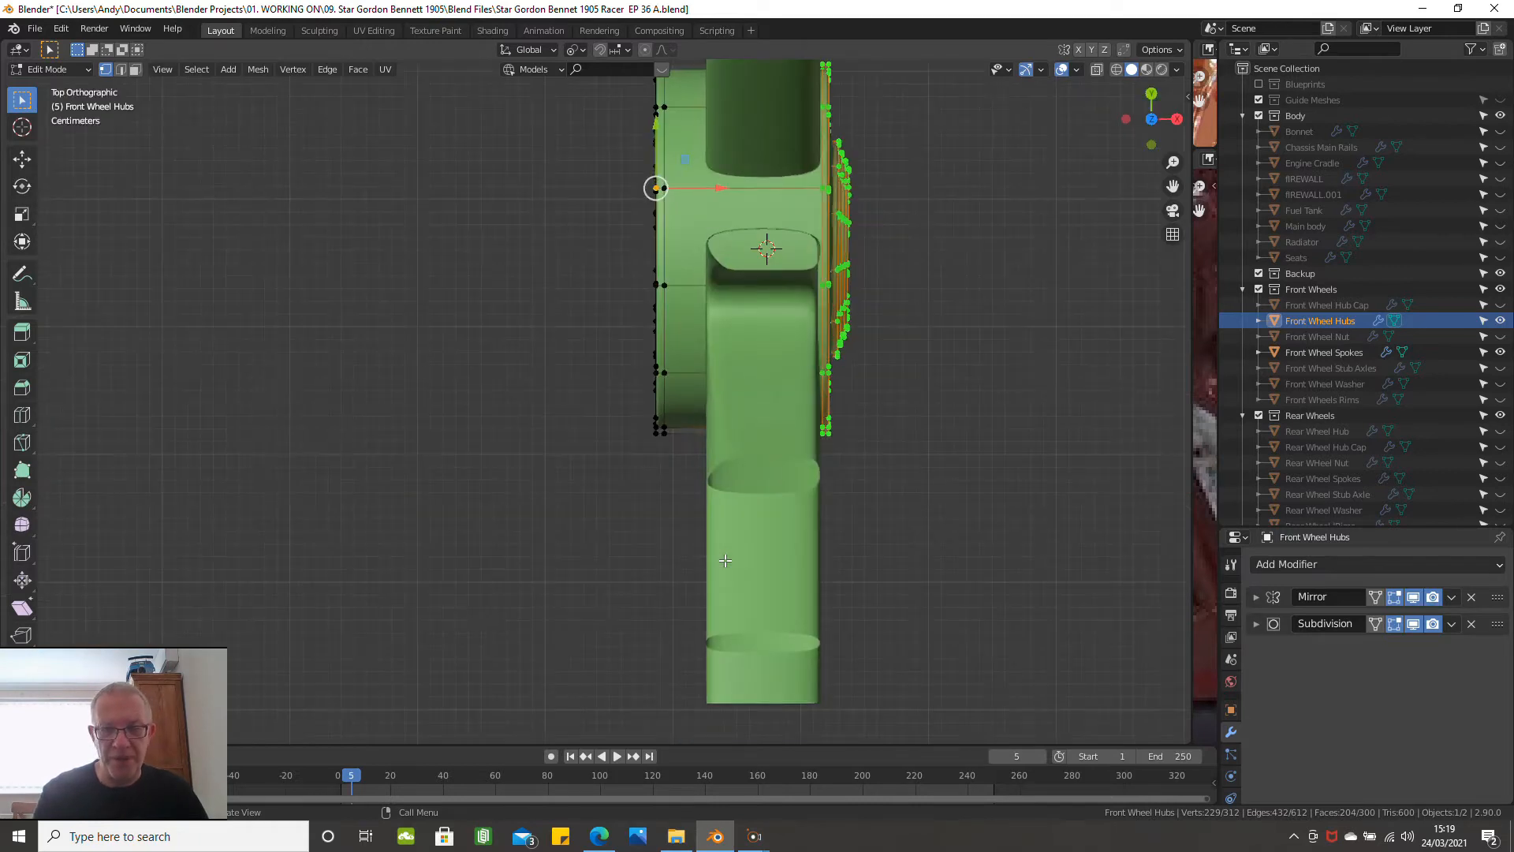
pyautogui.keyDown('shift'); pyautogui.moveTo(612, 608); pyautogui.dragTo(592, 736, button='middle'); pyautogui.keyUp('shift')
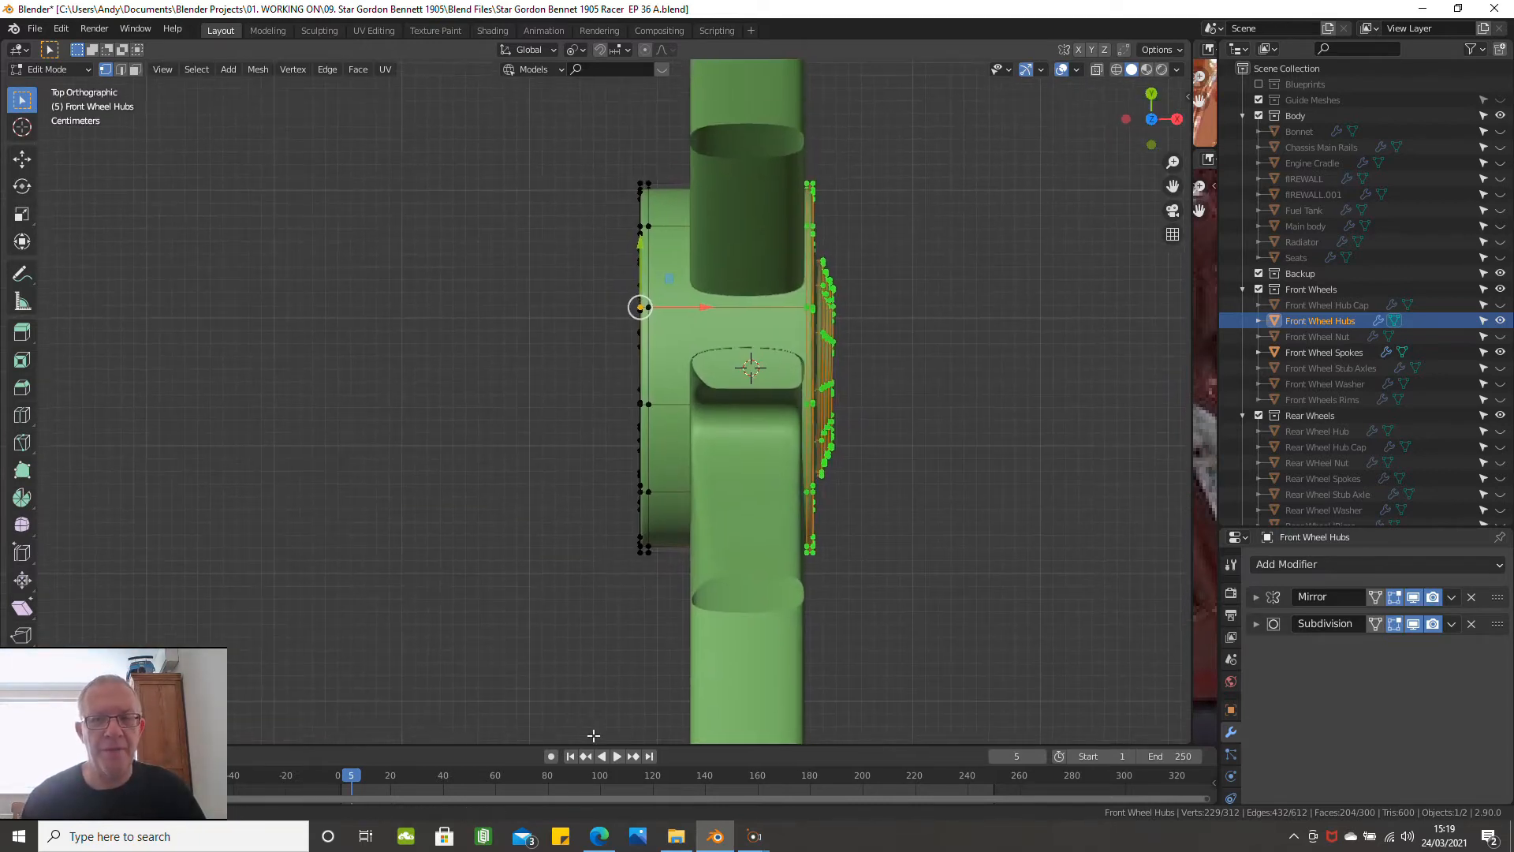
pyautogui.click(918, 374)
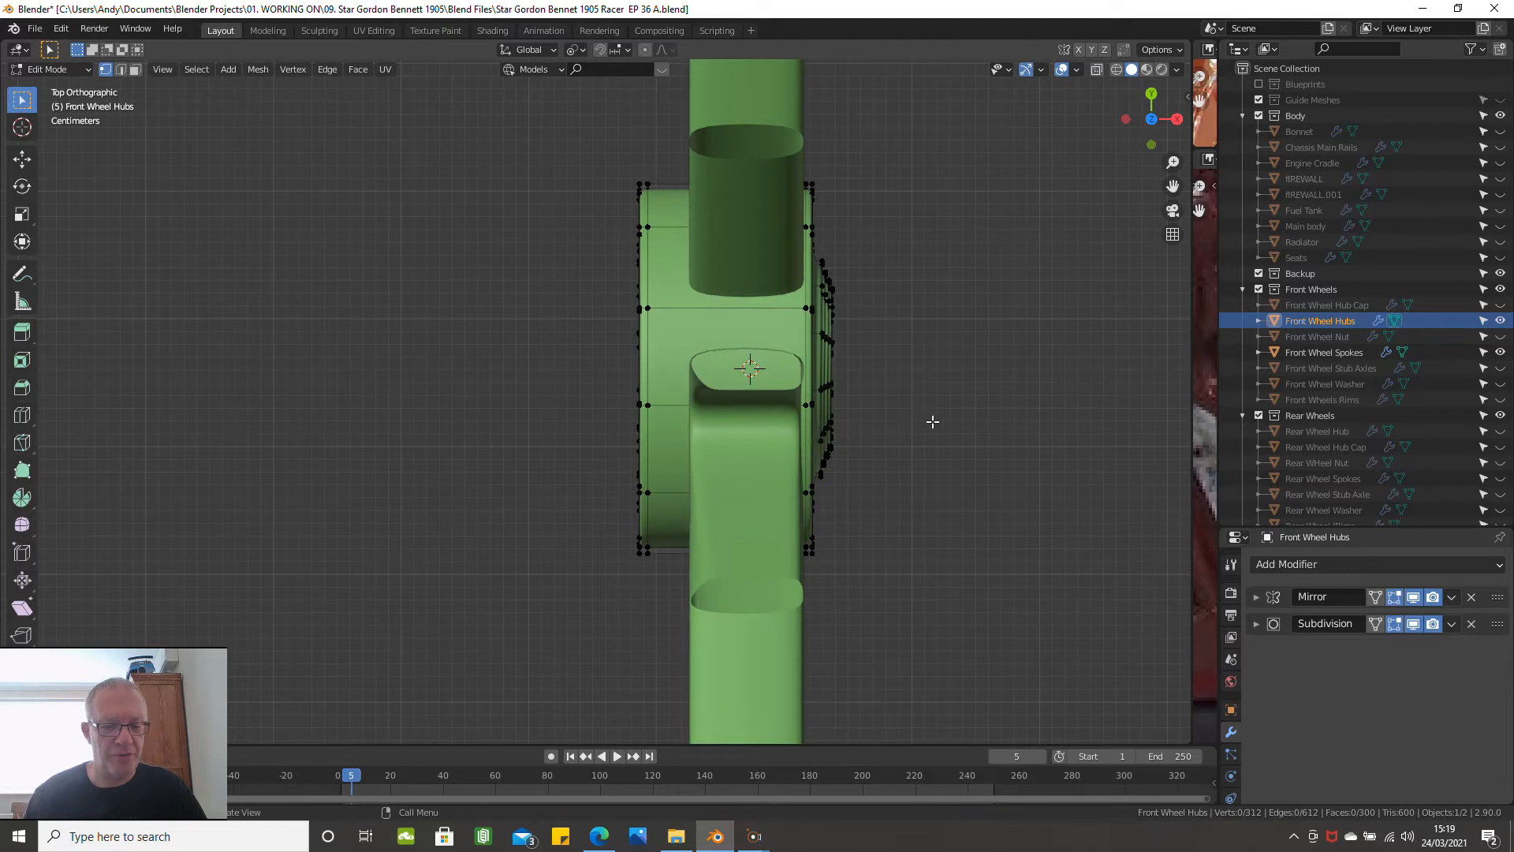
pyautogui.press('z')
pyautogui.press('z')
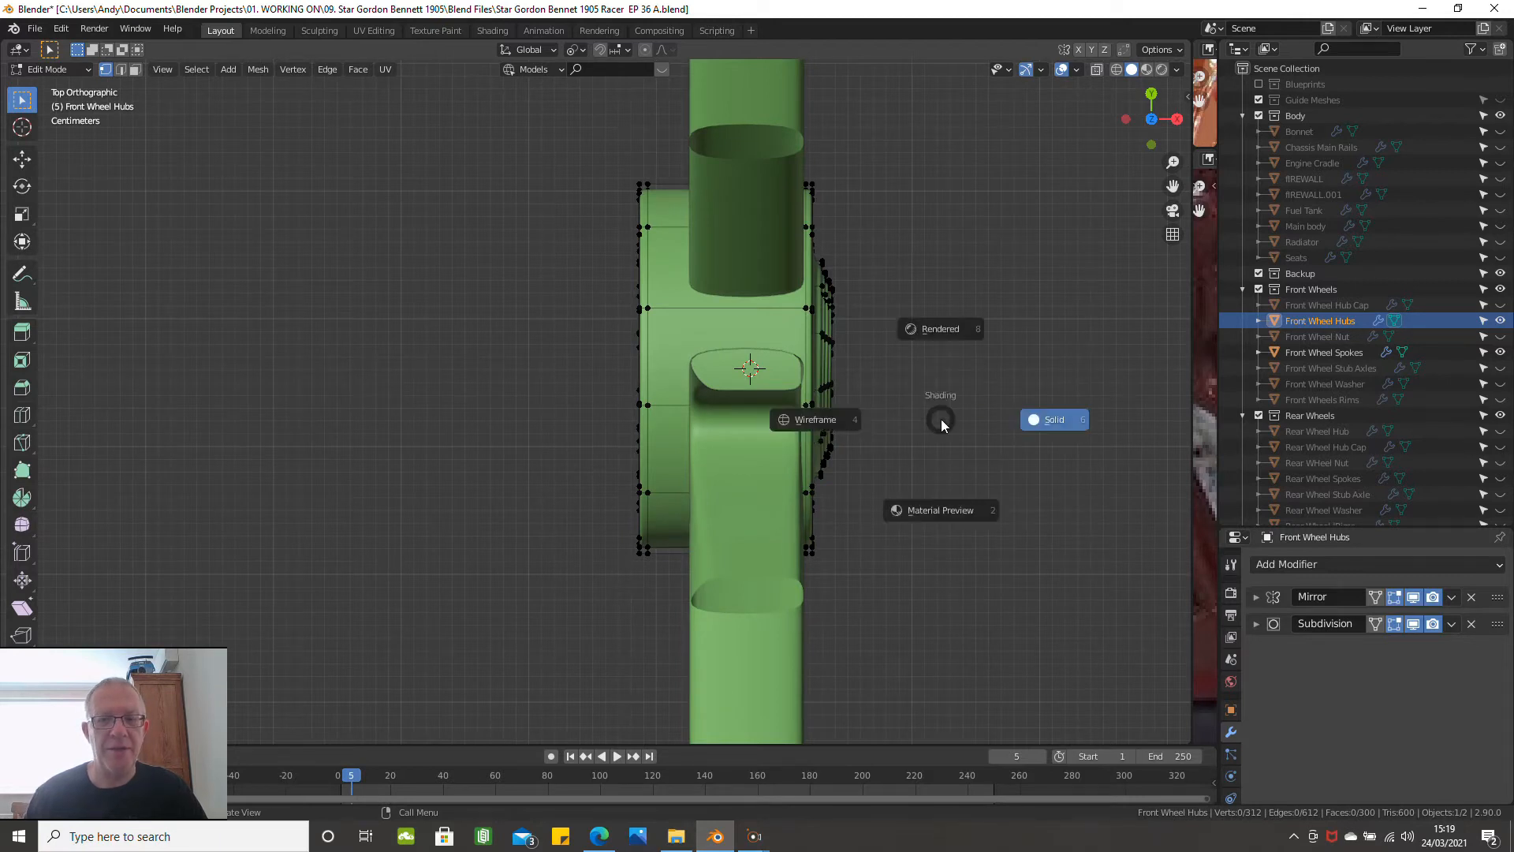
pyautogui.click(832, 422)
pyautogui.scroll(4, 706, 341)
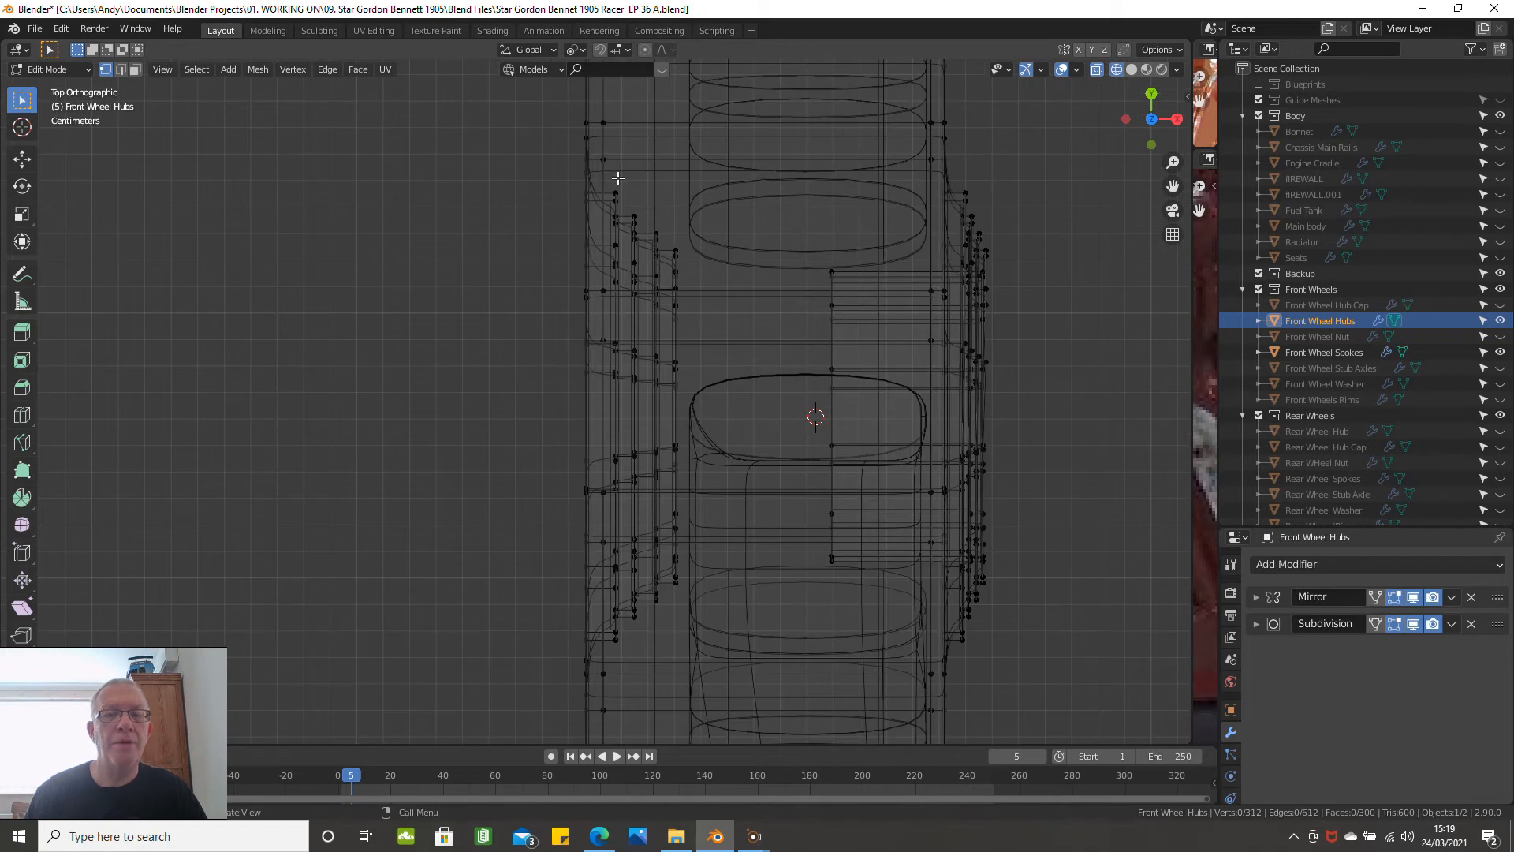
# Flatten only the inner side's recessed stepped rings onto a vertex of the flat inner face by scaling to 0 along X
pyautogui.press('b')
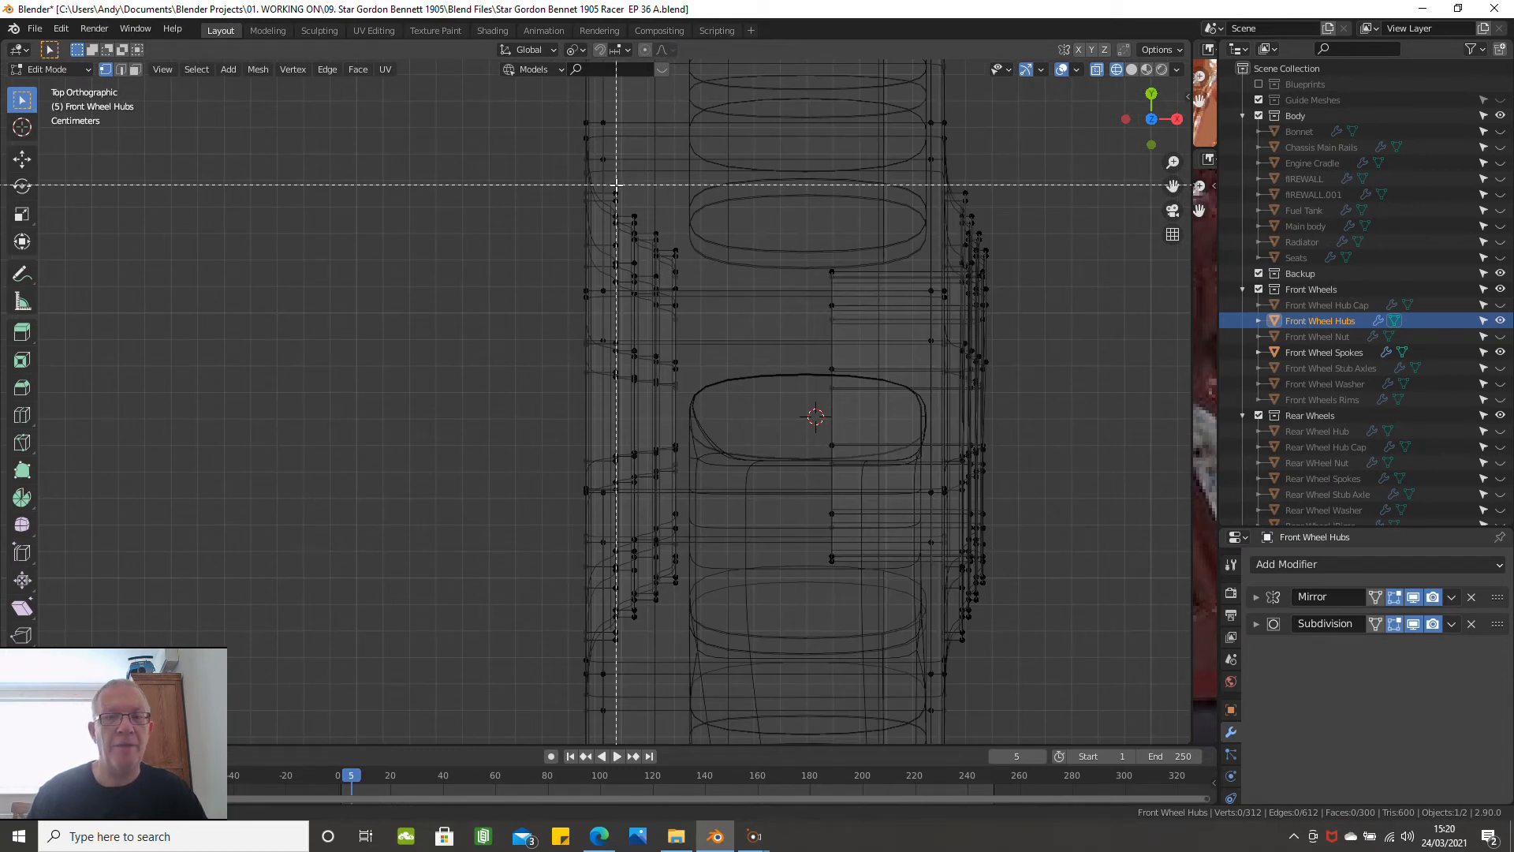
pyautogui.moveTo(611, 184); pyautogui.dragTo(769, 645)
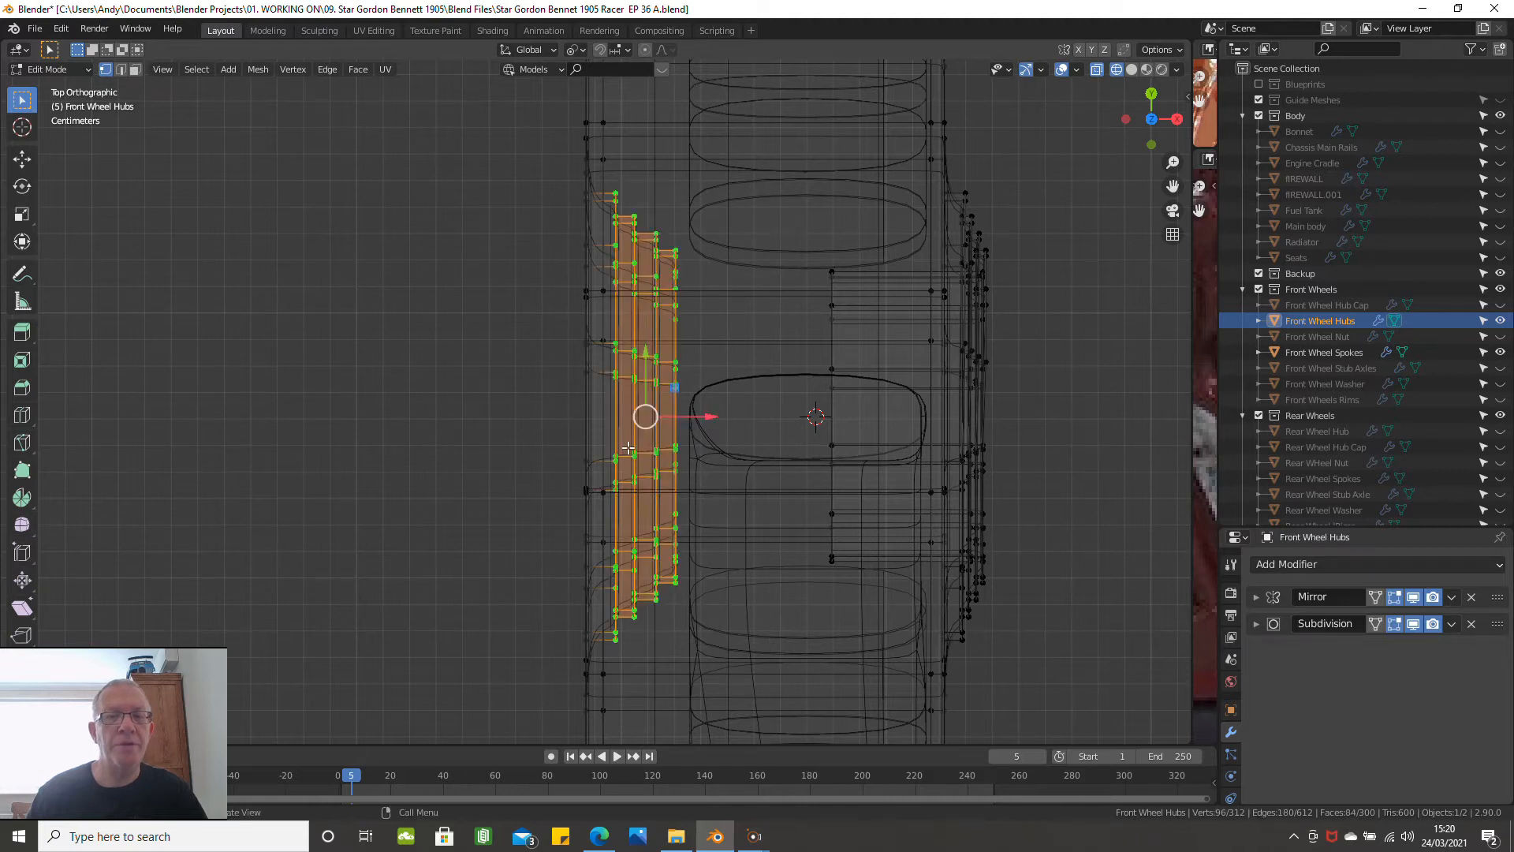
pyautogui.keyDown('shift'); pyautogui.click(584, 289); pyautogui.keyUp('shift')
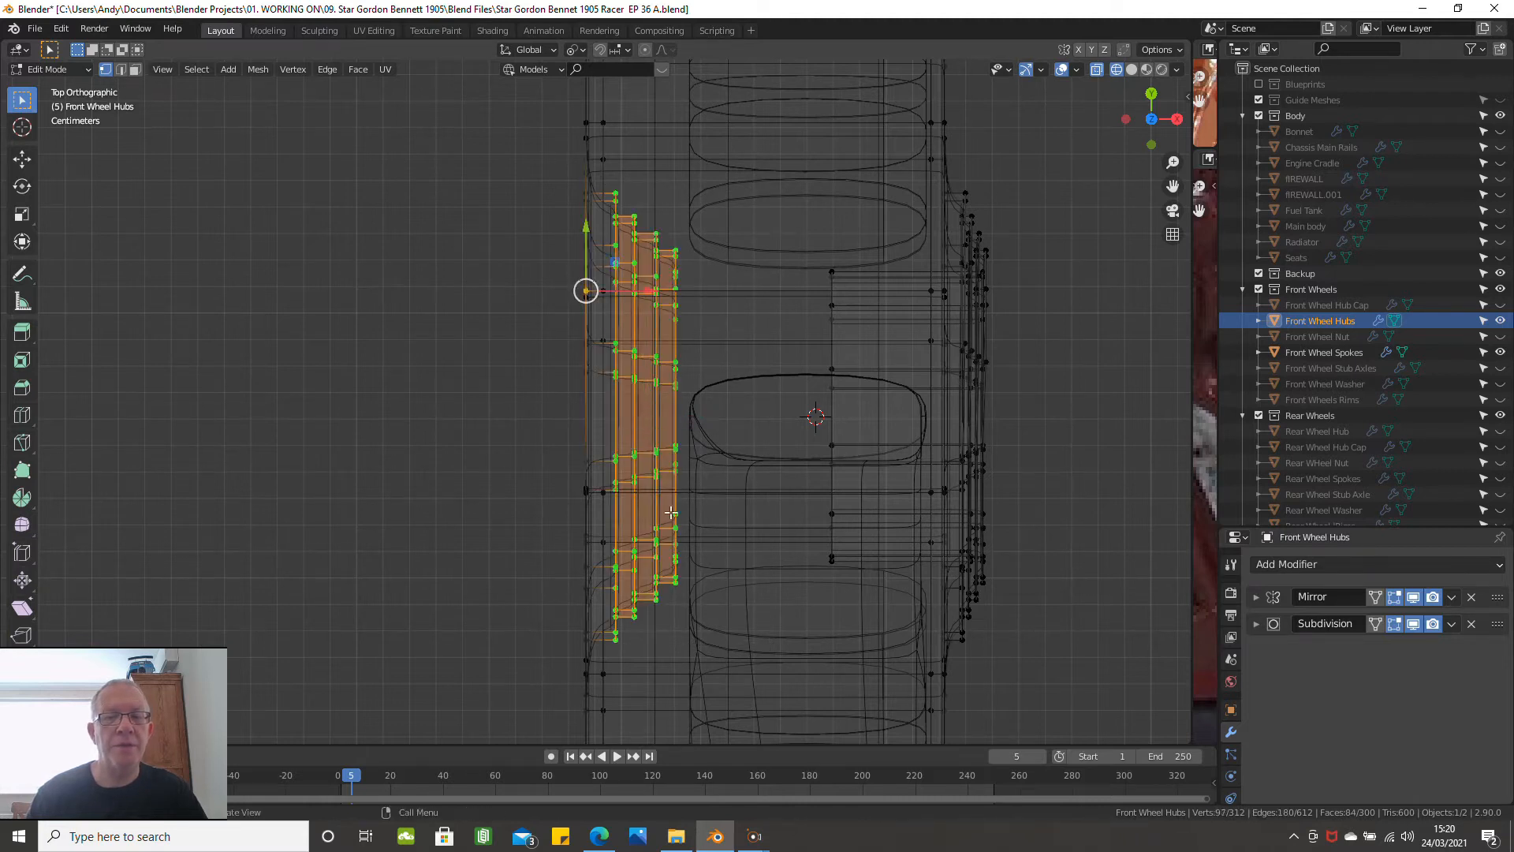
pyautogui.write('sx')
pyautogui.write('0')
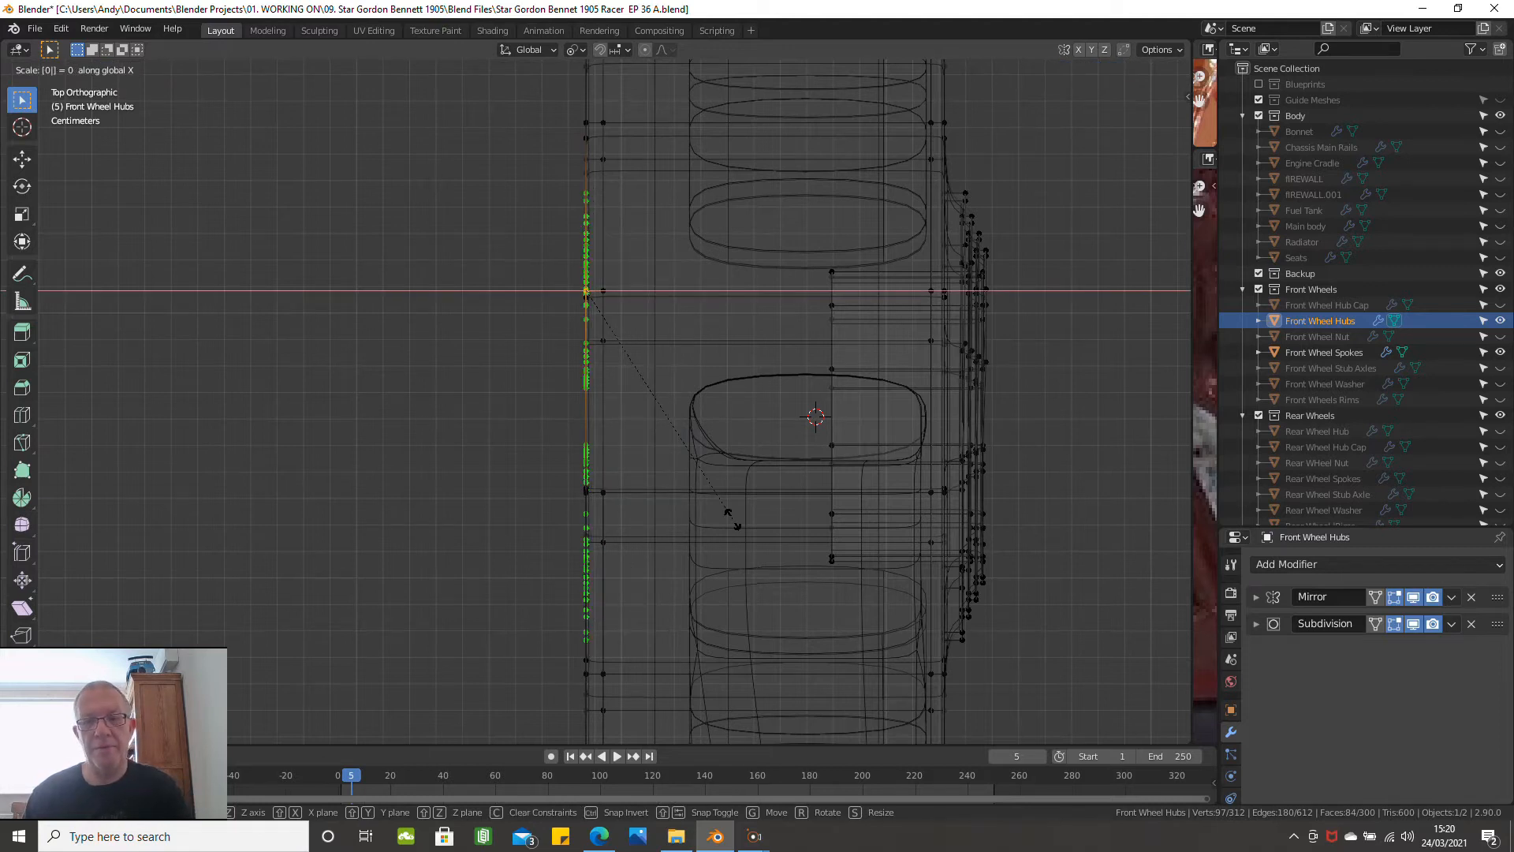
pyautogui.press('Return')
pyautogui.scroll(-3, 733, 524)
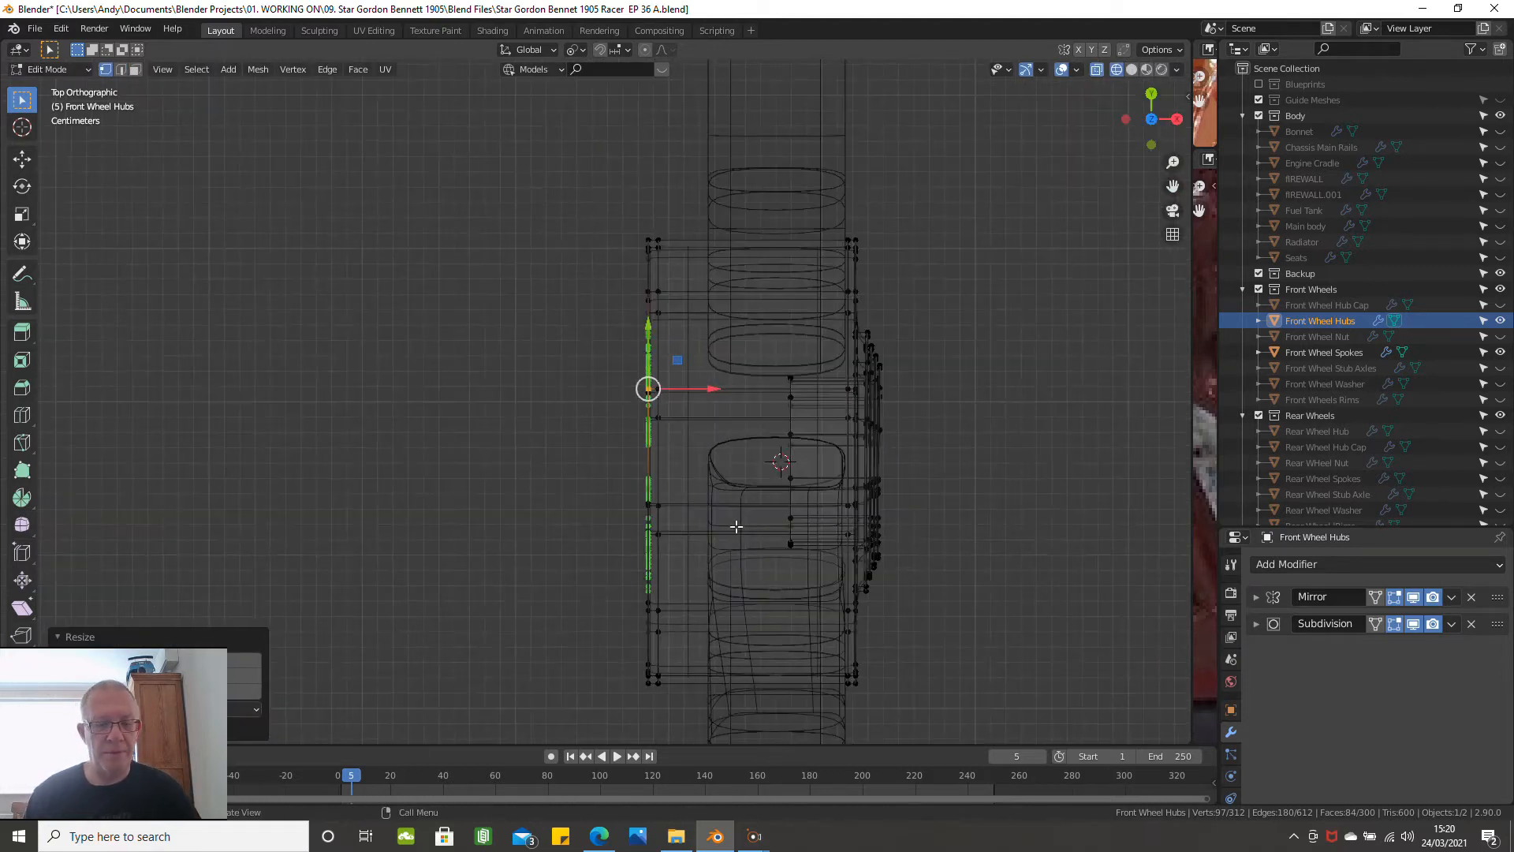
pyautogui.press('z')
pyautogui.click(837, 528)
pyautogui.moveTo(838, 527)
pyautogui.mouseDown(button='middle')
pyautogui.moveTo(892, 409)
pyautogui.moveTo(792, 555)
pyautogui.mouseUp(button='middle')
# Clear the hub's selection and select all vertices of its inner side, including the rim edge, in wireframe from the top
pyautogui.press('KP_7')
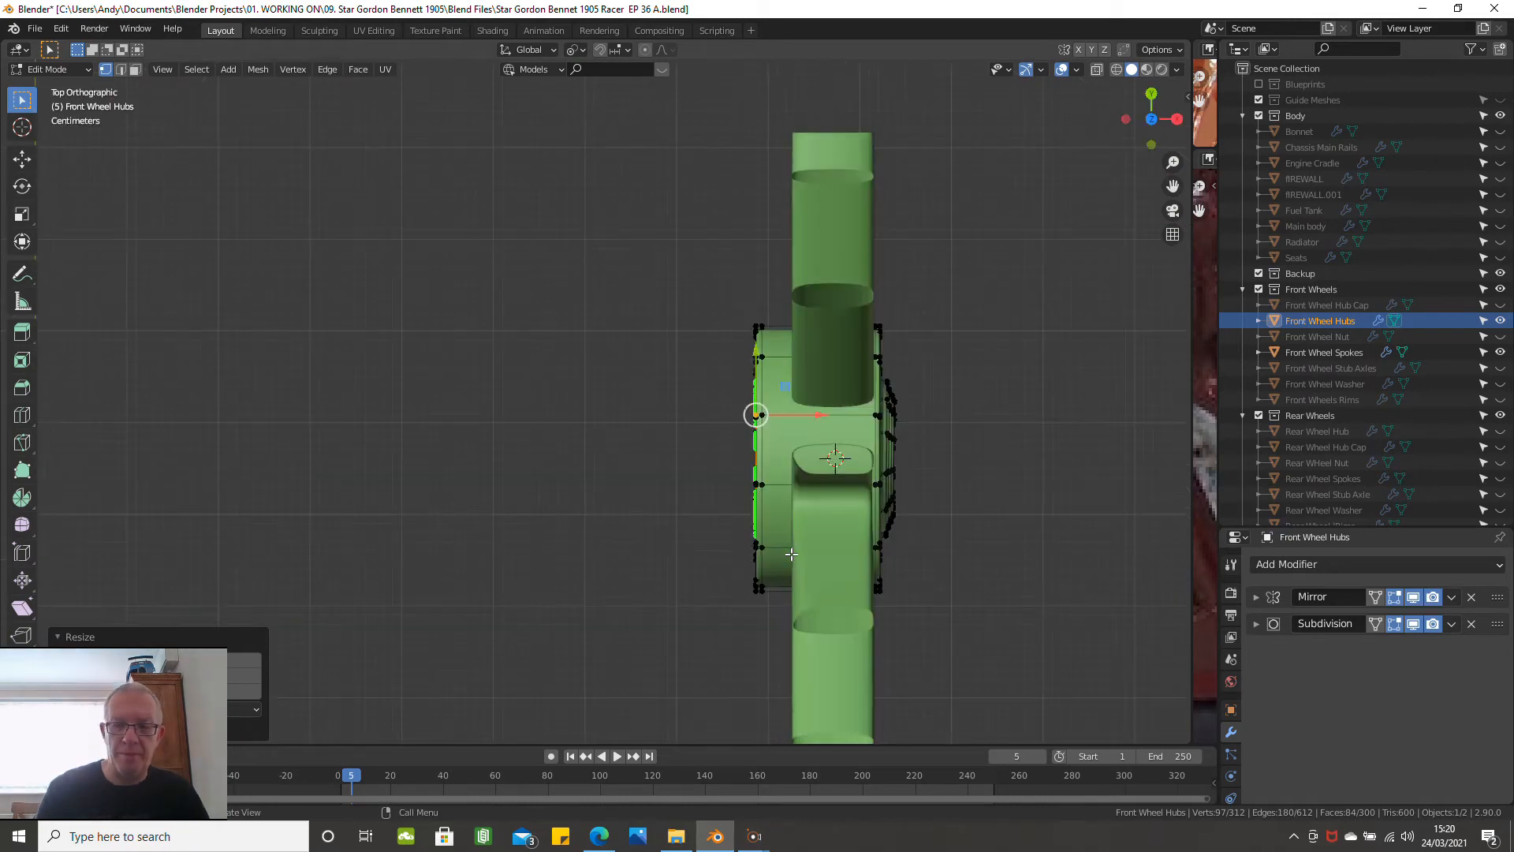
pyautogui.scroll(3, 710, 515)
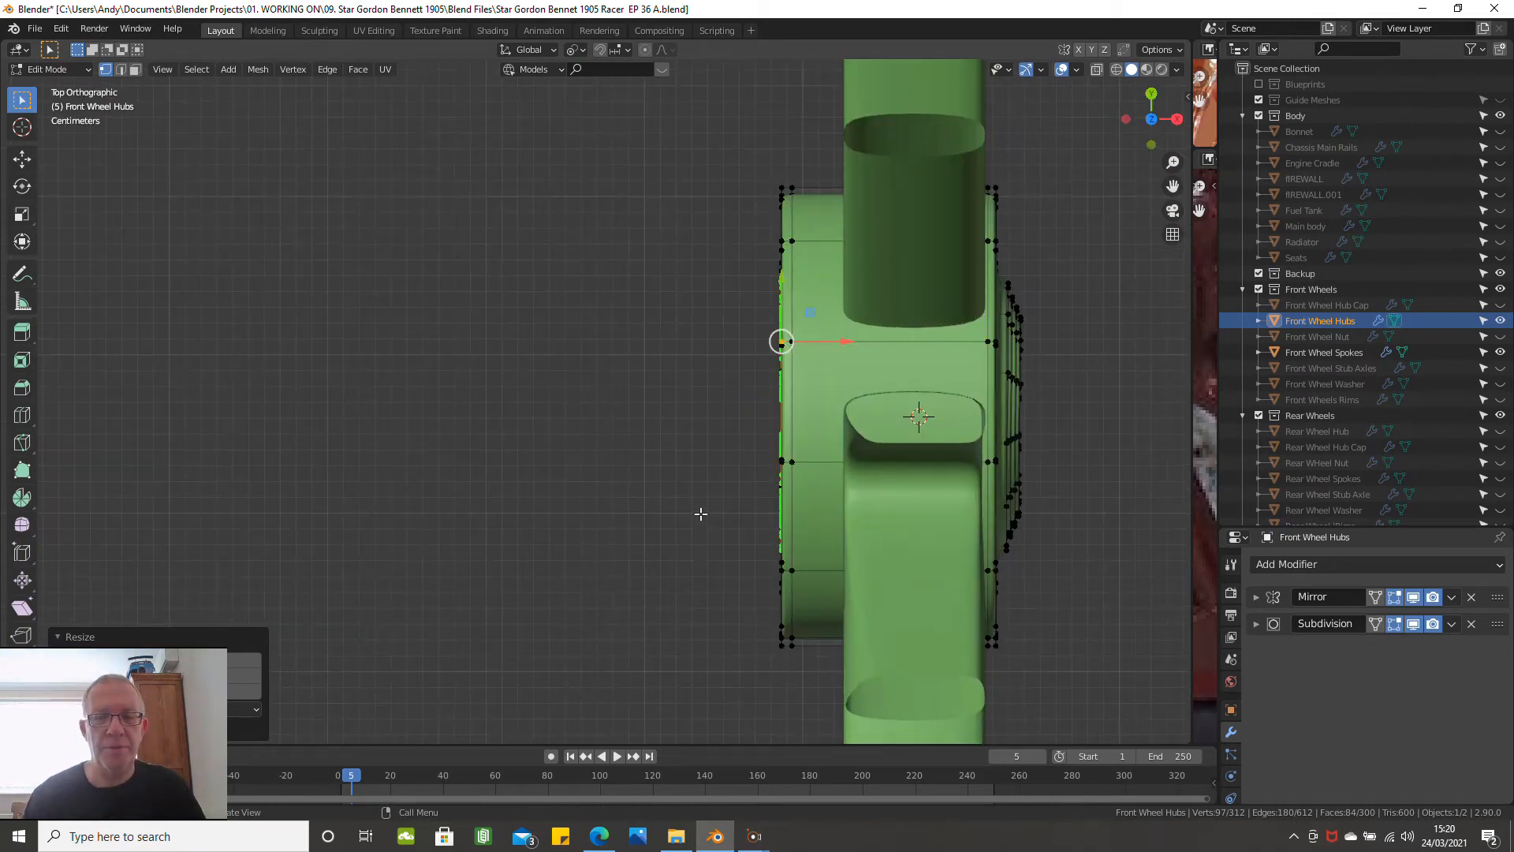
pyautogui.click(638, 489)
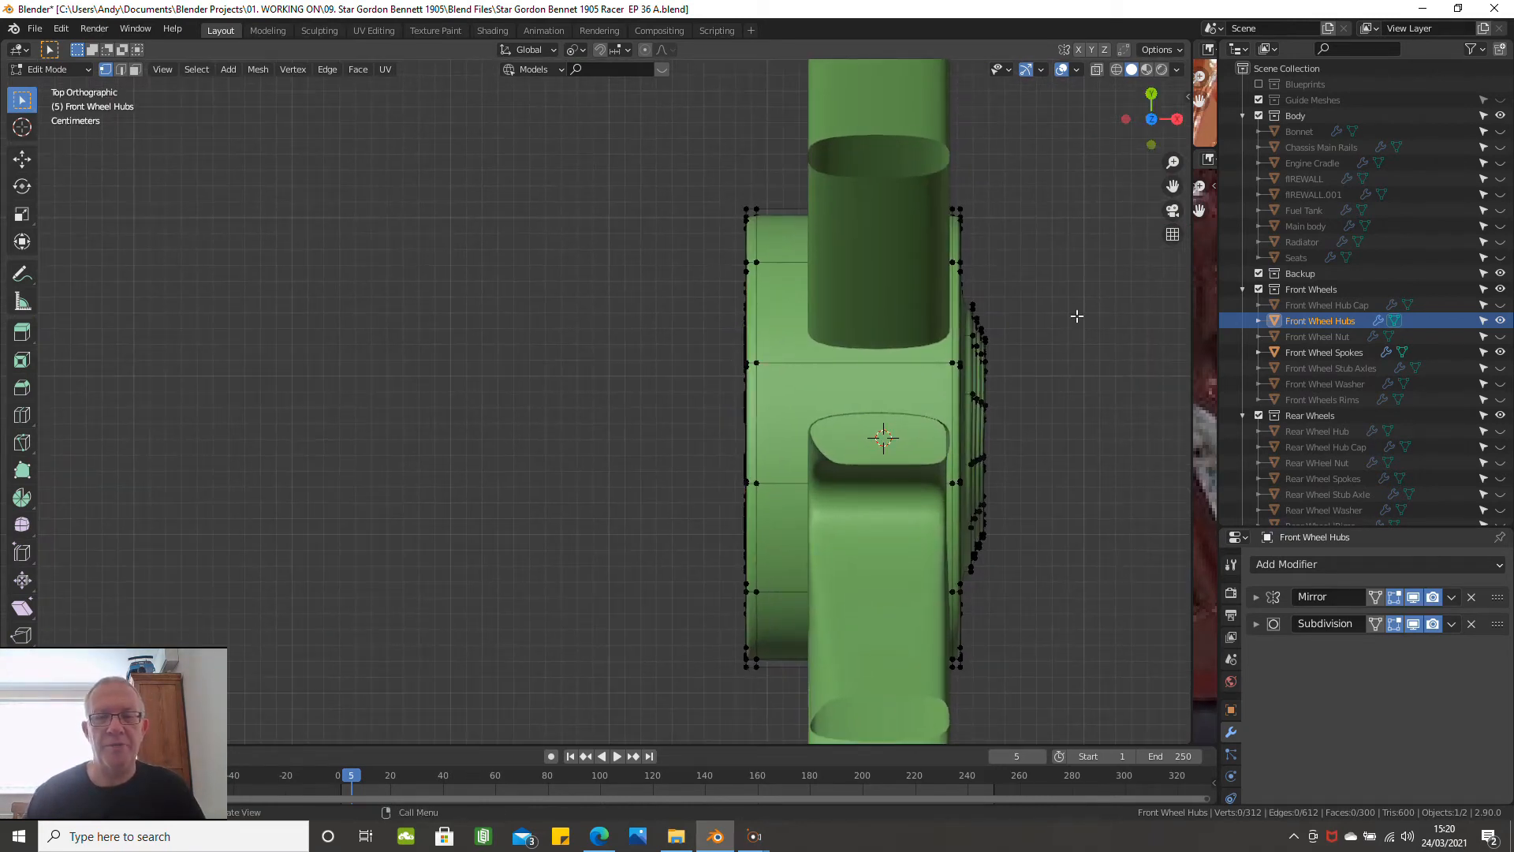
pyautogui.press('z')
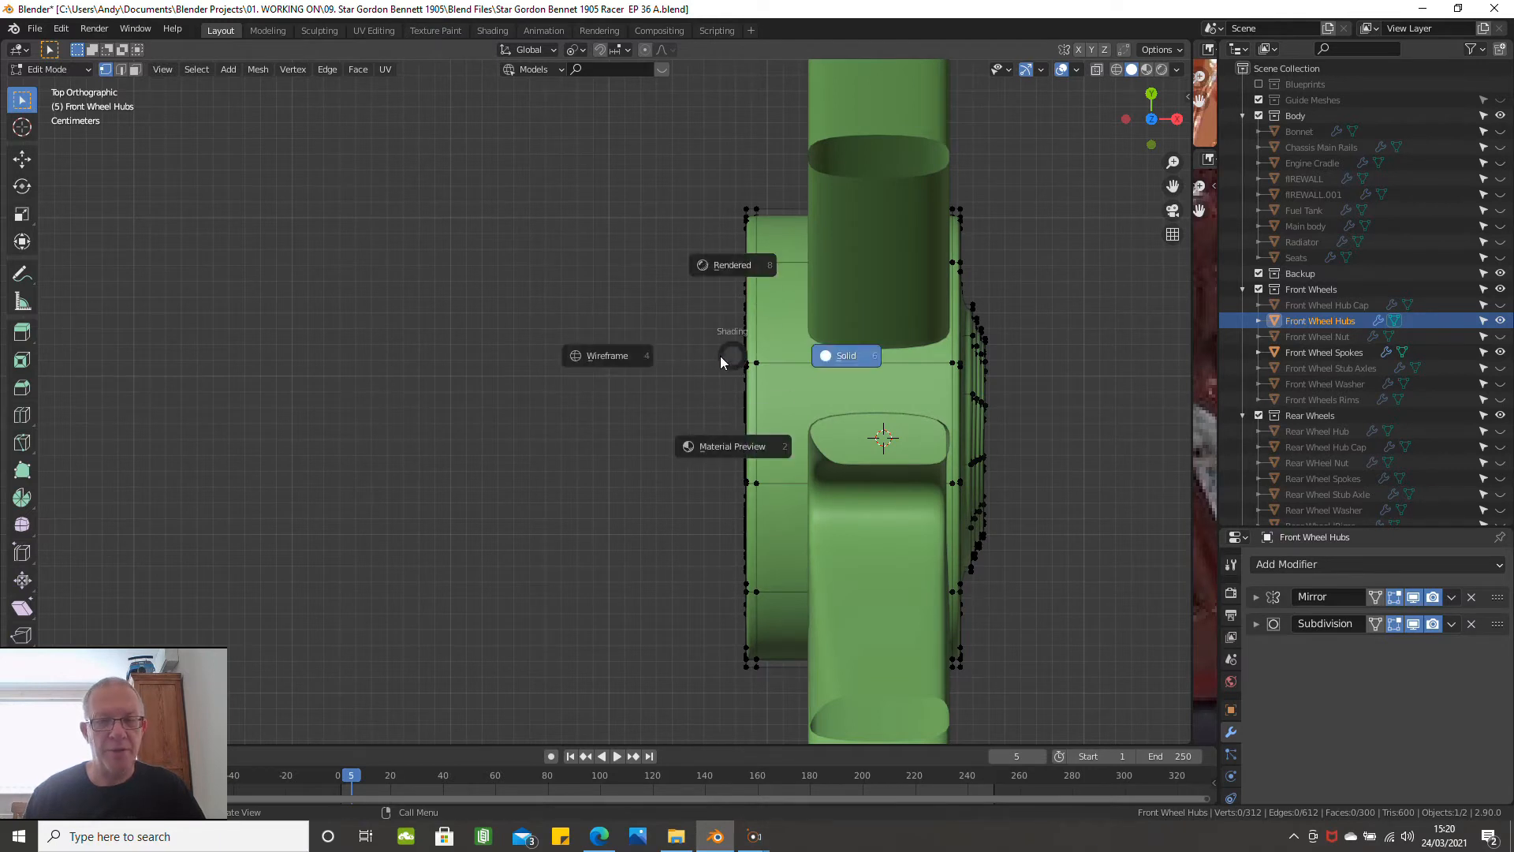
pyautogui.click(597, 359)
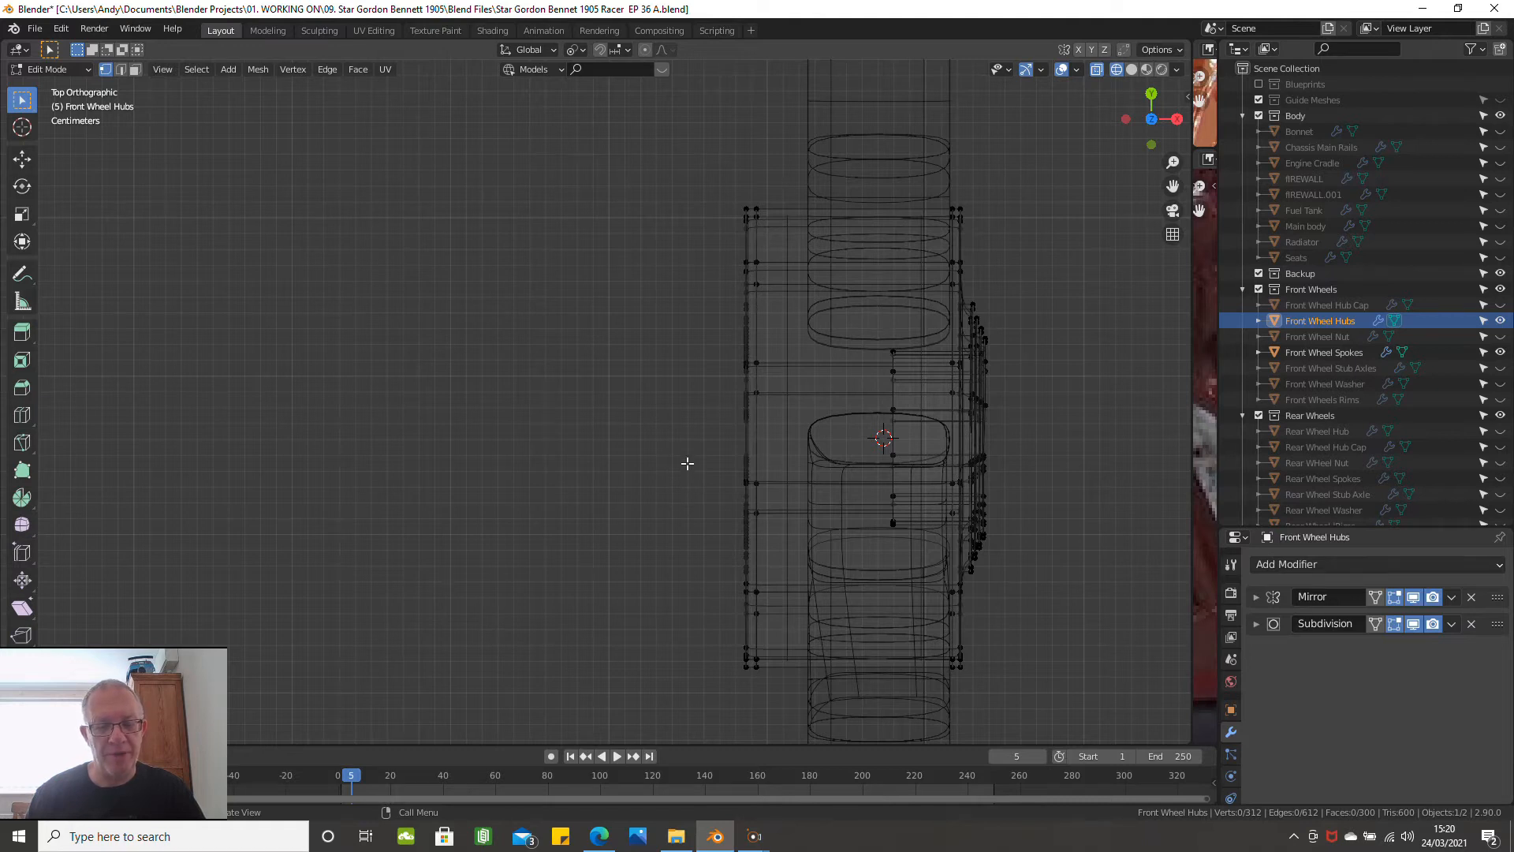
pyautogui.press('b')
pyautogui.moveTo(675, 124); pyautogui.dragTo(777, 710)
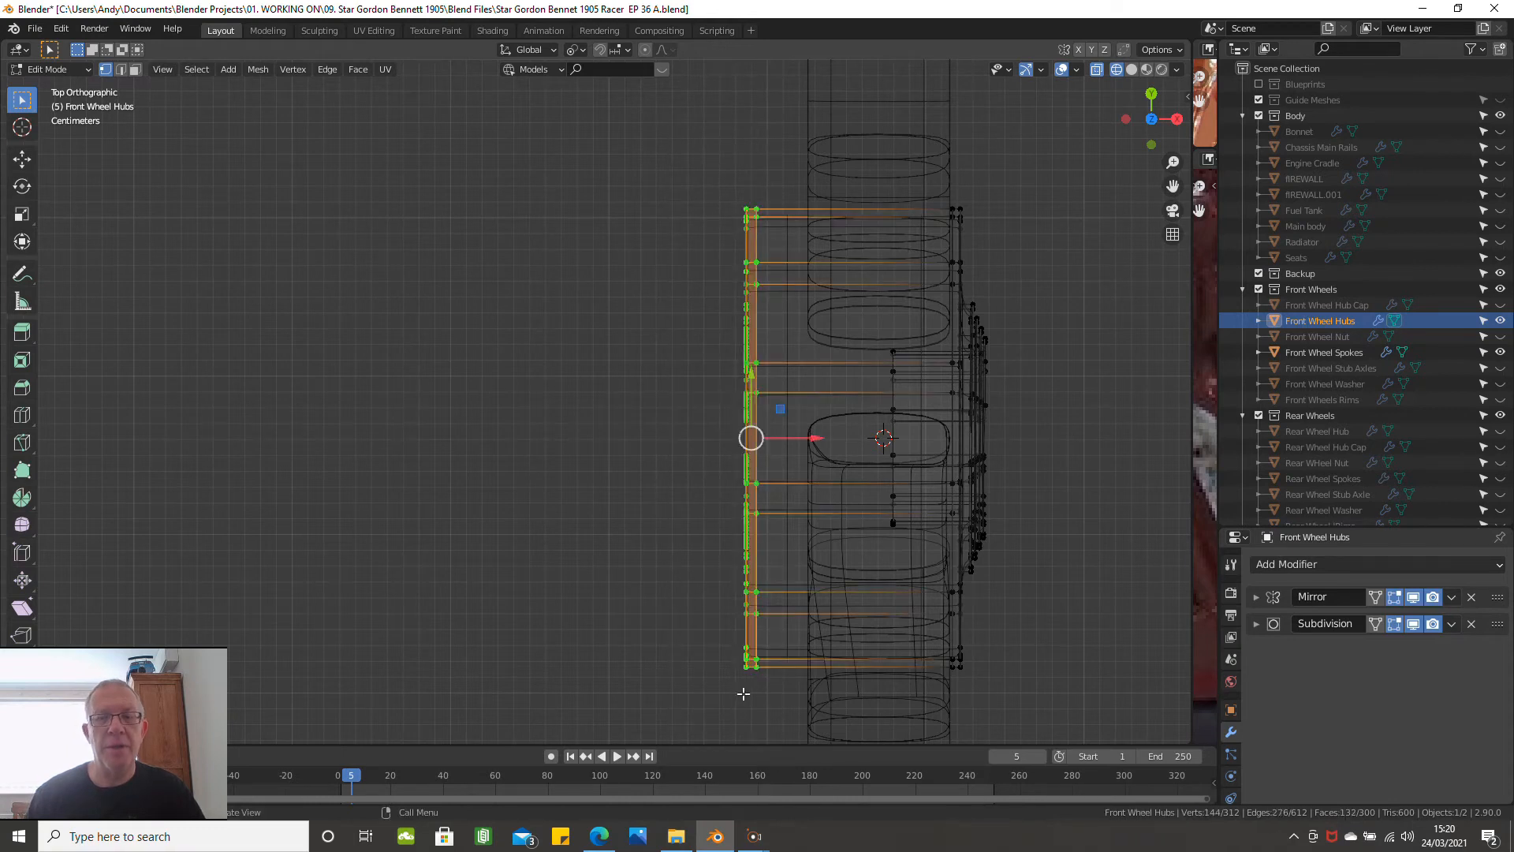
# Move the selected inner side of the hub about 0.027 m along X towards the spokes in solid shading
pyautogui.scroll(5, 719, 612)
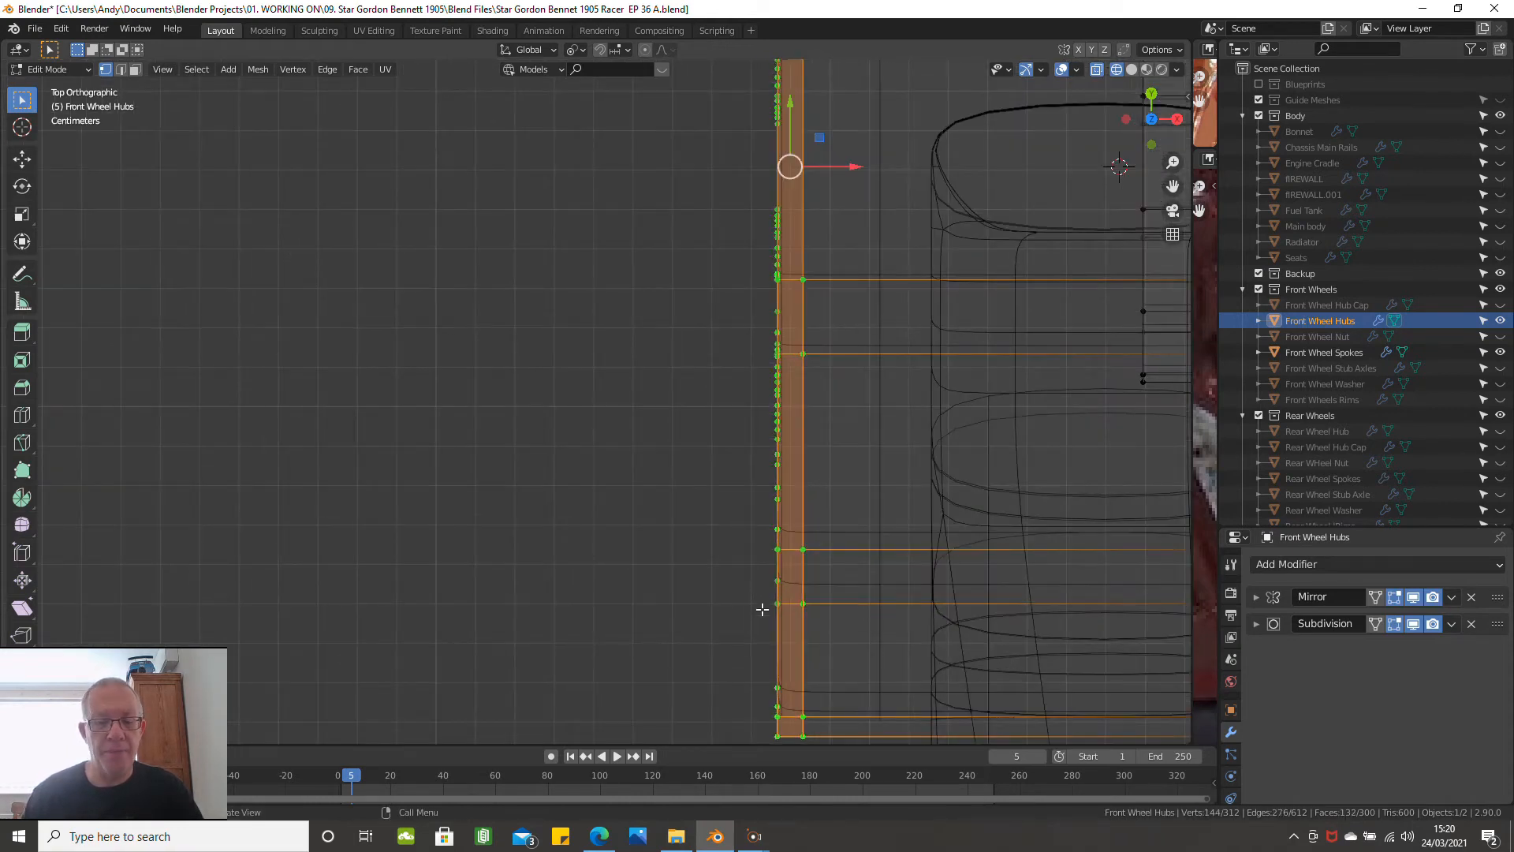
pyautogui.scroll(-2, 761, 609)
pyautogui.press('z')
pyautogui.click(854, 616)
pyautogui.moveTo(854, 616); pyautogui.dragTo(678, 532, button='middle')
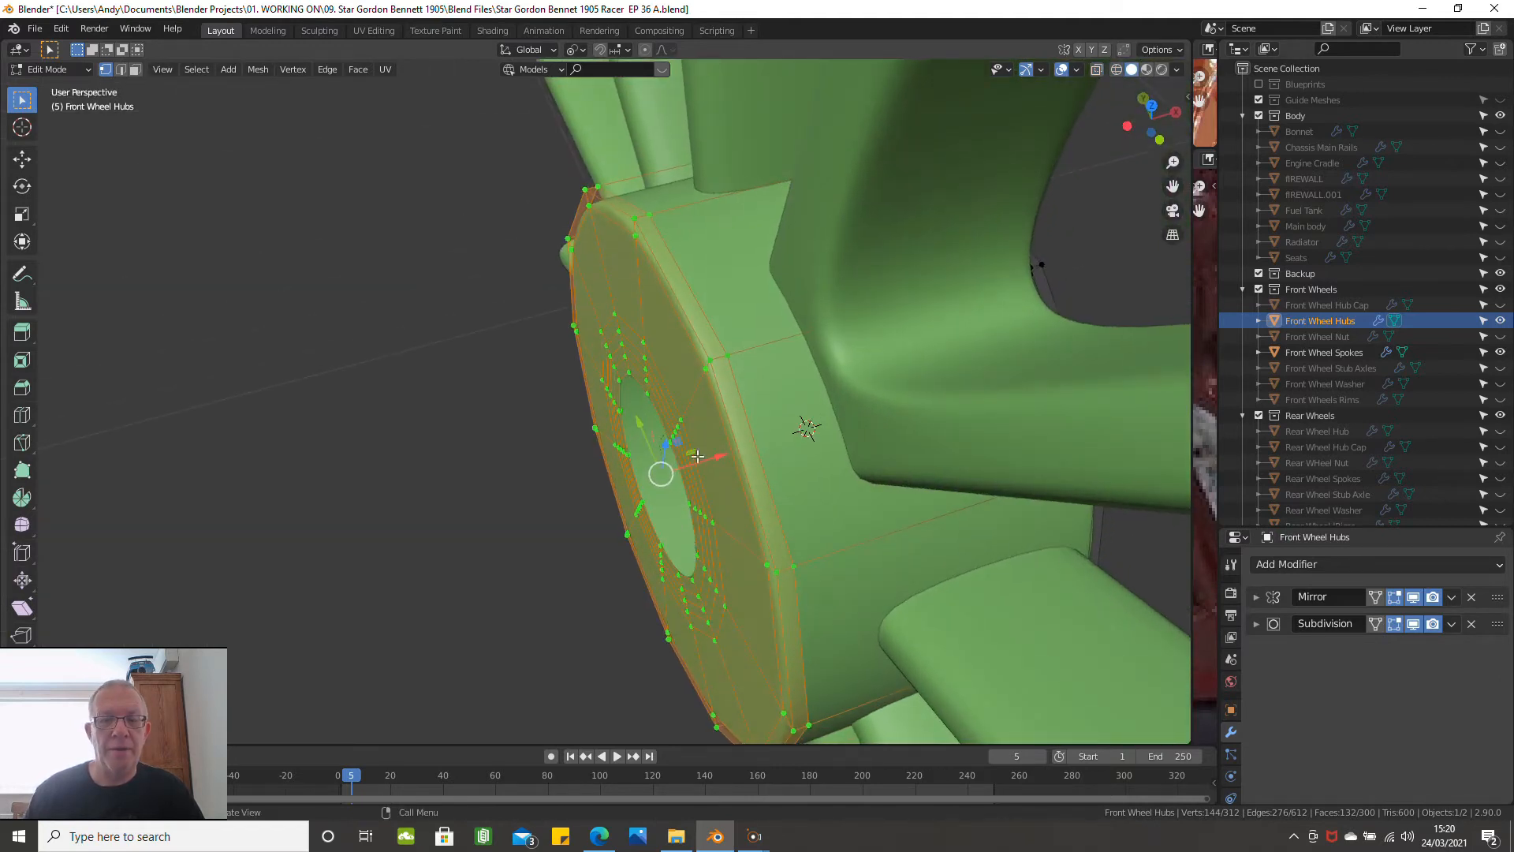
pyautogui.moveTo(661, 473); pyautogui.dragTo(743, 458)
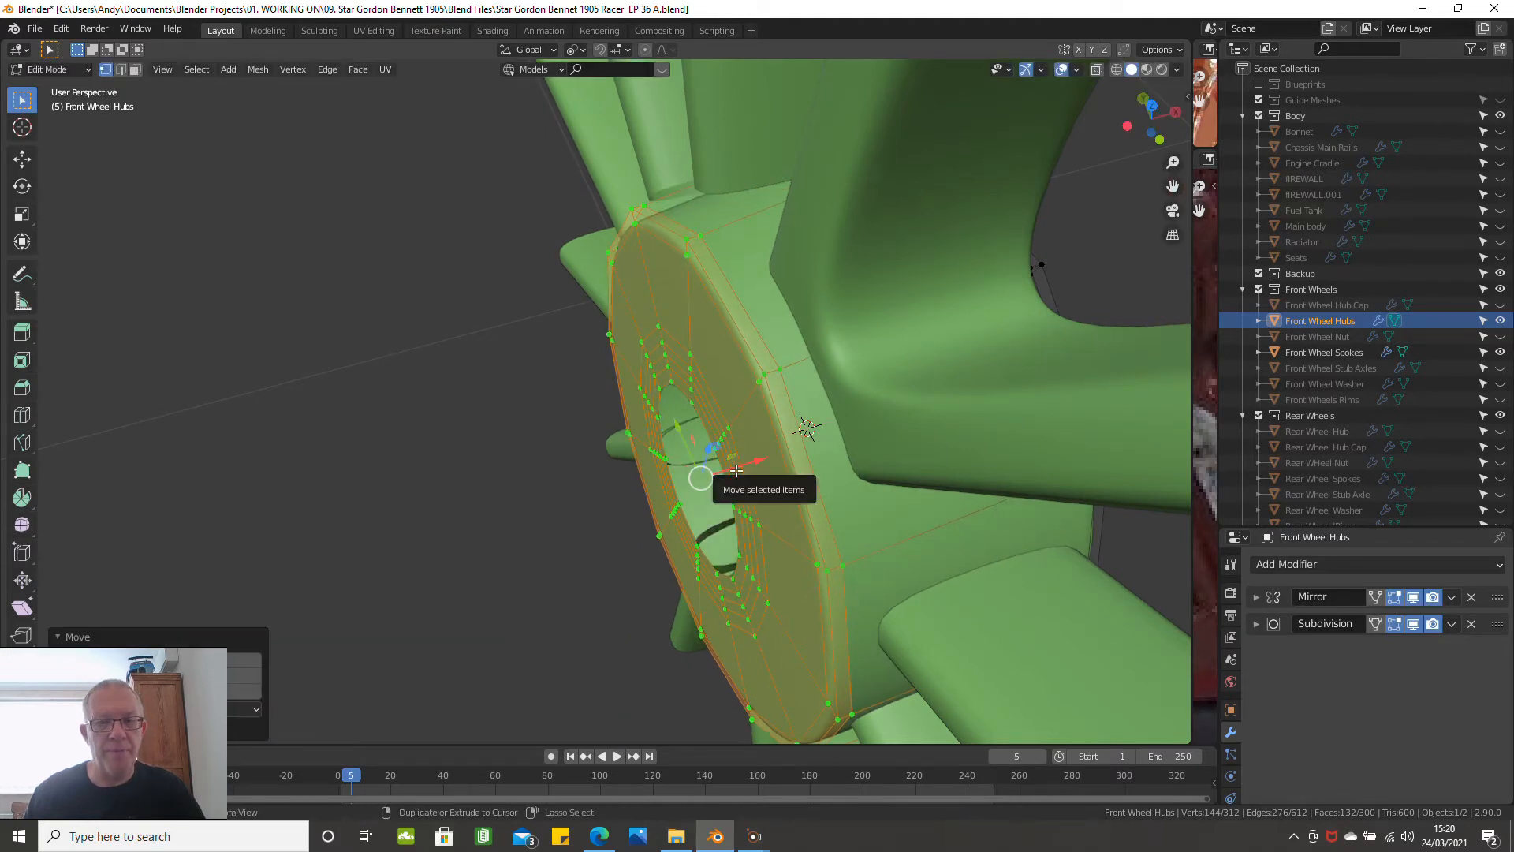
pyautogui.hotkey('ctrl', 'z')
pyautogui.scroll(2, 713, 454)
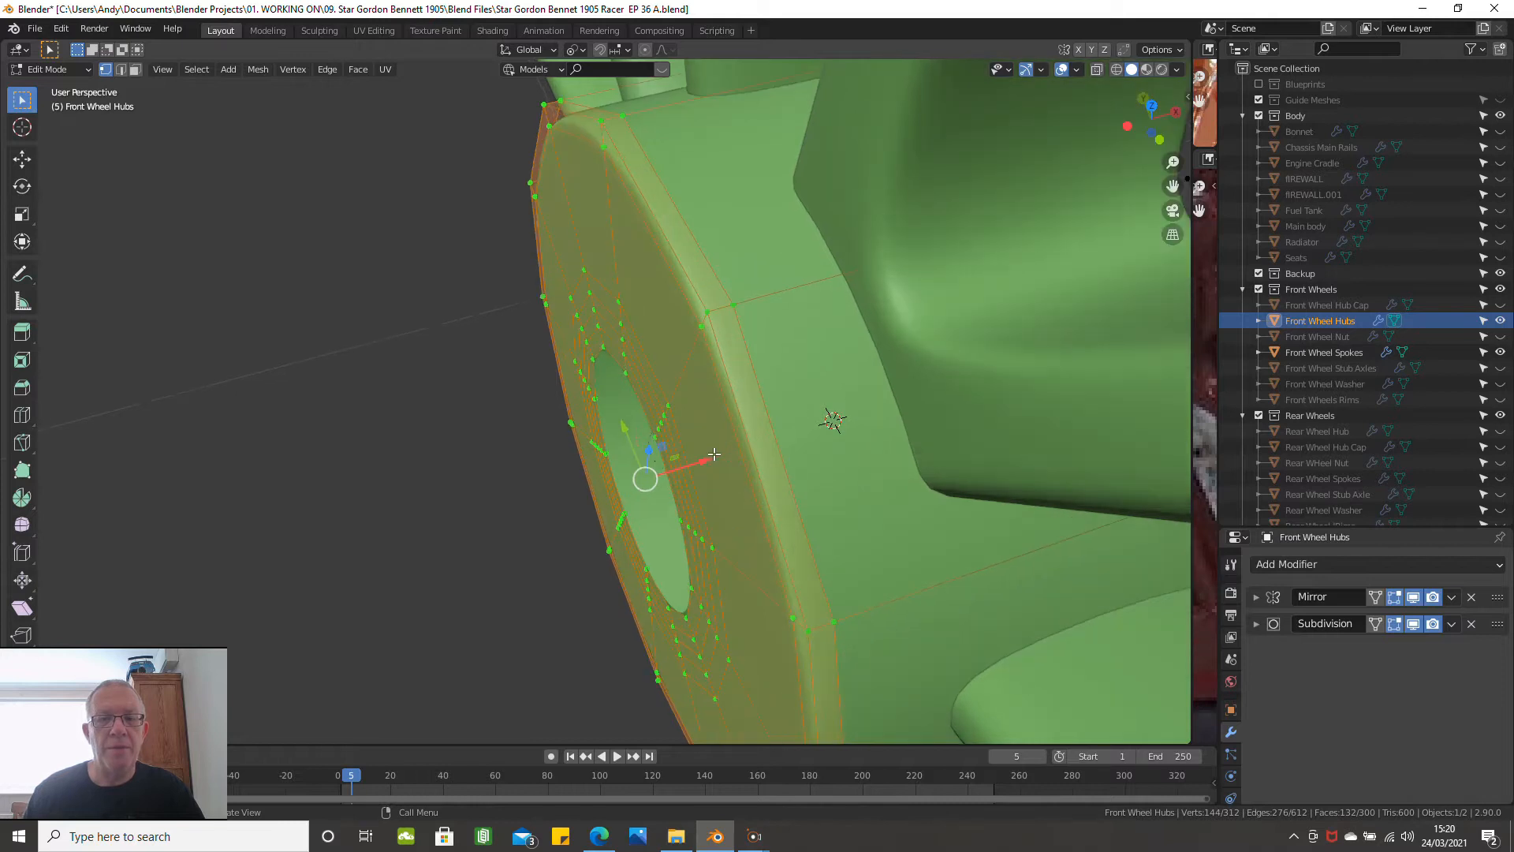
pyautogui.moveTo(704, 459); pyautogui.dragTo(768, 439)
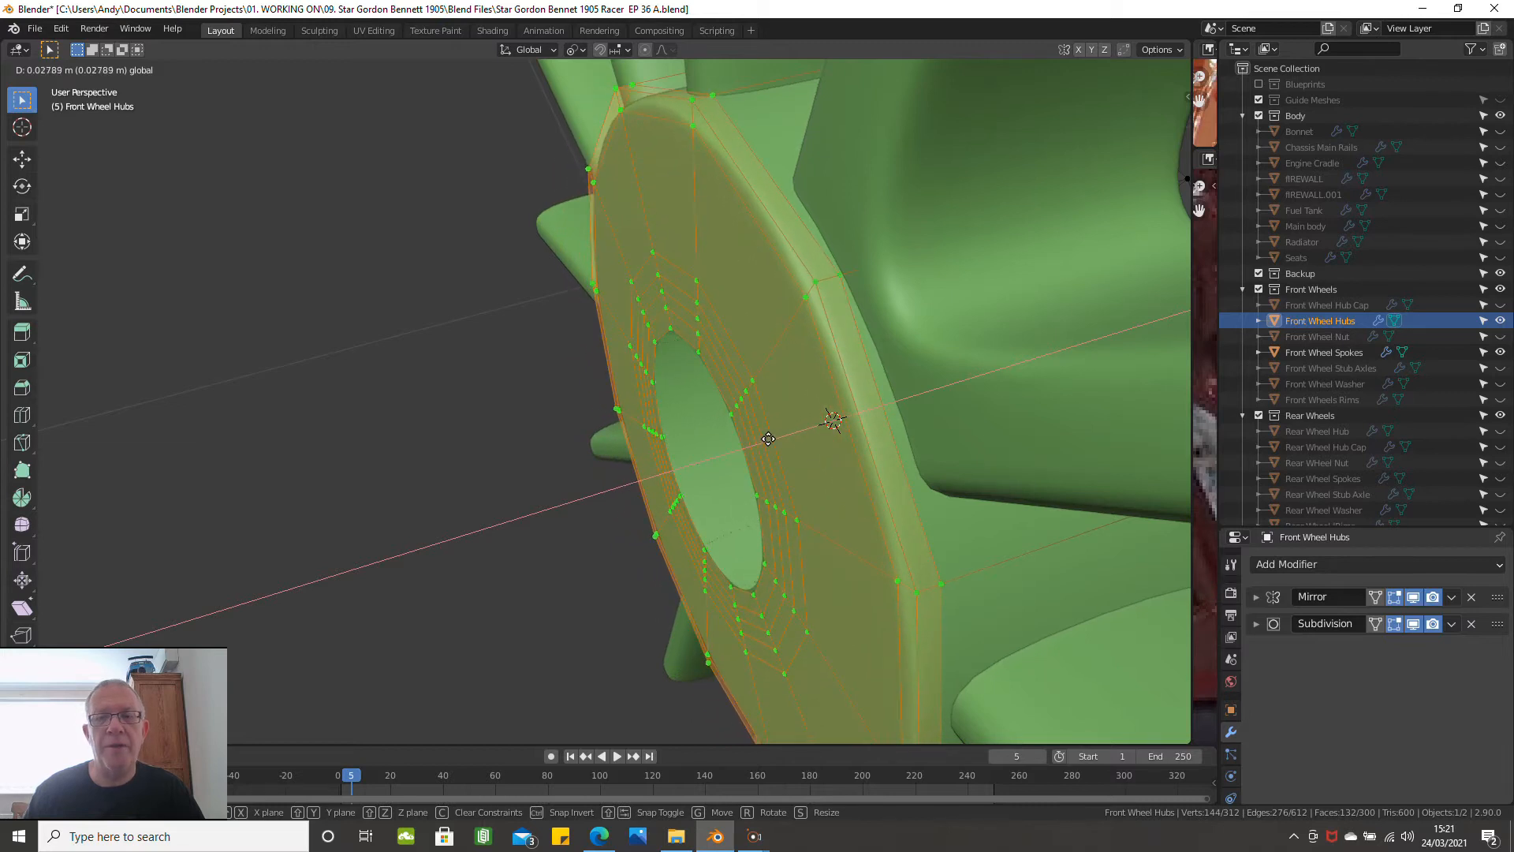
pyautogui.moveTo(768, 439); pyautogui.dragTo(765, 437)
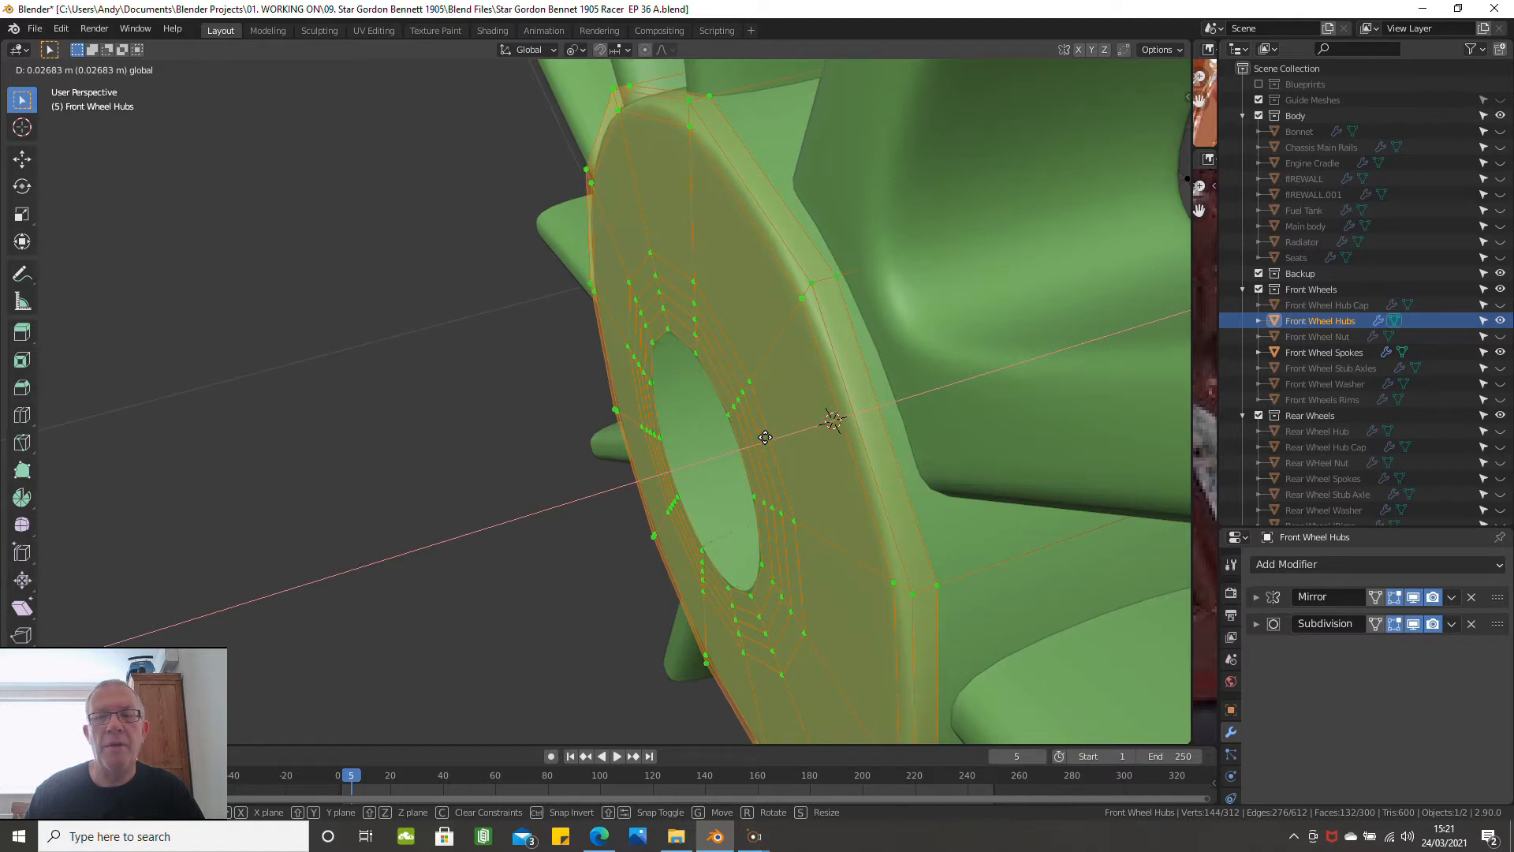
pyautogui.moveTo(765, 437); pyautogui.dragTo(766, 437)
# Leave mesh editing of the hub and check its reduced thickness against the spokes from the side
pyautogui.moveTo(618, 500); pyautogui.dragTo(561, 483, button='middle')
pyautogui.scroll(-3, 581, 530)
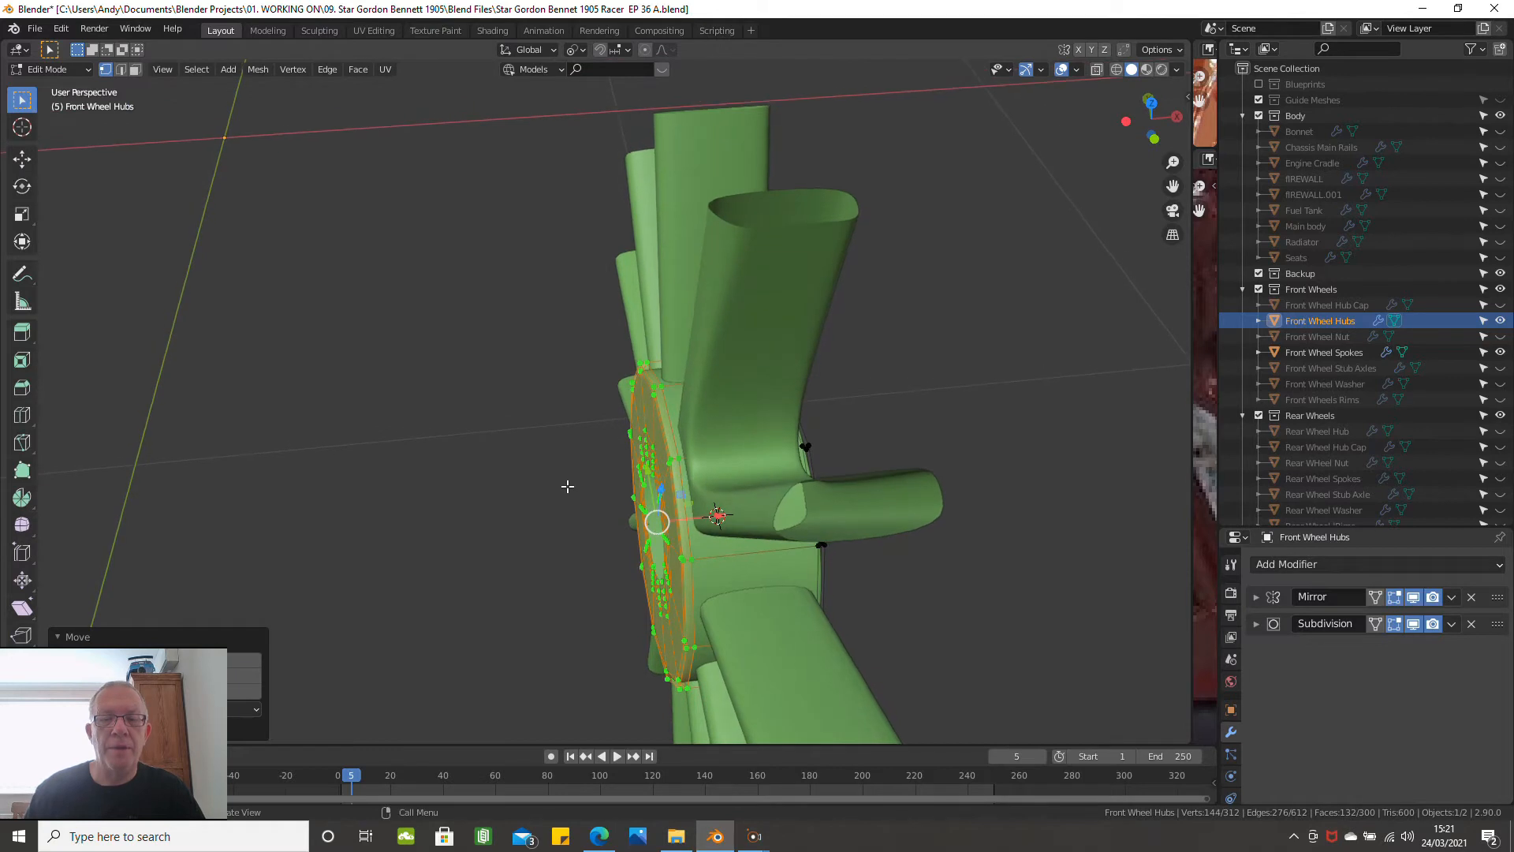
pyautogui.scroll(2, 568, 488)
pyautogui.scroll(-4, 570, 492)
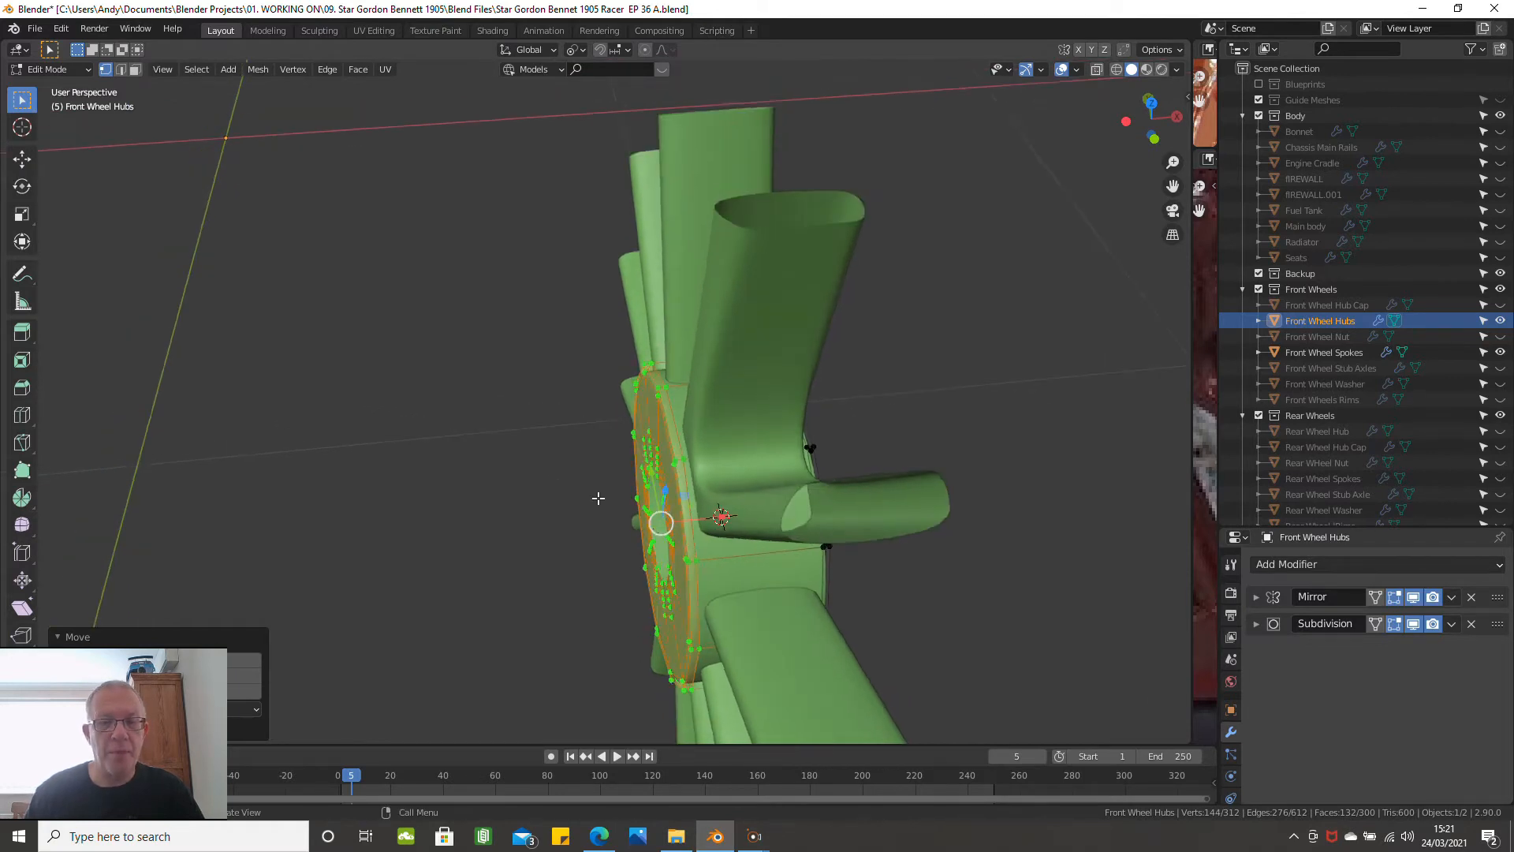
pyautogui.press('Tab')
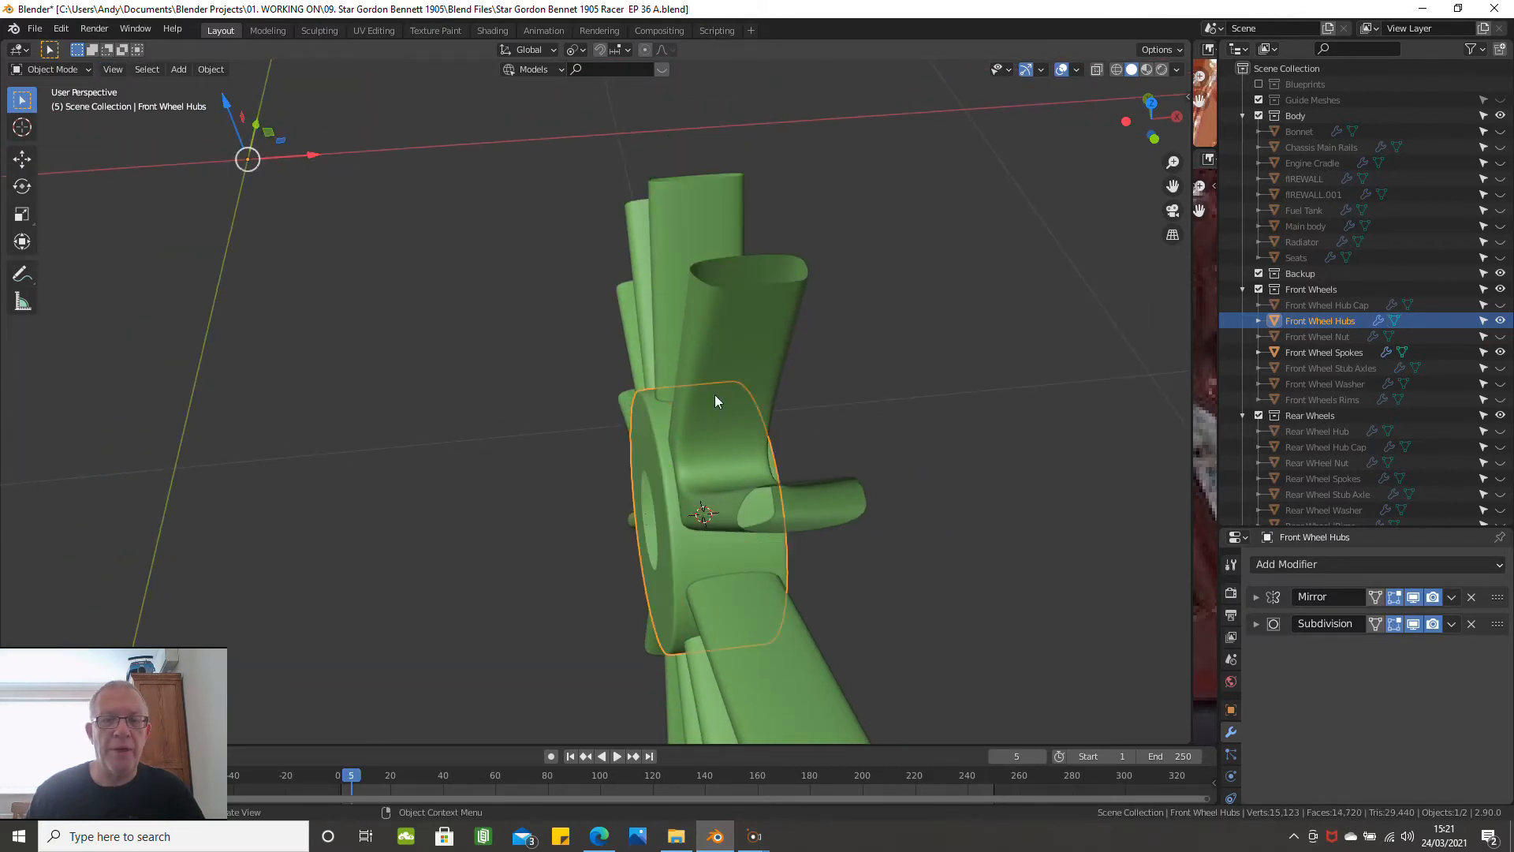
# Open the front wheel spokes mesh for editing in the right orthographic view and clear its vertex selection
pyautogui.click(717, 386)
pyautogui.moveTo(740, 414); pyautogui.dragTo(622, 362, button='middle')
pyautogui.moveTo(688, 449); pyautogui.dragTo(669, 475, button='middle')
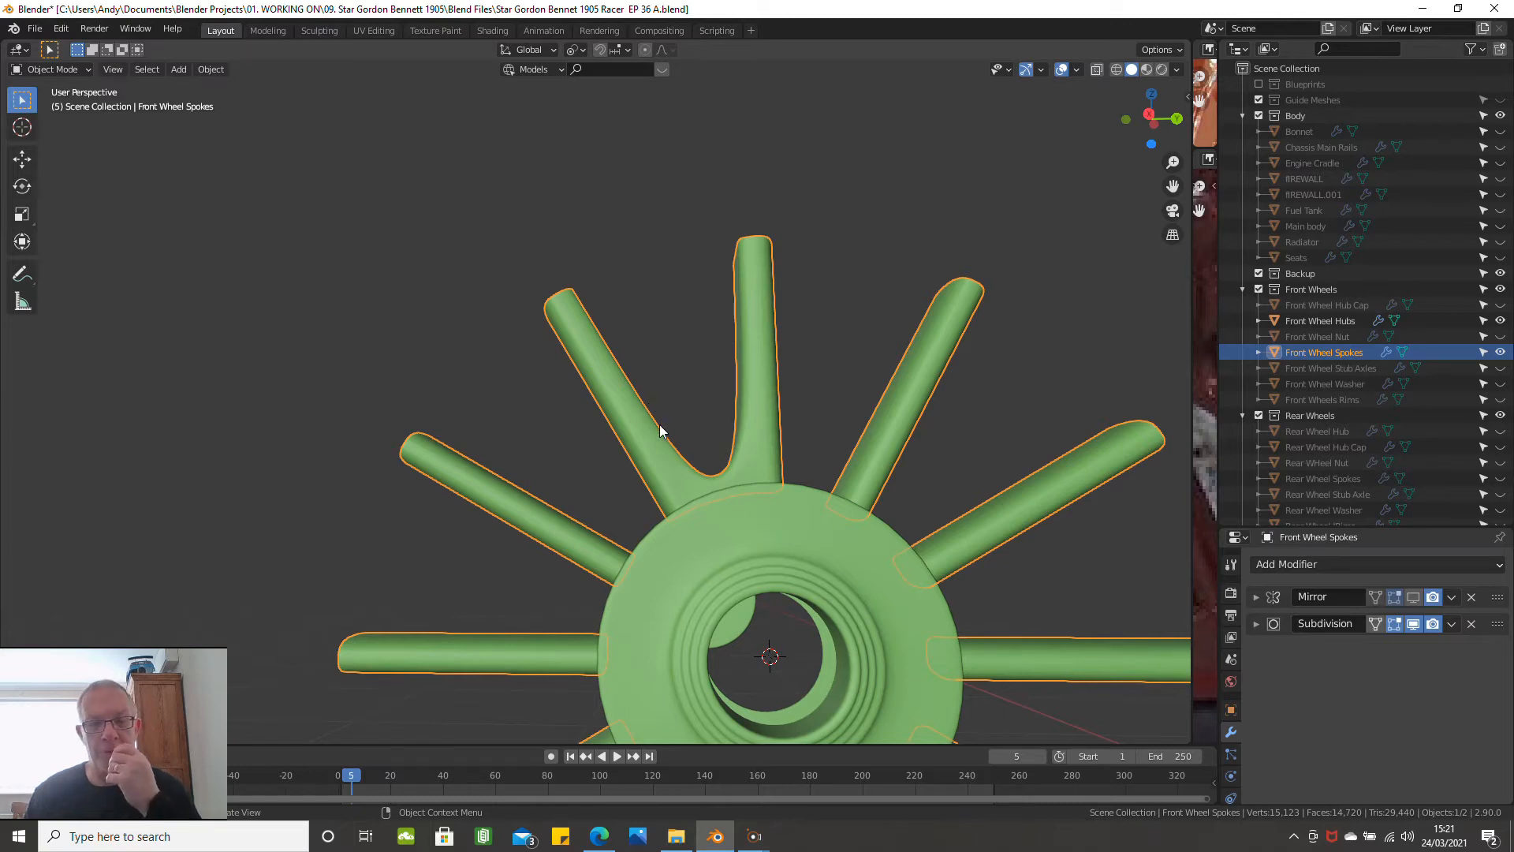
pyautogui.scroll(2, 712, 451)
pyautogui.moveTo(712, 451); pyautogui.dragTo(718, 514, button='middle')
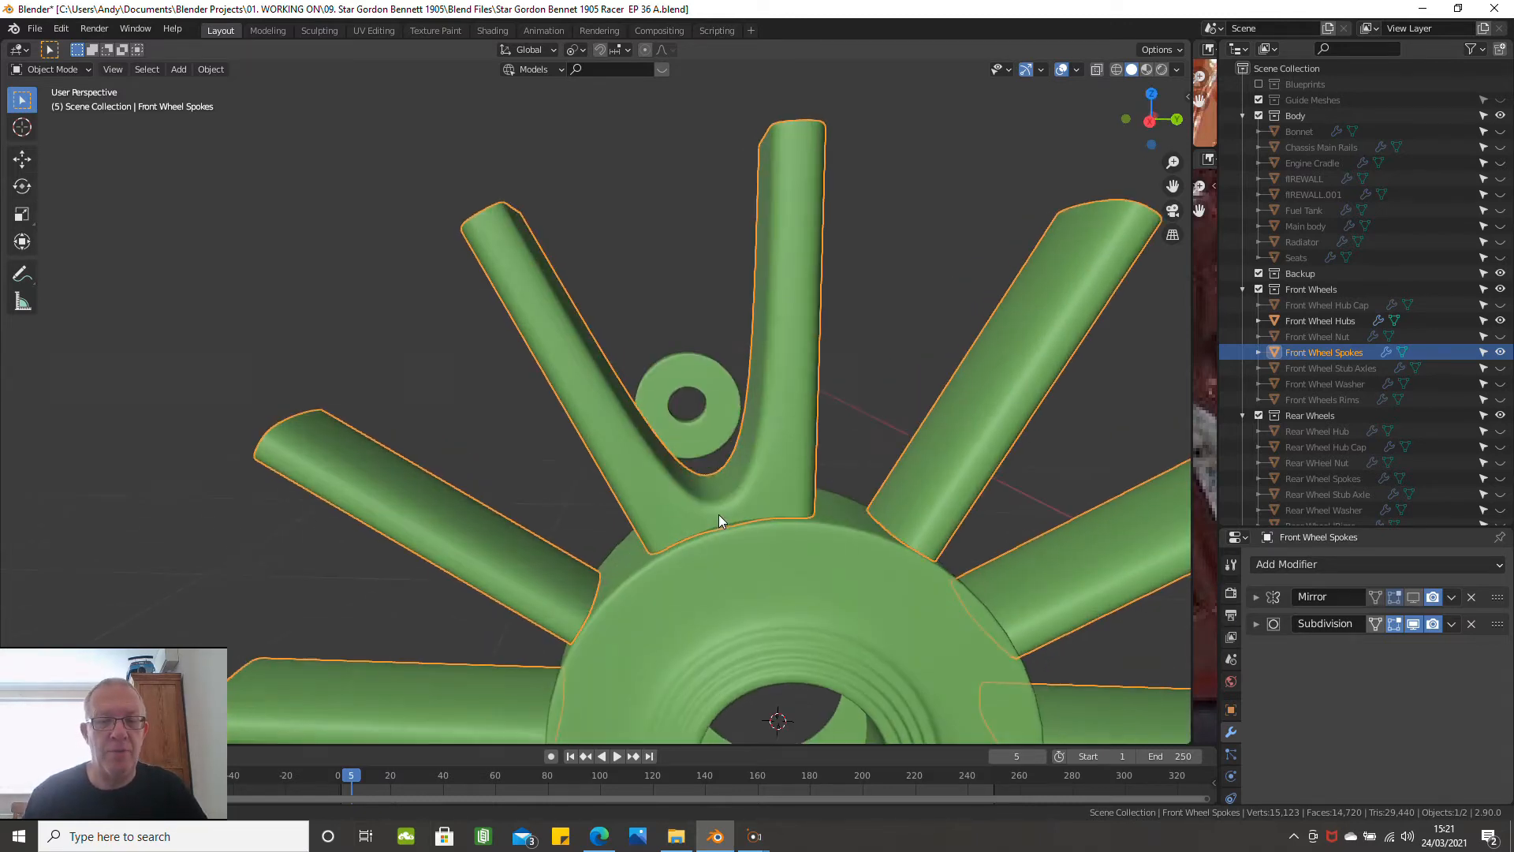
pyautogui.press('KP_3')
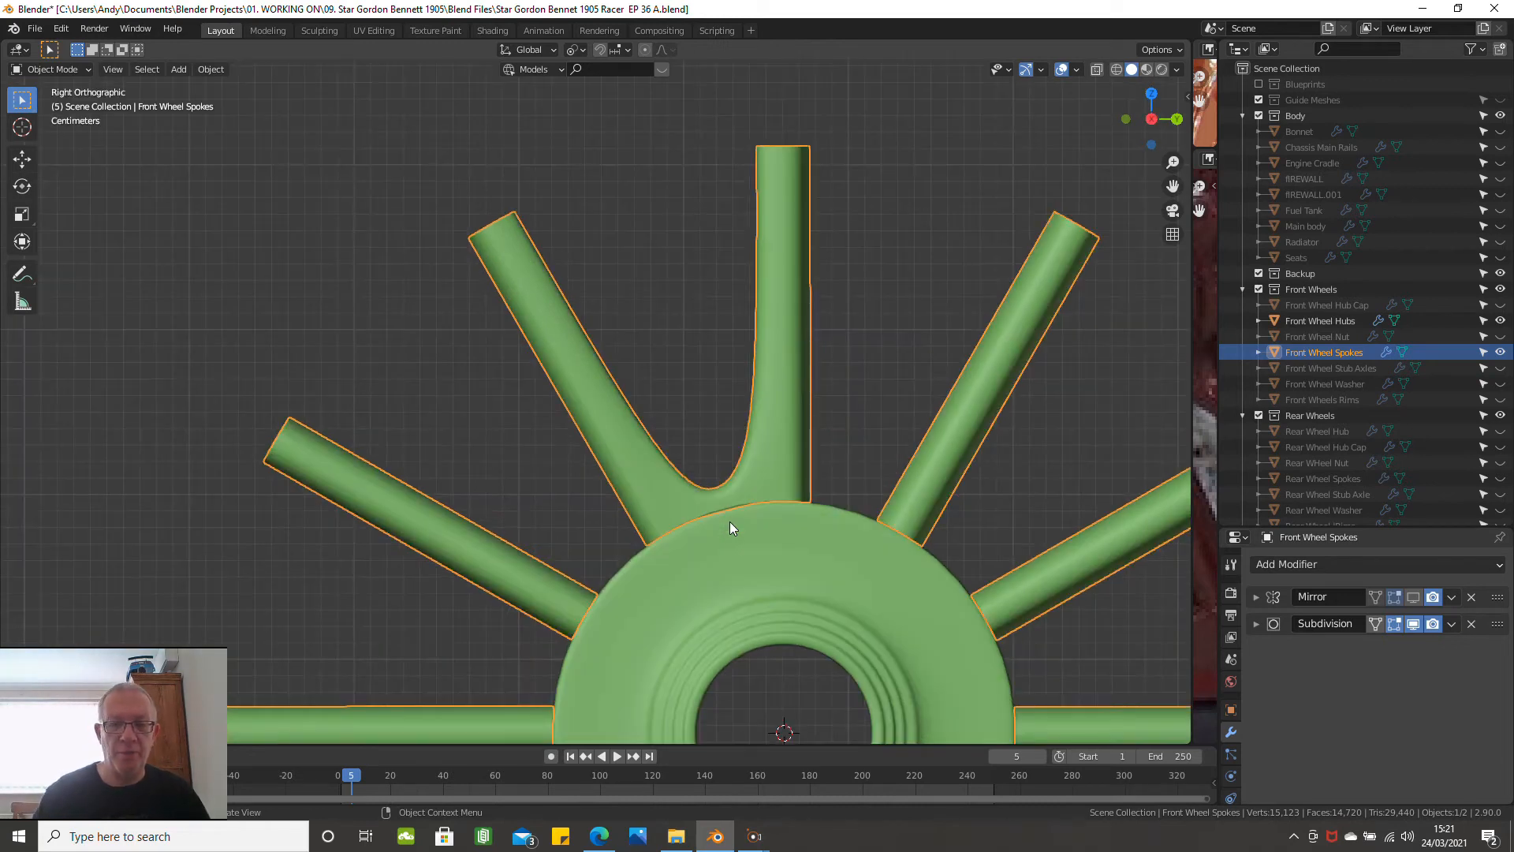
pyautogui.keyDown('shift'); pyautogui.moveTo(729, 527); pyautogui.dragTo(646, 476, button='middle'); pyautogui.keyUp('shift')
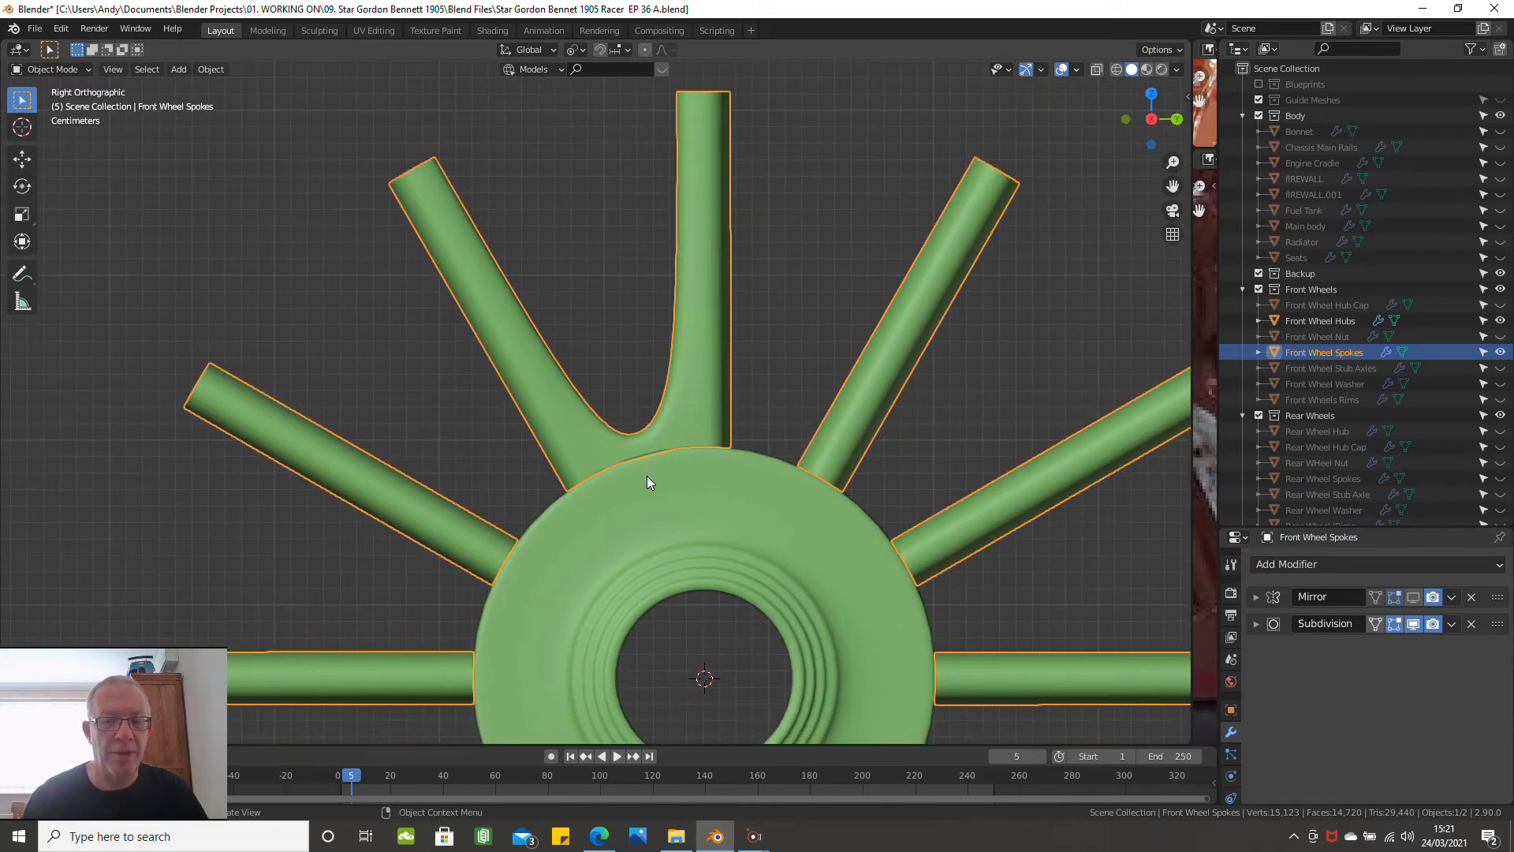
pyautogui.press('Tab')
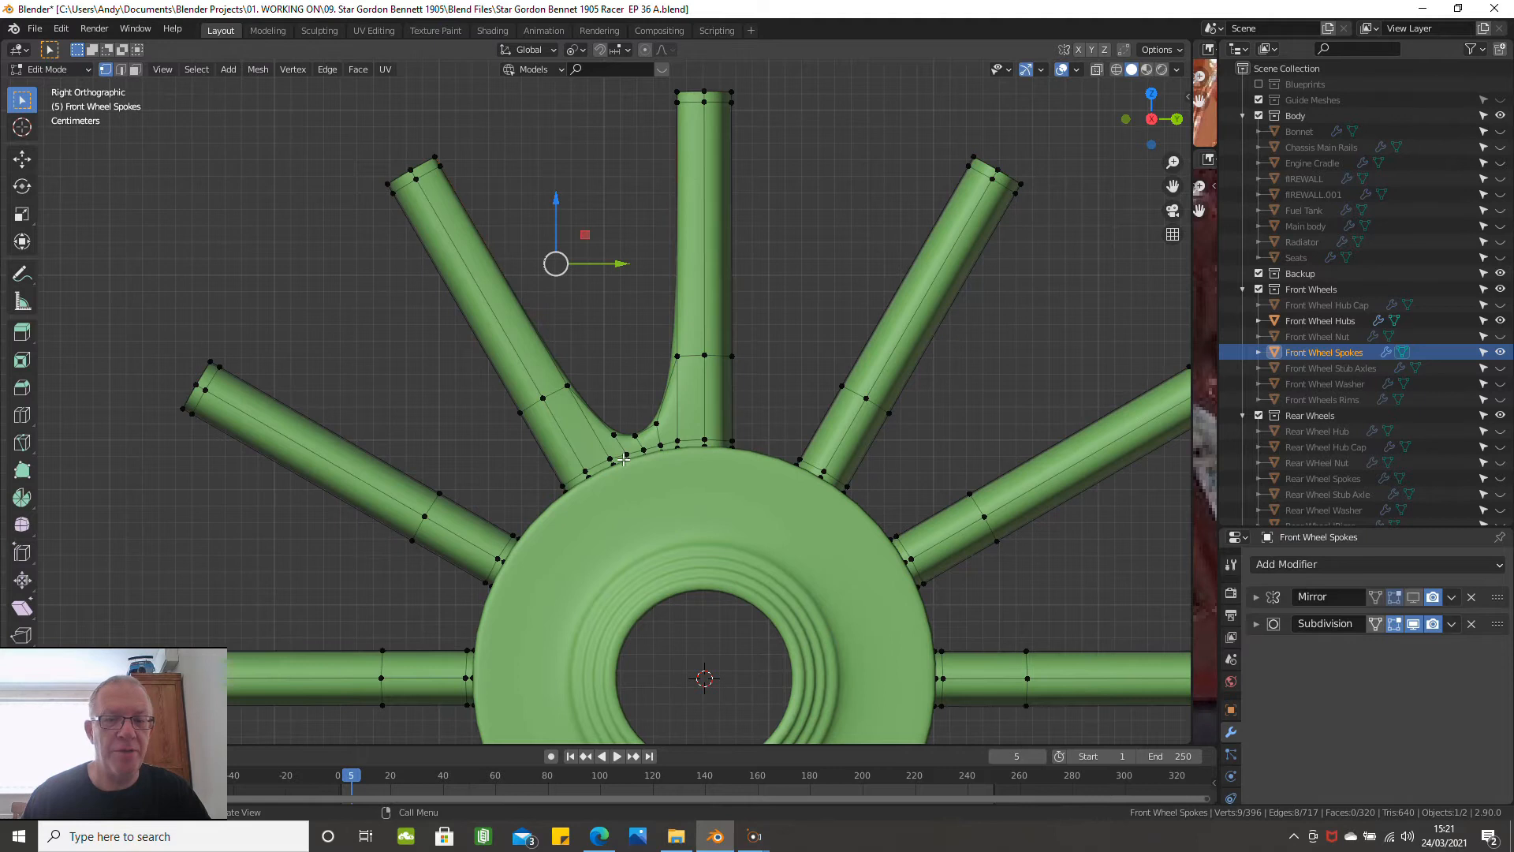
pyautogui.scroll(2, 623, 453)
pyautogui.scroll(-4, 622, 455)
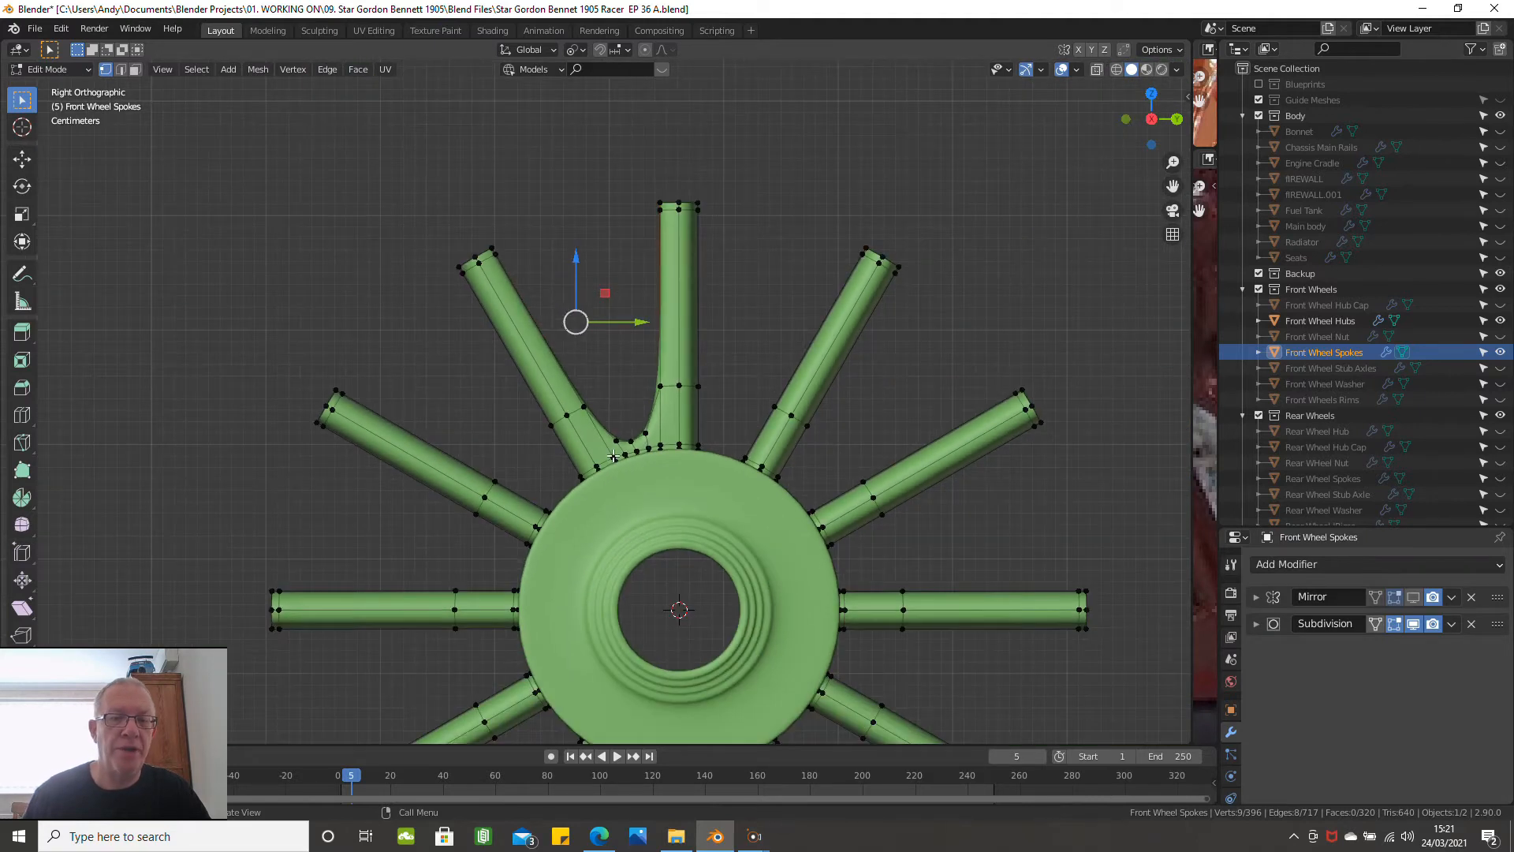
pyautogui.click(294, 294)
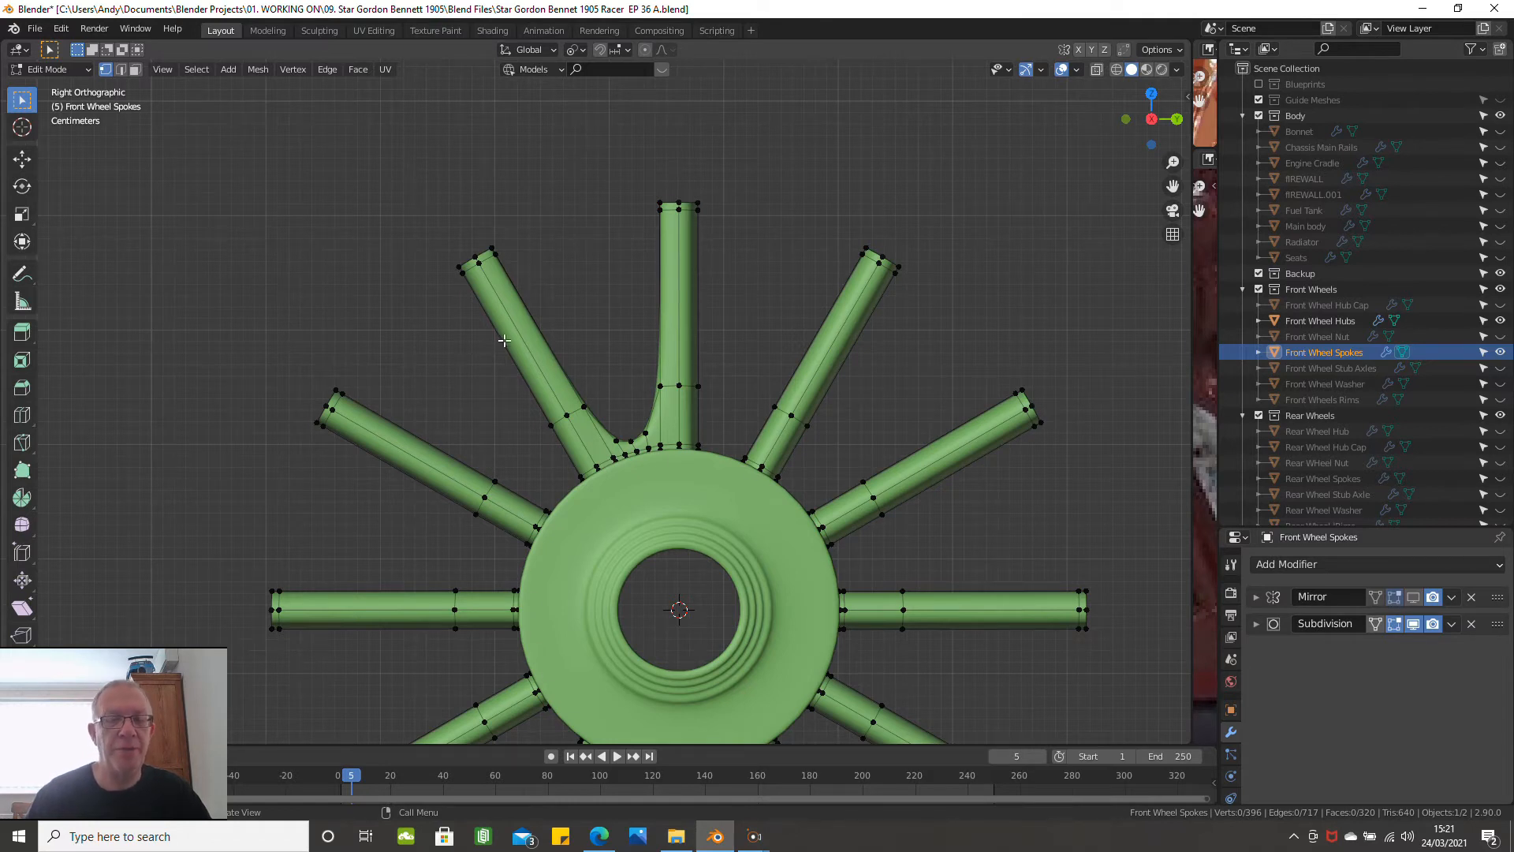
# Try adding one centred loop cut to each of the two spokes joined by the curved web
pyautogui.hotkey('ctrl', 'r')
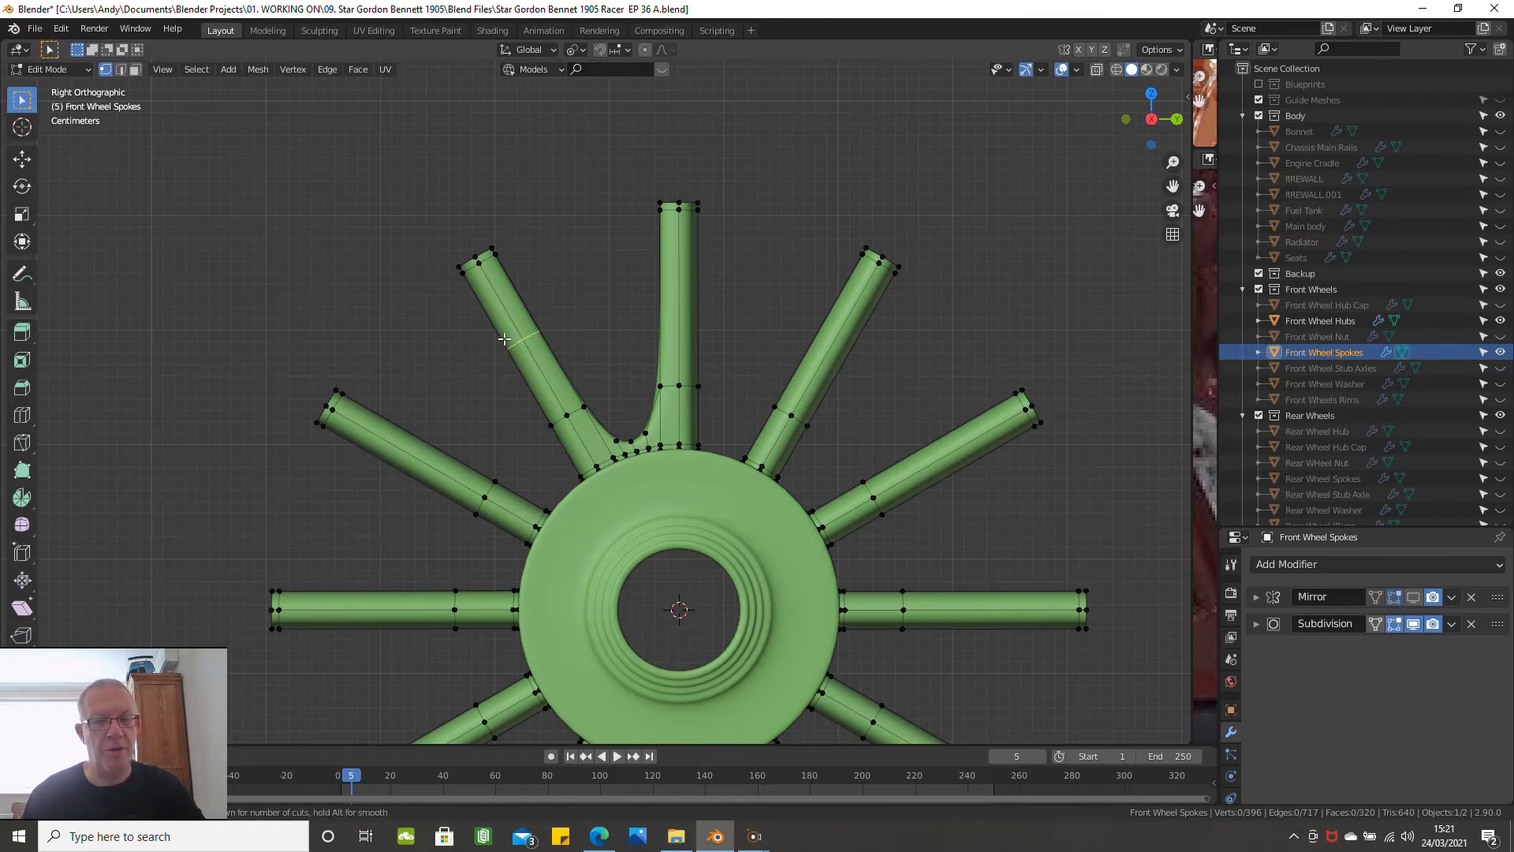
pyautogui.click(505, 339)
pyautogui.rightClick(505, 339)
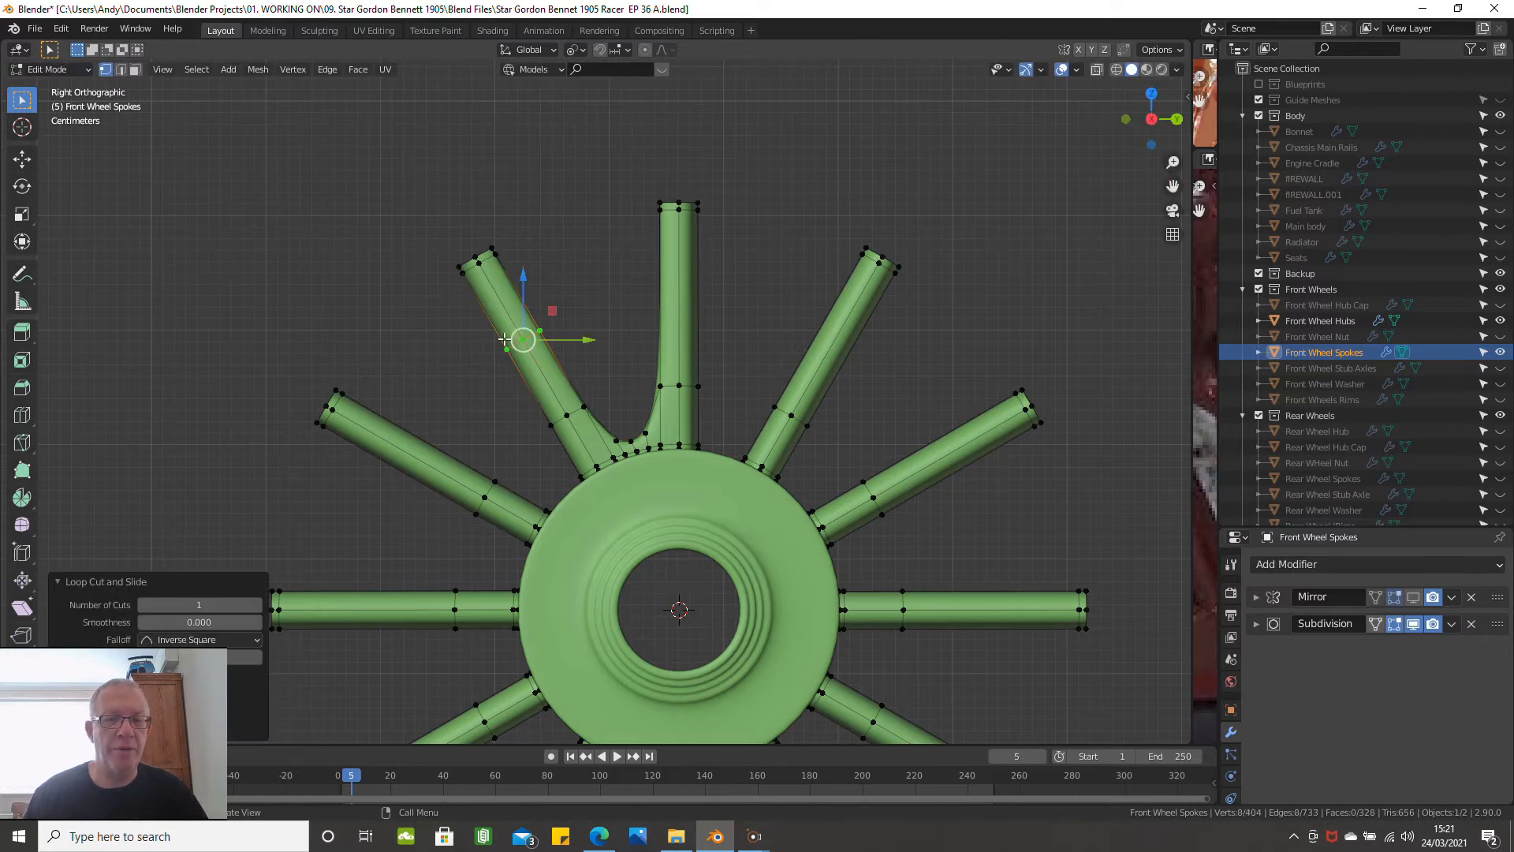
pyautogui.hotkey('ctrl', 'r')
pyautogui.click(660, 311)
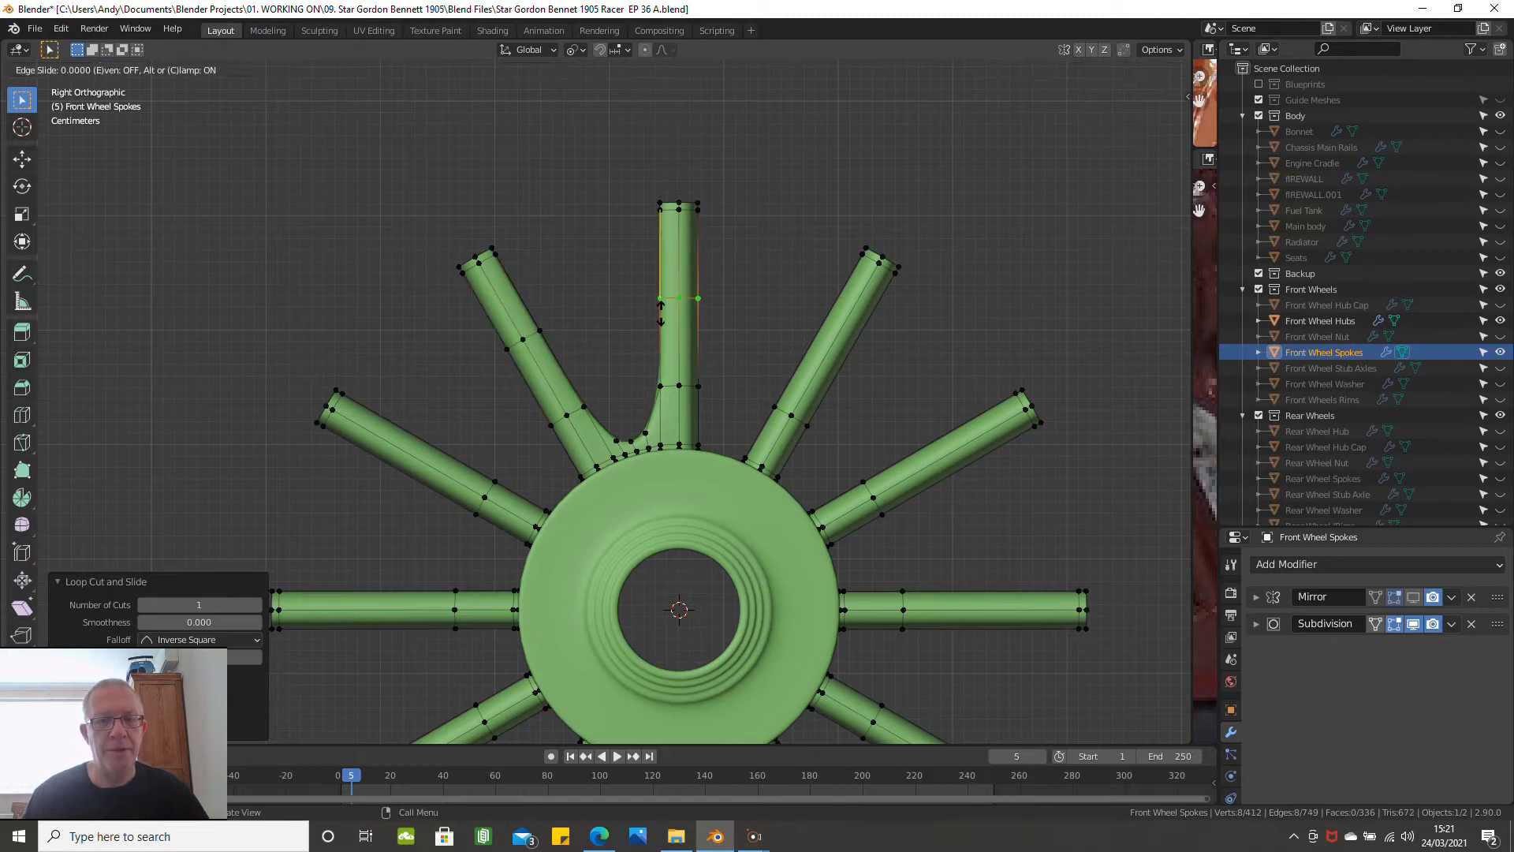
pyautogui.rightClick(661, 313)
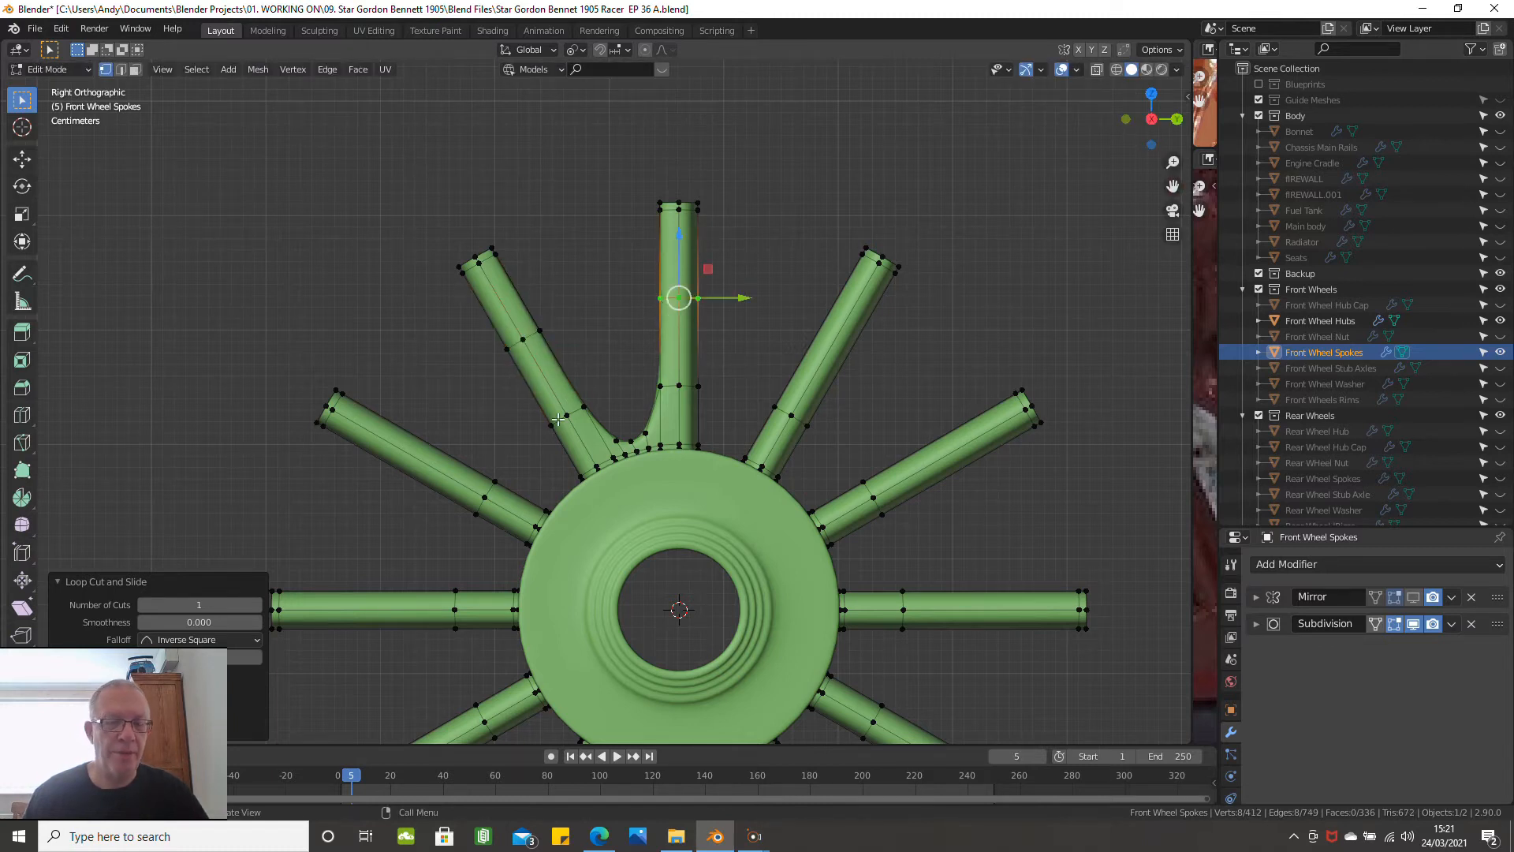
# Select both new spoke loops in wireframe and try to edge-slide them together along the spokes
pyautogui.press('z')
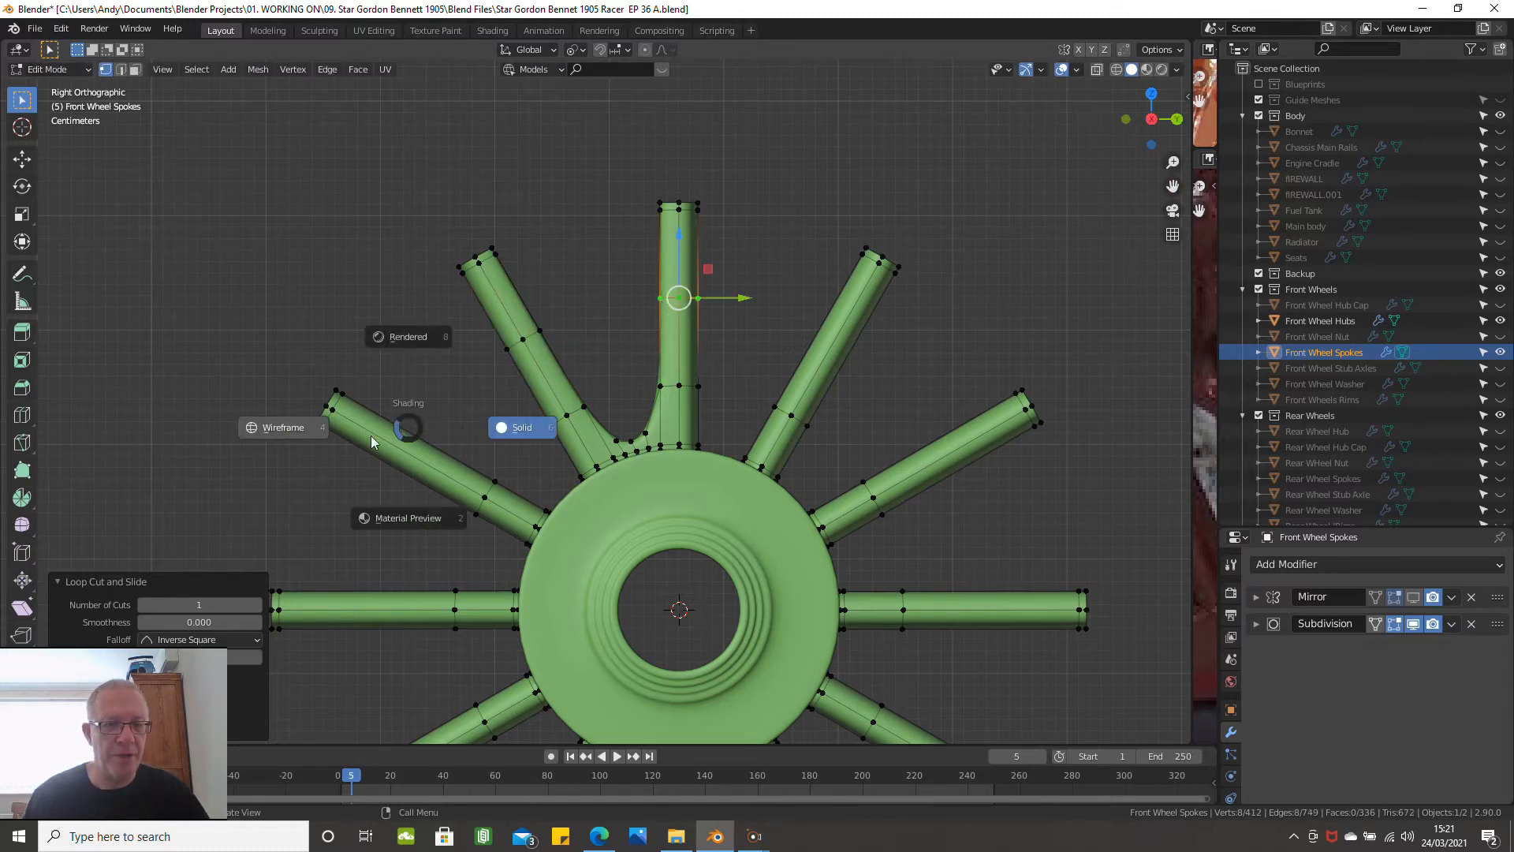
pyautogui.click(286, 429)
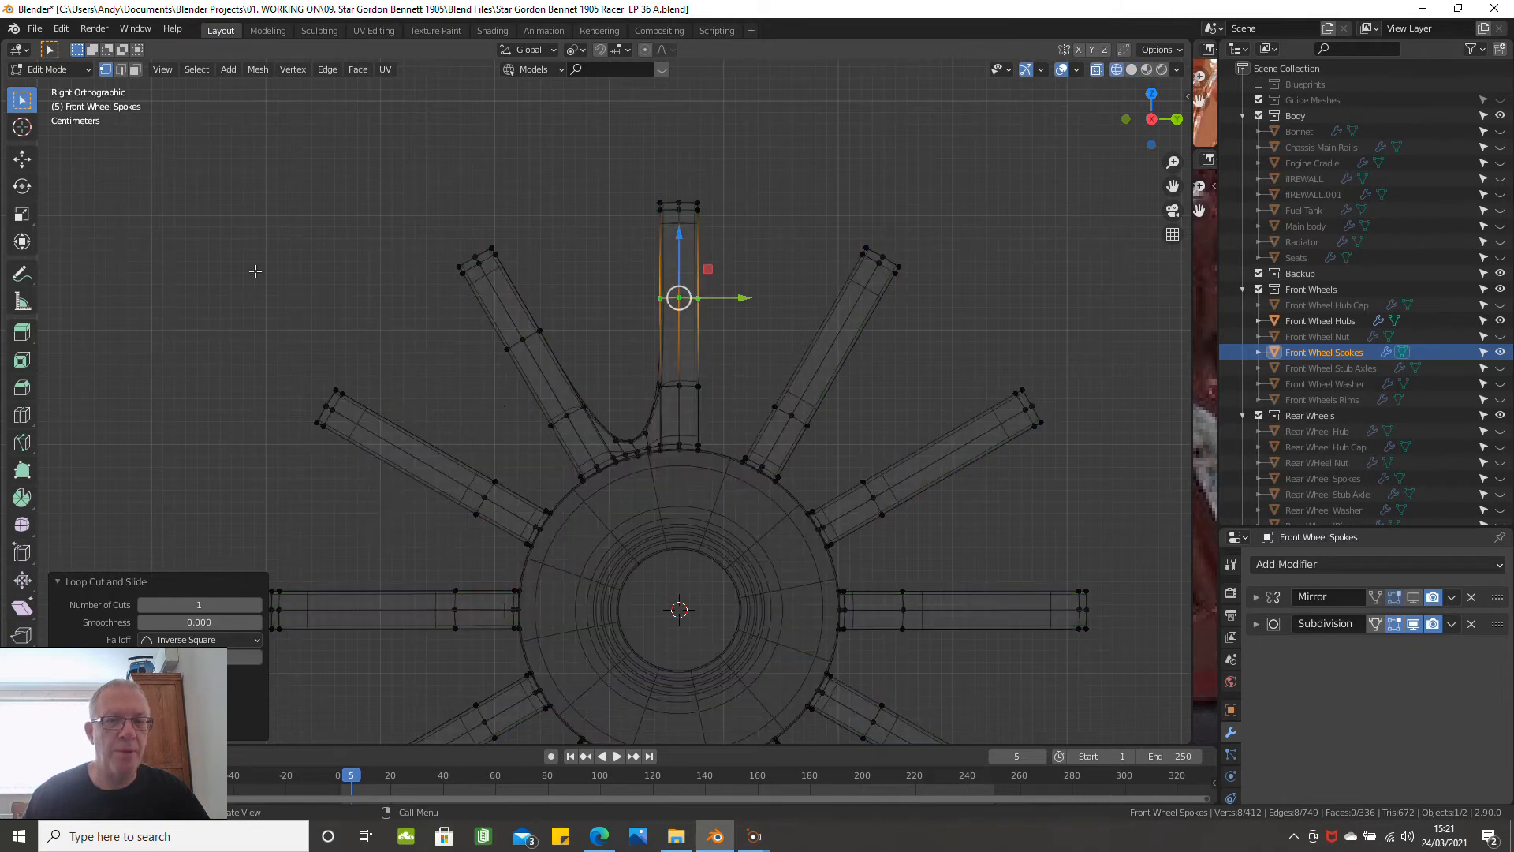
pyautogui.click(250, 258)
pyautogui.press('b')
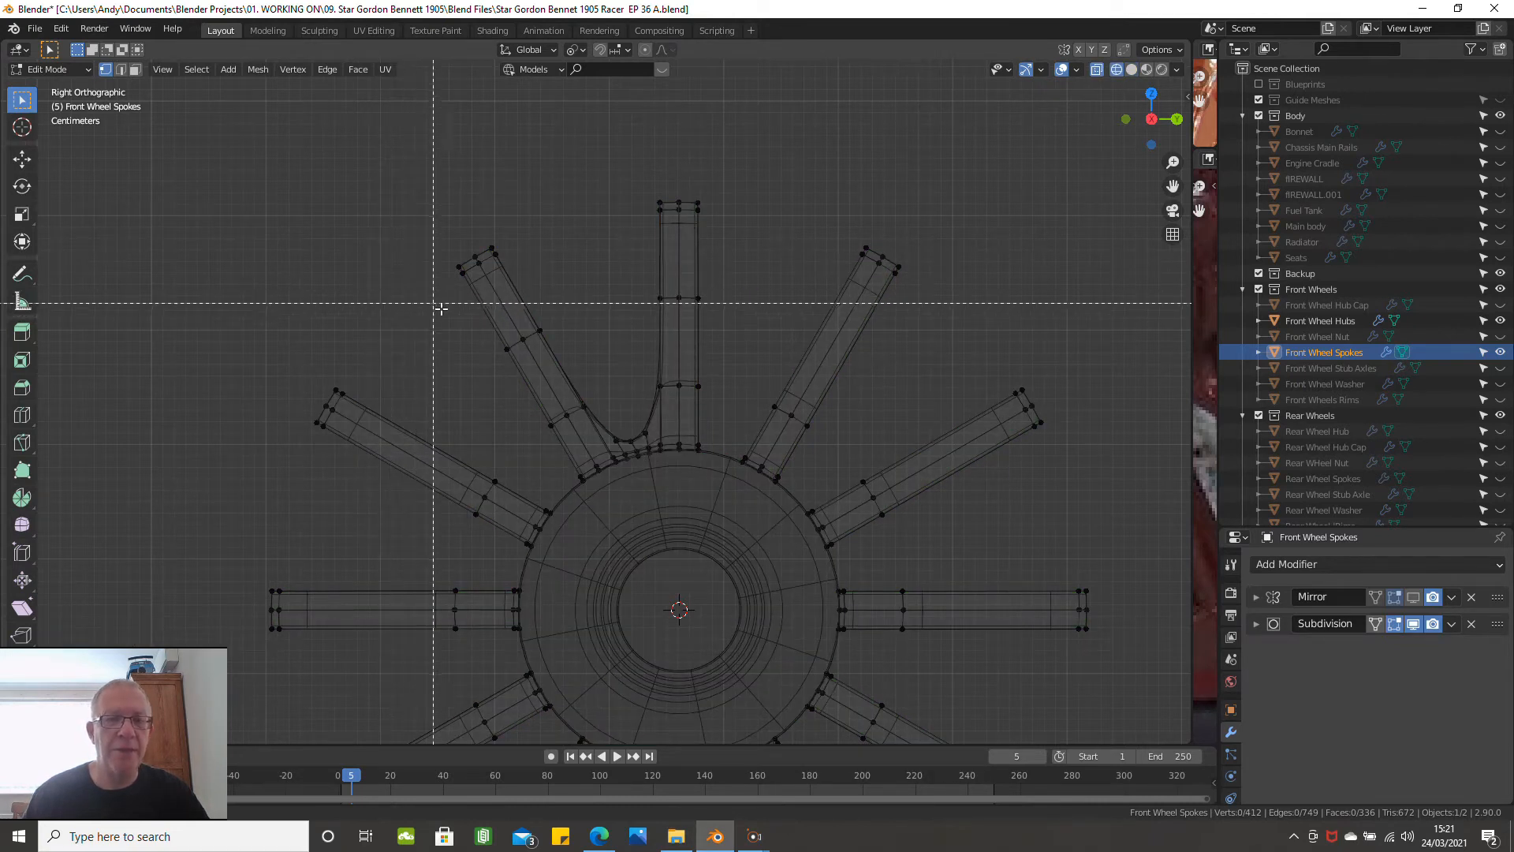
pyautogui.moveTo(468, 313); pyautogui.dragTo(573, 363)
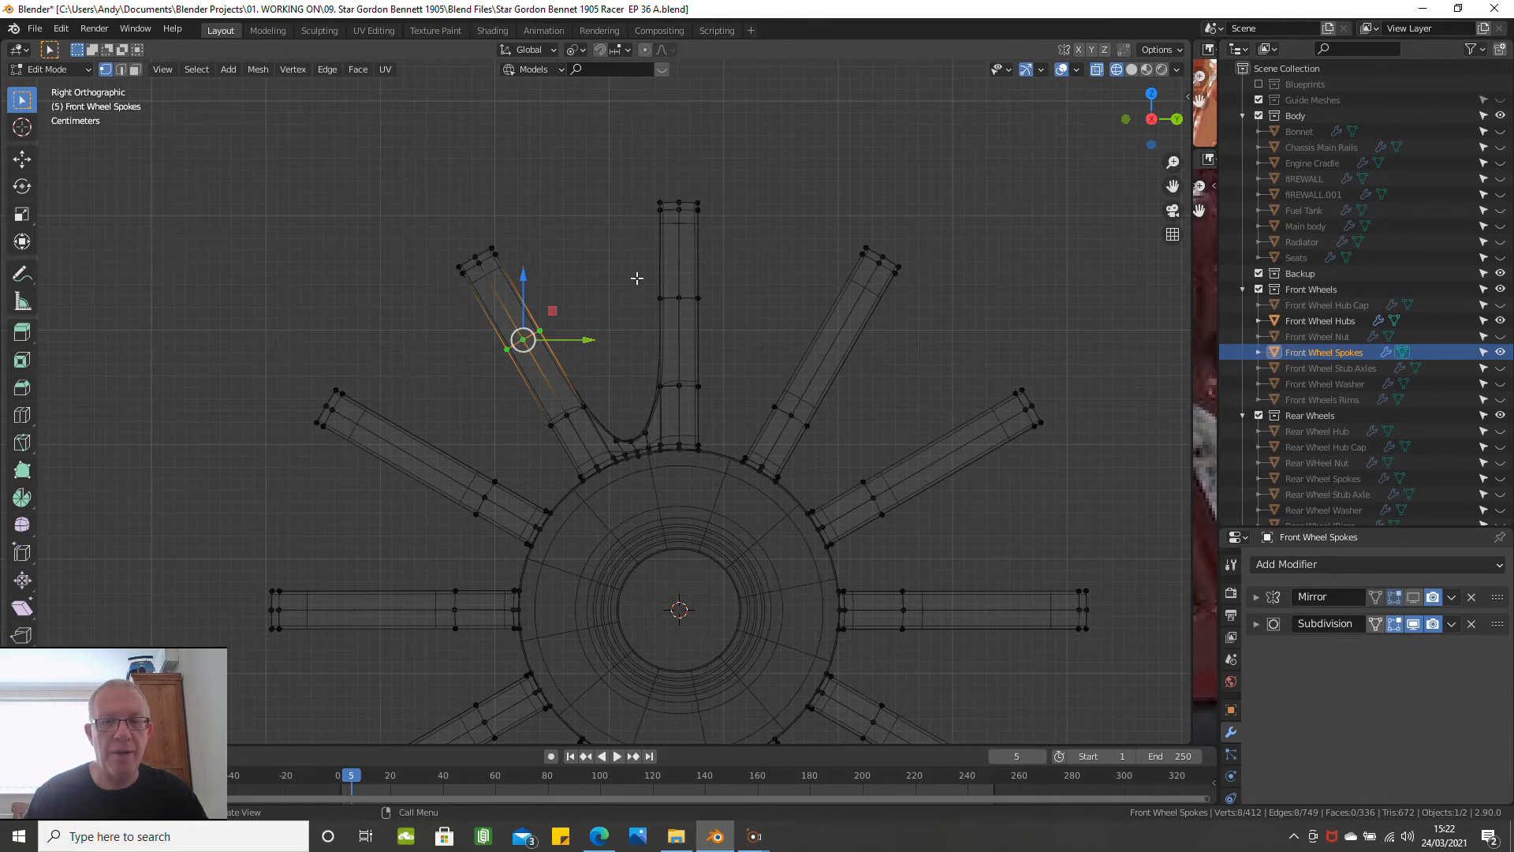
pyautogui.press('b')
pyautogui.moveTo(637, 277); pyautogui.dragTo(724, 331)
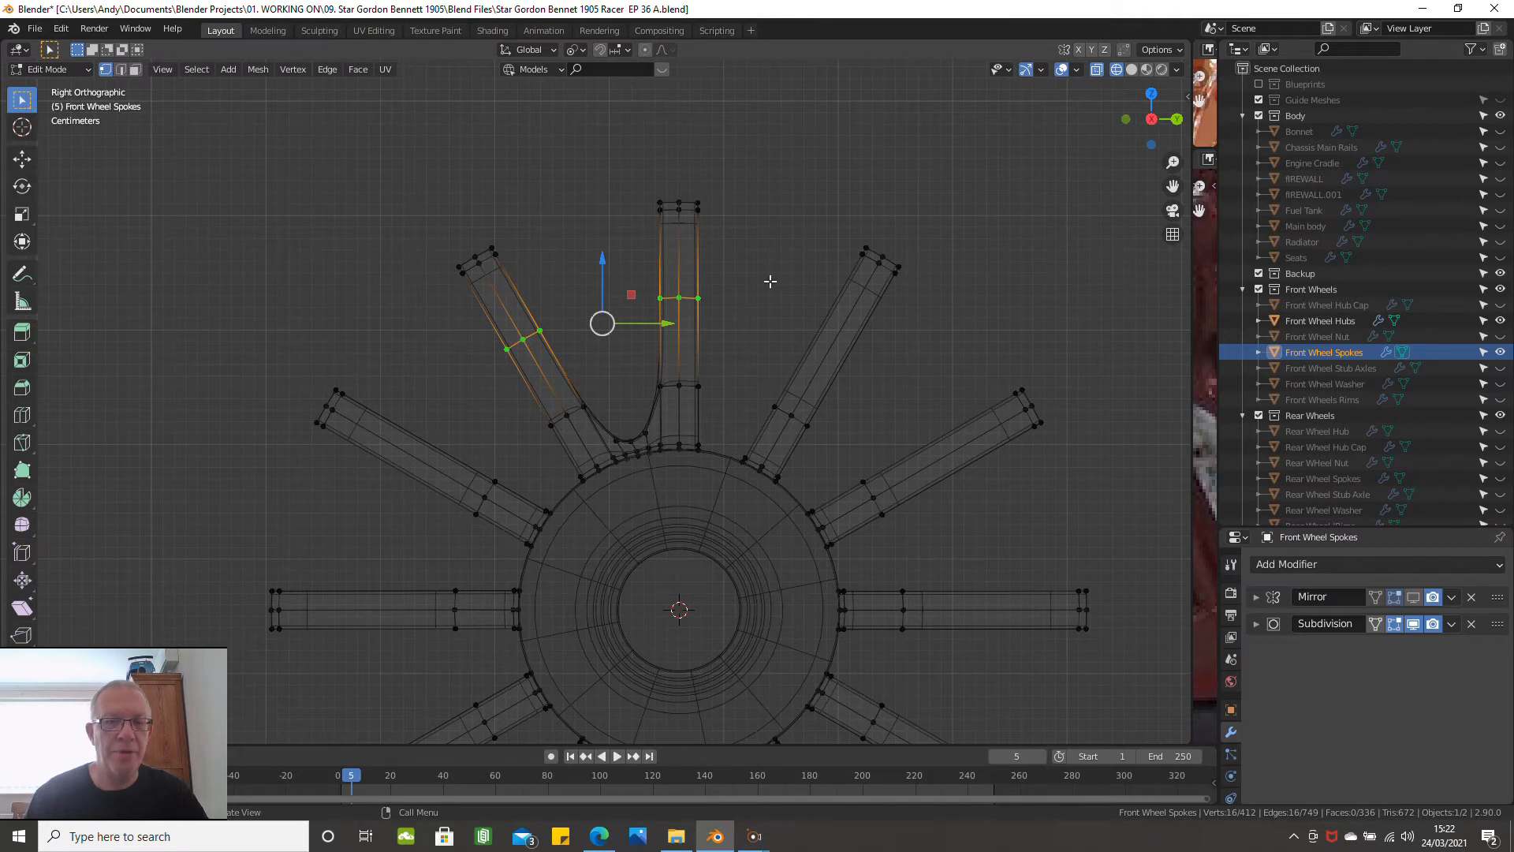
pyautogui.press('g')
pyautogui.press('g')
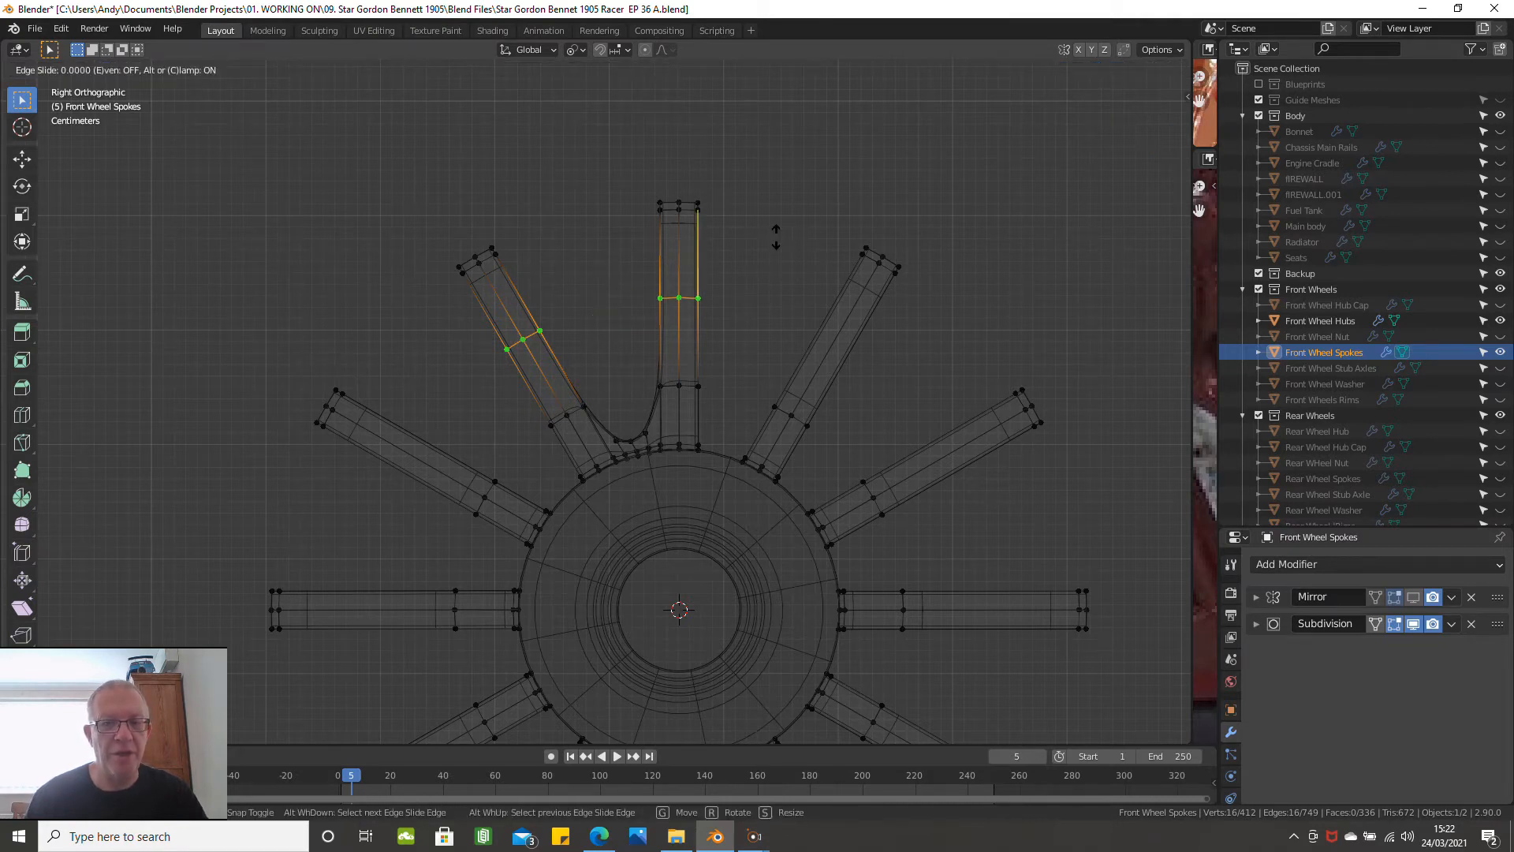
pyautogui.click(762, 319)
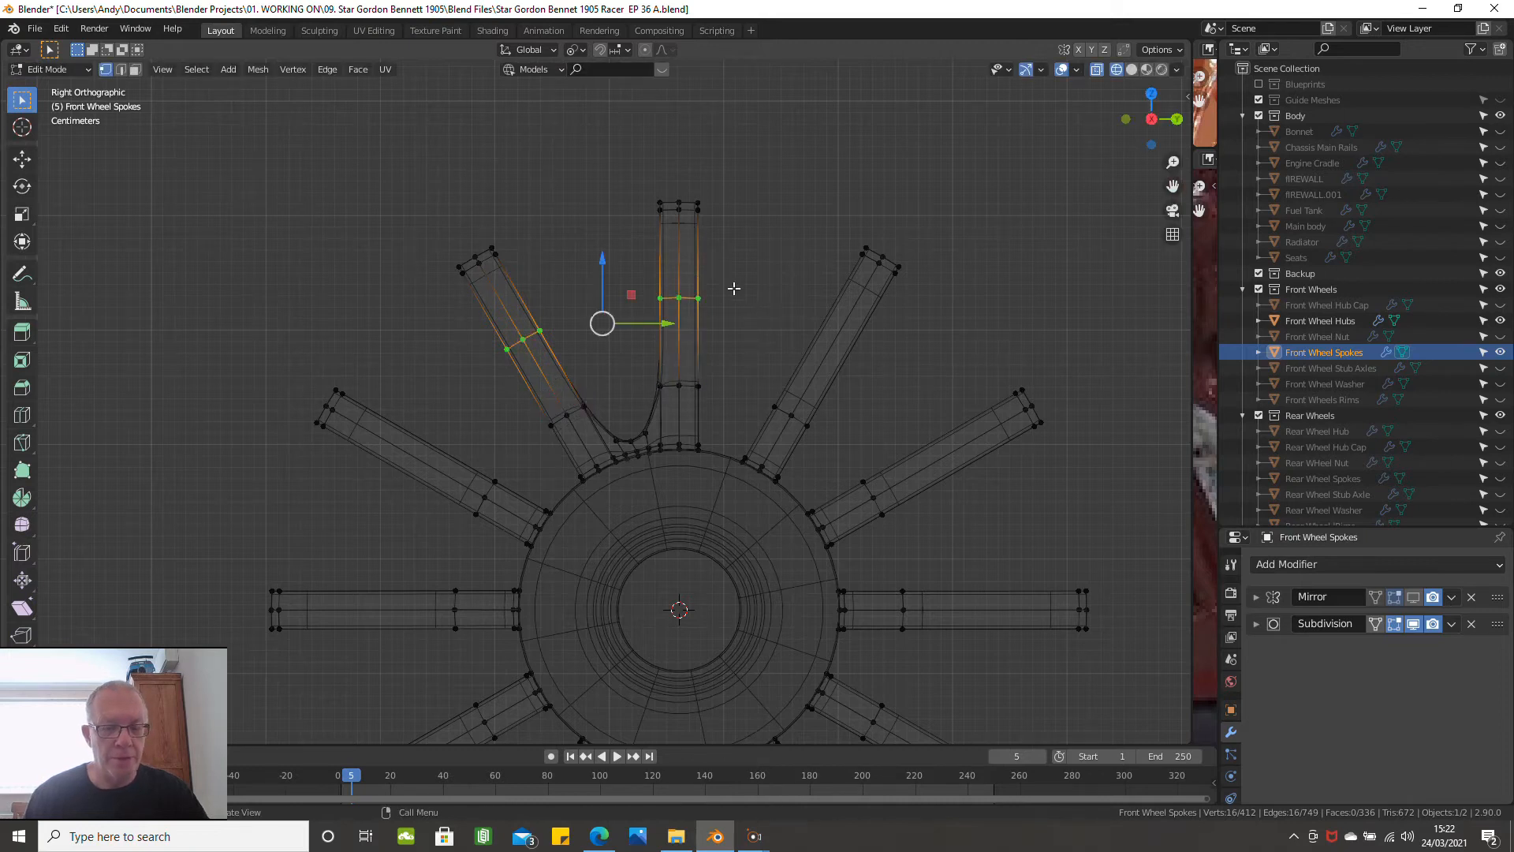
# Undo the edge slide, the loop selections and both loop cuts on the joined spokes
pyautogui.hotkey('ctrl', 'z')
pyautogui.hotkey('ctrl', 'z')
pyautogui.hotkey('ctrl', 'z')
pyautogui.hotkey('ctrl', 'z')
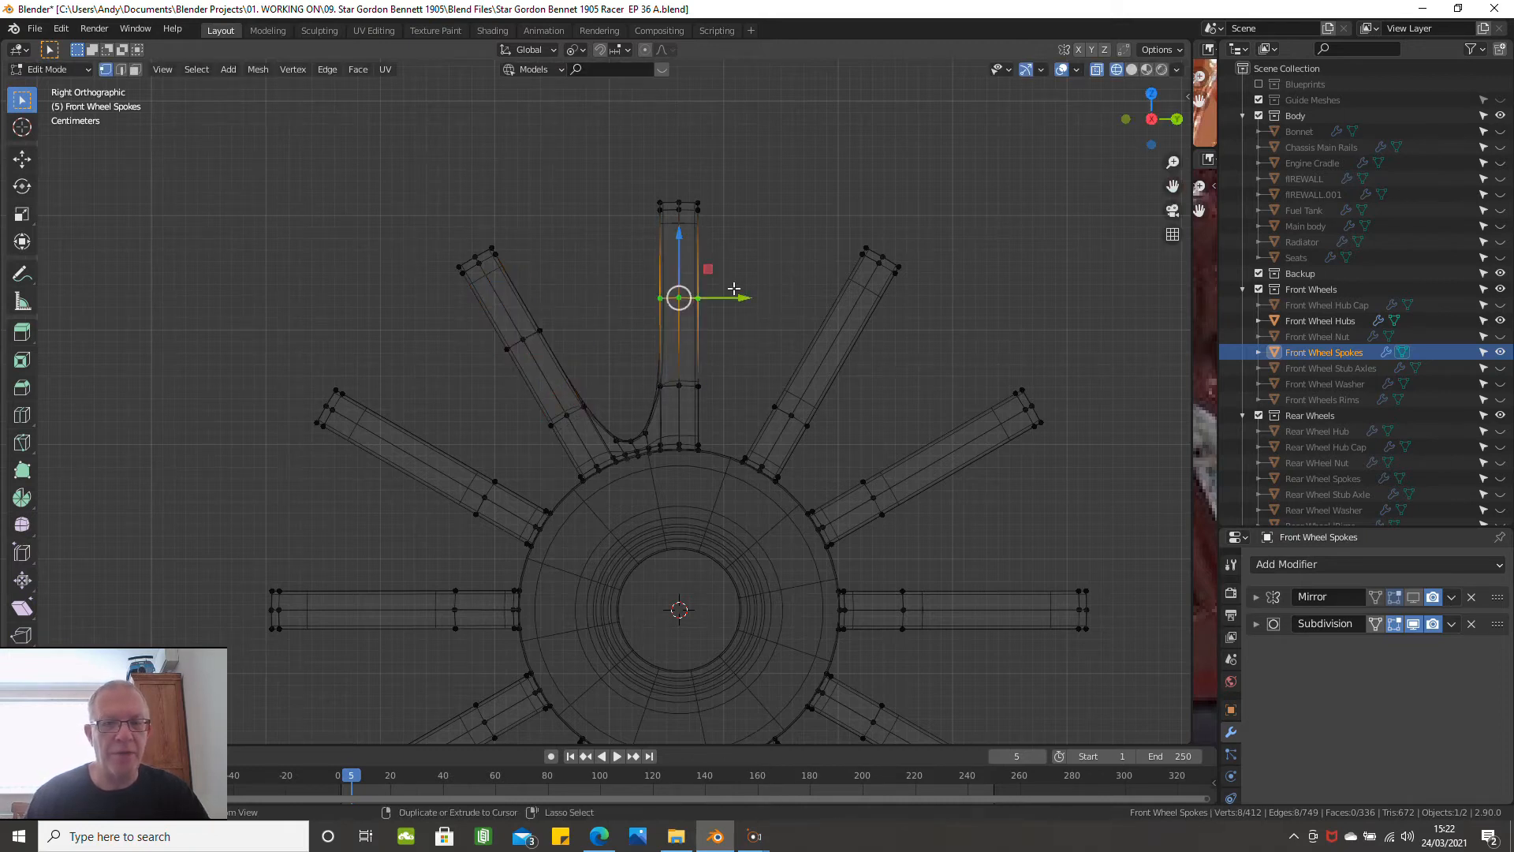
pyautogui.hotkey('ctrl', 'z')
pyautogui.scroll(-2, 733, 289)
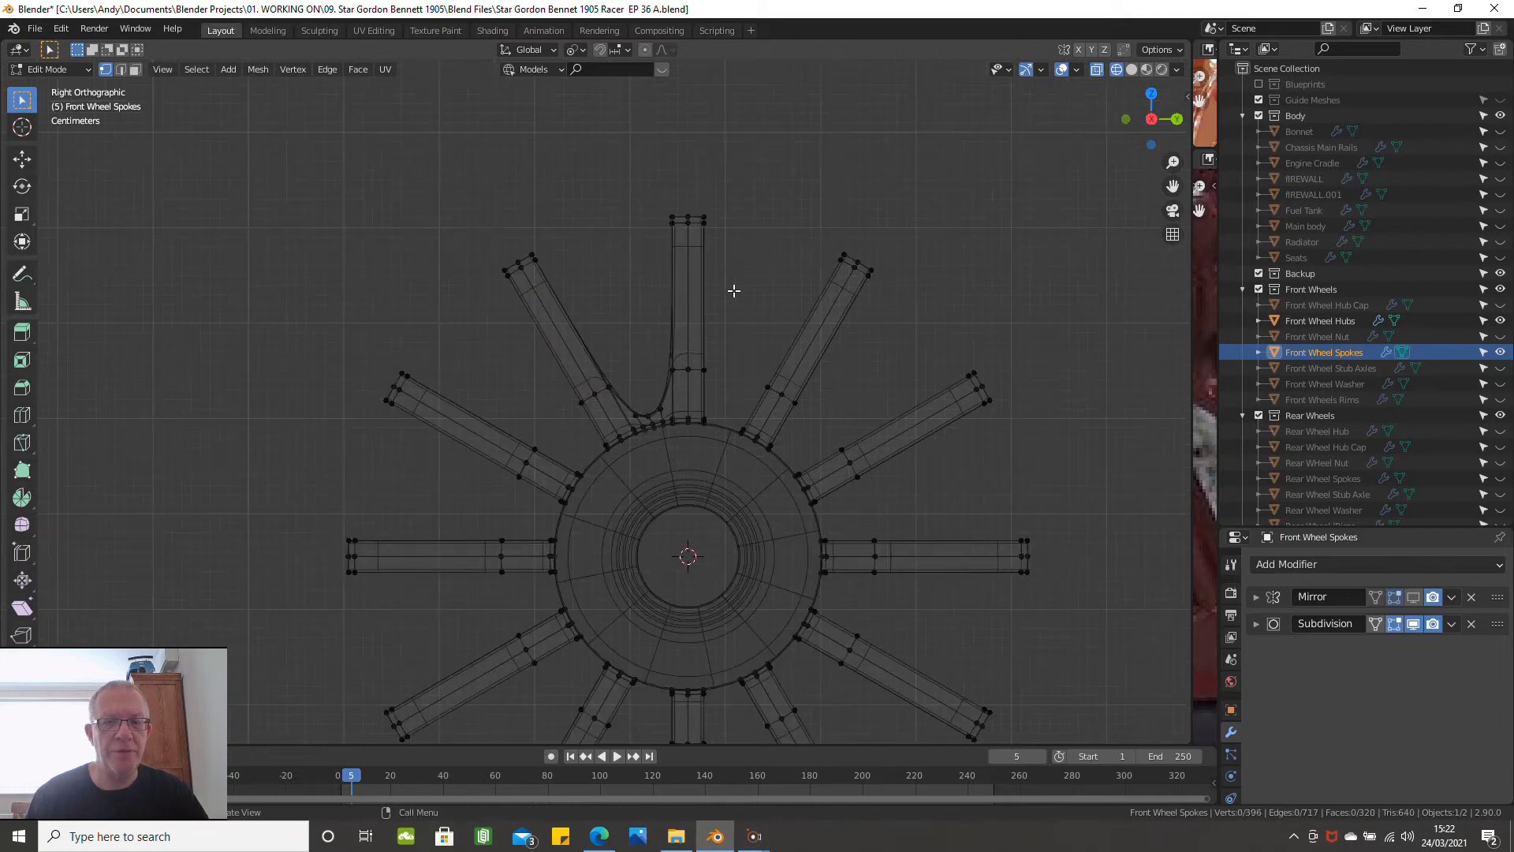
# Display the front wheel spokes in solid shading, with the joined spokes and hub in a perspective close-up
pyautogui.moveTo(727, 296)
pyautogui.mouseDown(button='middle')
pyautogui.moveTo(662, 355)
pyautogui.moveTo(673, 341)
pyautogui.mouseUp(button='middle')
pyautogui.press('z')
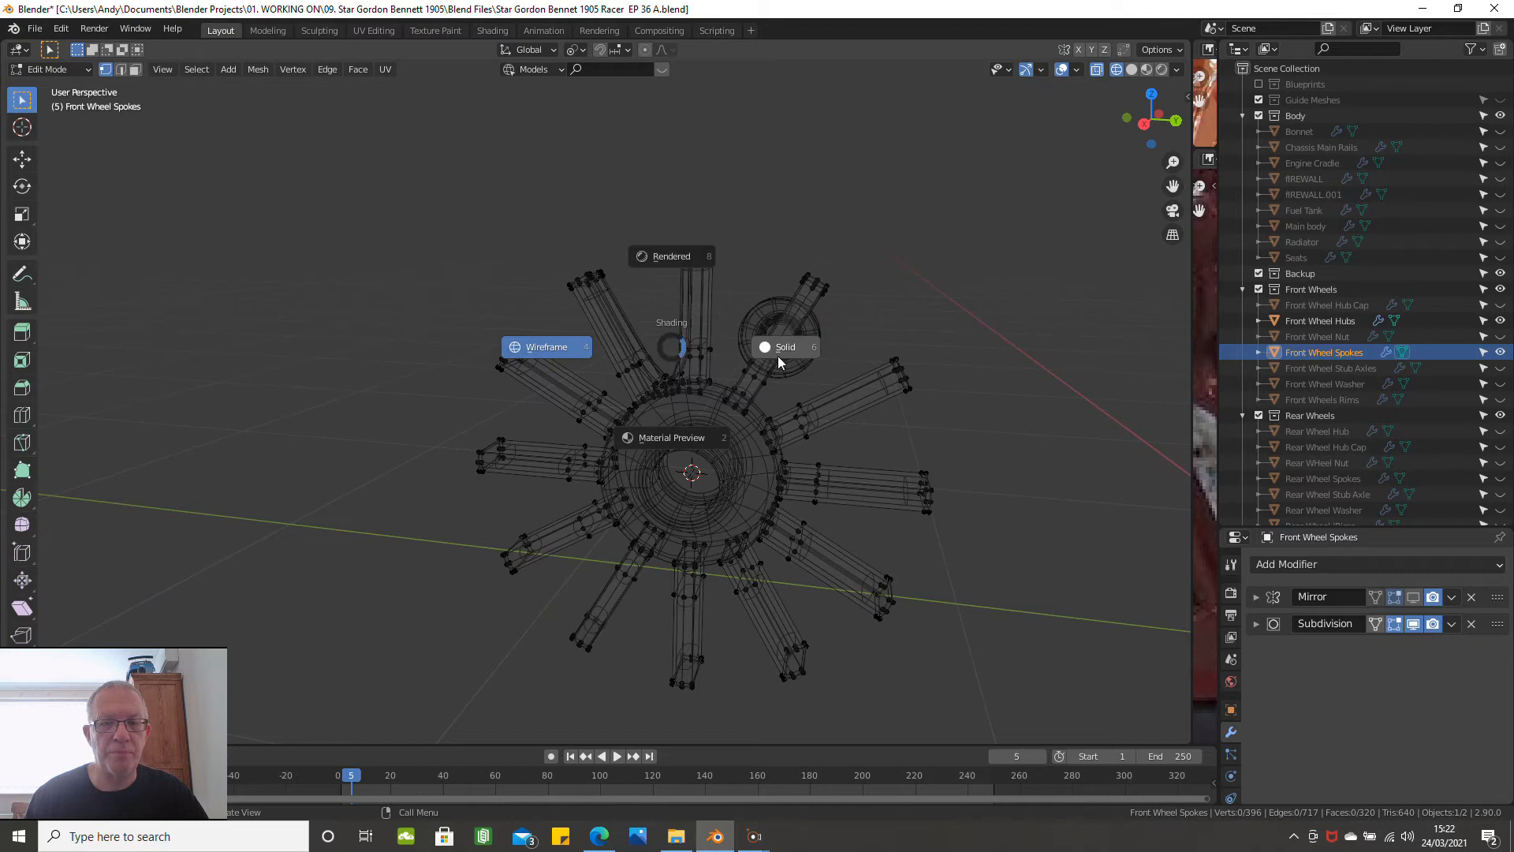
pyautogui.click(779, 351)
pyautogui.scroll(6, 744, 340)
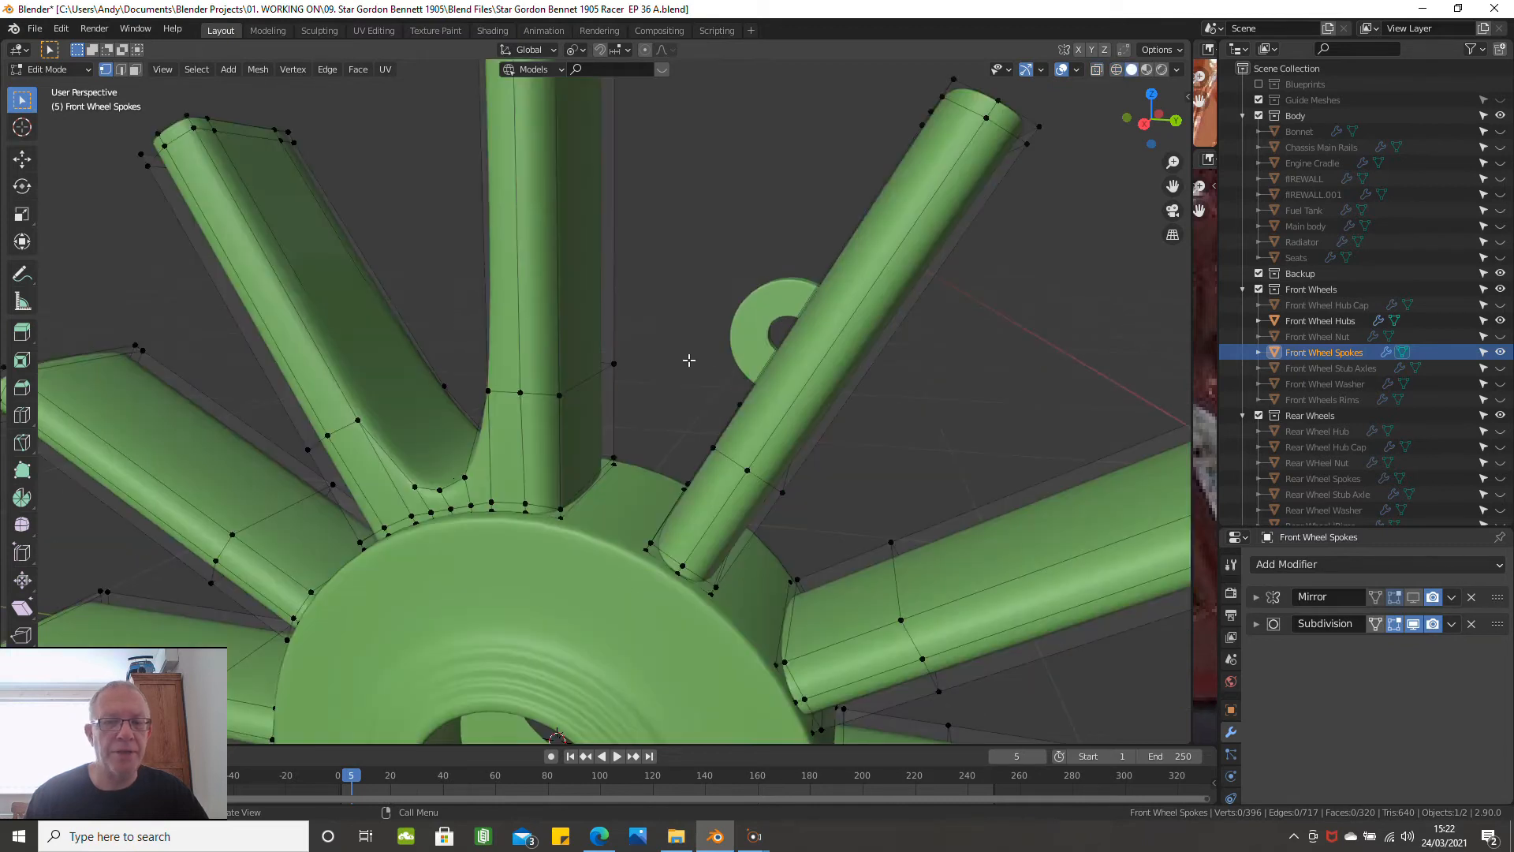
pyautogui.scroll(-8, 689, 360)
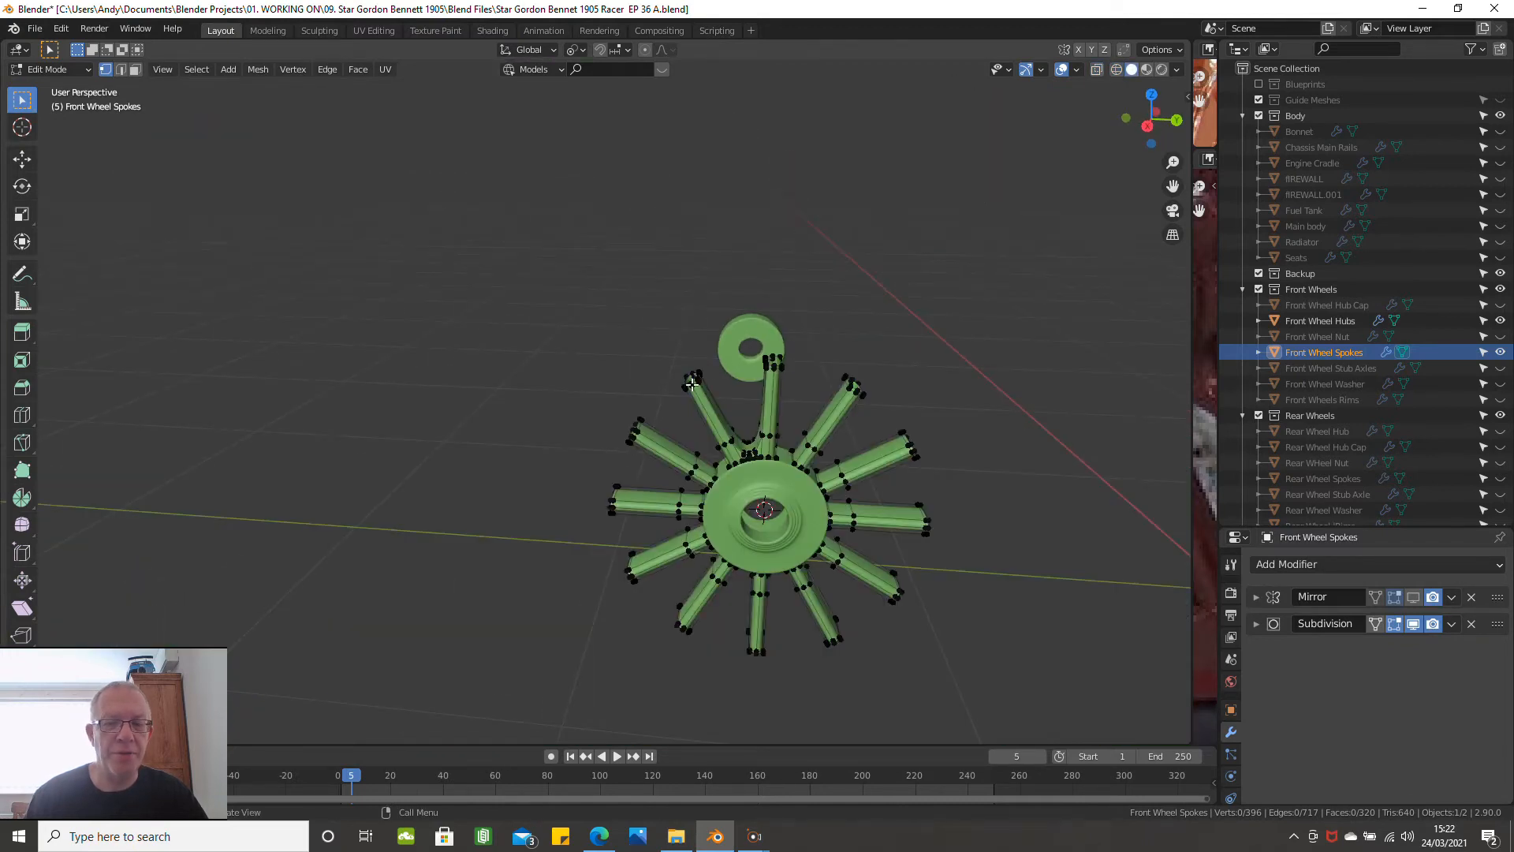
pyautogui.moveTo(692, 384); pyautogui.dragTo(665, 389, button='middle')
pyautogui.scroll(4, 764, 475)
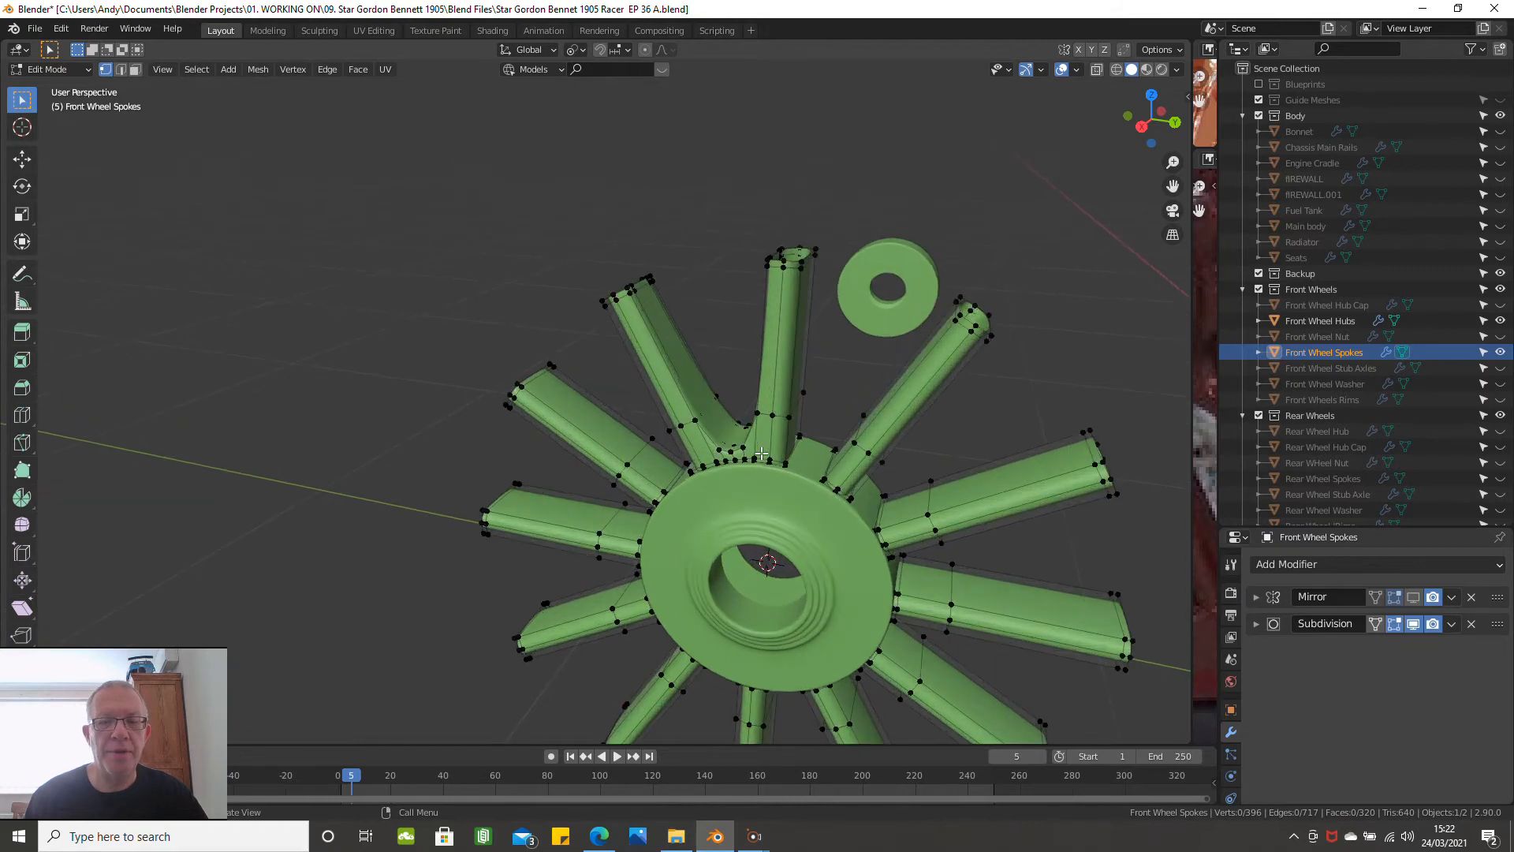
pyautogui.scroll(5, 762, 452)
pyautogui.scroll(3, 573, 361)
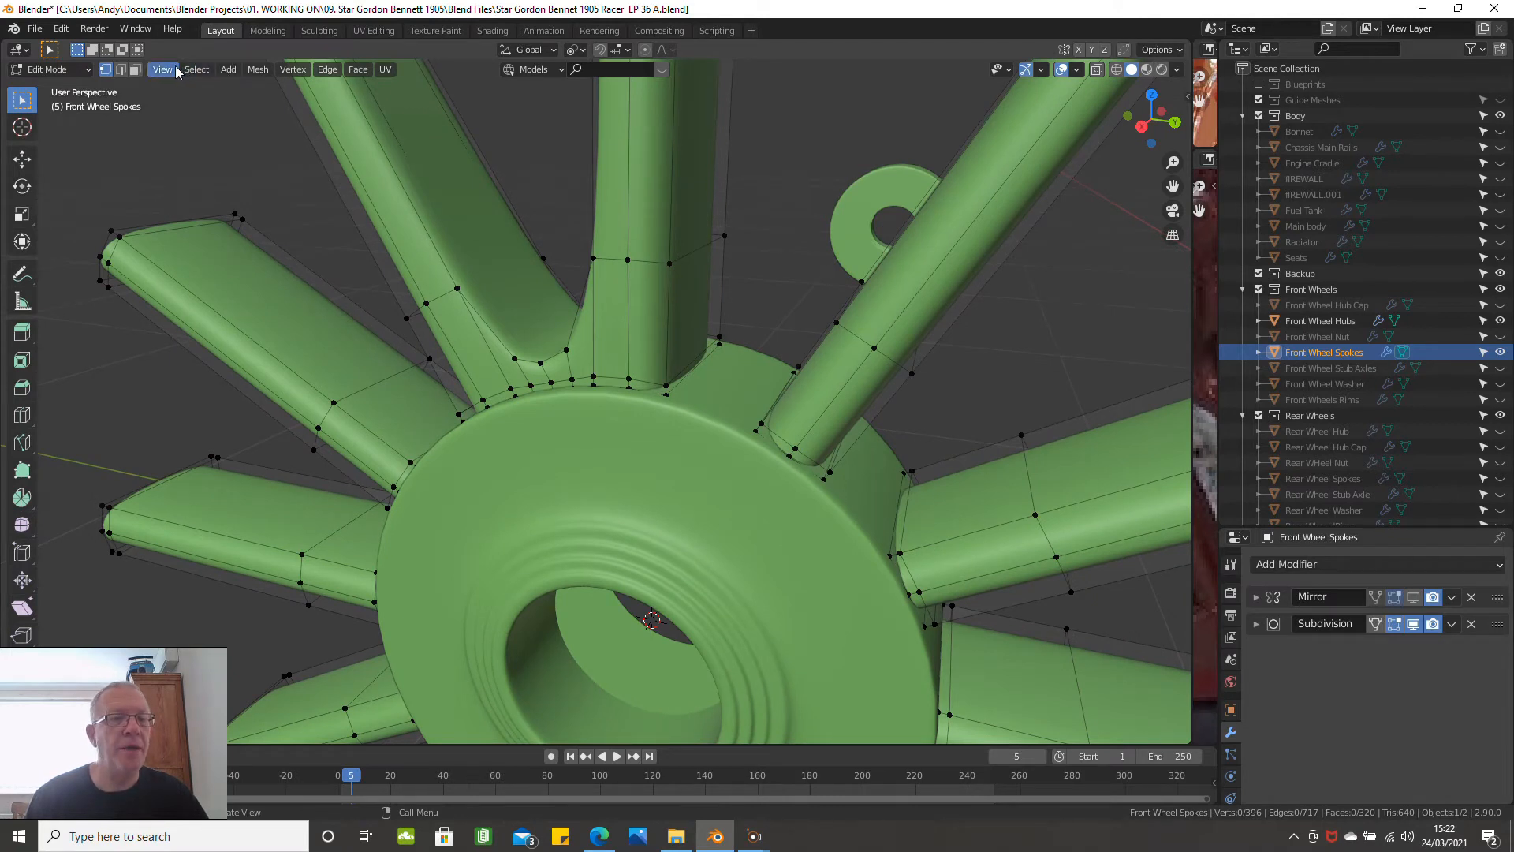
# Delete the two lower side faces on the vertical spoke and the two facing them on the adjacent unjoined spoke
pyautogui.click(134, 70)
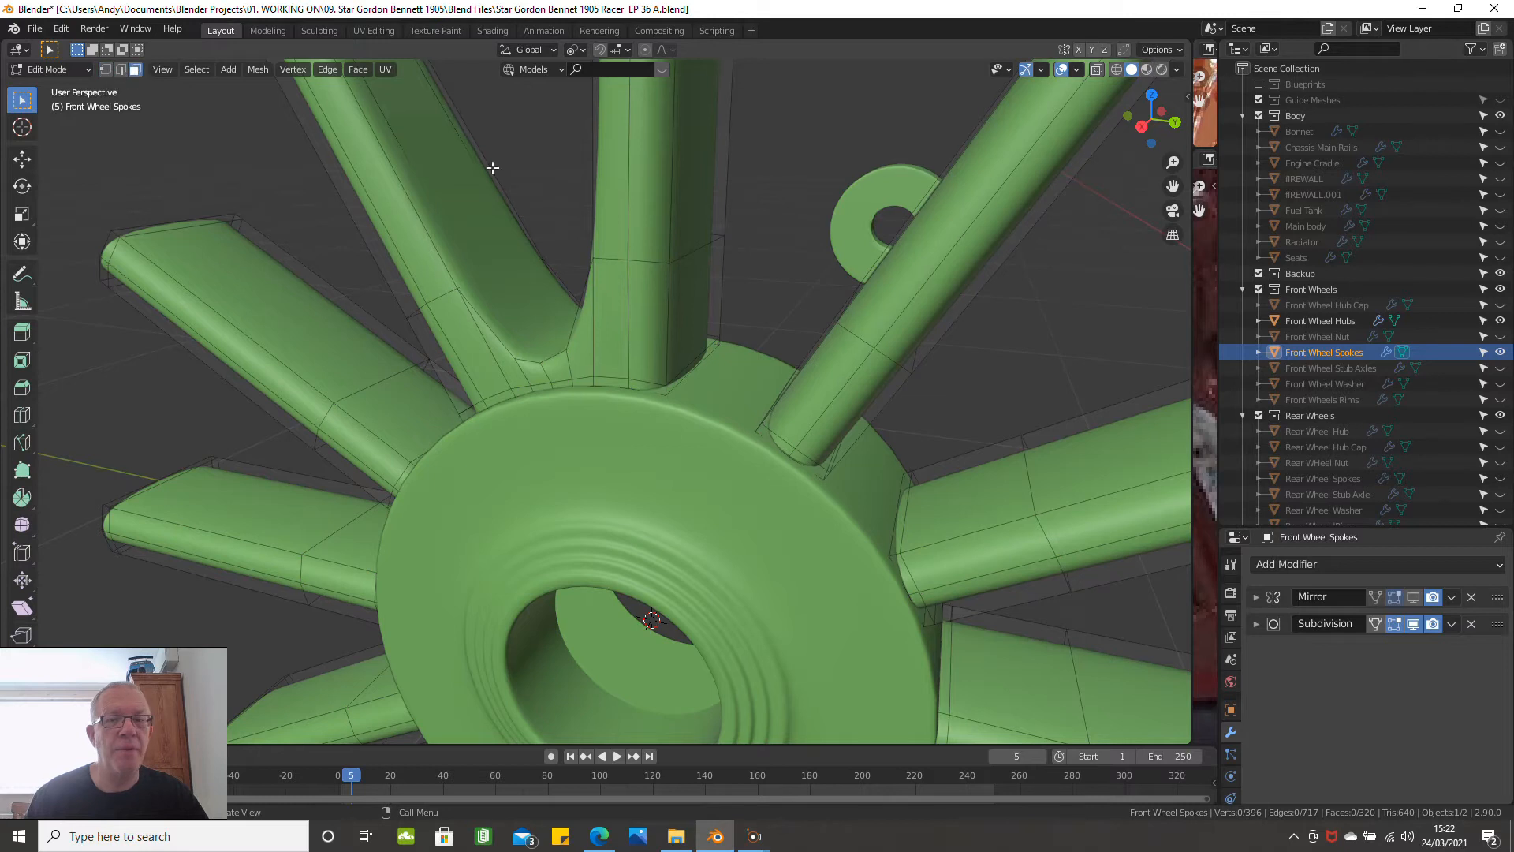
pyautogui.click(688, 335)
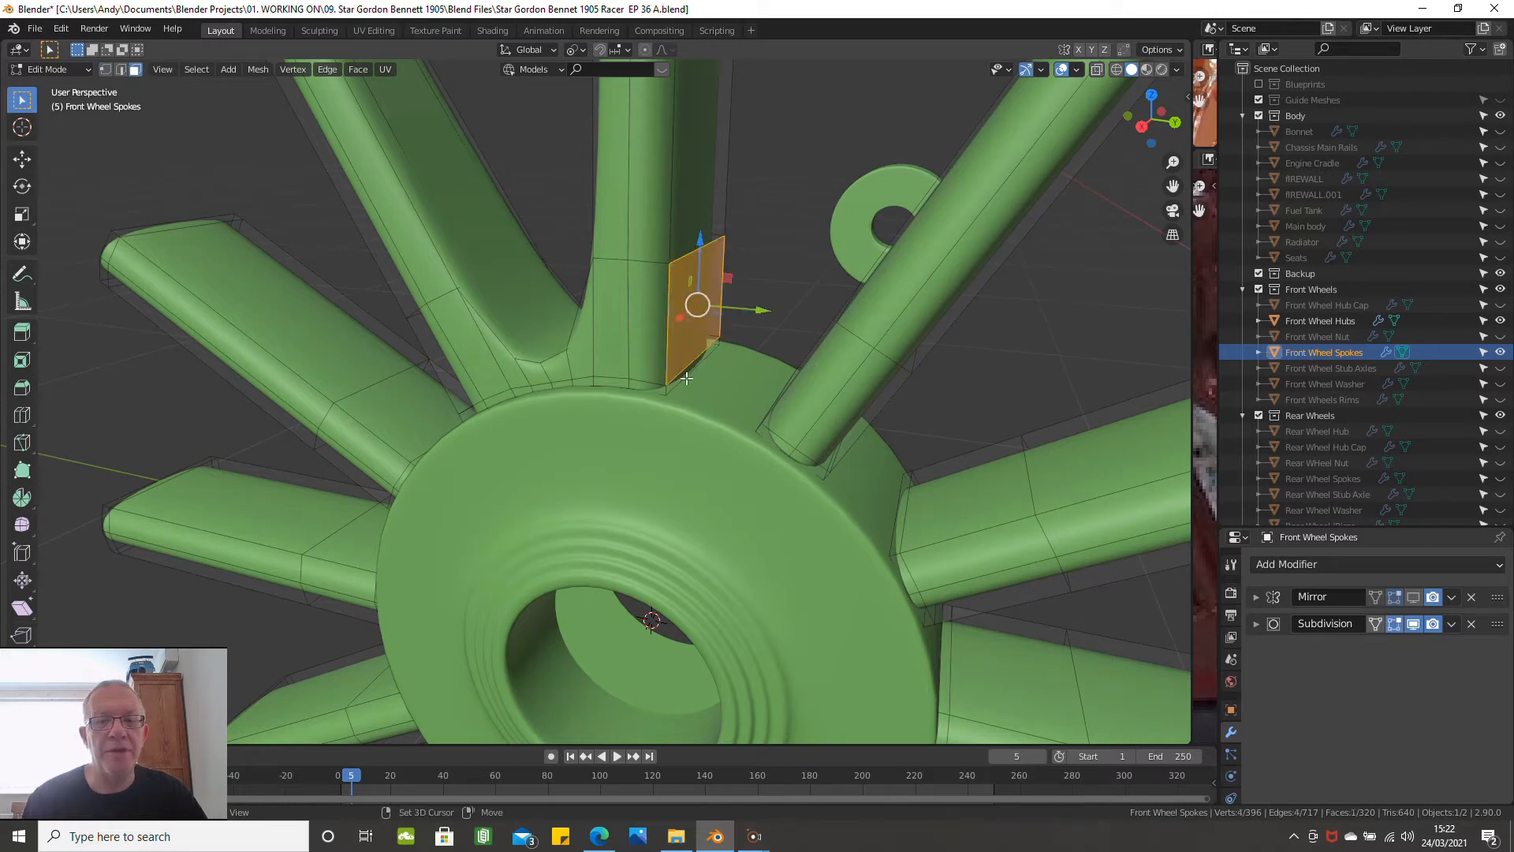
pyautogui.keyDown('shift'); pyautogui.click(693, 358); pyautogui.keyUp('shift')
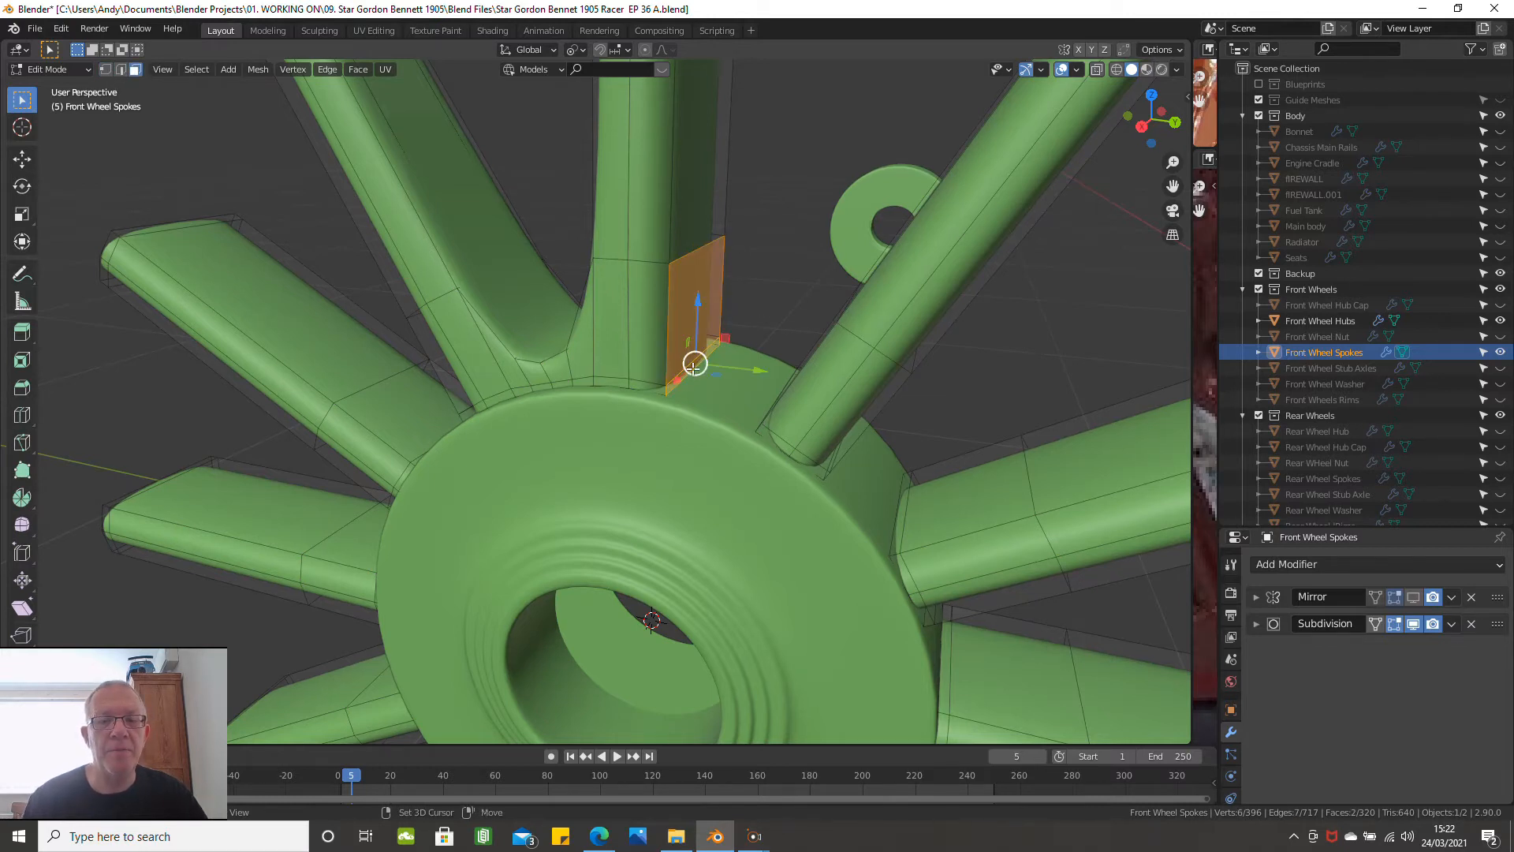
pyautogui.moveTo(776, 319); pyautogui.dragTo(817, 329, button='middle')
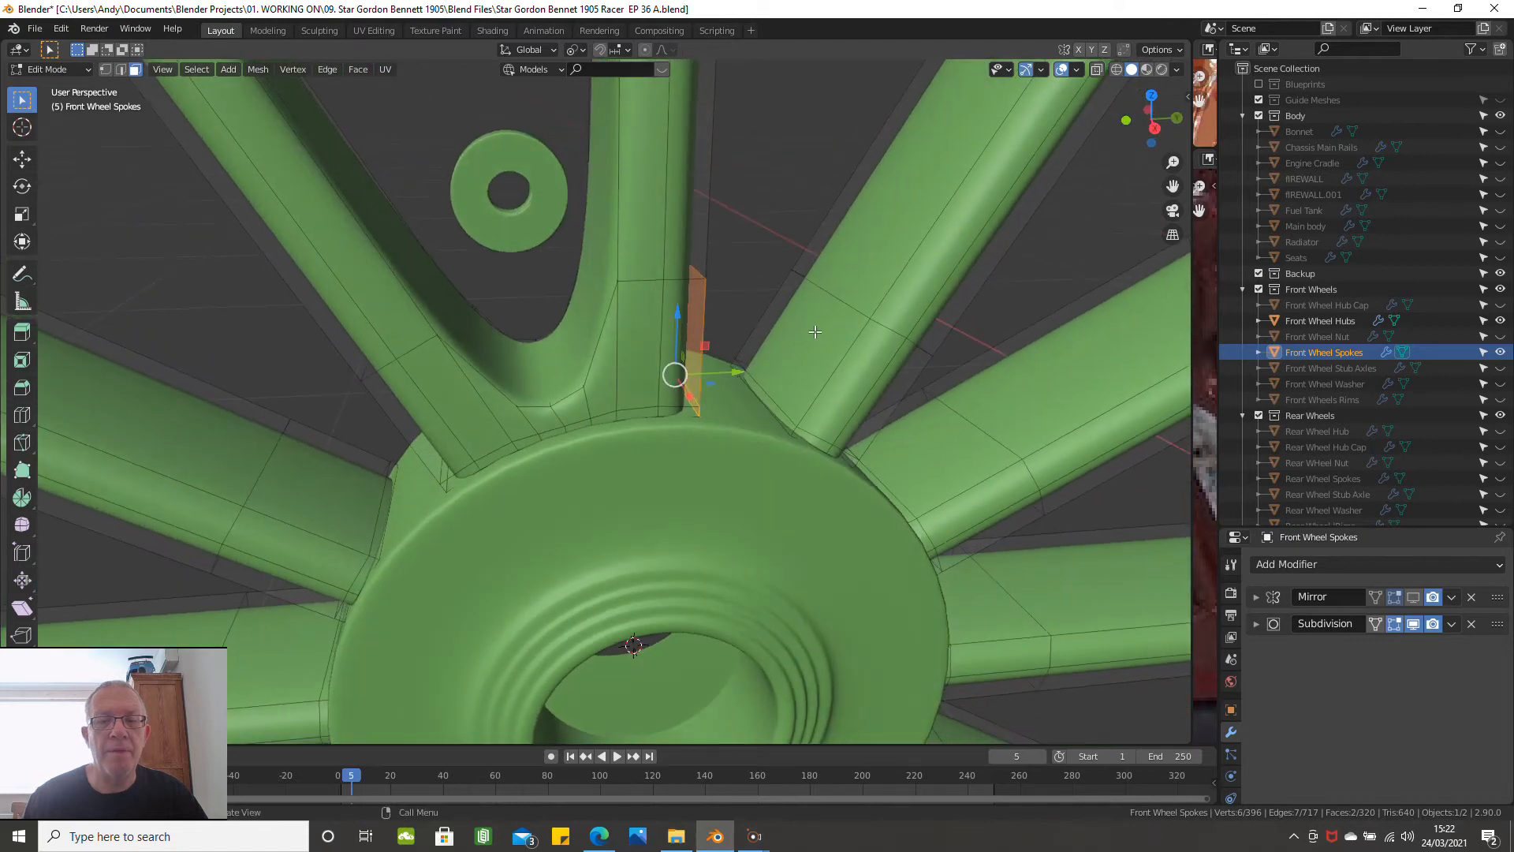
pyautogui.keyDown('shift'); pyautogui.click(815, 333); pyautogui.keyUp('shift')
pyautogui.keyDown('shift'); pyautogui.click(758, 392); pyautogui.keyUp('shift')
pyautogui.moveTo(758, 392); pyautogui.dragTo(691, 327, button='middle')
pyautogui.press('x')
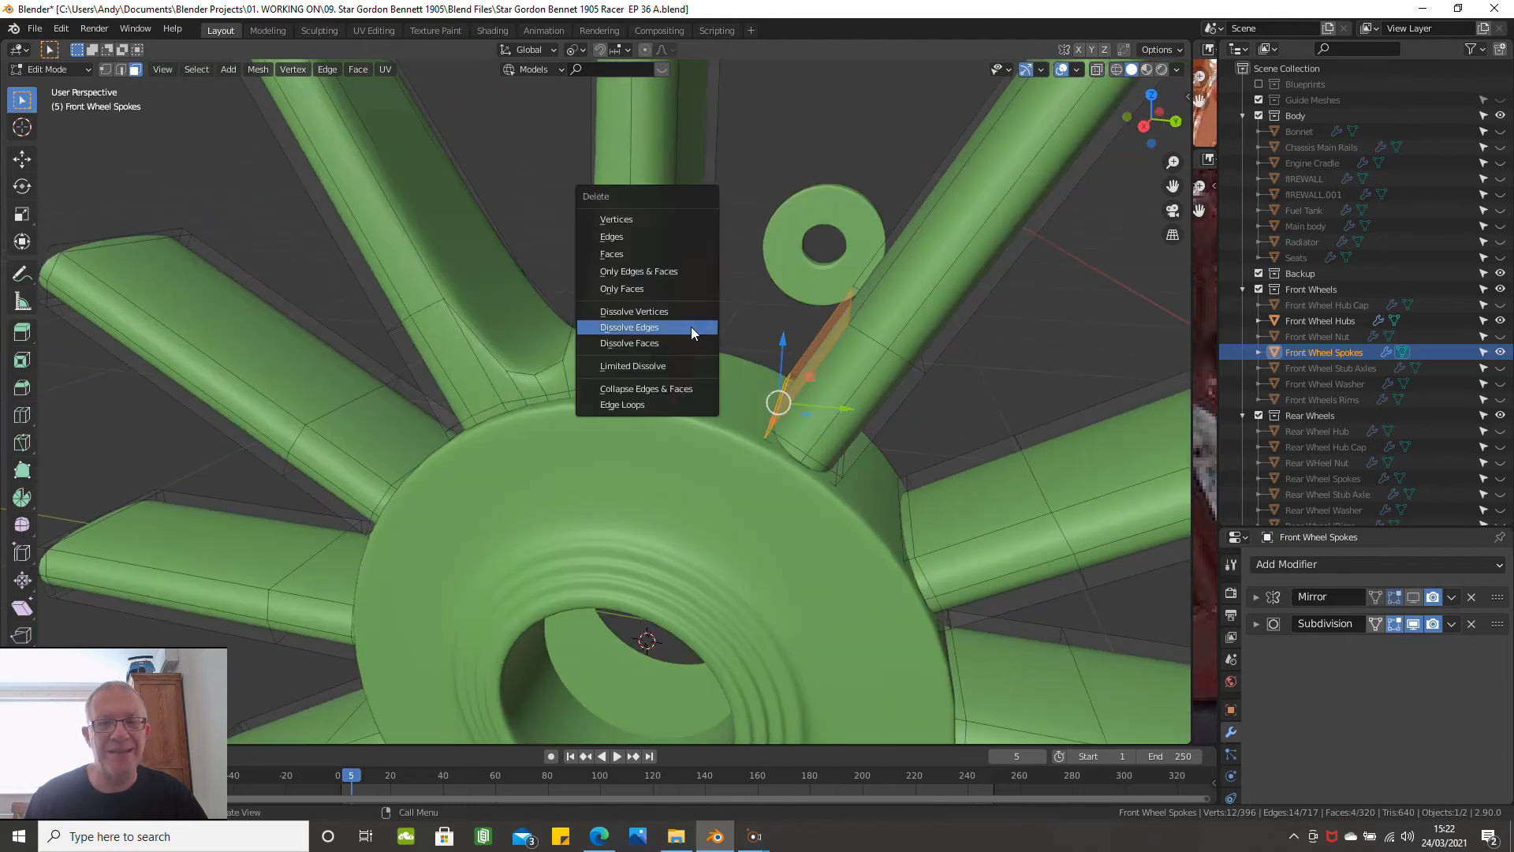
pyautogui.click(669, 253)
# Turn off the Subdivision modifier's viewport display and bridge the upper edges of the two spoke openings with Bridge Edge Loops
pyautogui.moveTo(669, 258); pyautogui.dragTo(674, 305, button='middle')
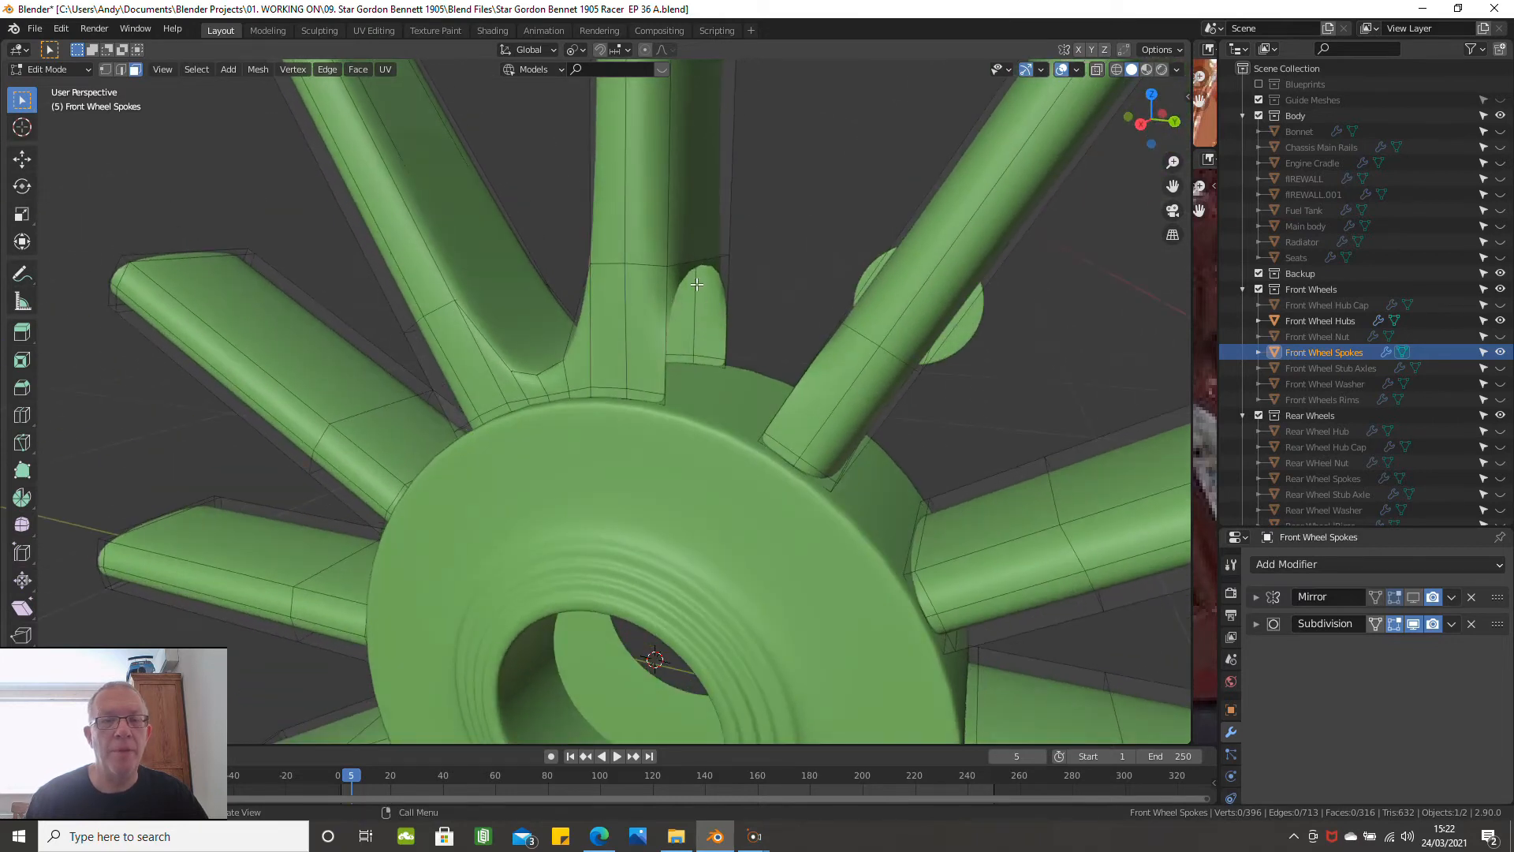
pyautogui.click(123, 68)
pyautogui.click(676, 264)
pyautogui.scroll(3, 781, 291)
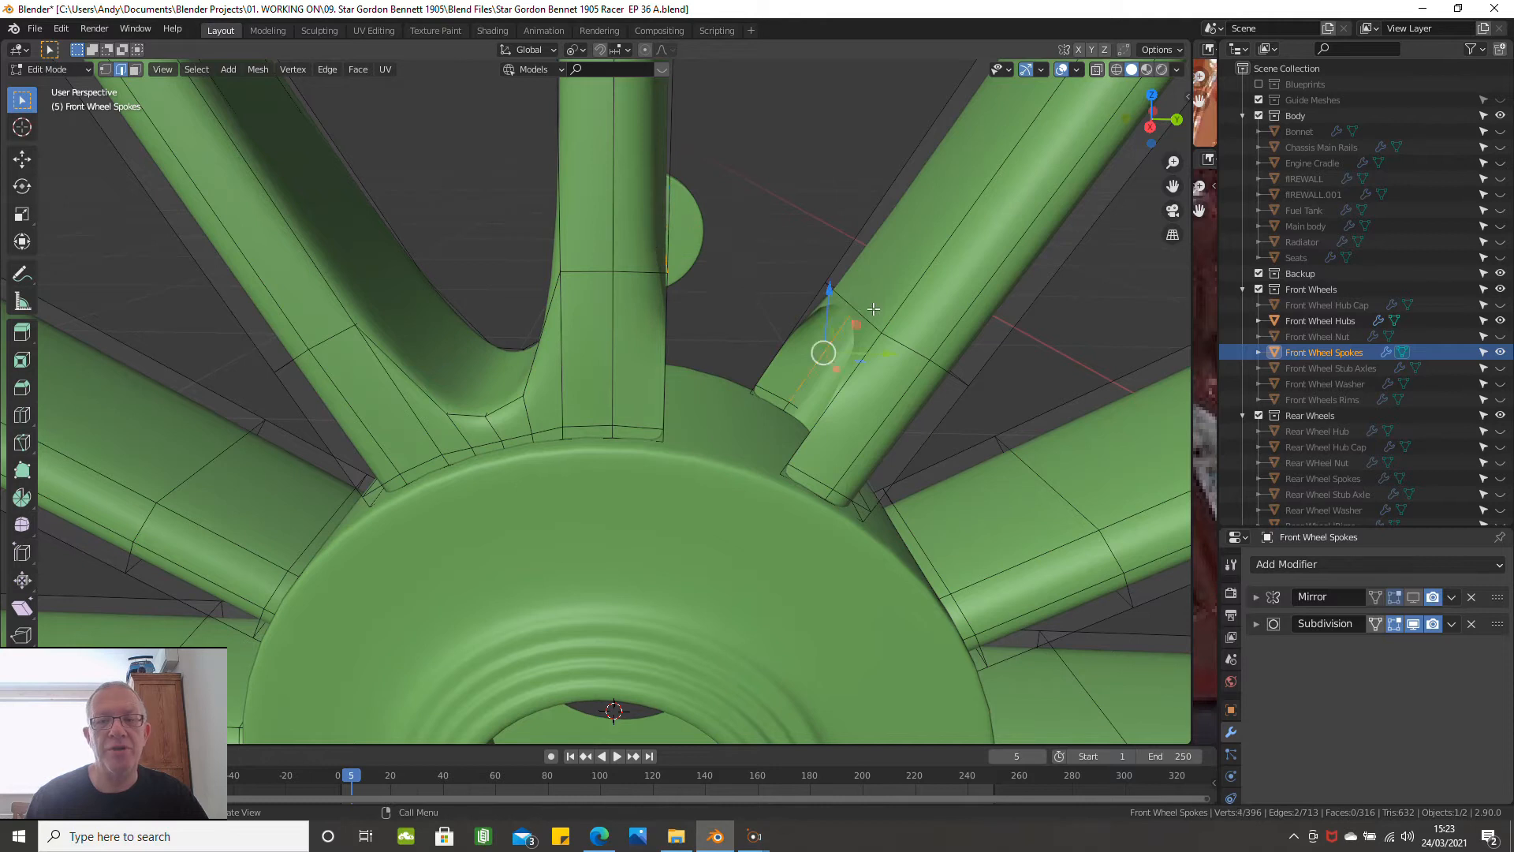
pyautogui.hotkey('ctrl', 'z')
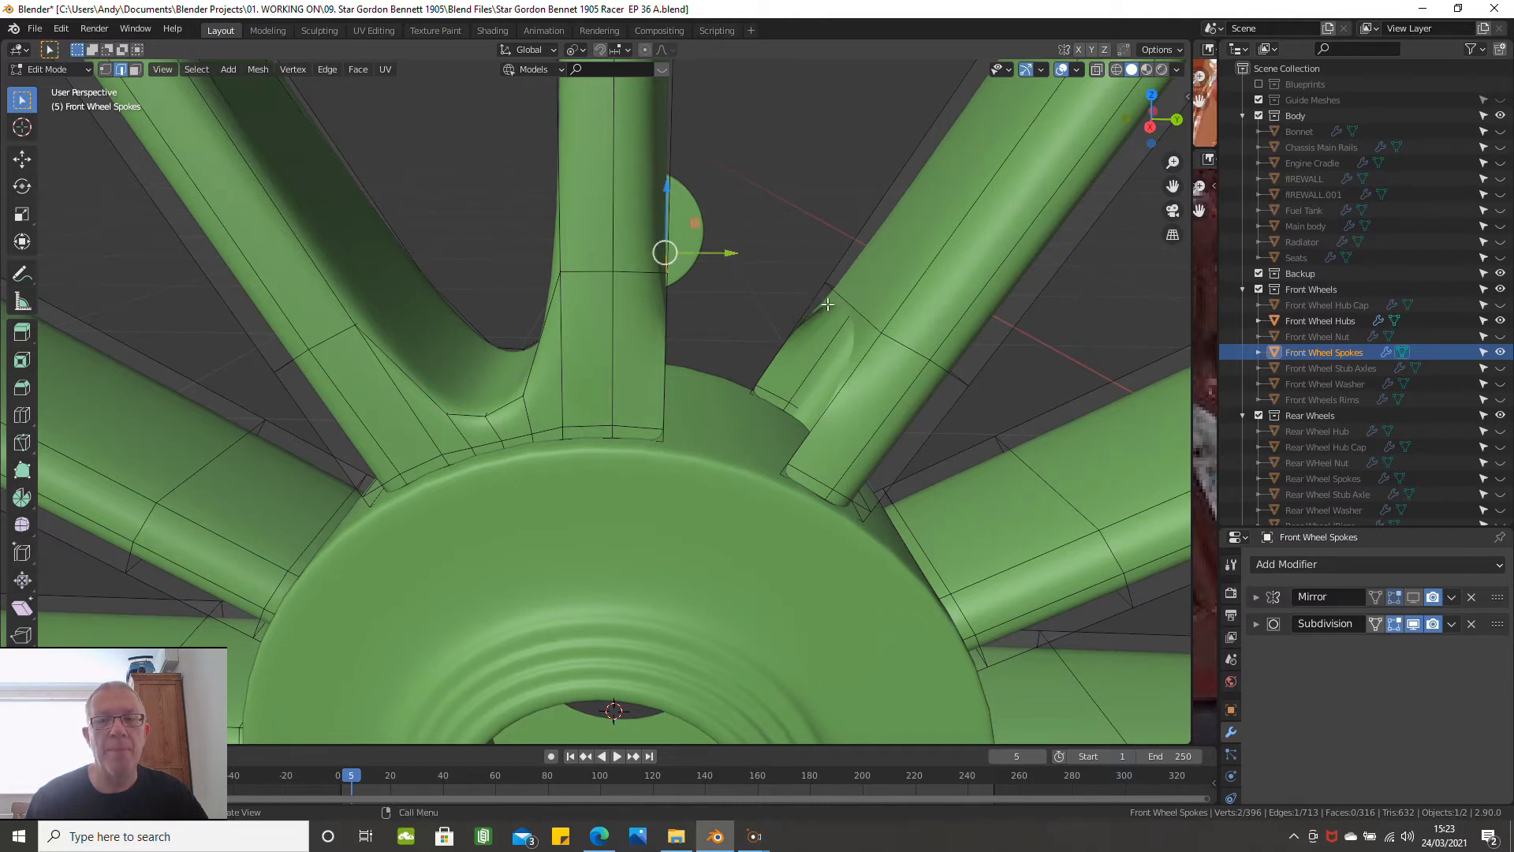
pyautogui.keyDown('shift'); pyautogui.click(872, 310); pyautogui.keyUp('shift')
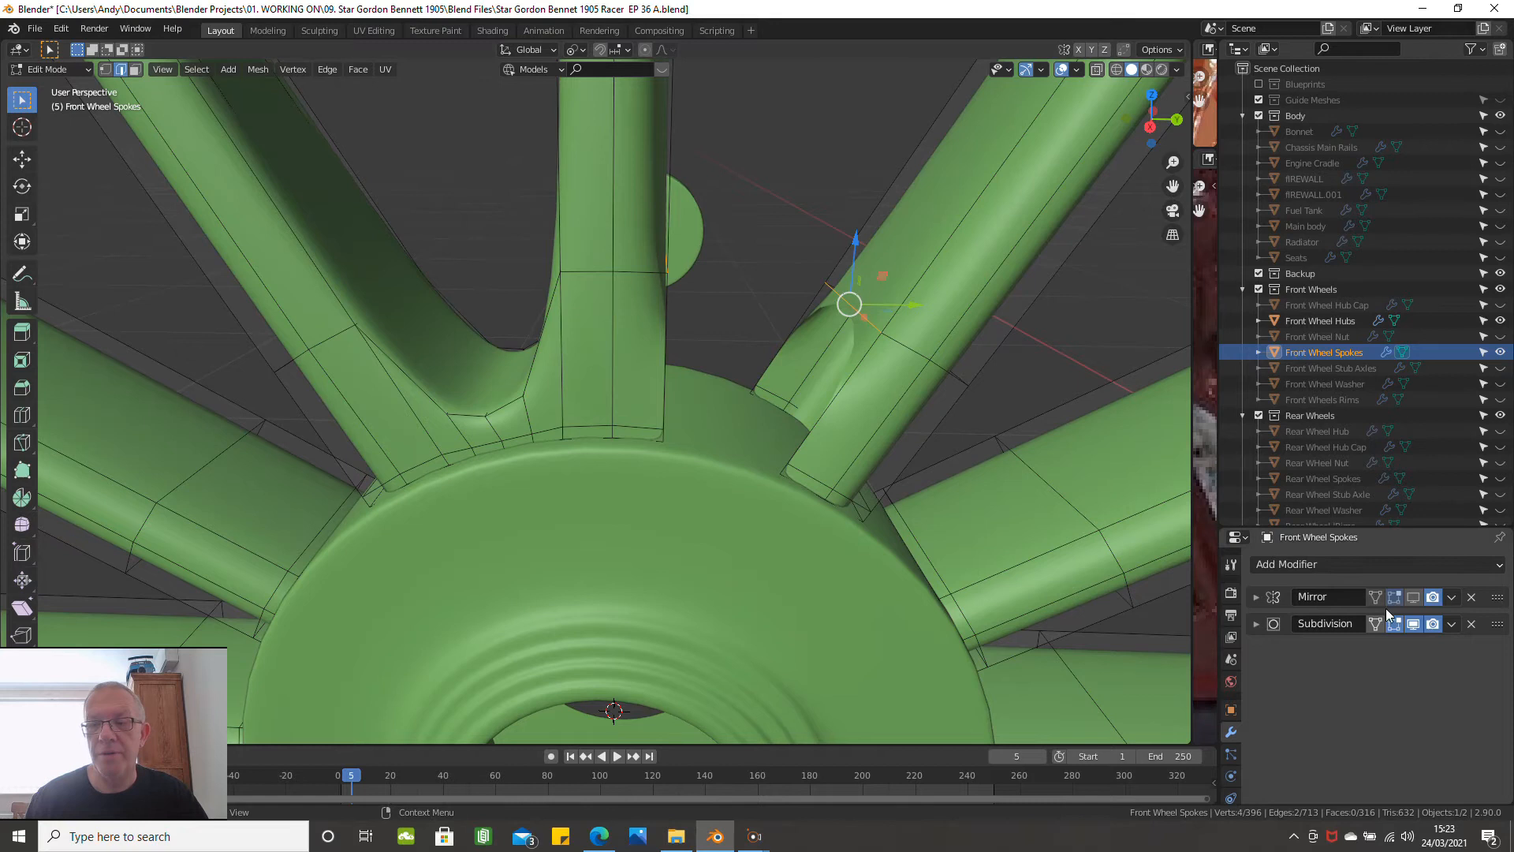
pyautogui.click(1417, 625)
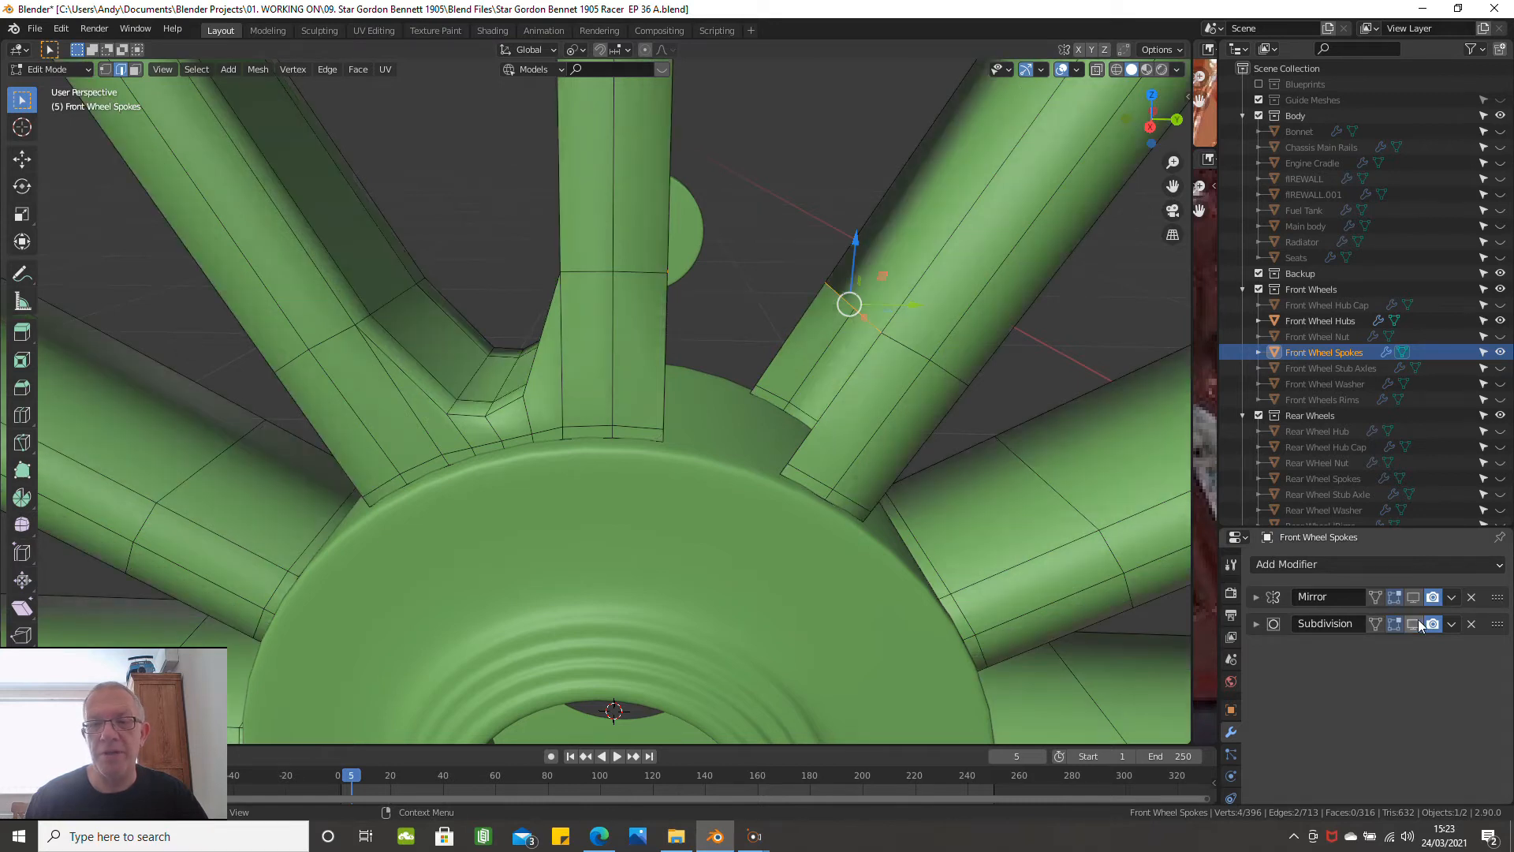
pyautogui.moveTo(1020, 375); pyautogui.dragTo(1007, 377, button='middle')
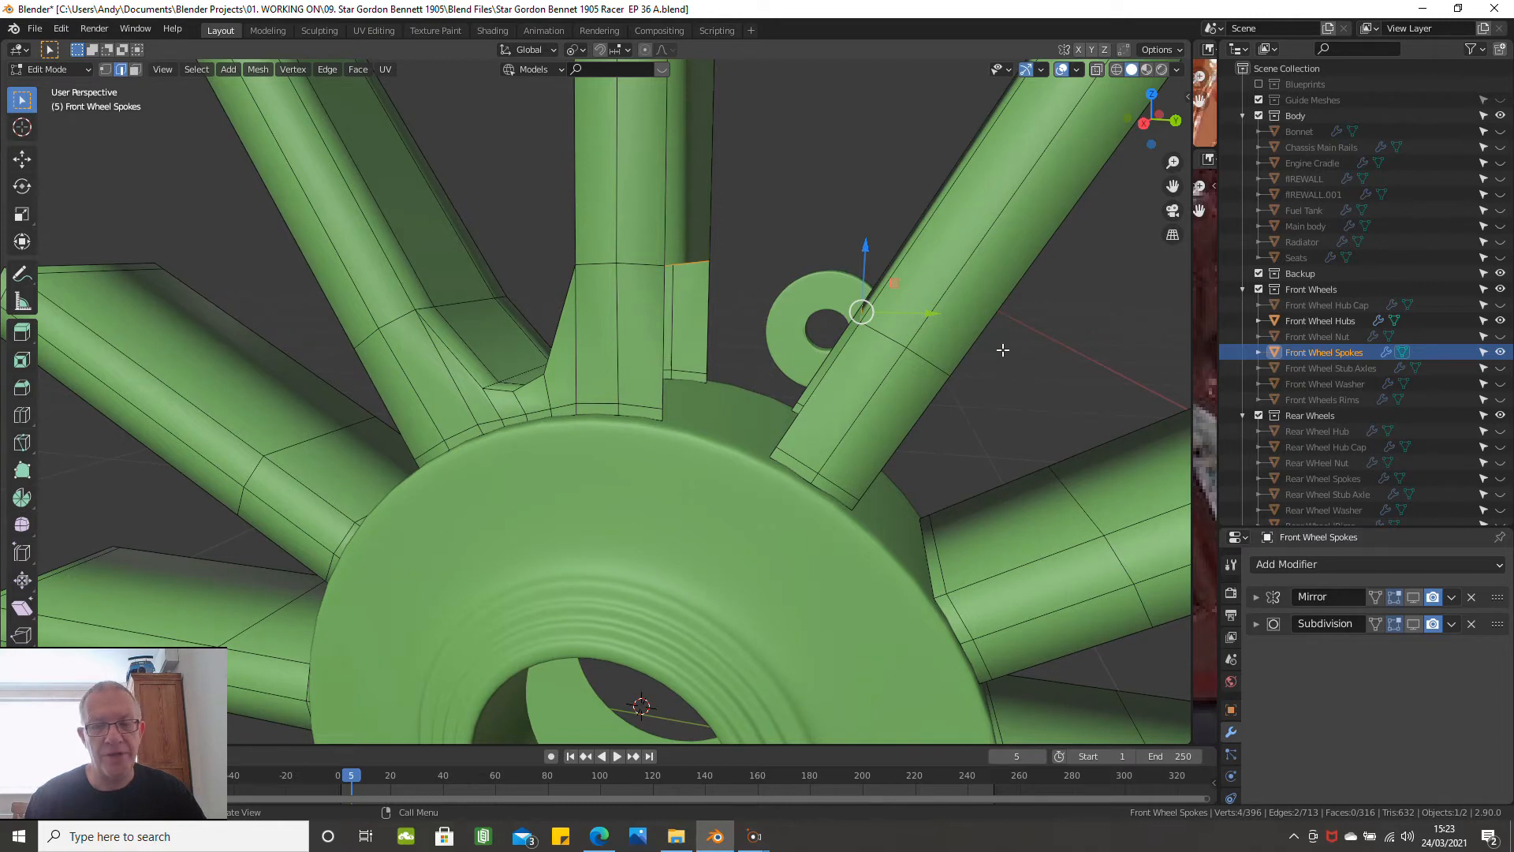
pyautogui.rightClick(1042, 356)
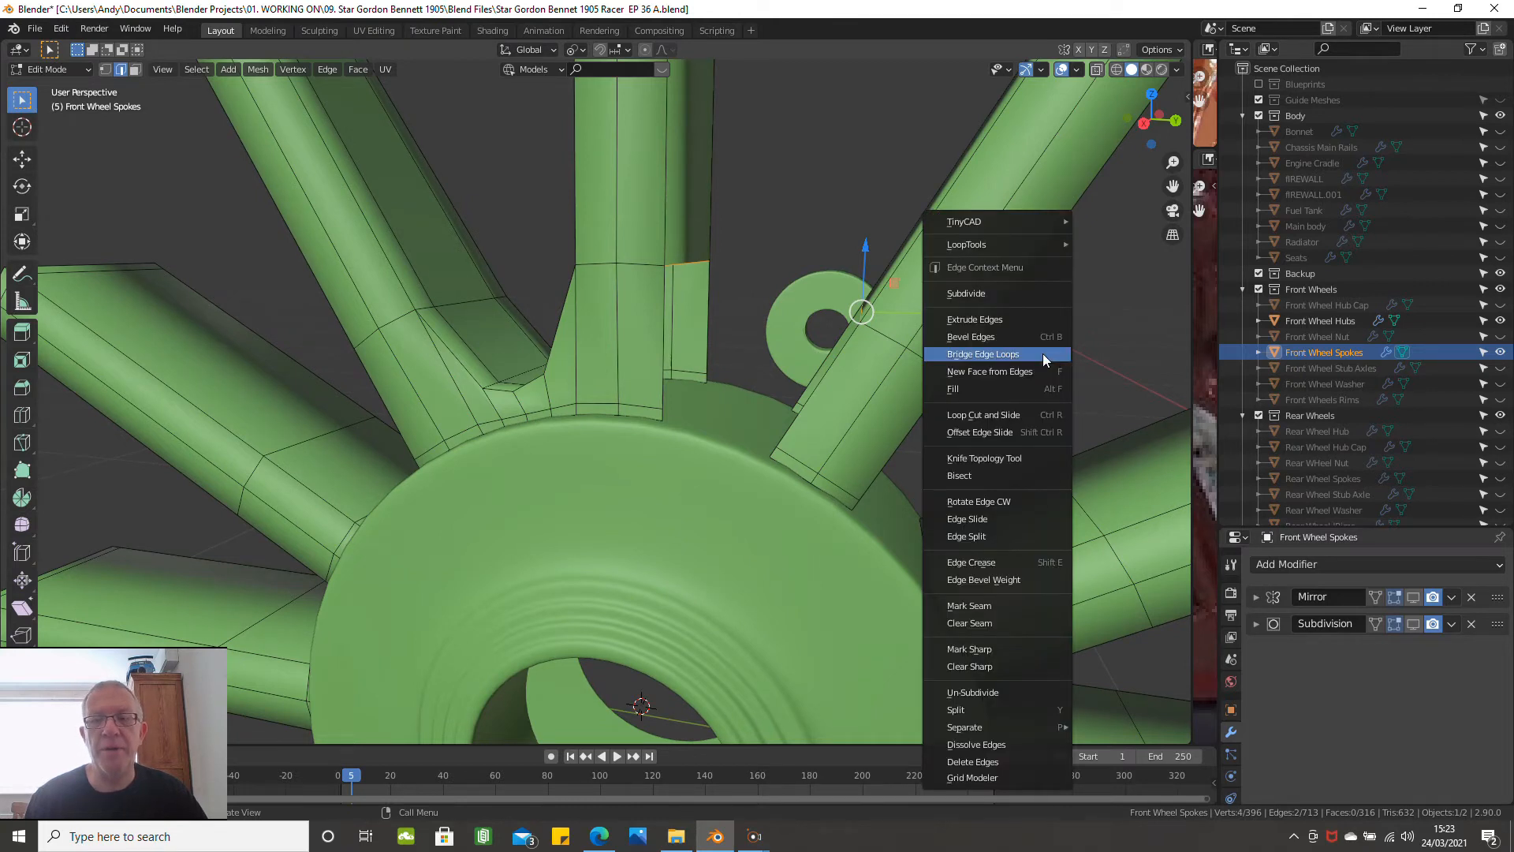
pyautogui.click(1043, 353)
# Add three evenly spaced loop cuts across the bridging face between the two spokes
pyautogui.moveTo(864, 330); pyautogui.dragTo(821, 359, button='middle')
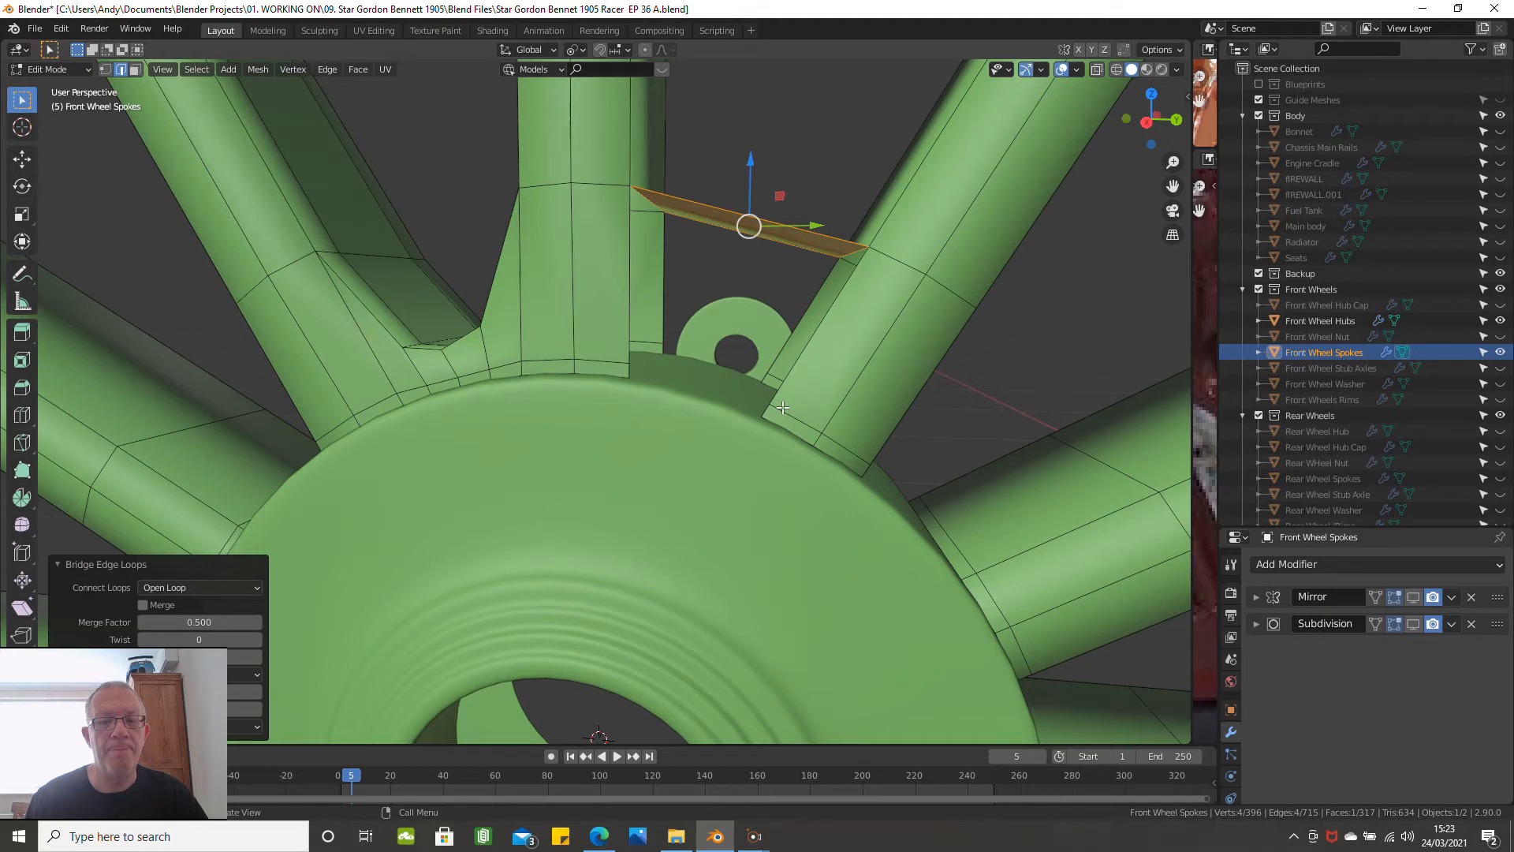
pyautogui.moveTo(783, 408)
pyautogui.mouseDown(button='middle')
pyautogui.moveTo(779, 432)
pyautogui.moveTo(780, 406)
pyautogui.mouseUp(button='middle')
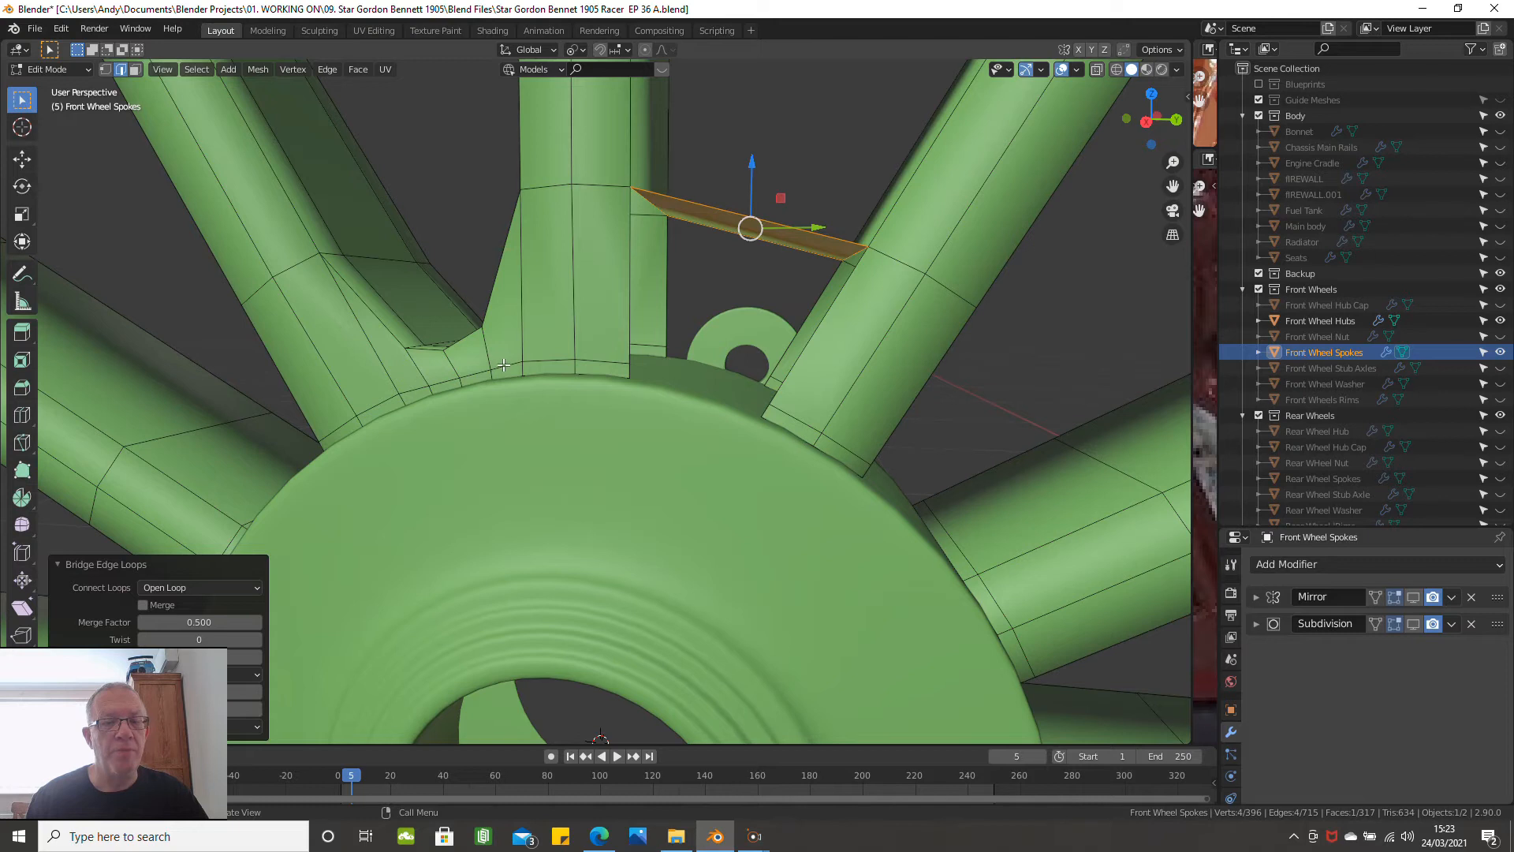
pyautogui.scroll(1, 503, 364)
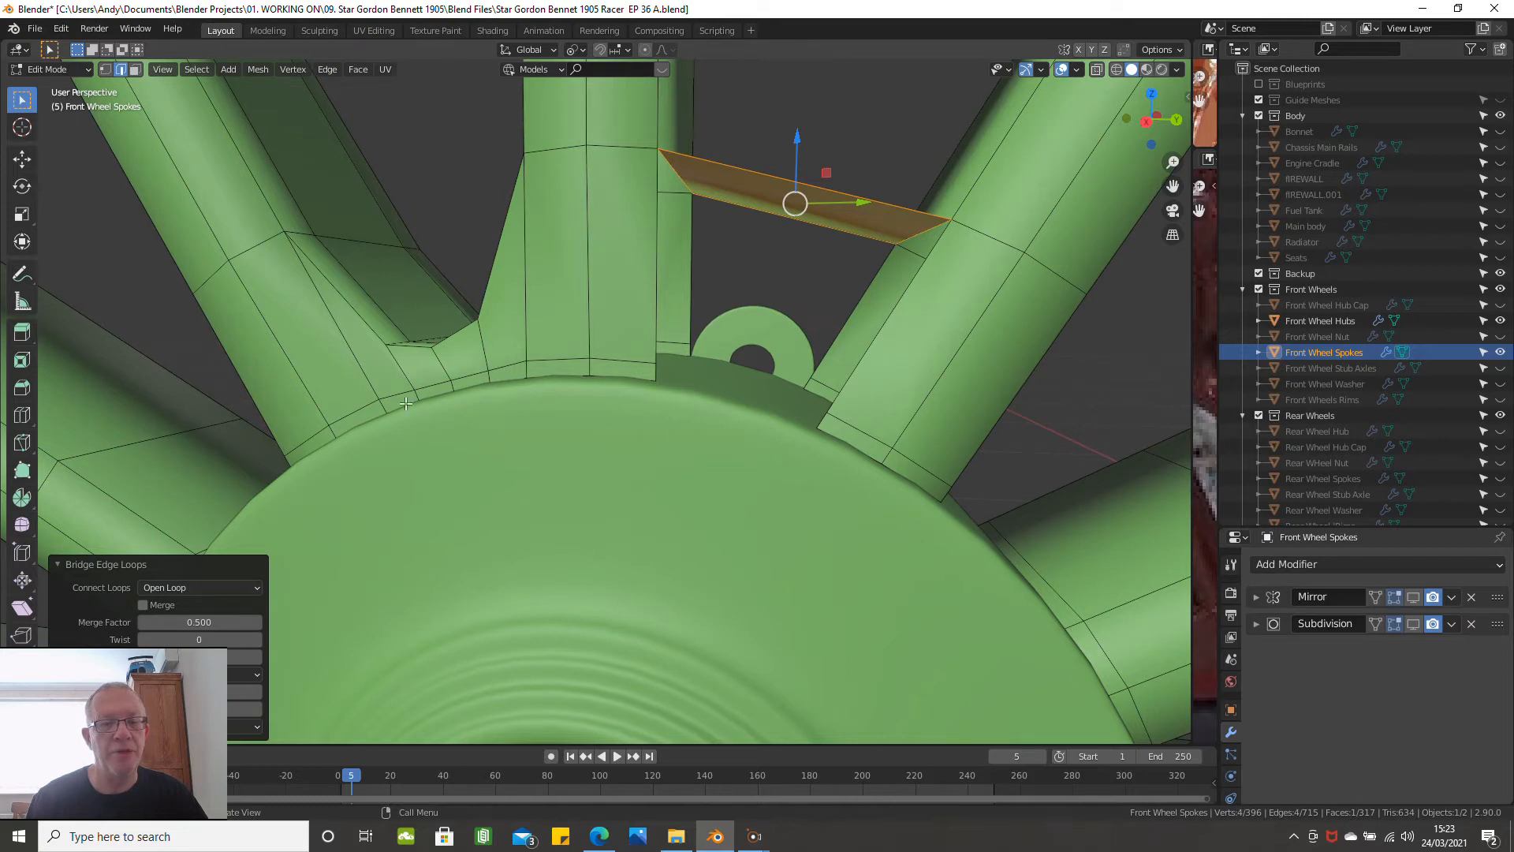
pyautogui.moveTo(689, 288)
pyautogui.mouseDown(button='middle')
pyautogui.moveTo(665, 307)
pyautogui.moveTo(693, 287)
pyautogui.mouseUp(button='middle')
pyautogui.moveTo(472, 371); pyautogui.dragTo(460, 343, button='middle')
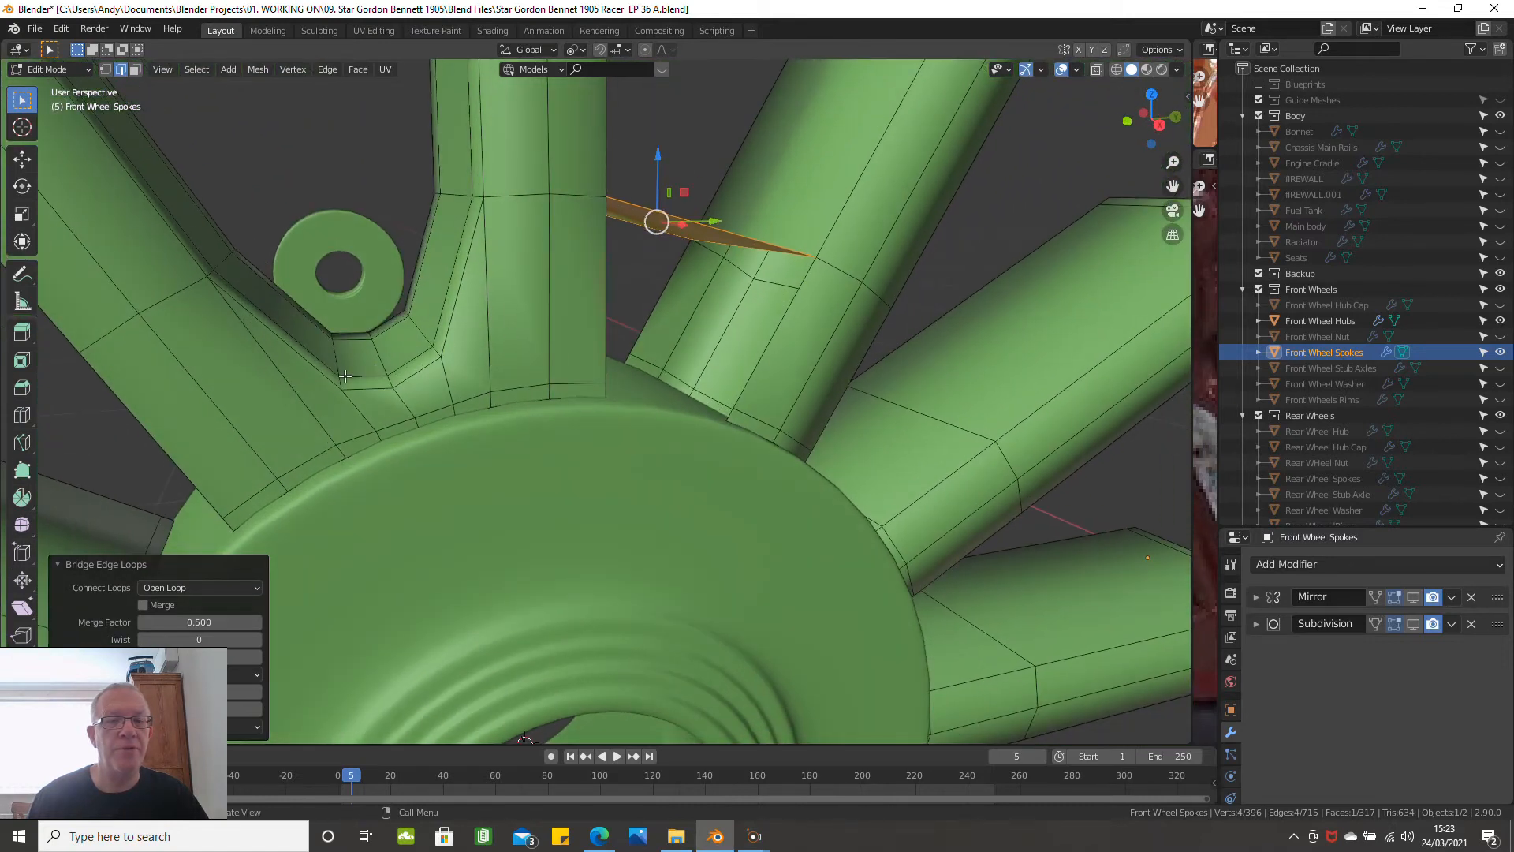
pyautogui.moveTo(345, 376); pyautogui.dragTo(702, 236, button='middle')
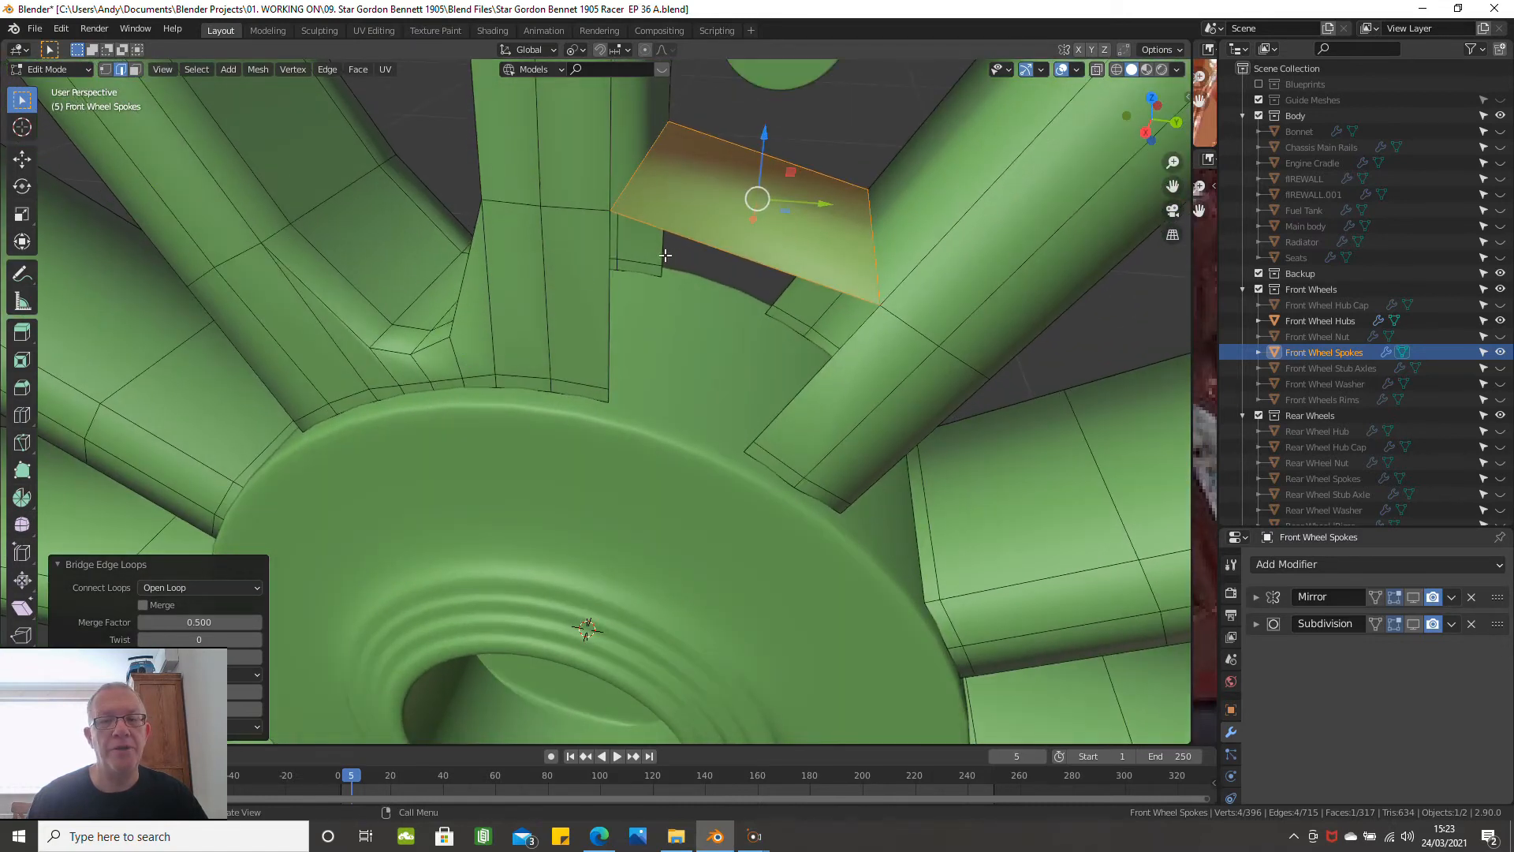
pyautogui.hotkey('ctrl', 'r')
pyautogui.scroll(2, 705, 247)
pyautogui.click(705, 247)
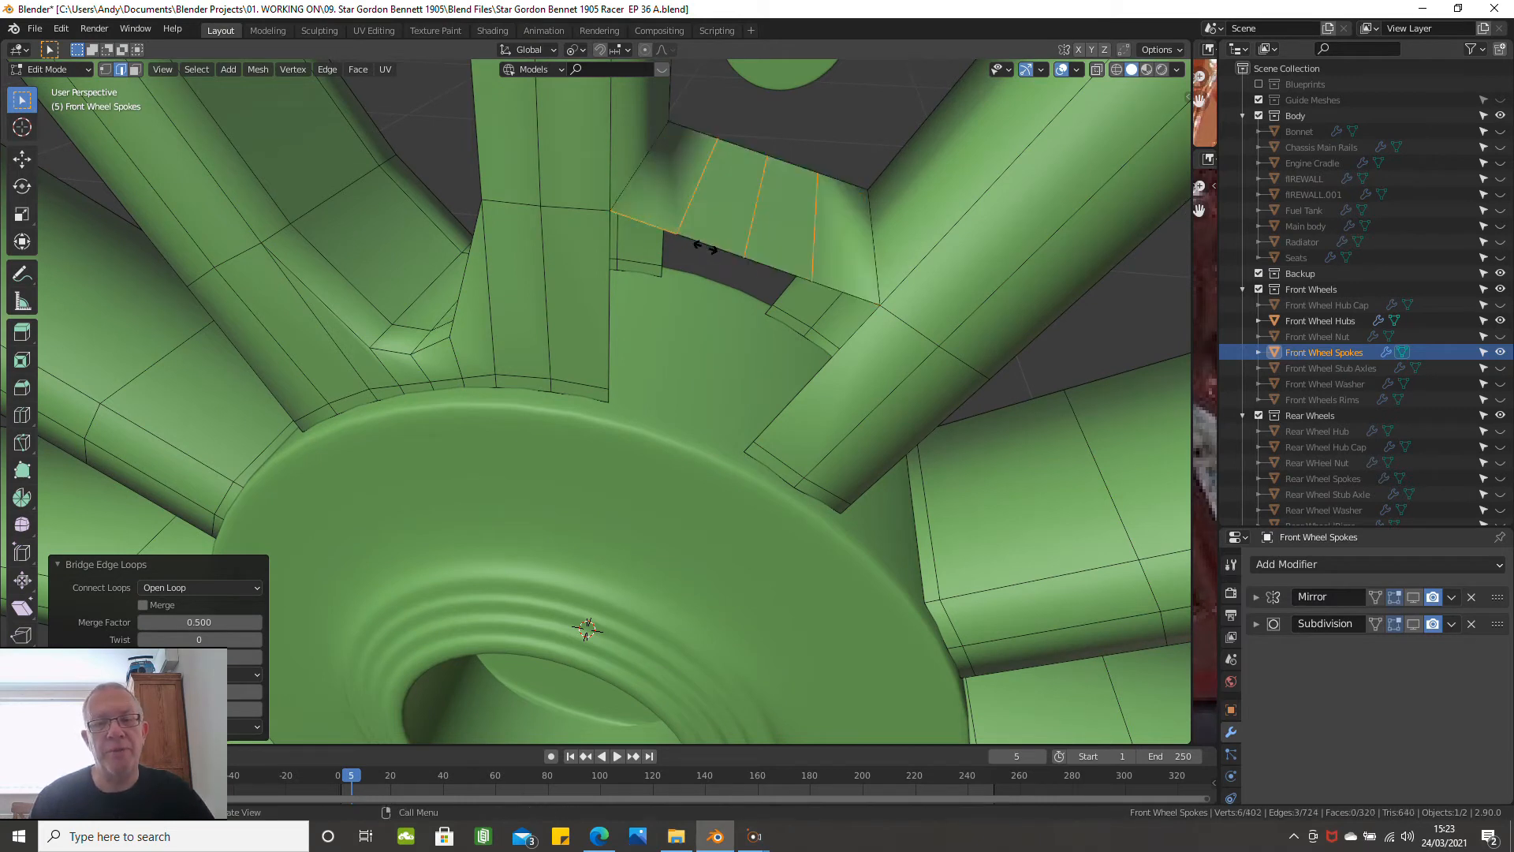
pyautogui.rightClick(705, 247)
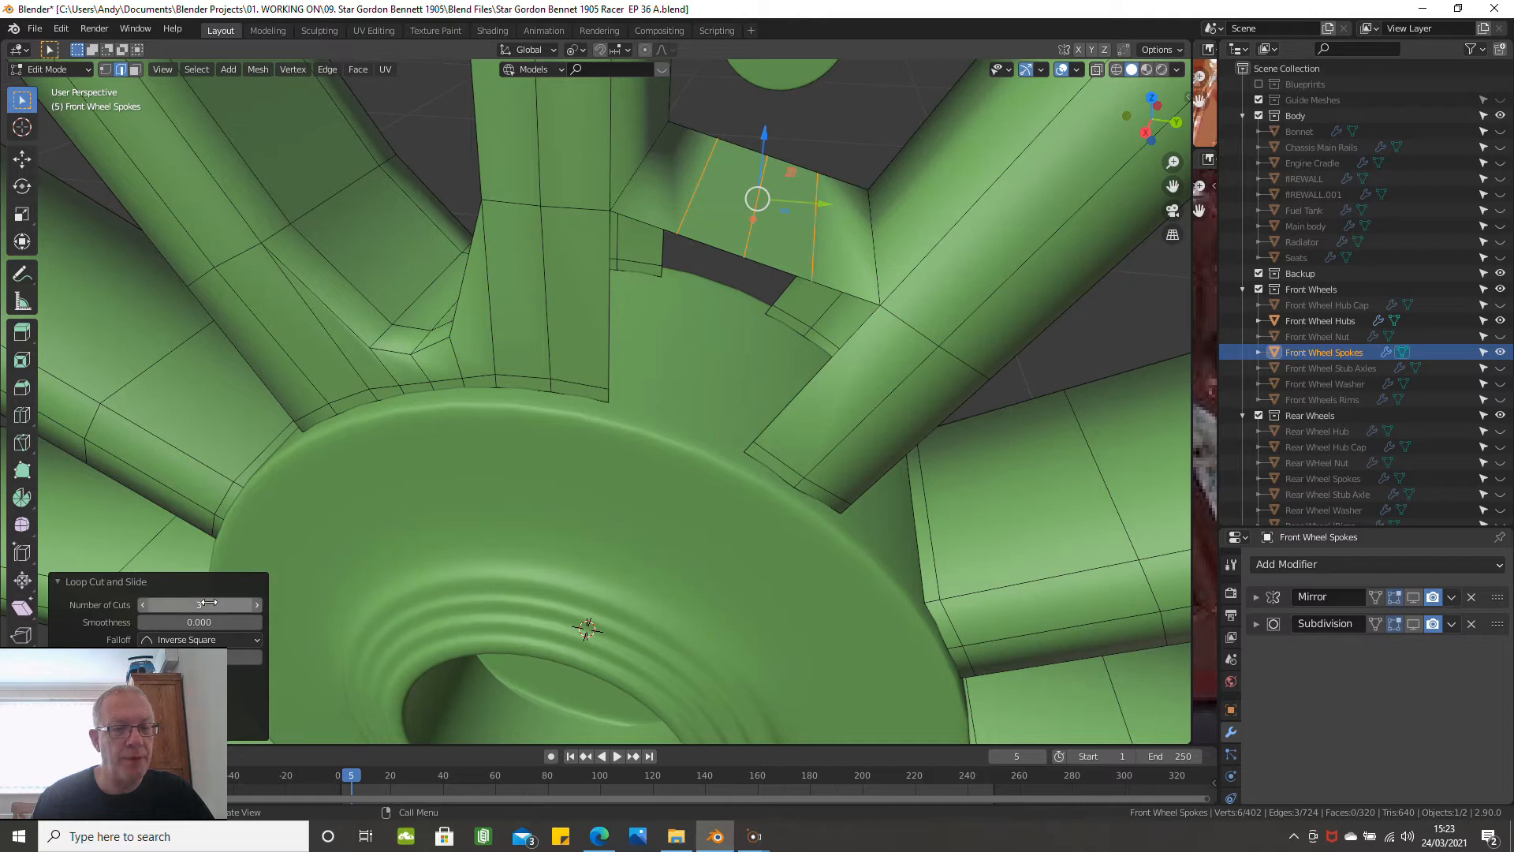
pyautogui.click(63, 578)
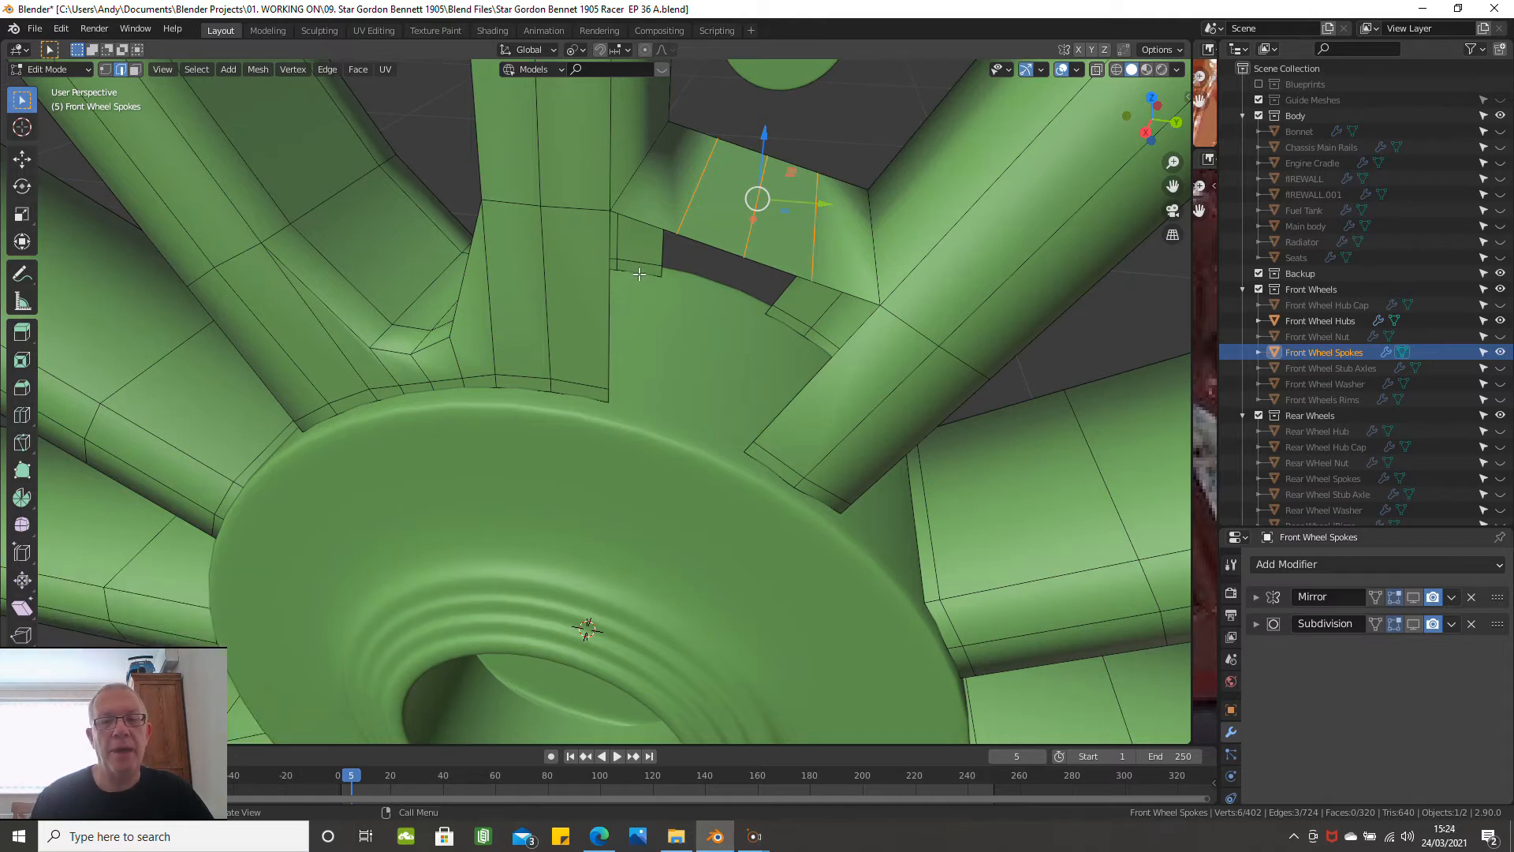
# Set the transform orientation to Normal and move the three loop cuts about 0.035 m toward the hub in right orthographic view
pyautogui.scroll(-1, 643, 272)
pyautogui.moveTo(655, 252); pyautogui.dragTo(656, 227, button='middle')
pyautogui.scroll(4, 650, 240)
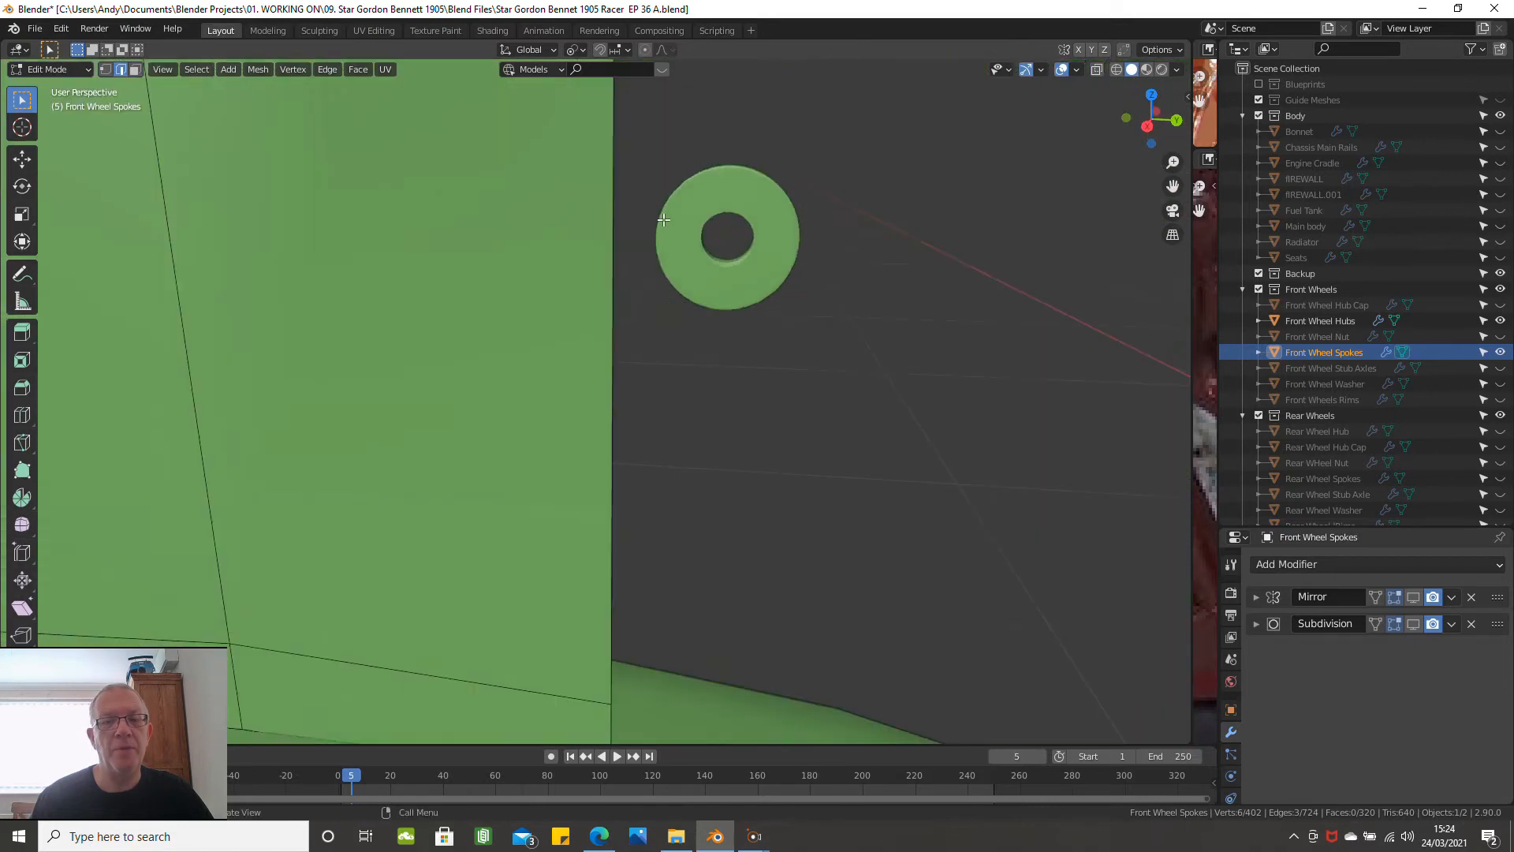
pyautogui.scroll(1, 632, 268)
pyautogui.scroll(-5, 631, 278)
pyautogui.press('KP_3')
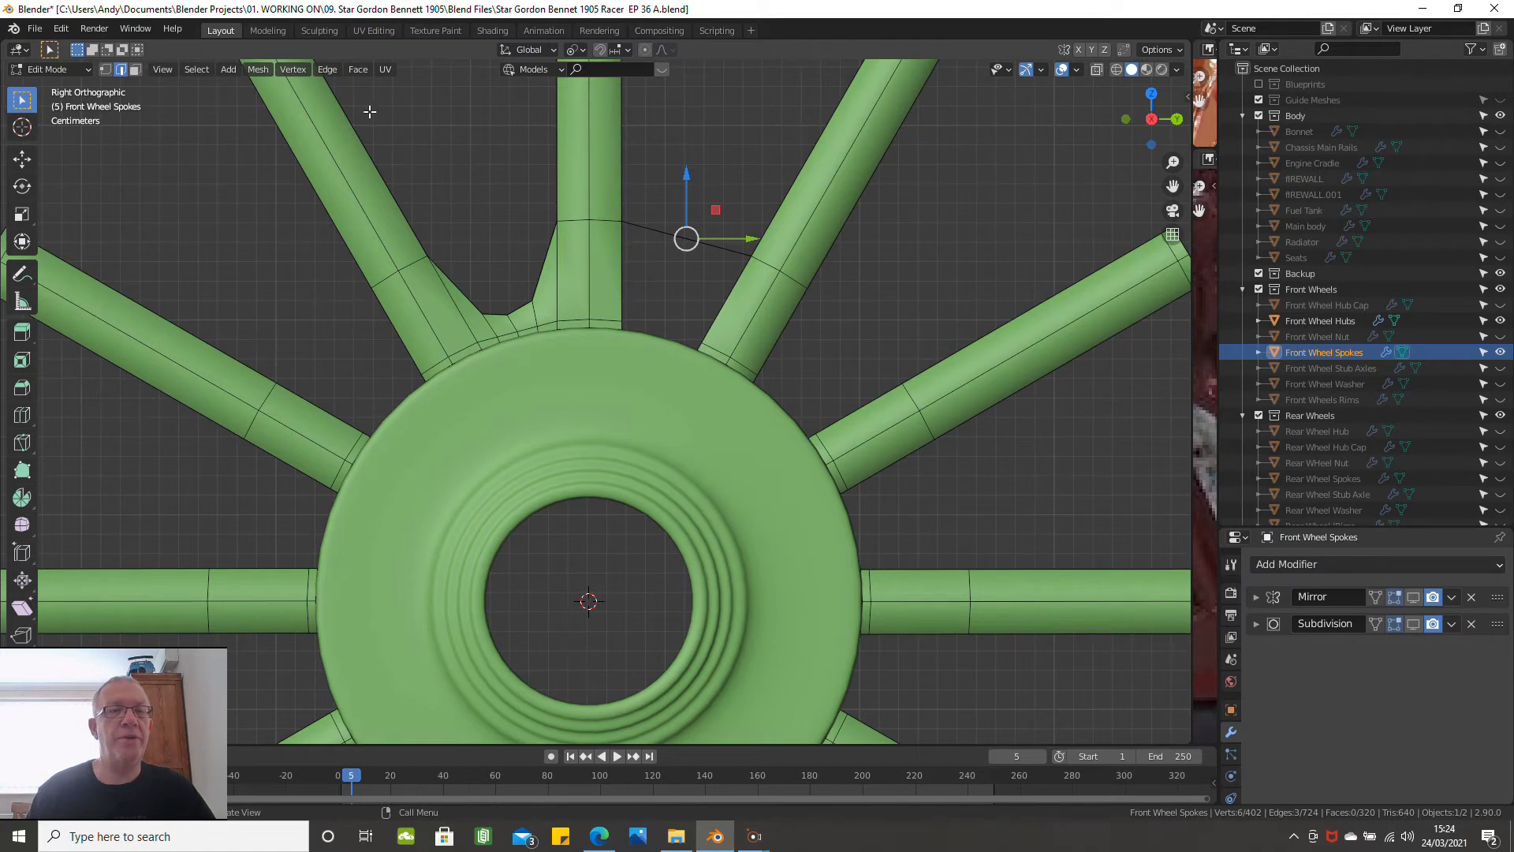
pyautogui.click(534, 49)
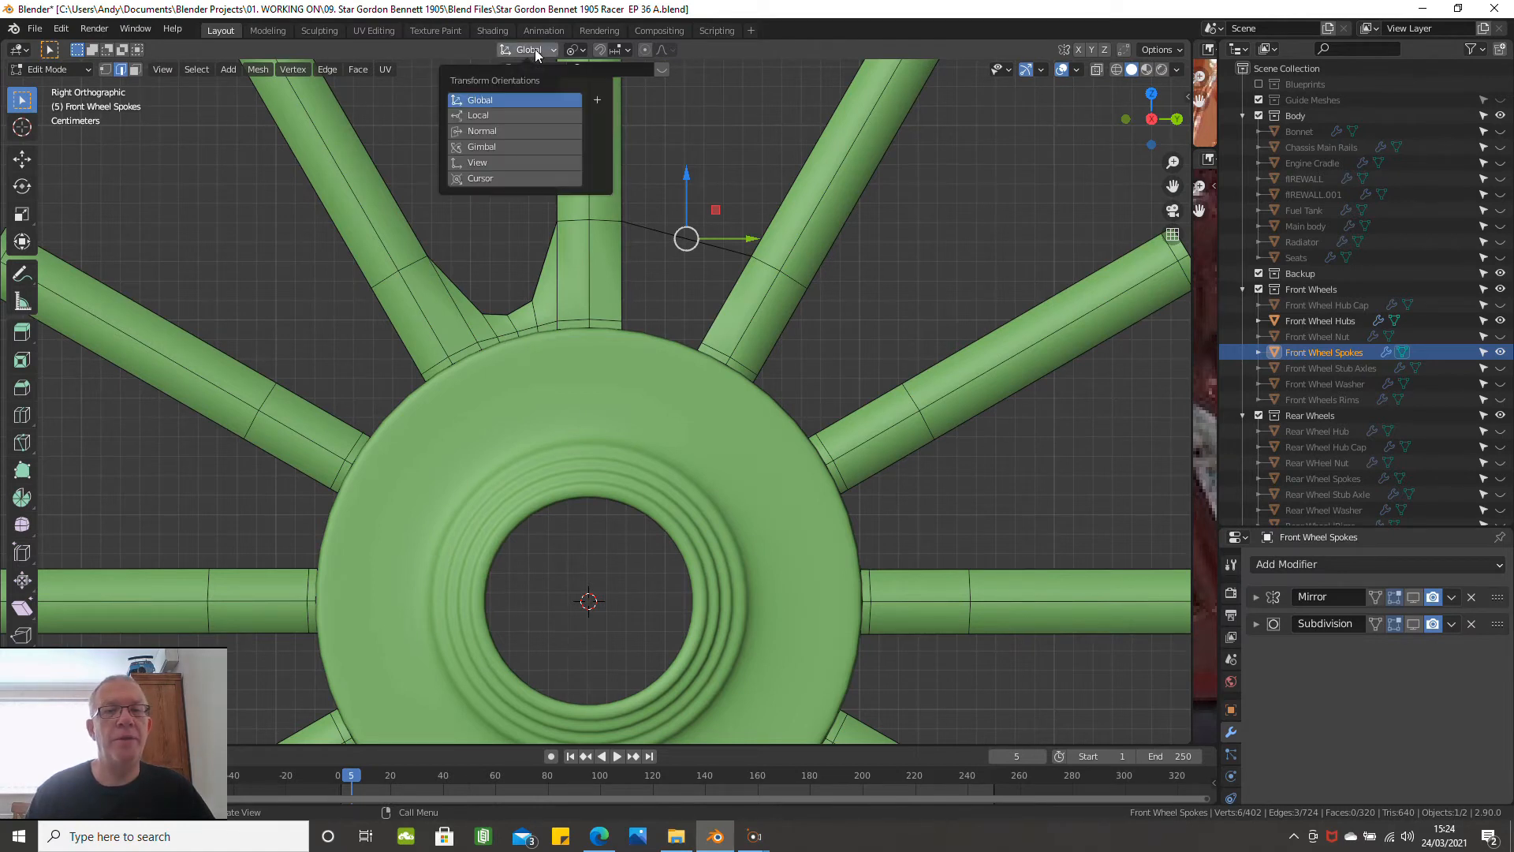
pyautogui.click(507, 131)
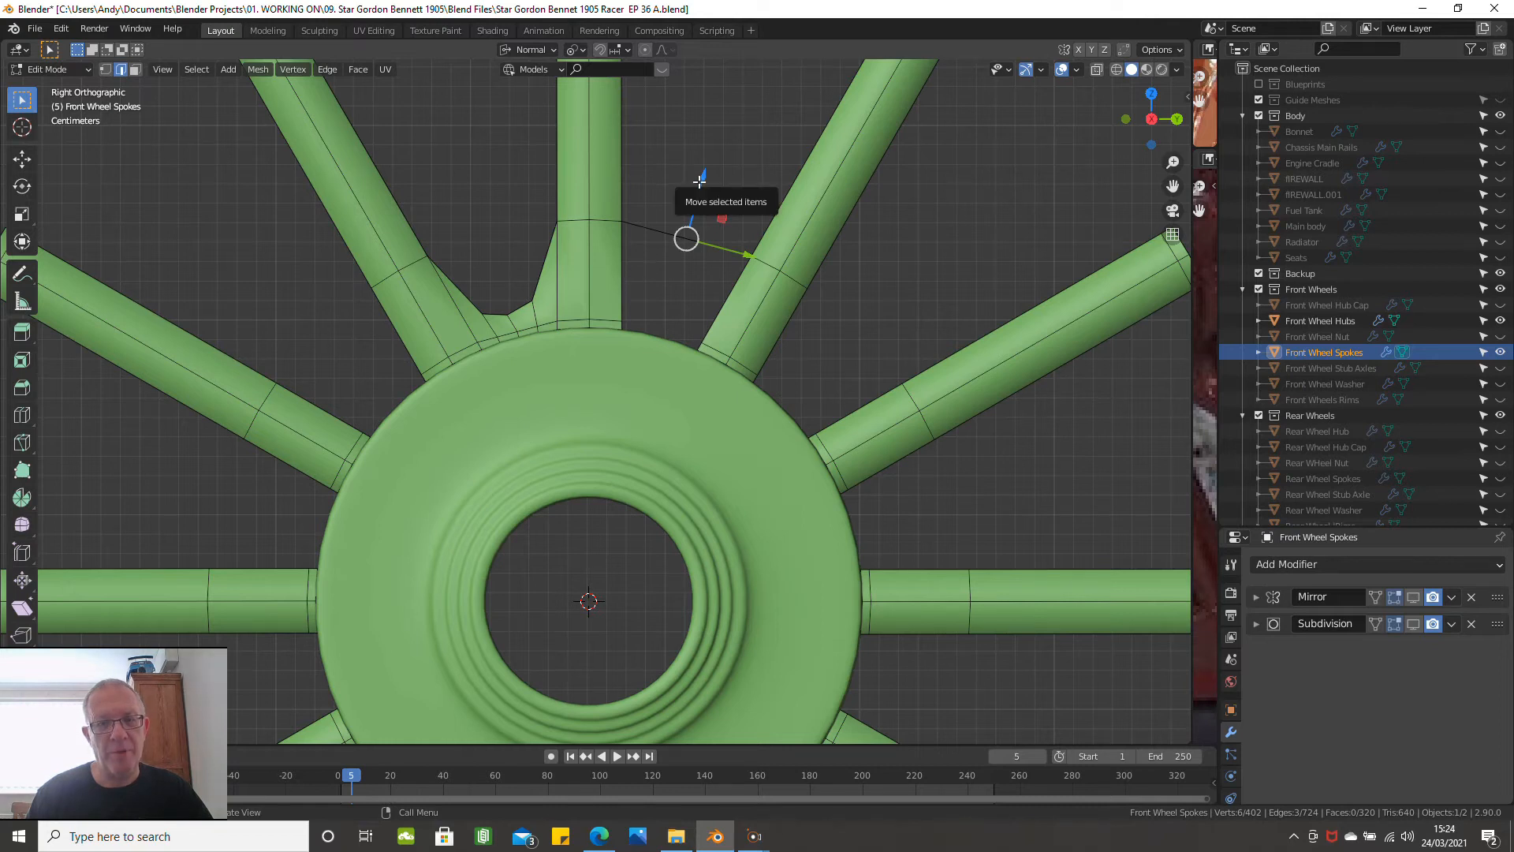
pyautogui.moveTo(700, 178); pyautogui.dragTo(689, 242)
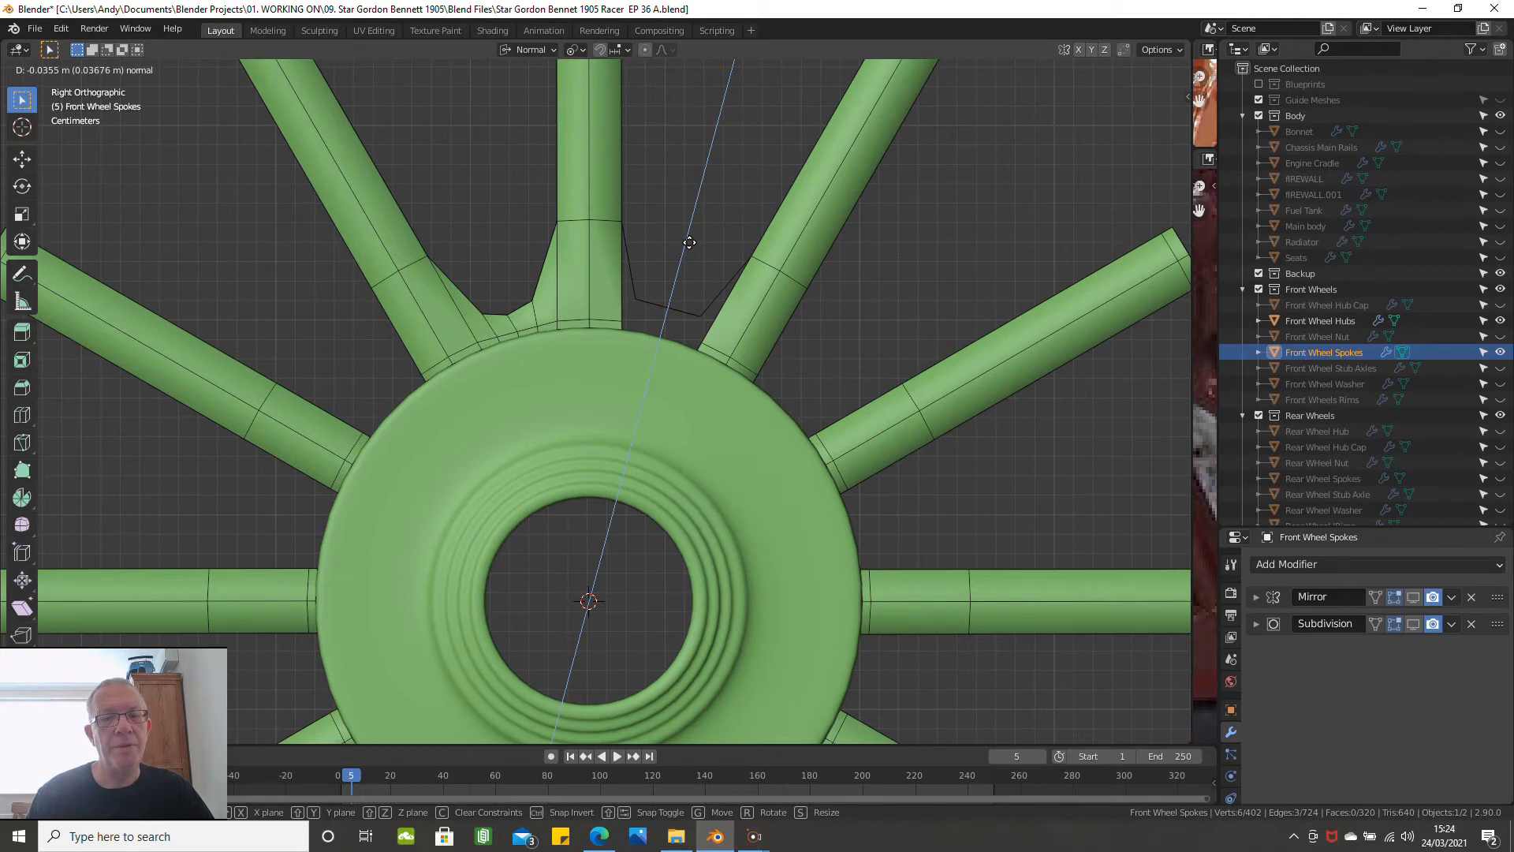
pyautogui.moveTo(689, 242); pyautogui.dragTo(689, 240)
# Move only the bridge's middle cross edge slightly further toward the hub along its normal axis to round the web
pyautogui.moveTo(671, 255); pyautogui.dragTo(661, 316, button='middle')
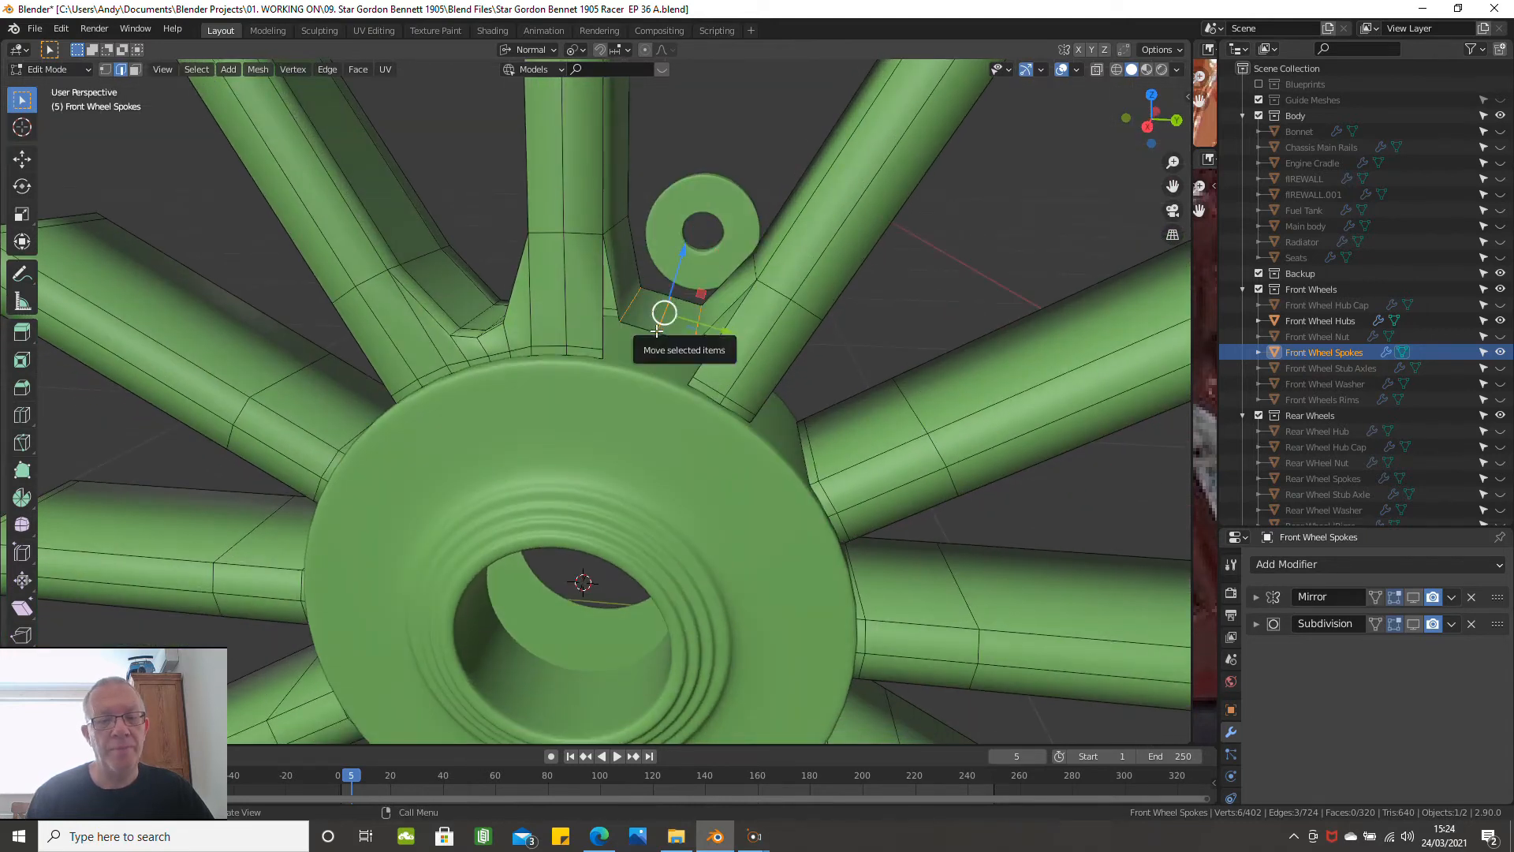
pyautogui.keyDown('alt'); pyautogui.click(656, 331); pyautogui.keyUp('alt')
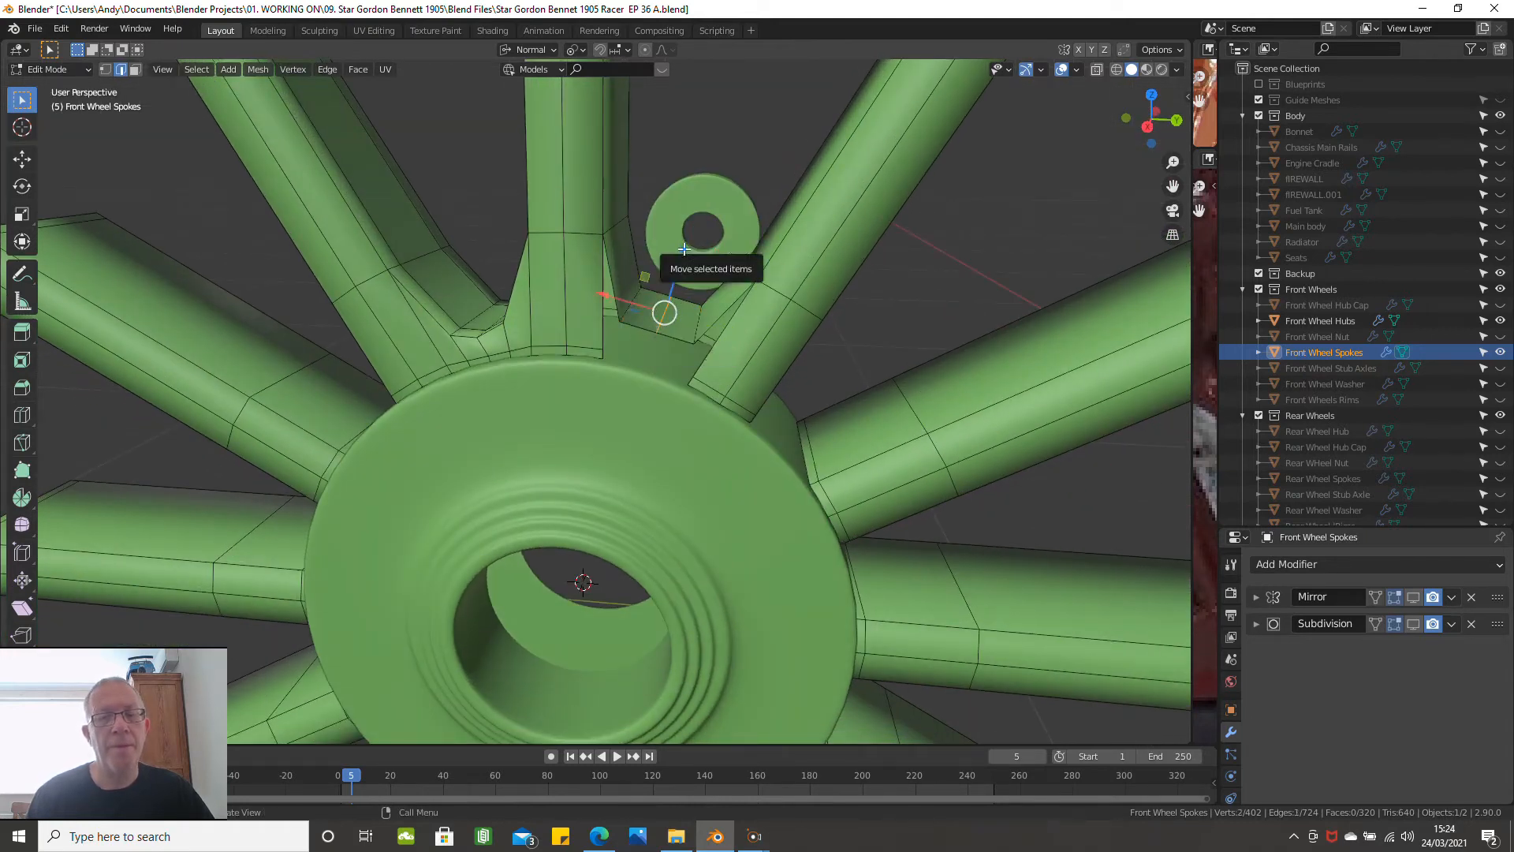
pyautogui.press('KP_3')
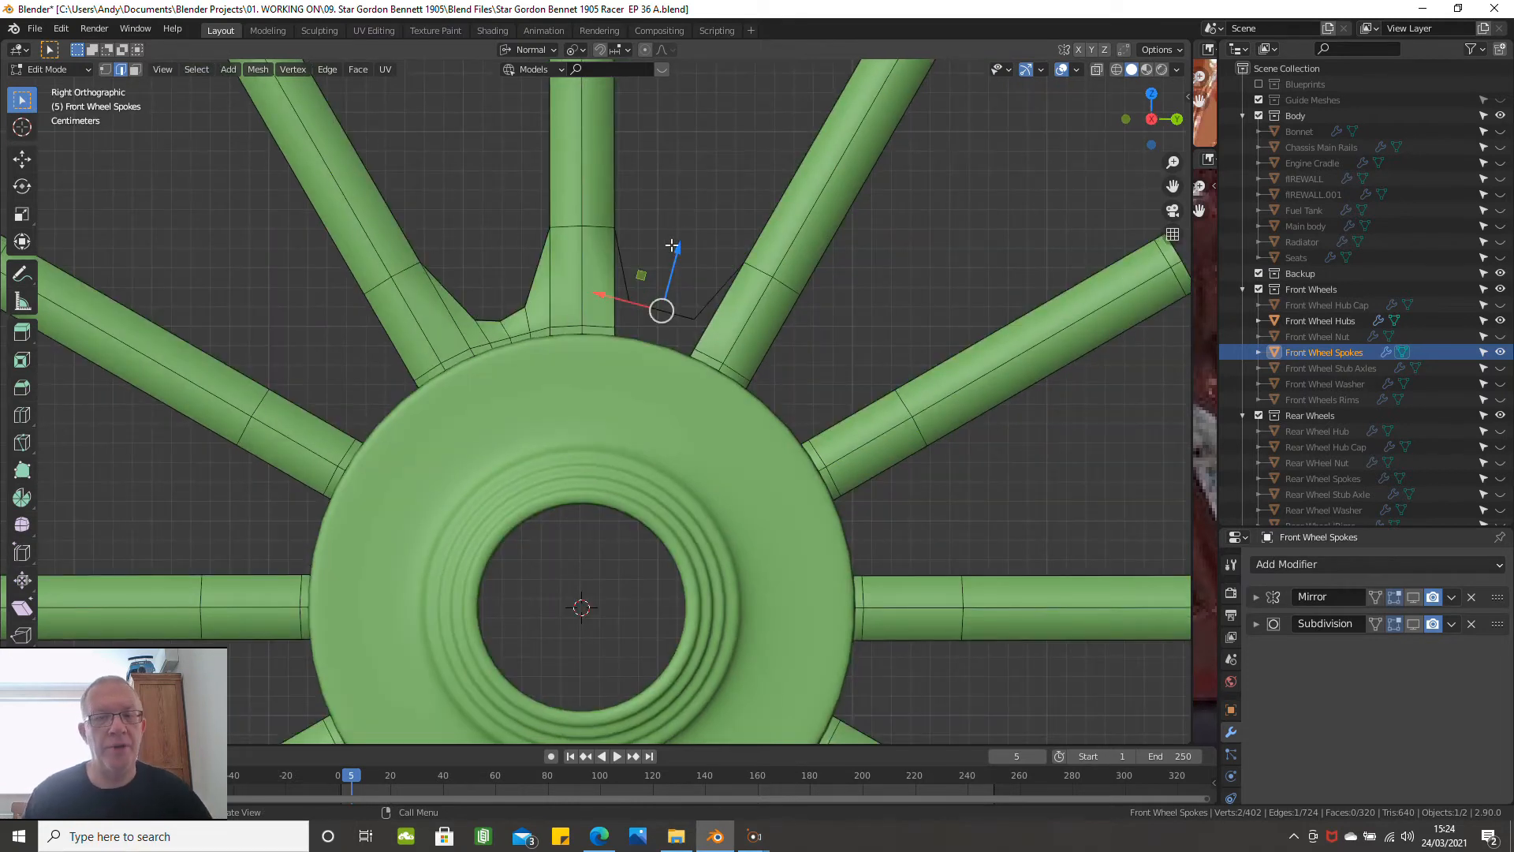
pyautogui.moveTo(675, 253); pyautogui.dragTo(667, 270)
# Bridge the short end edges of the top spoke and its neighbour along the hub rim with Bridge Edge Loops
pyautogui.moveTo(668, 269); pyautogui.dragTo(620, 322, button='middle')
pyautogui.scroll(5, 633, 295)
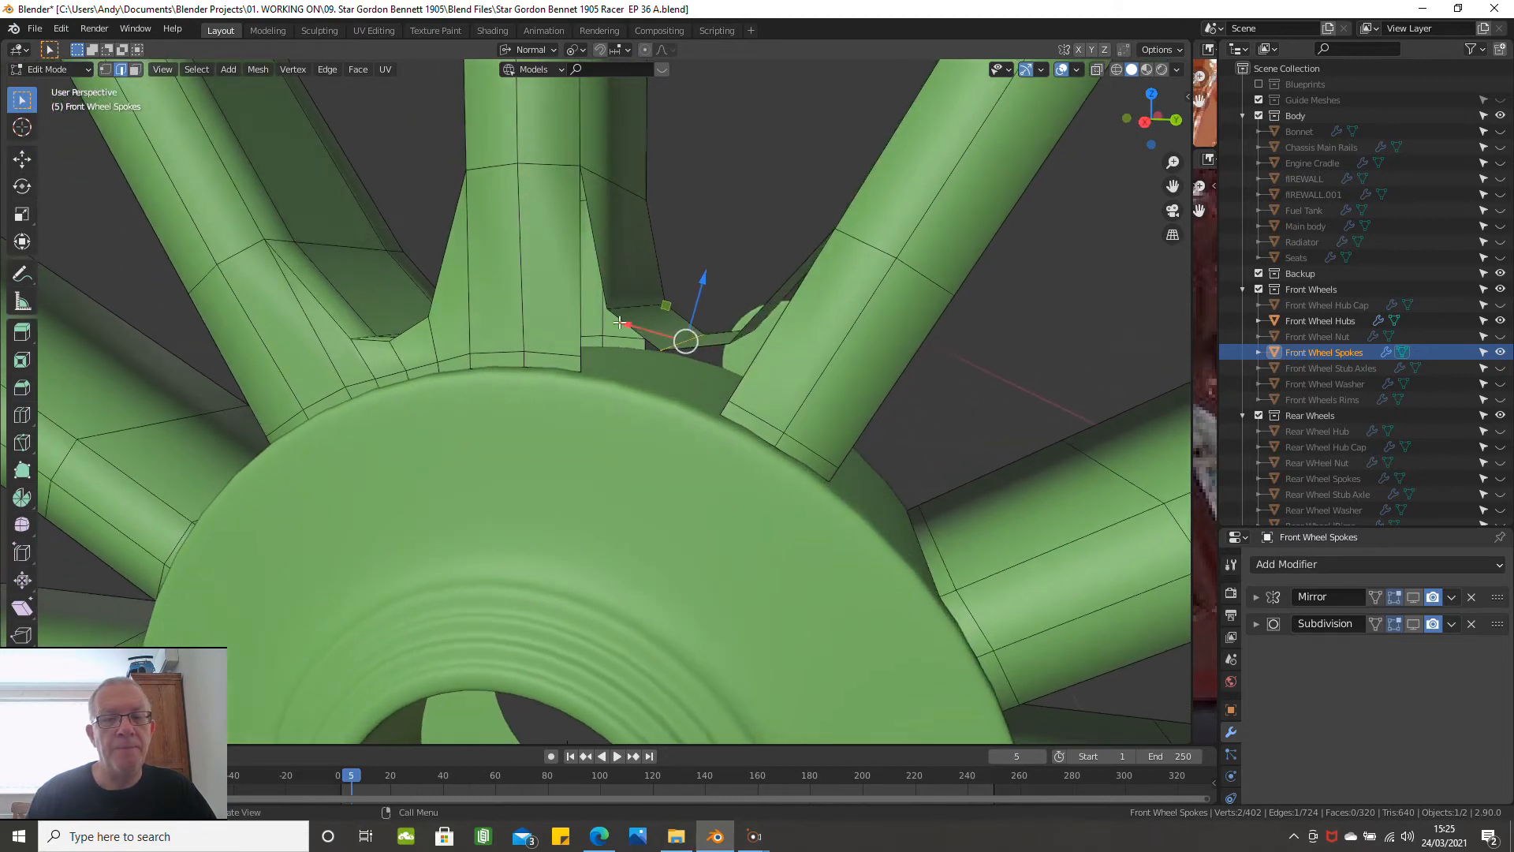
pyautogui.click(583, 363)
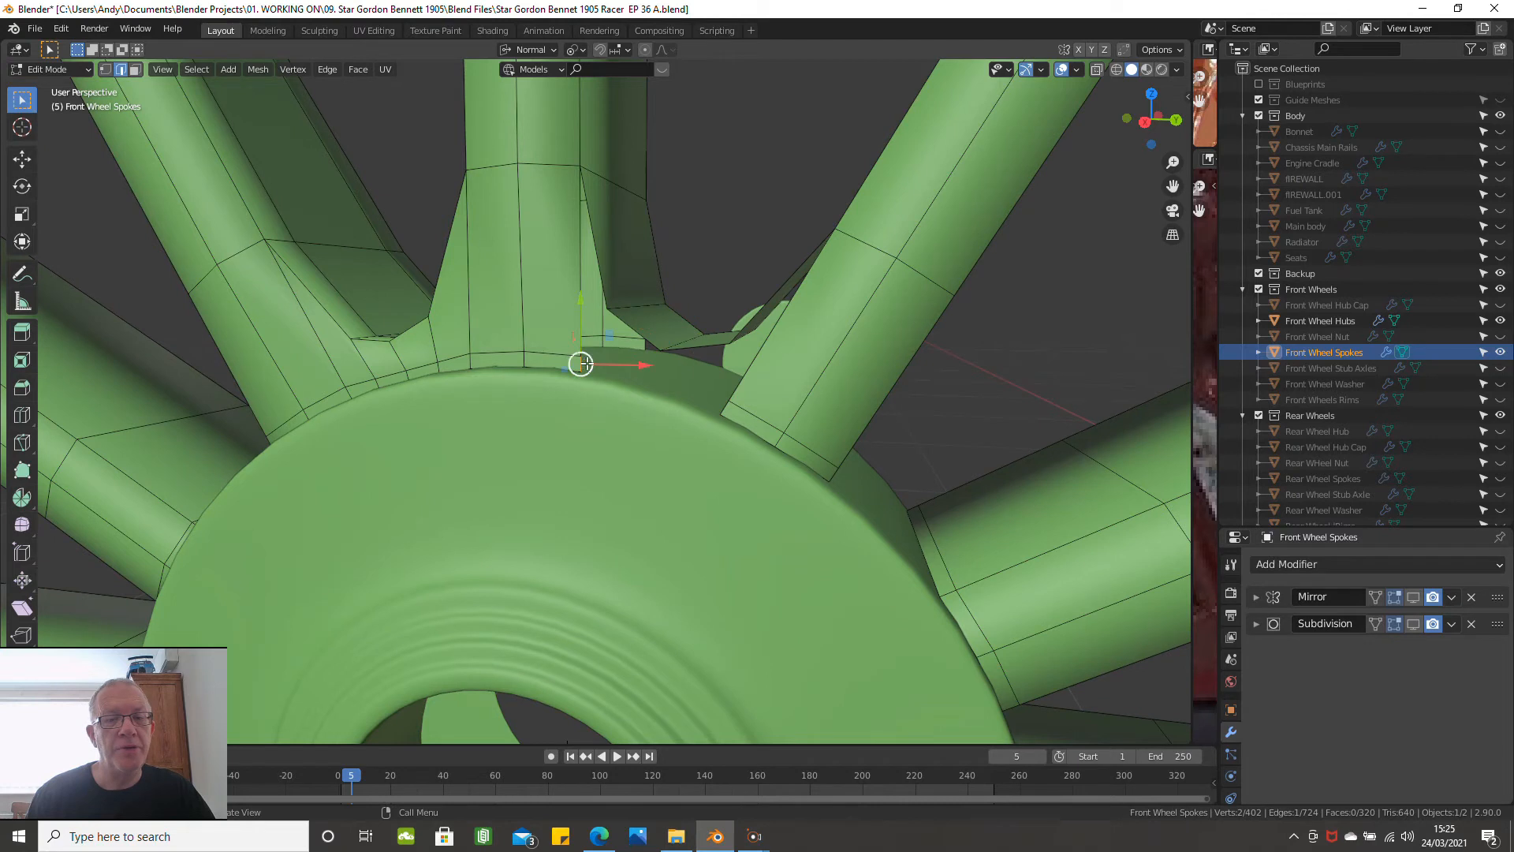
pyautogui.keyDown('shift'); pyautogui.click(722, 410); pyautogui.keyUp('shift')
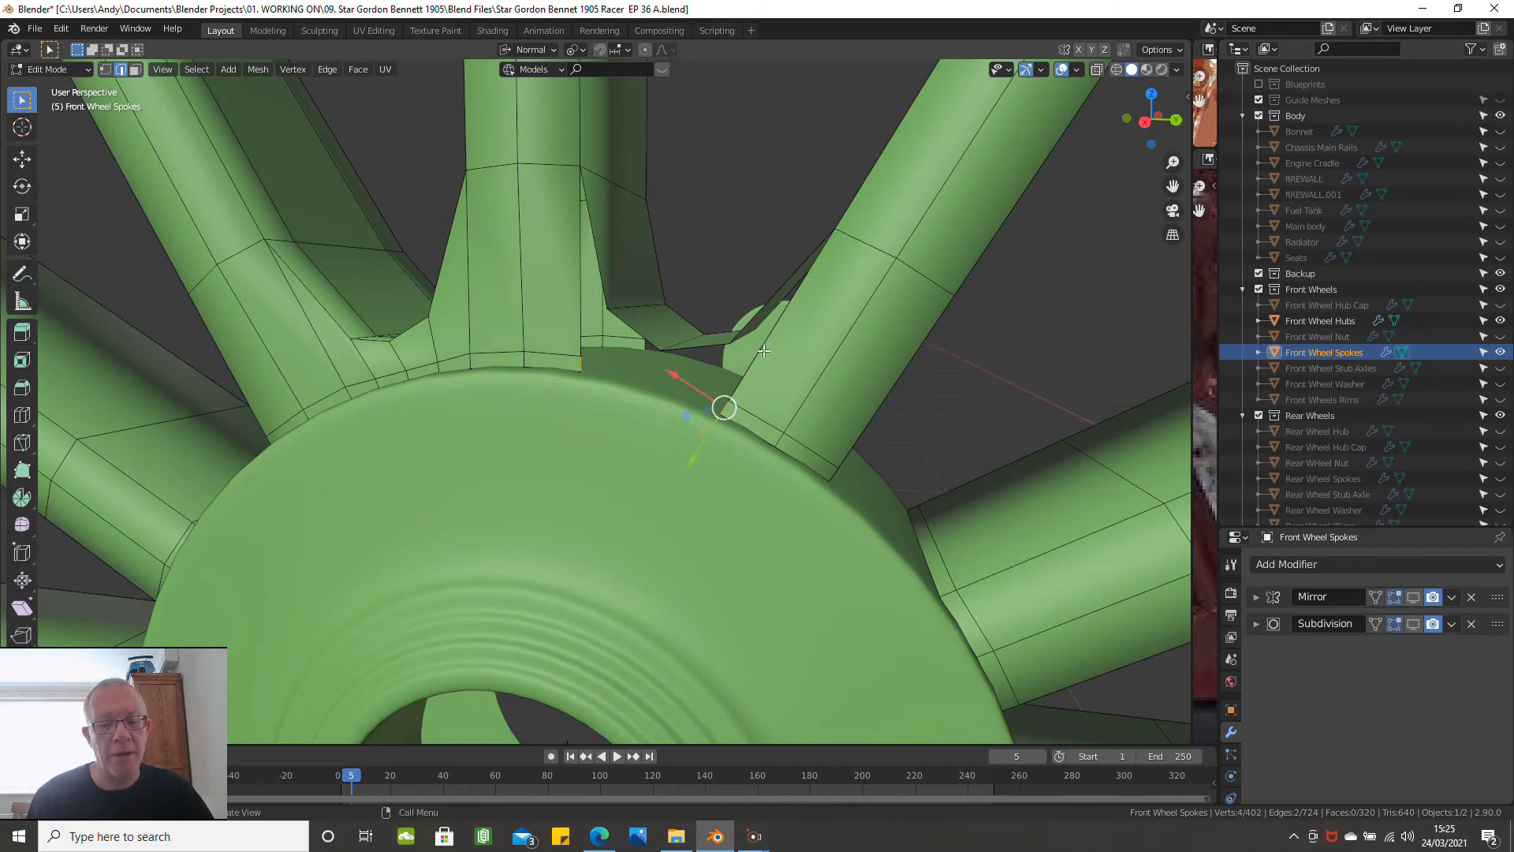
pyautogui.rightClick(733, 152)
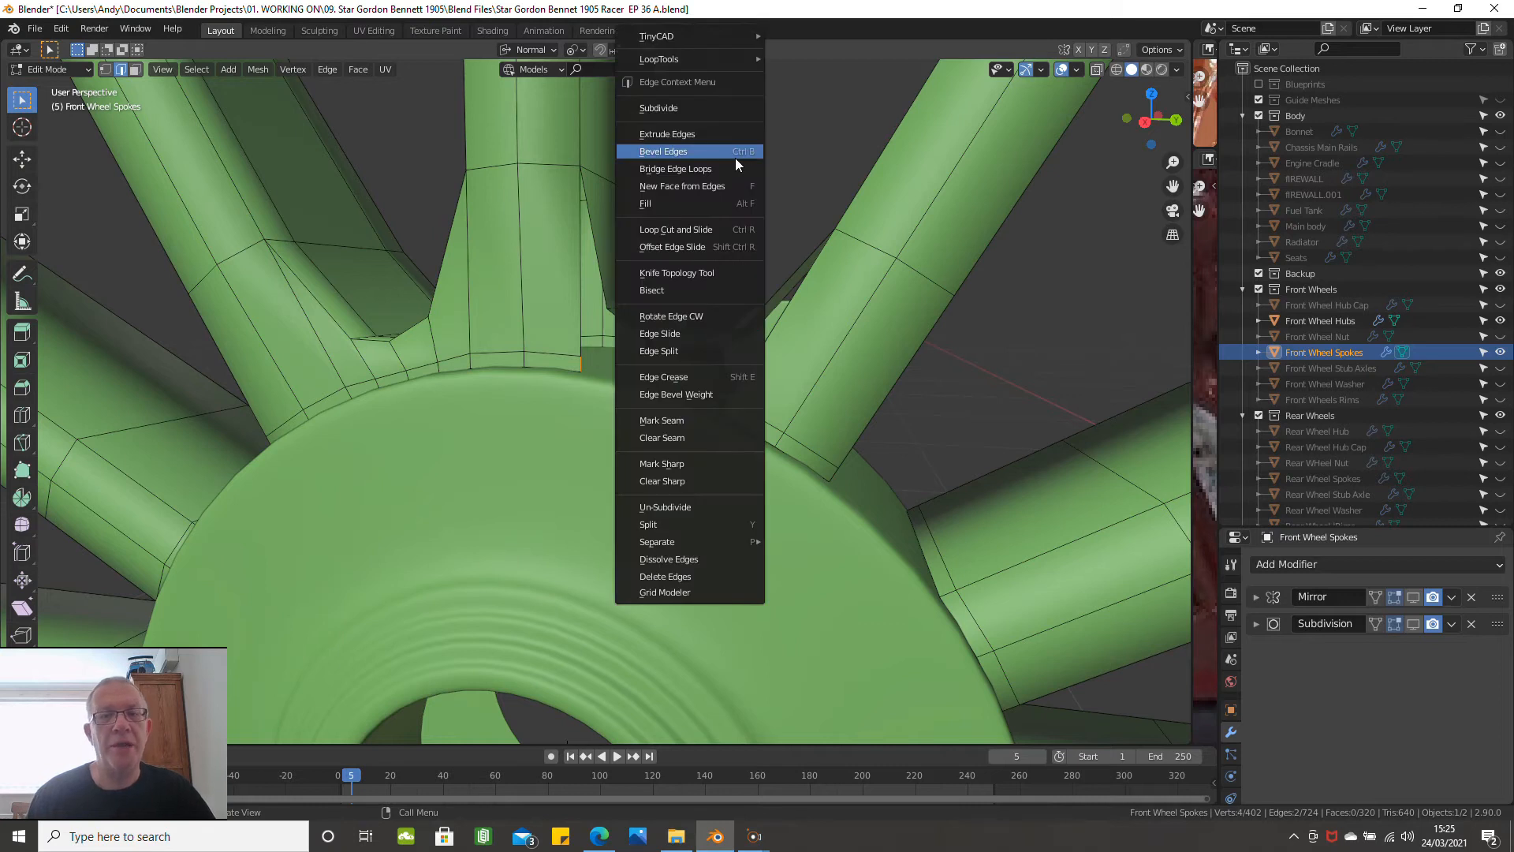
pyautogui.click(734, 167)
pyautogui.scroll(1, 729, 213)
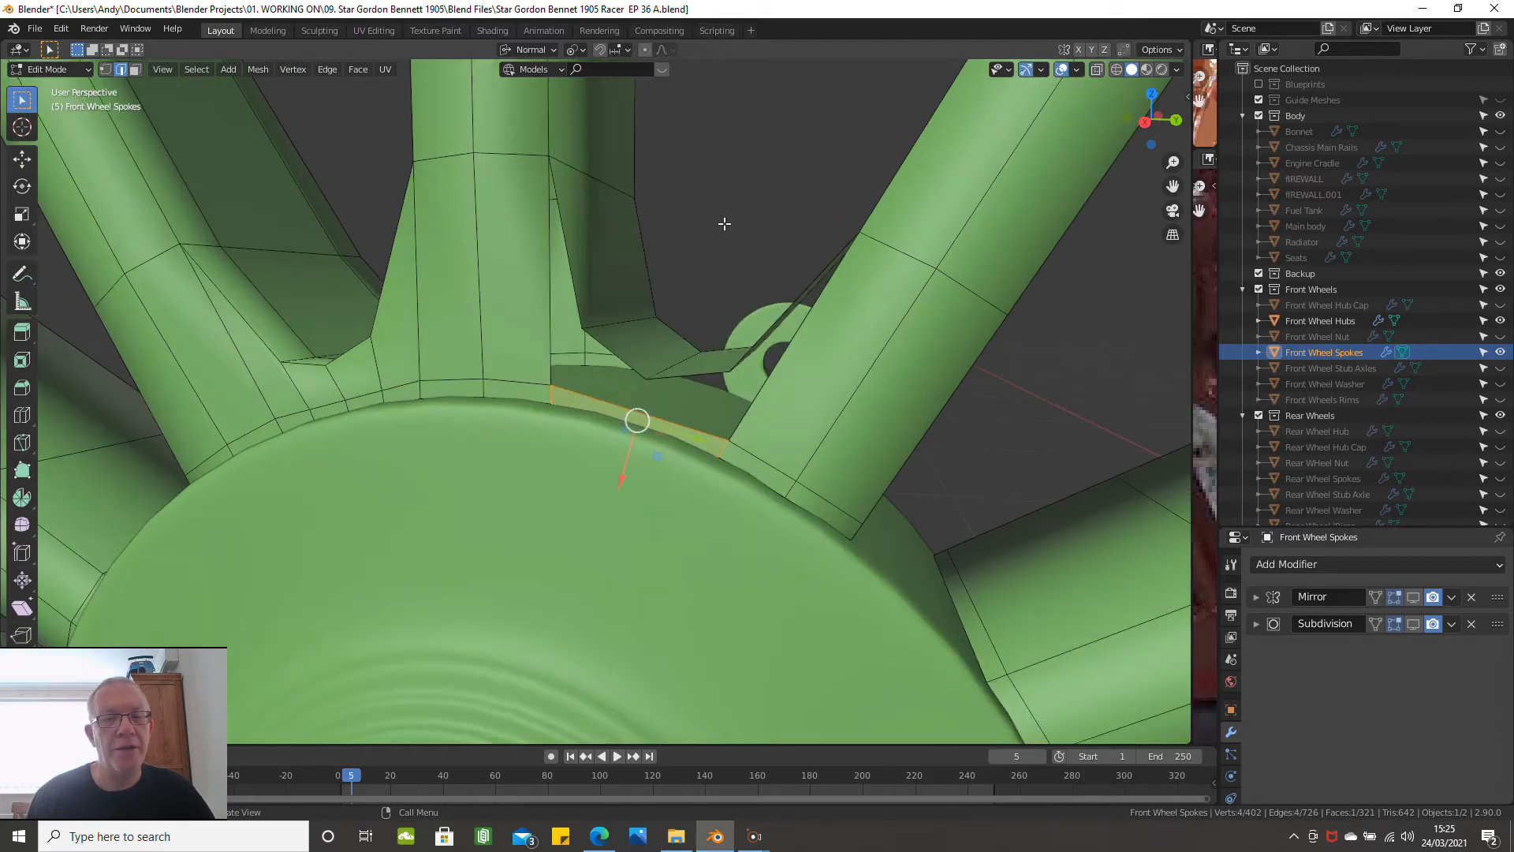
# Add three evenly spaced loop cuts across the new bridging face along the hub rim
pyautogui.moveTo(723, 274)
pyautogui.mouseDown(button='middle')
pyautogui.moveTo(730, 260)
pyautogui.moveTo(742, 272)
pyautogui.mouseUp(button='middle')
pyautogui.scroll(1, 741, 271)
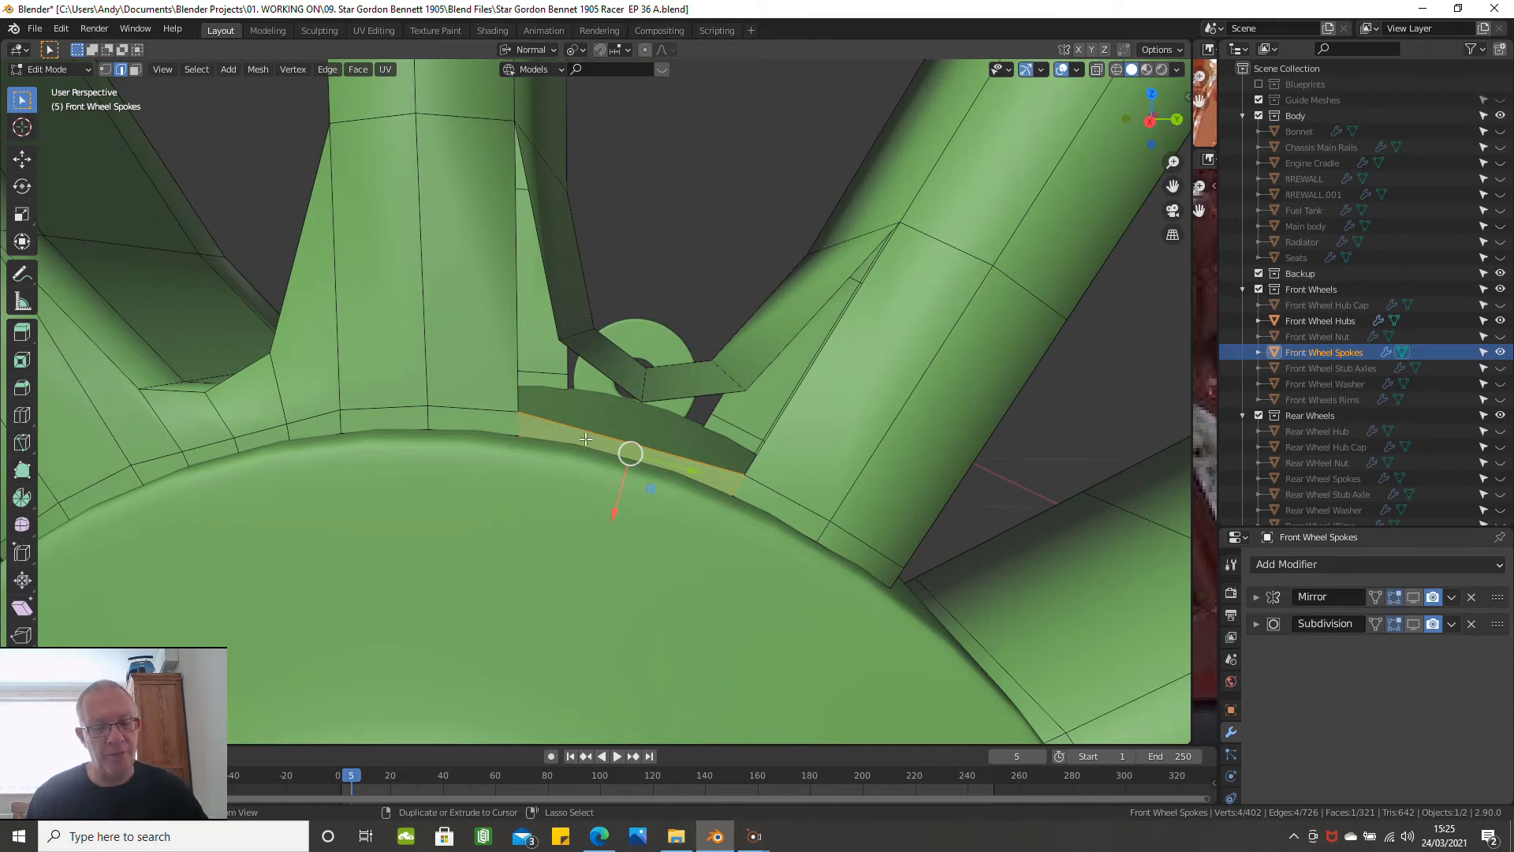
pyautogui.hotkey('ctrl', 'r')
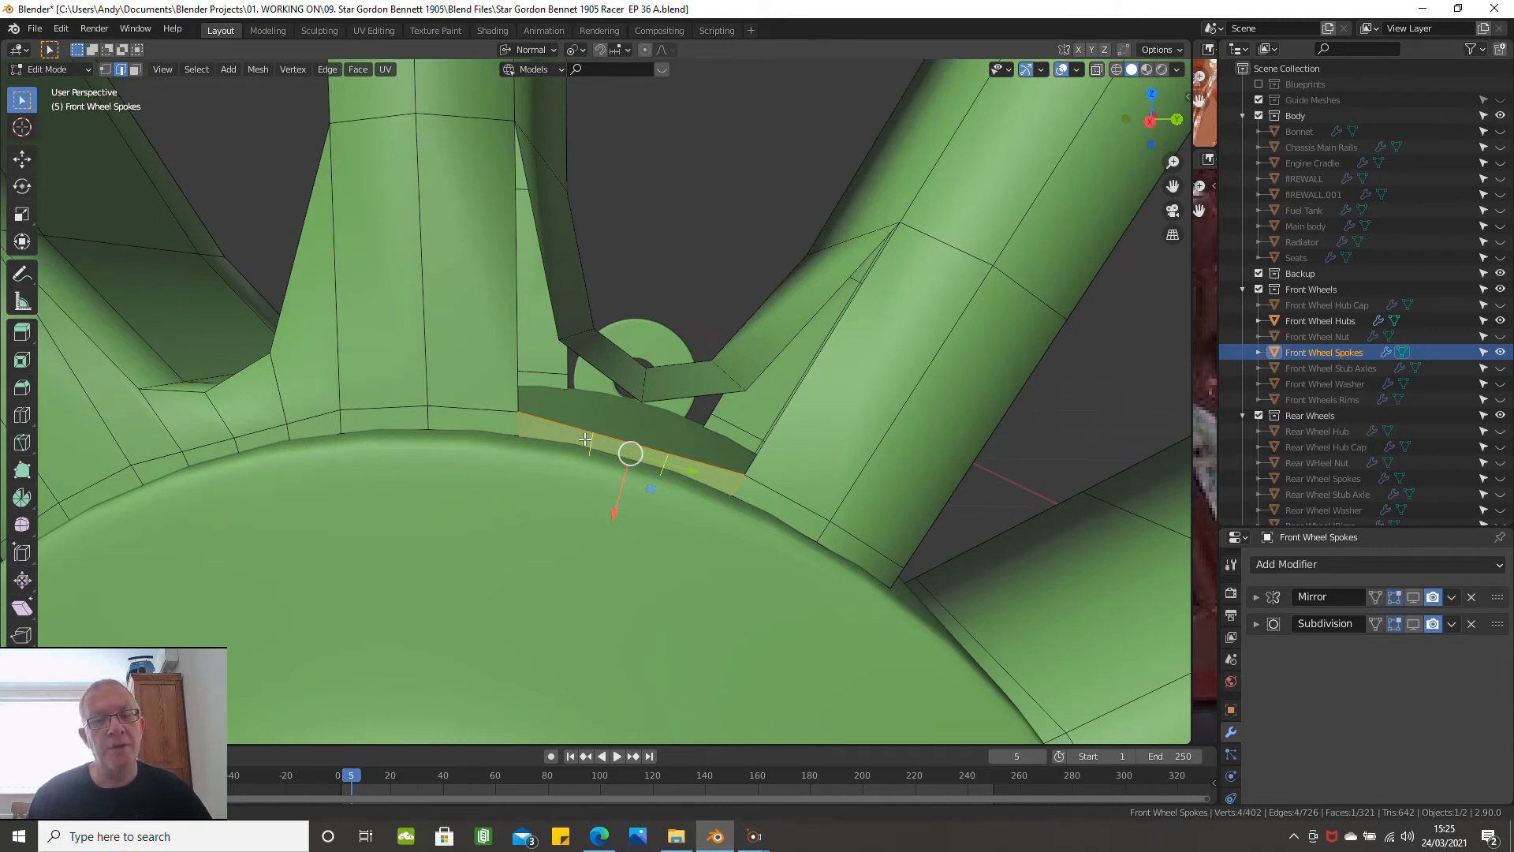
pyautogui.click(584, 439)
pyautogui.rightClick(584, 439)
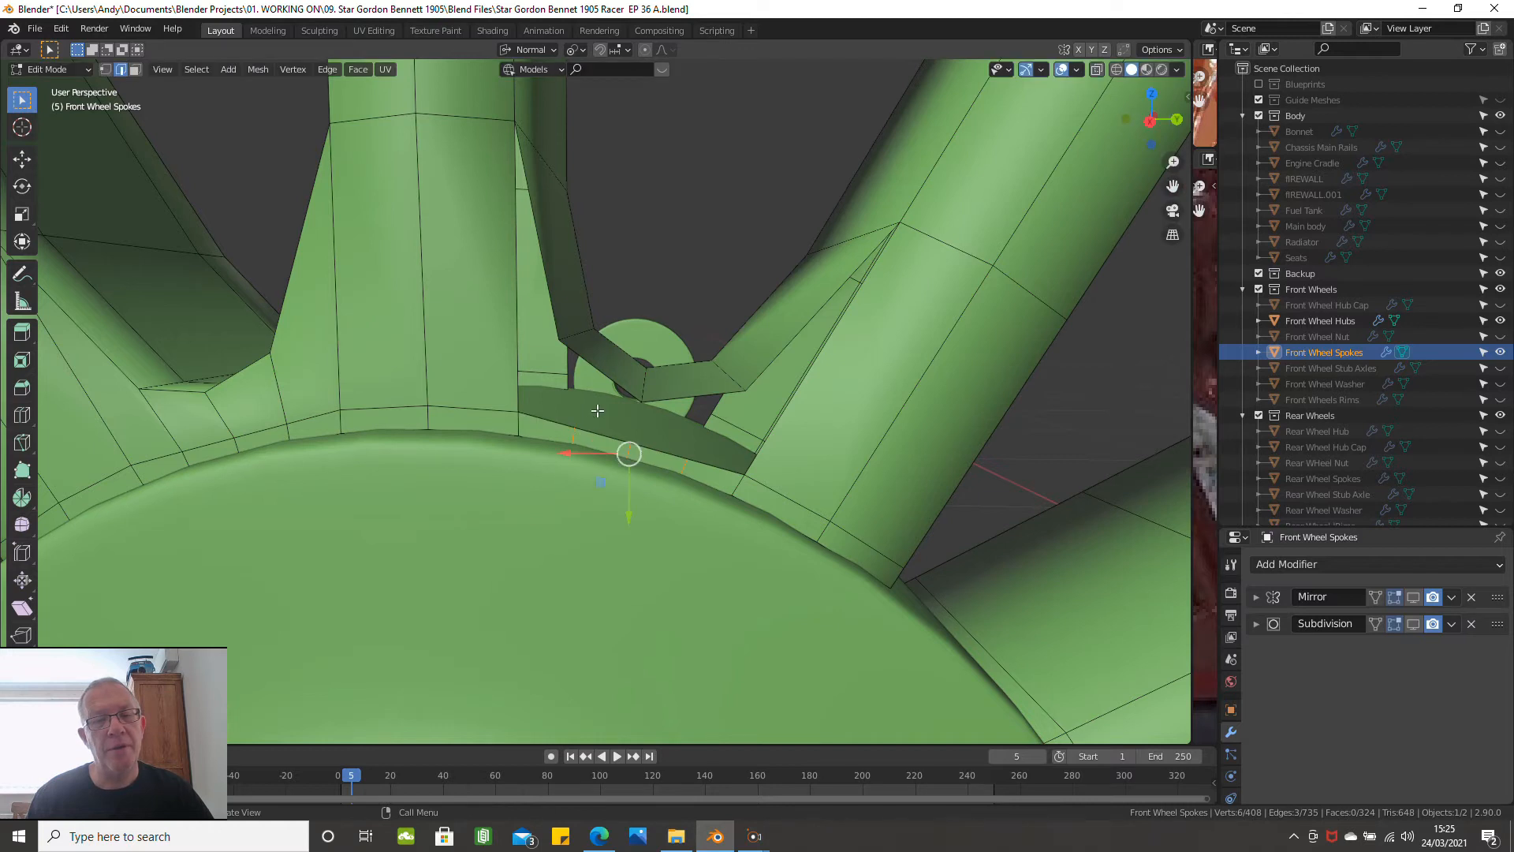
# Move the rim bridge's three cross edges outward from the hub along their normal axis in right orthographic view
pyautogui.scroll(-10, 676, 337)
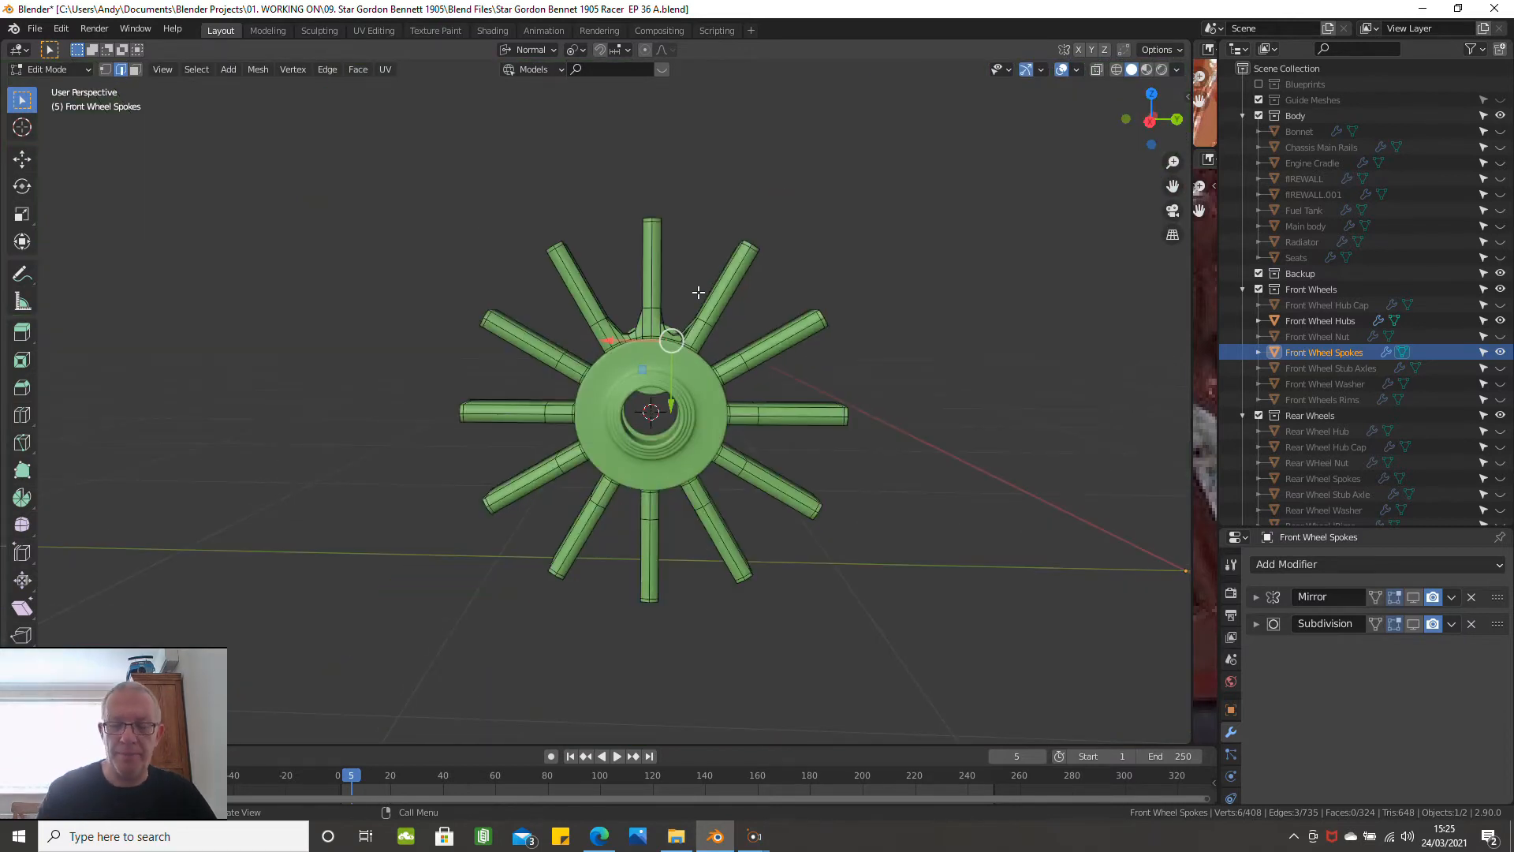
pyautogui.press('KP_3')
pyautogui.scroll(3, 698, 292)
pyautogui.scroll(5, 698, 292)
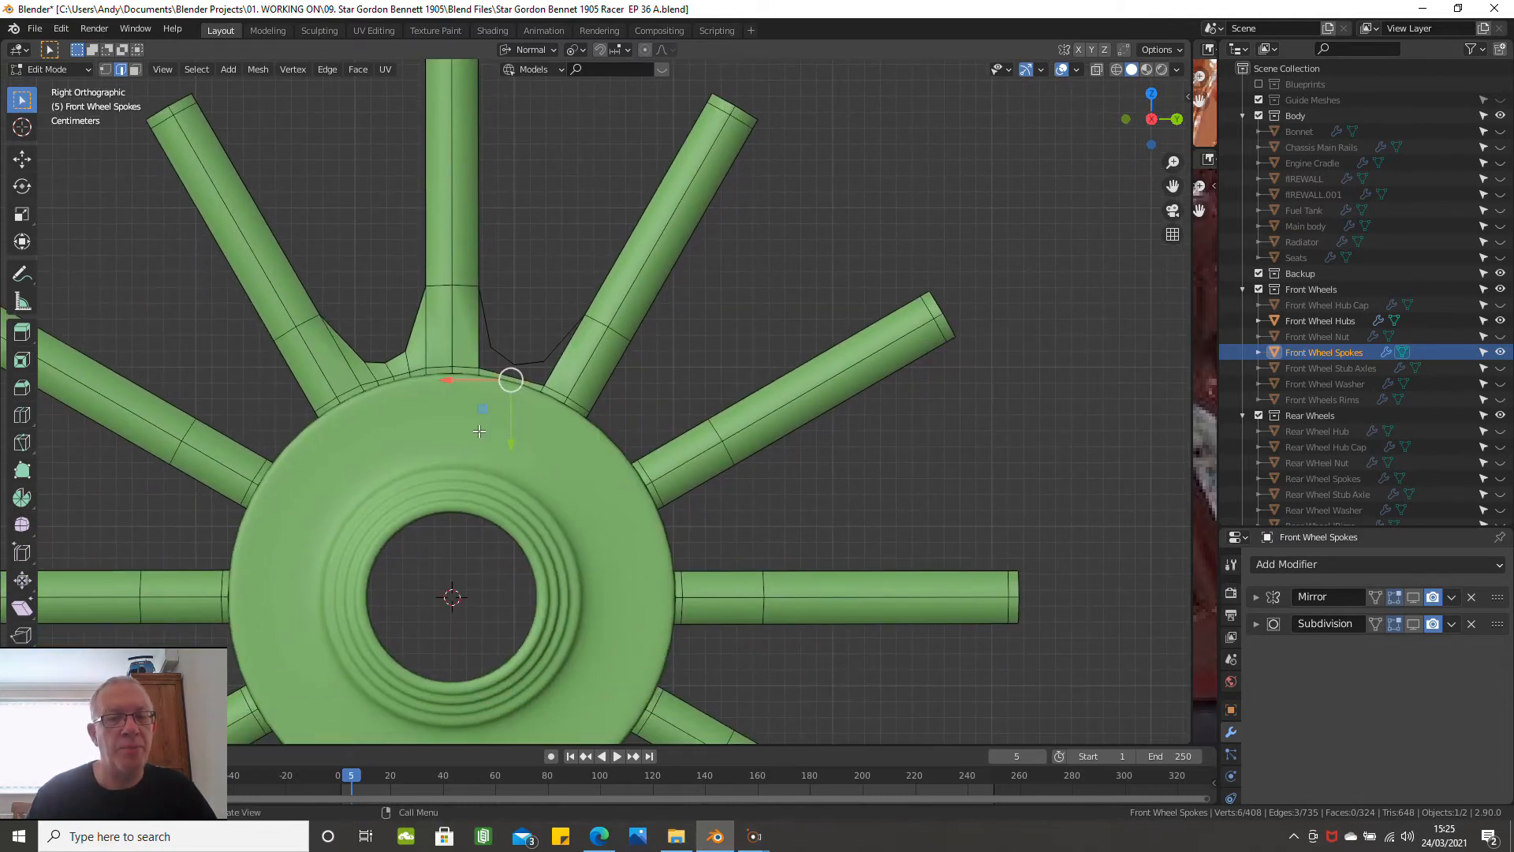
pyautogui.moveTo(484, 387); pyautogui.dragTo(534, 365, button='middle')
pyautogui.scroll(4, 513, 437)
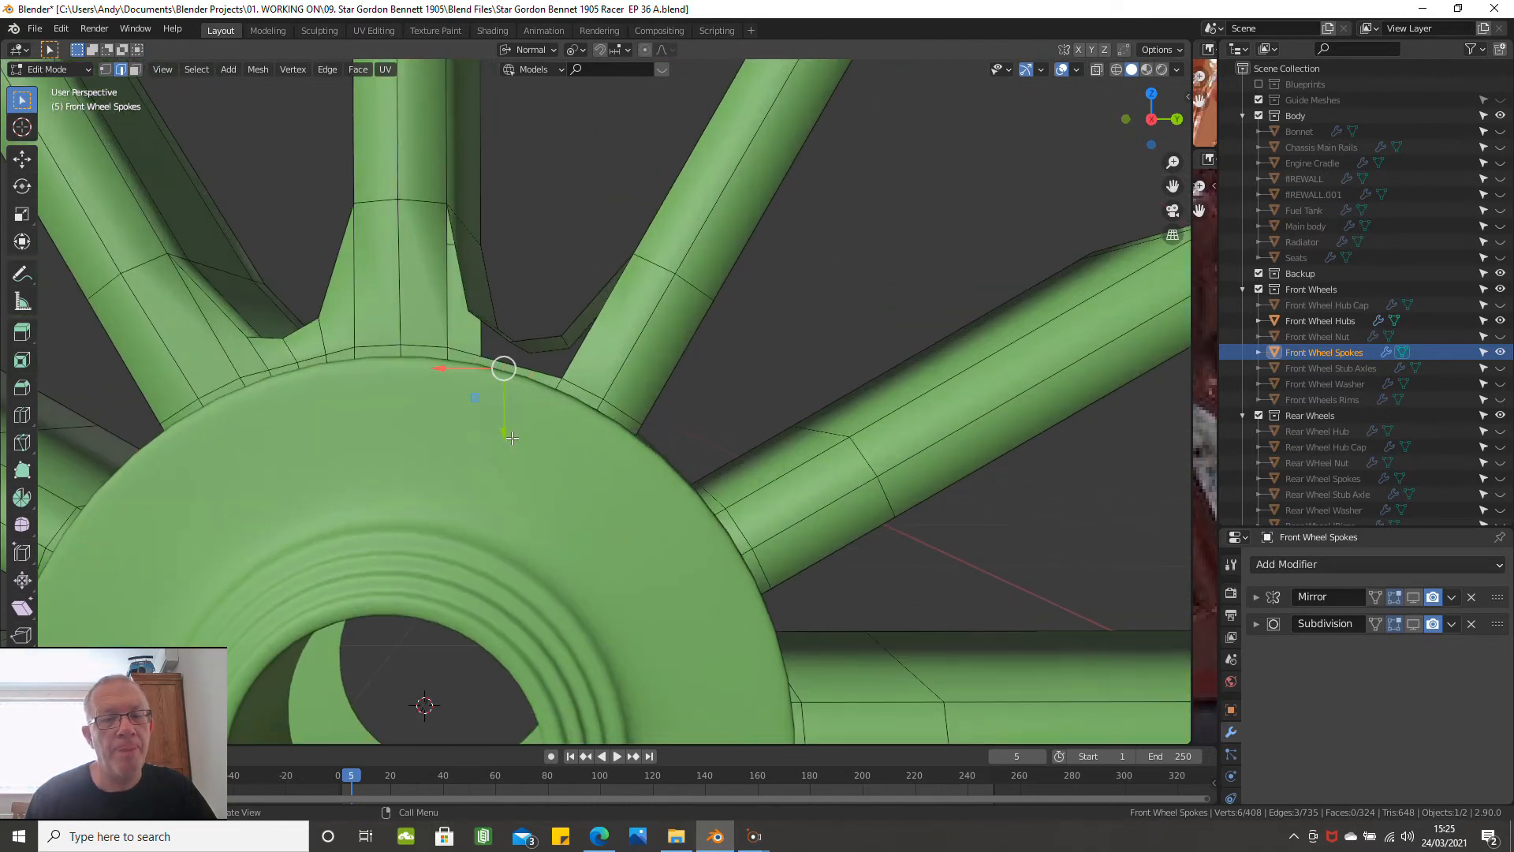
pyautogui.scroll(3, 497, 426)
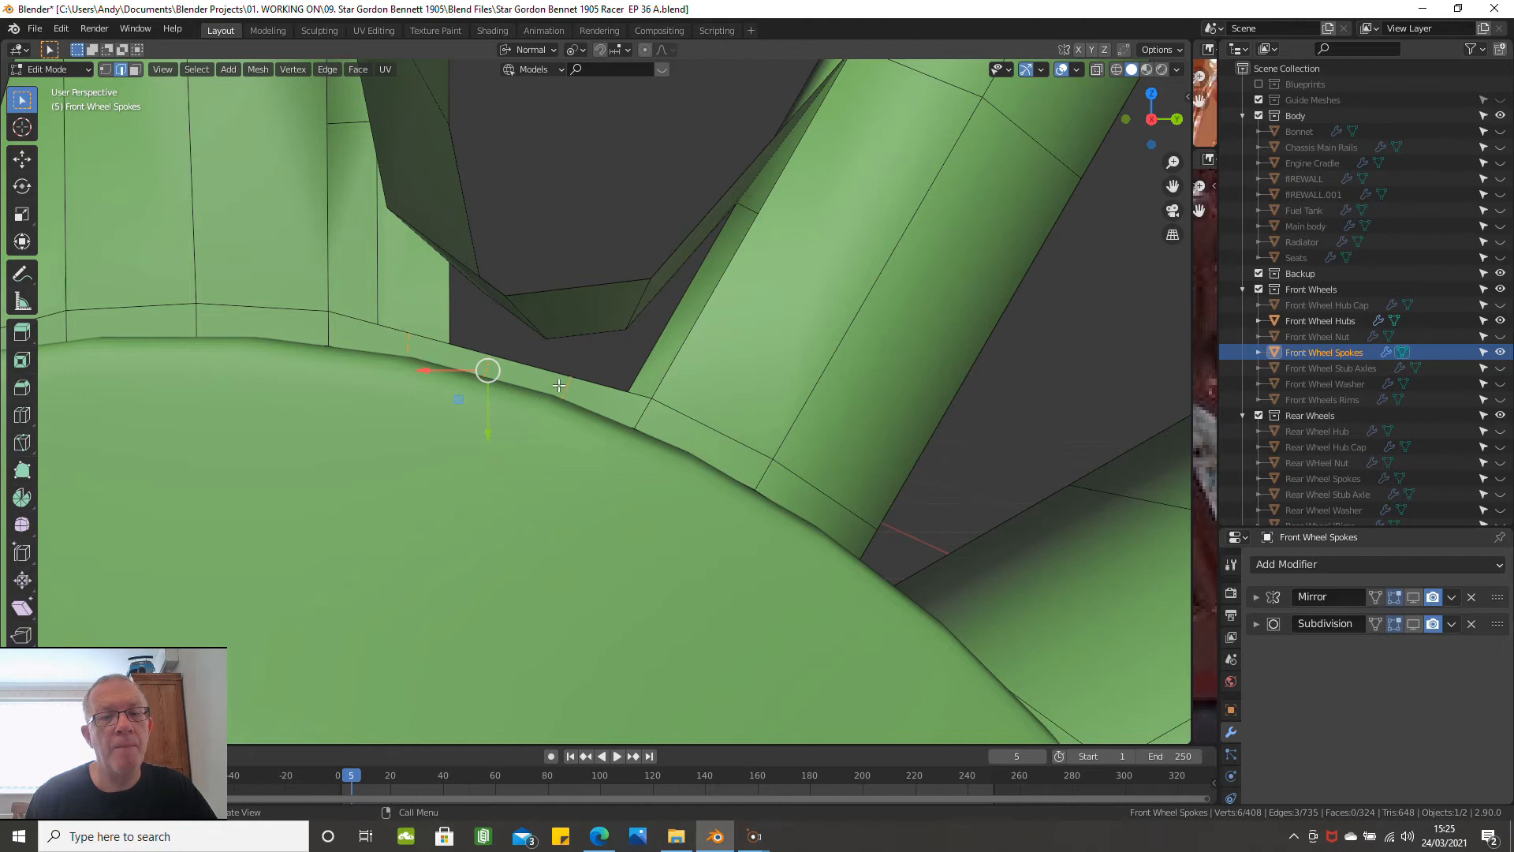
pyautogui.click(560, 289)
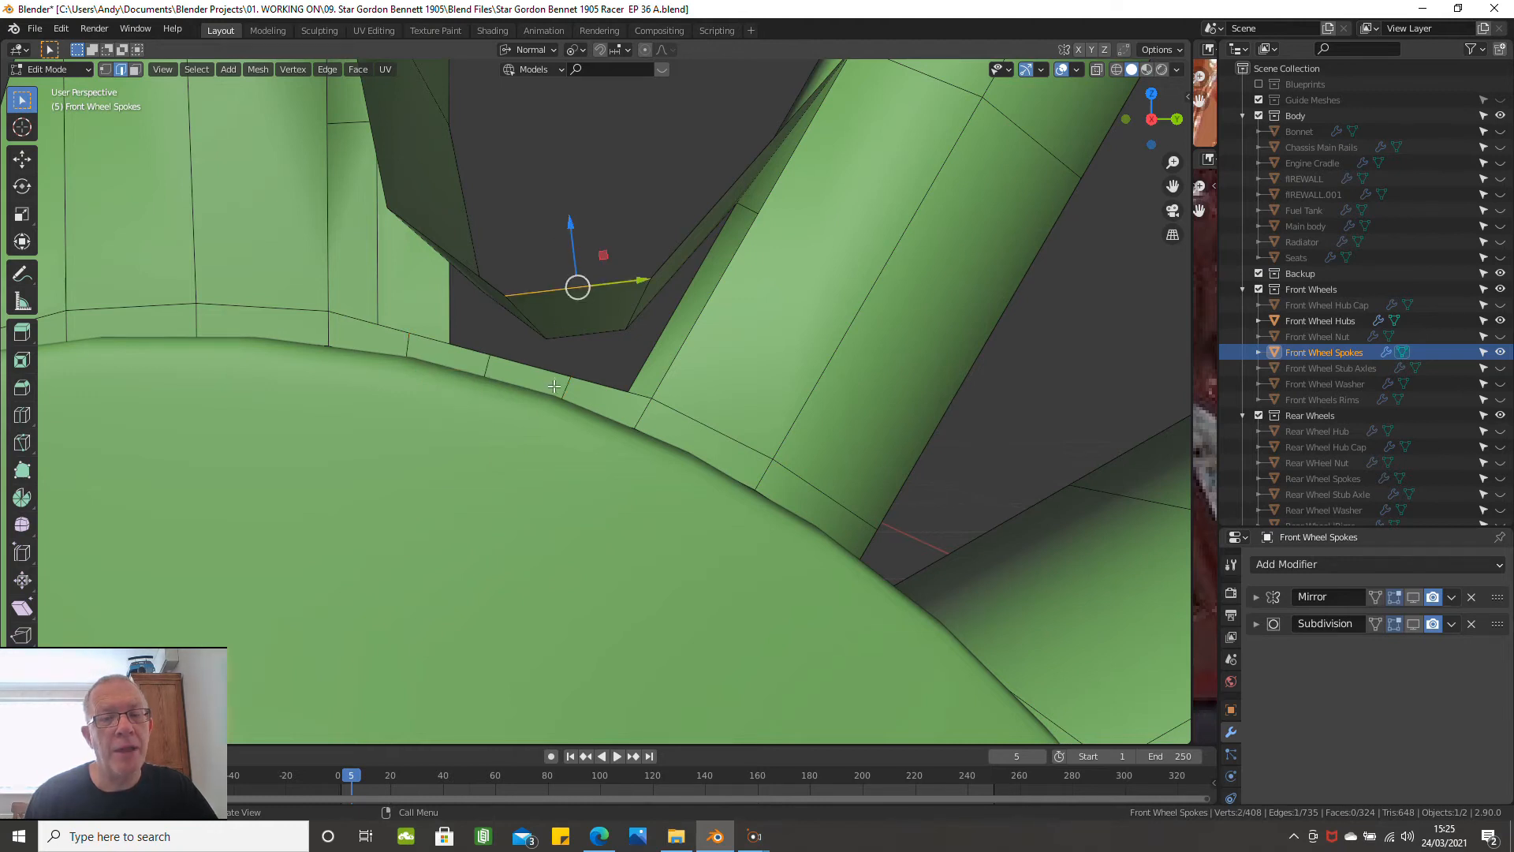
pyautogui.click(627, 179)
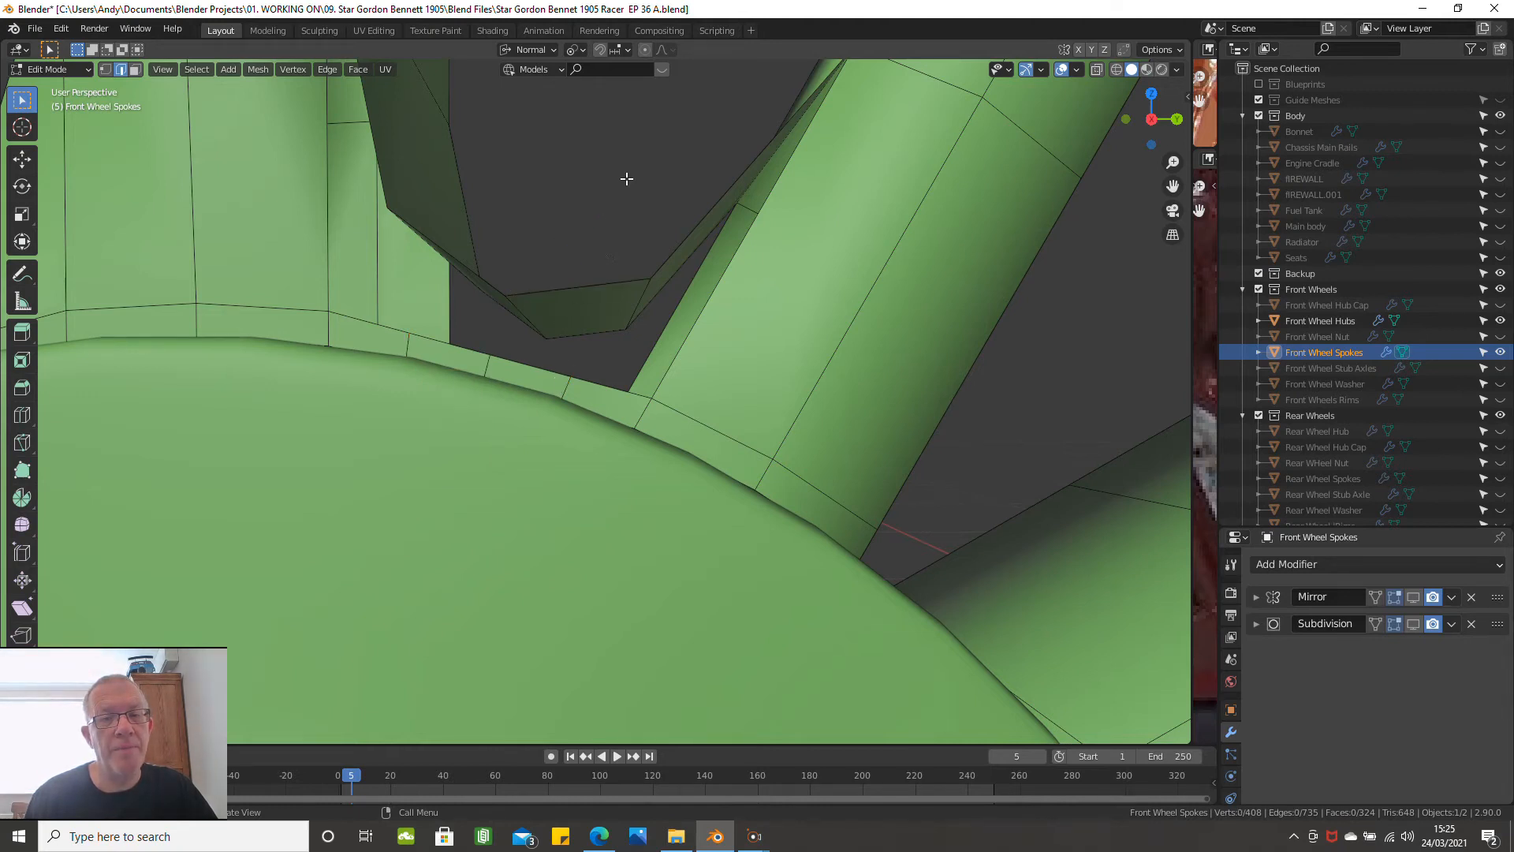
pyautogui.click(562, 389)
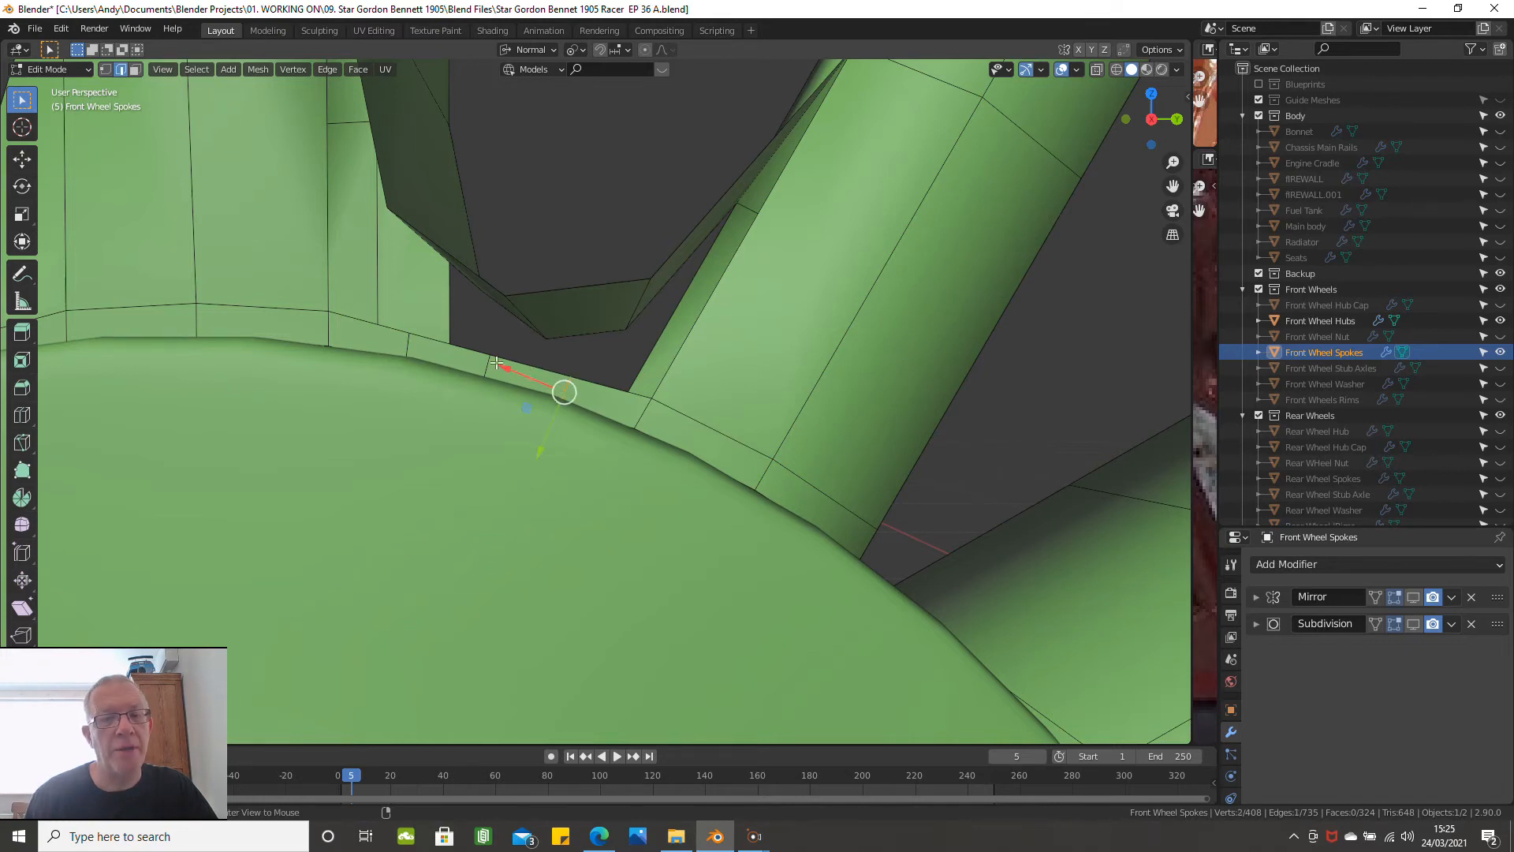
pyautogui.keyDown('shift'); pyautogui.click(411, 347); pyautogui.keyUp('shift')
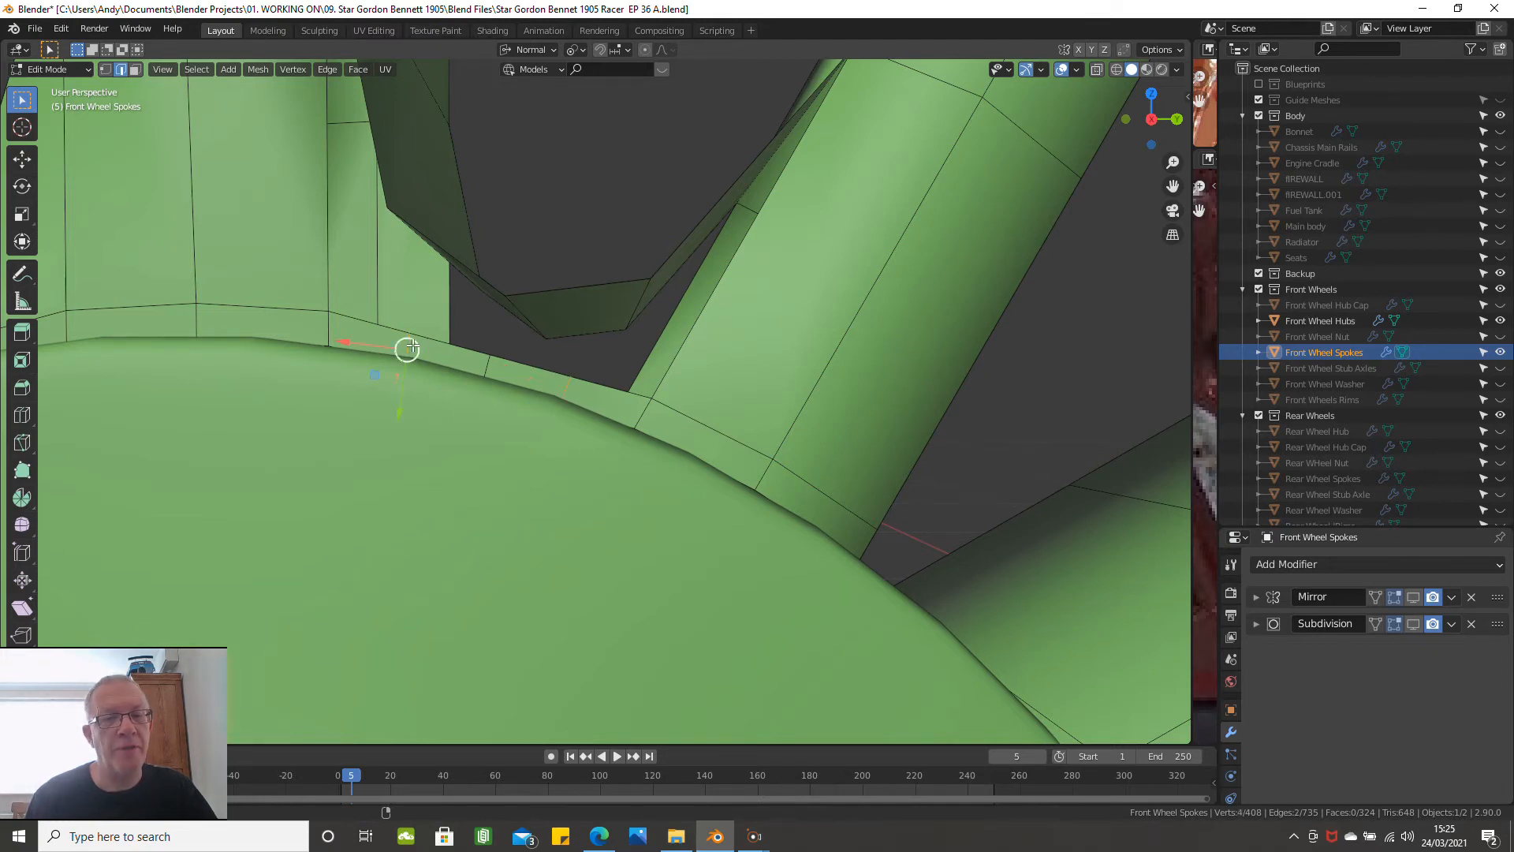
pyautogui.keyDown('shift'); pyautogui.click(481, 370); pyautogui.keyUp('shift')
pyautogui.moveTo(481, 369); pyautogui.dragTo(480, 465, button='middle')
pyautogui.press('KP_3')
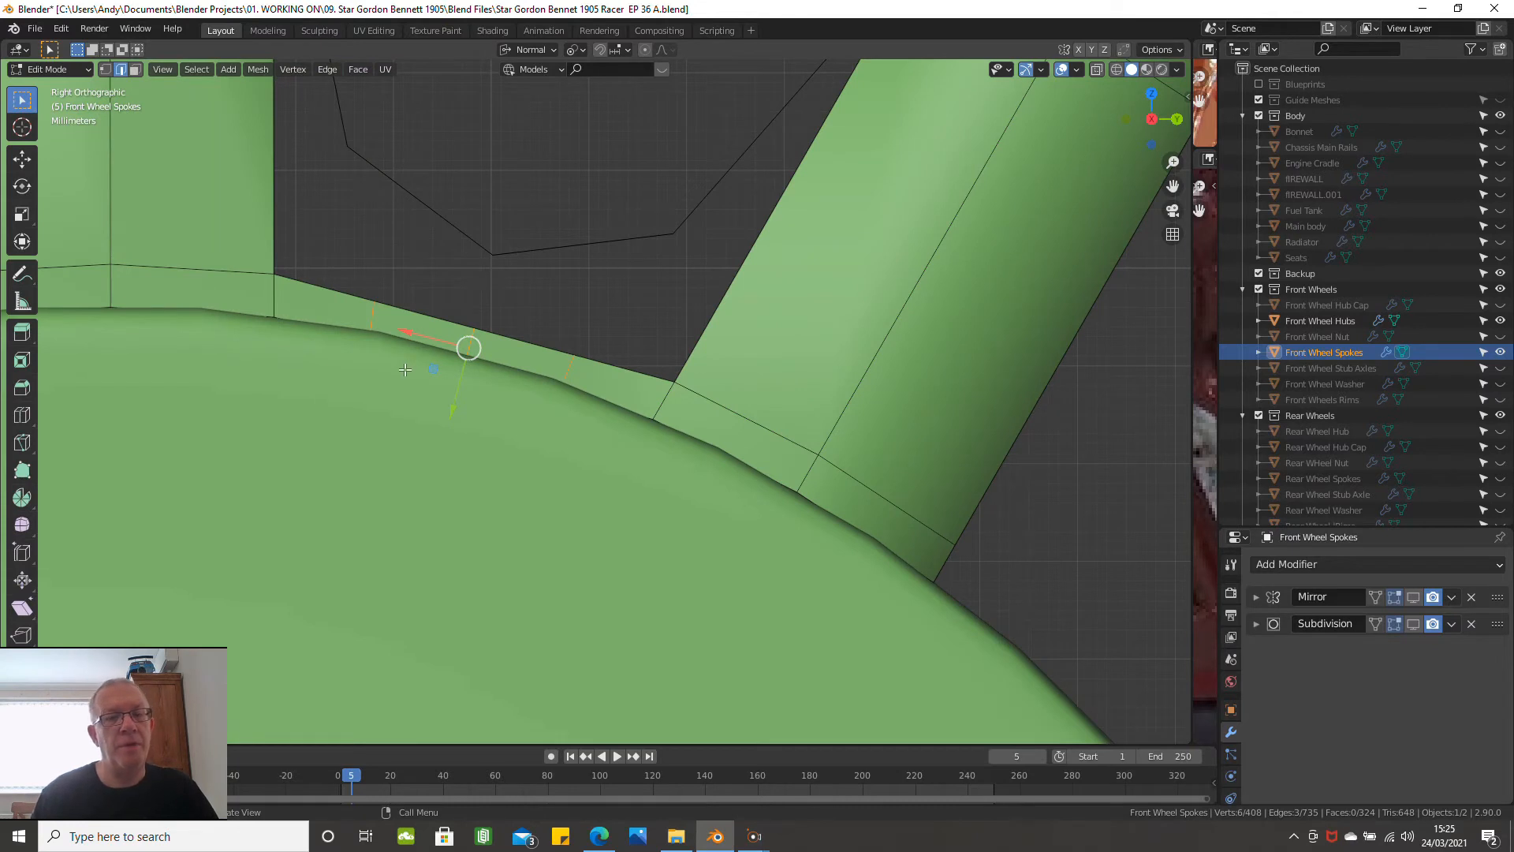
pyautogui.scroll(-2, 404, 384)
pyautogui.keyDown('shift'); pyautogui.moveTo(404, 384); pyautogui.dragTo(394, 439, button='middle'); pyautogui.keyUp('shift')
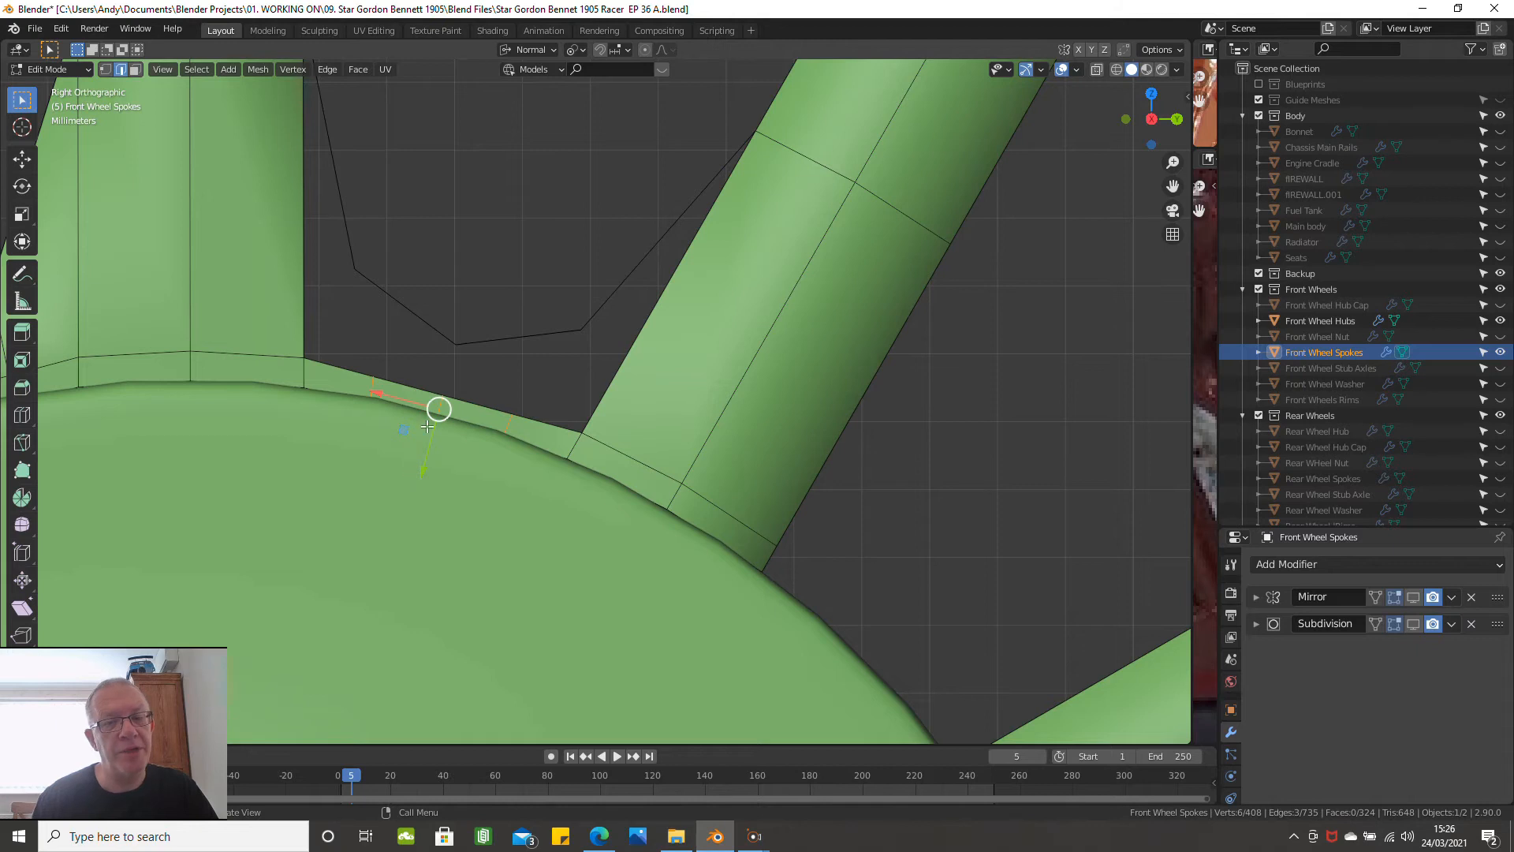
pyautogui.scroll(2, 432, 455)
pyautogui.moveTo(432, 455); pyautogui.dragTo(442, 436)
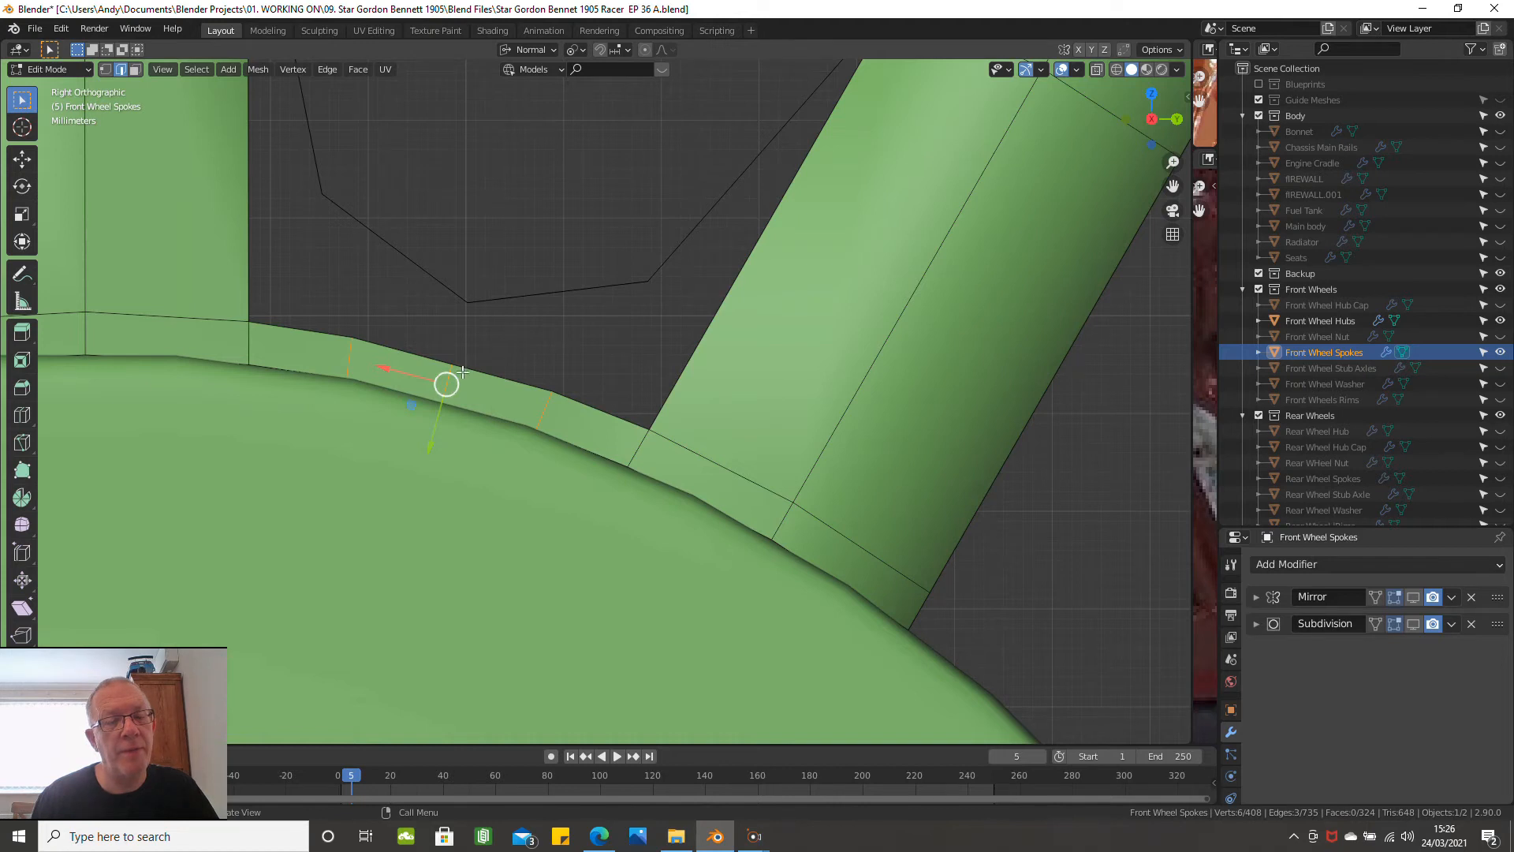
# Nudge only the rim bridge's middle cross edge along its normal axis to even out the curve
pyautogui.click(417, 325)
pyautogui.click(444, 383)
pyautogui.moveTo(431, 438); pyautogui.dragTo(432, 430)
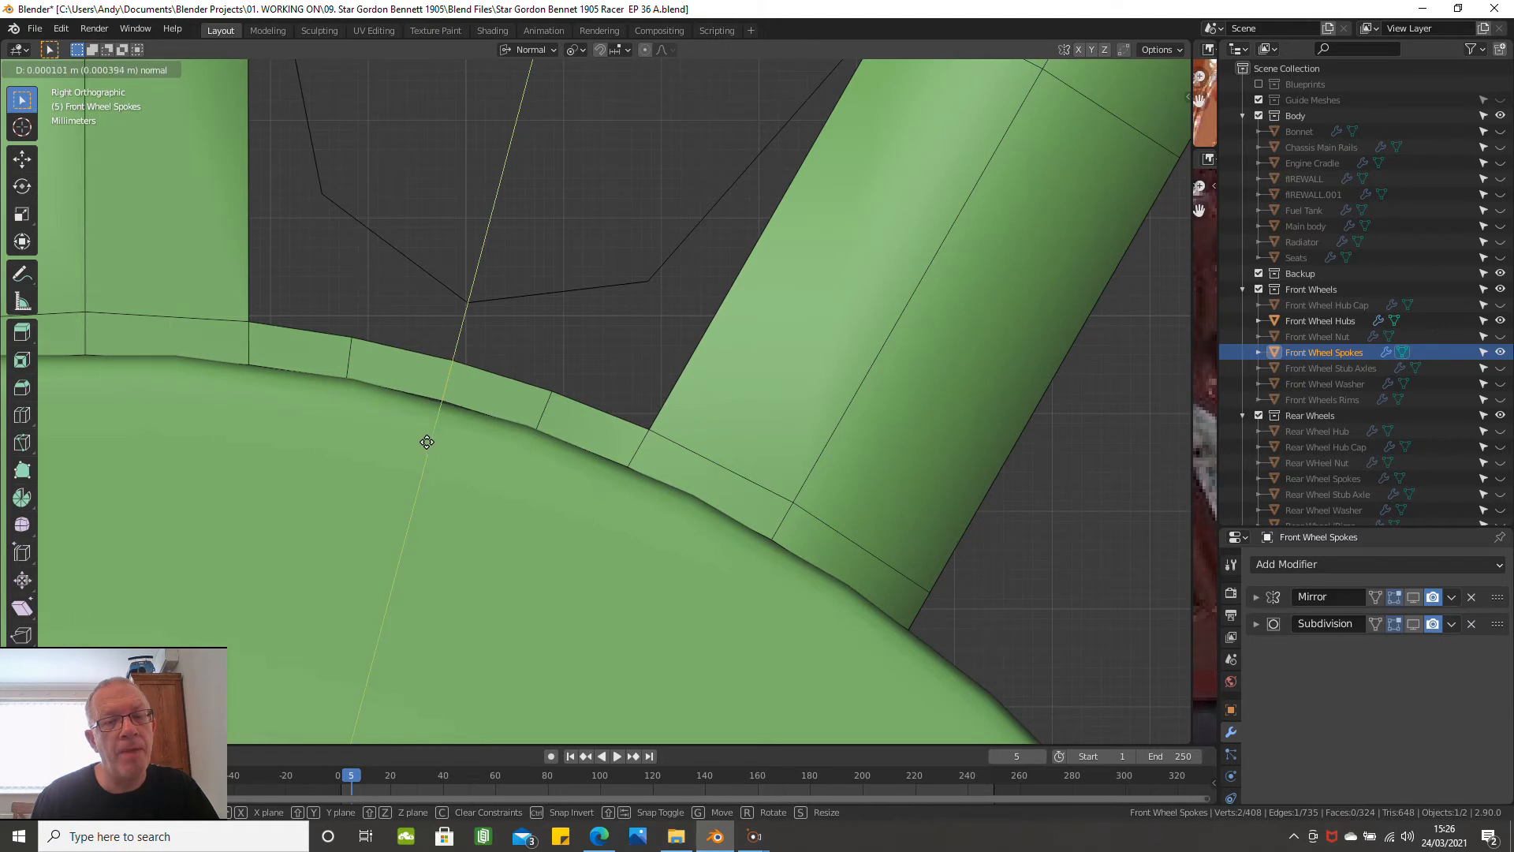
pyautogui.click(418, 466)
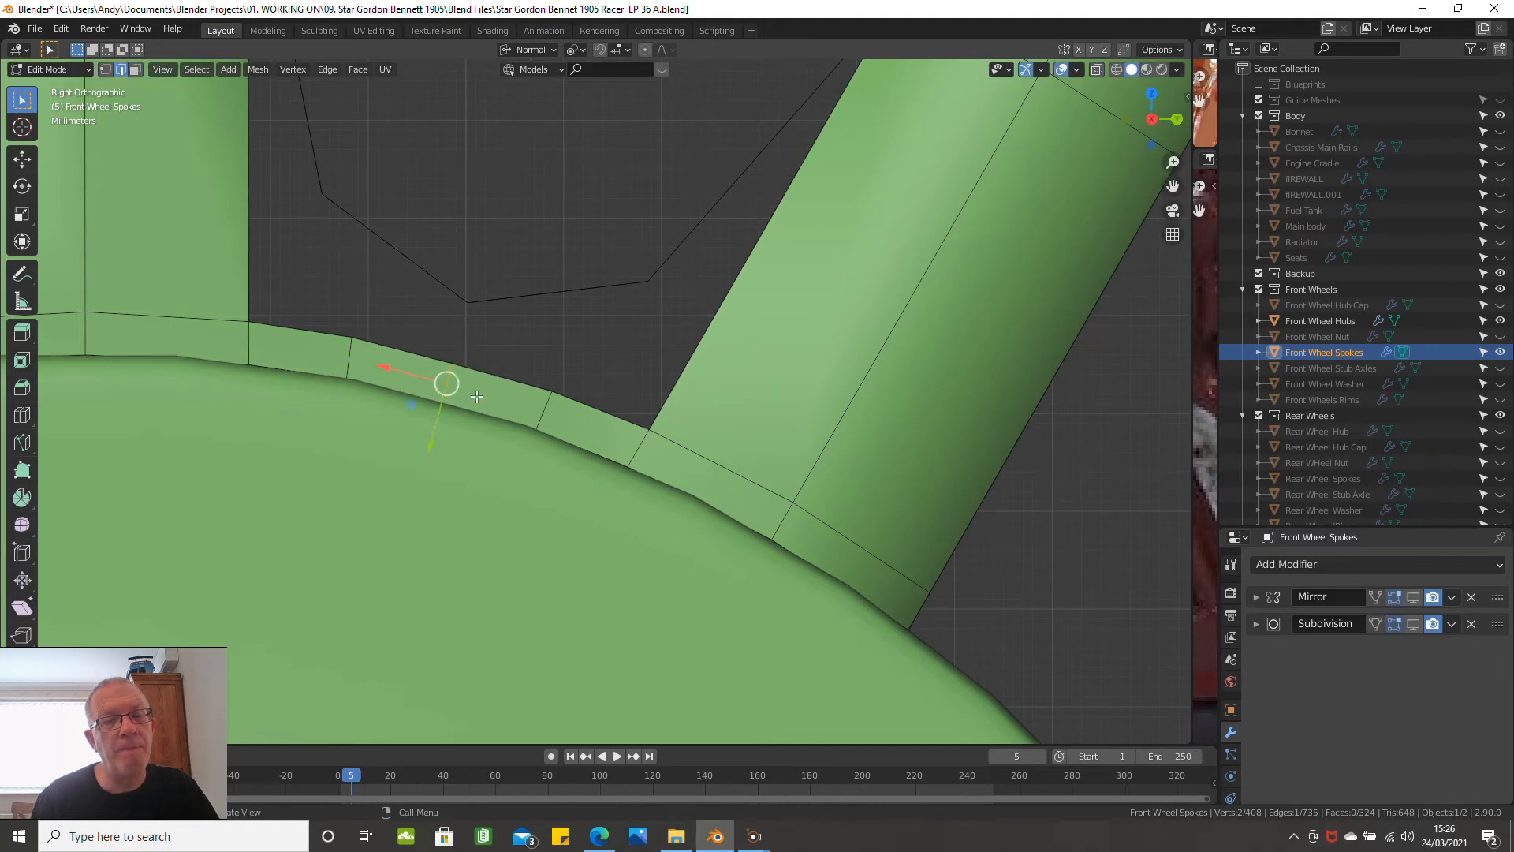
# Switch to vertex select mode, inspect the bridged webs around the hub from several angles, and clear the selection
pyautogui.scroll(3, 485, 366)
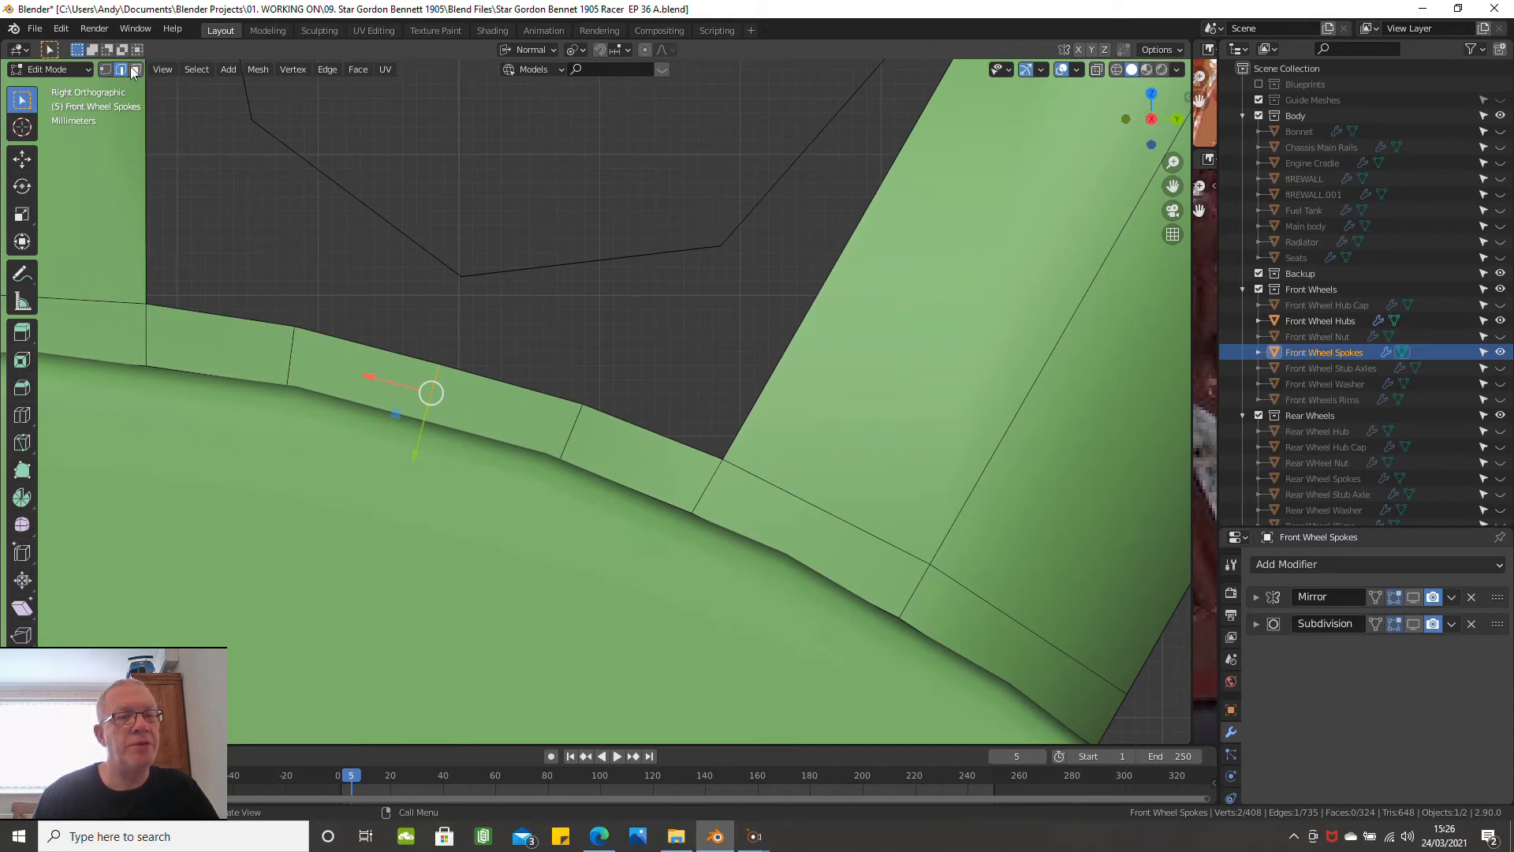
pyautogui.click(106, 70)
pyautogui.scroll(-1, 285, 205)
pyautogui.scroll(-2, 285, 204)
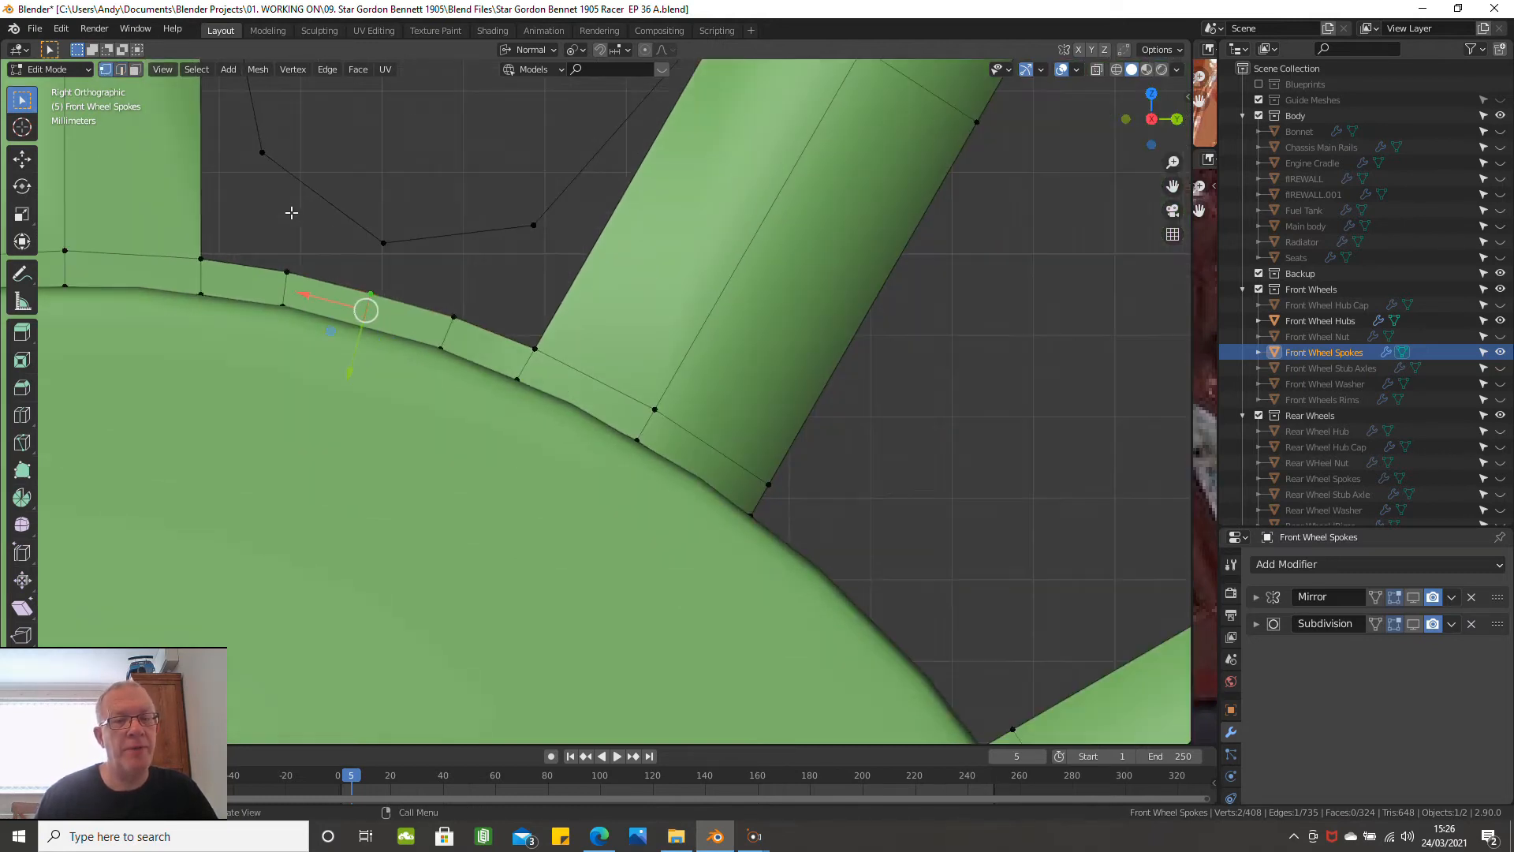
pyautogui.moveTo(304, 236); pyautogui.dragTo(227, 199, button='middle')
pyautogui.scroll(-1, 228, 199)
pyautogui.keyDown('shift'); pyautogui.moveTo(128, 224); pyautogui.dragTo(246, 280, button='middle'); pyautogui.keyUp('shift')
pyautogui.scroll(1, 347, 272)
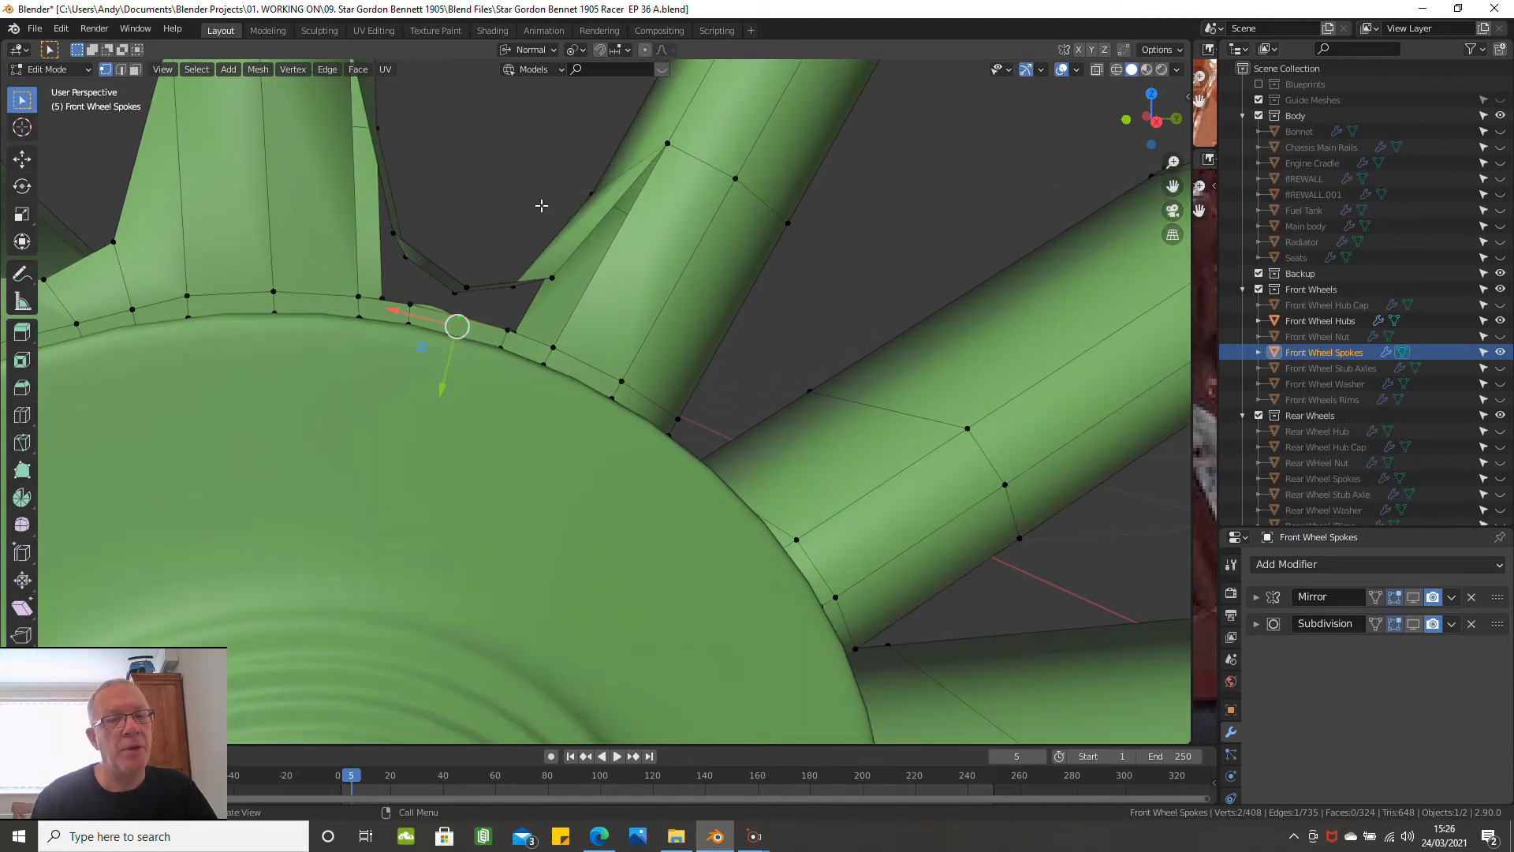
pyautogui.scroll(-4, 513, 202)
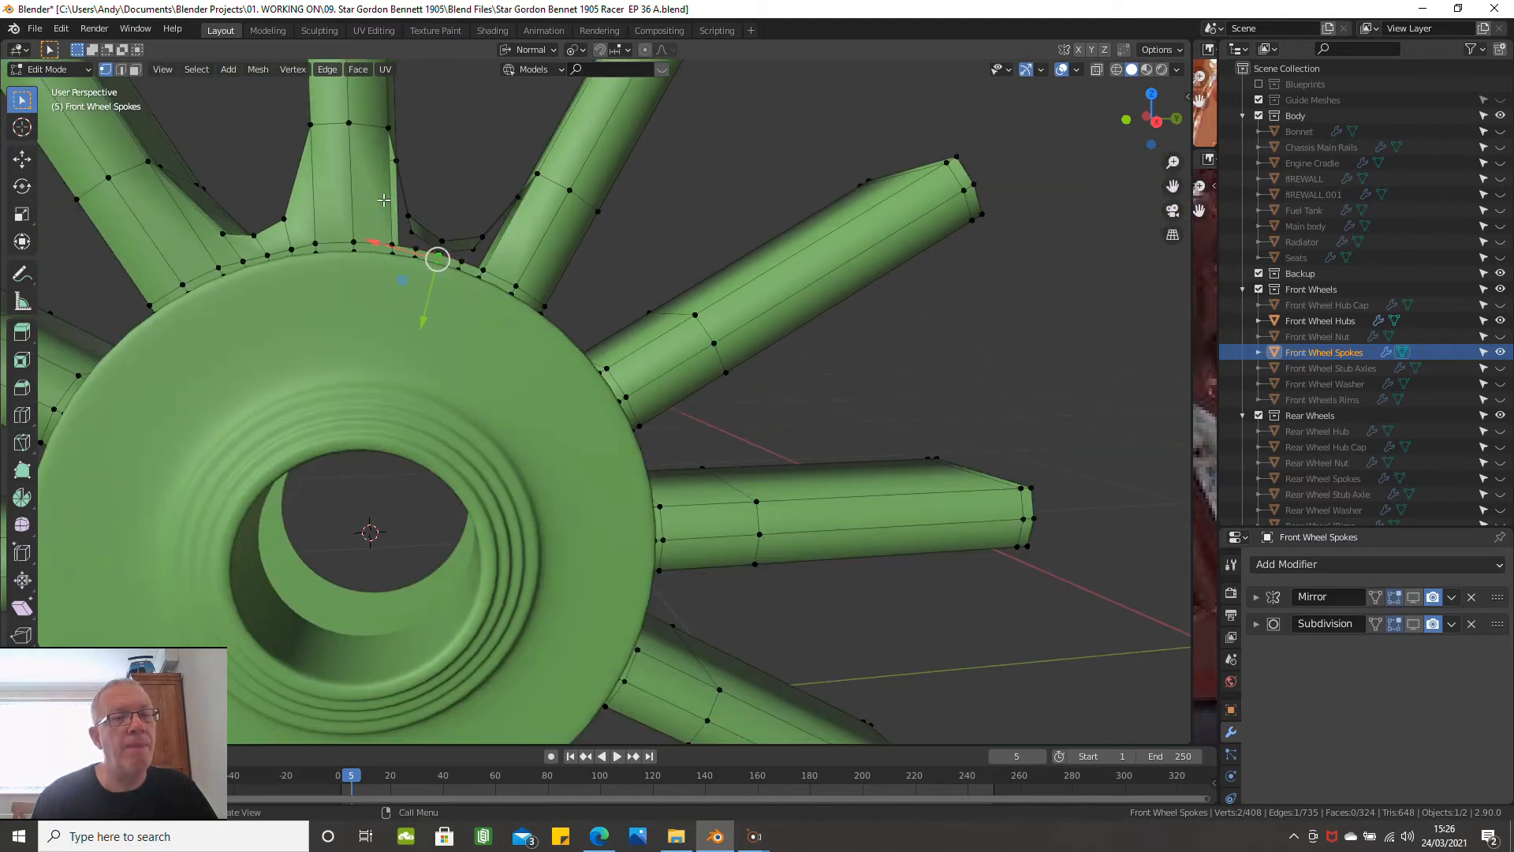
pyautogui.scroll(1, 382, 200)
pyautogui.moveTo(351, 203); pyautogui.dragTo(350, 275, button='middle')
pyautogui.click(666, 167)
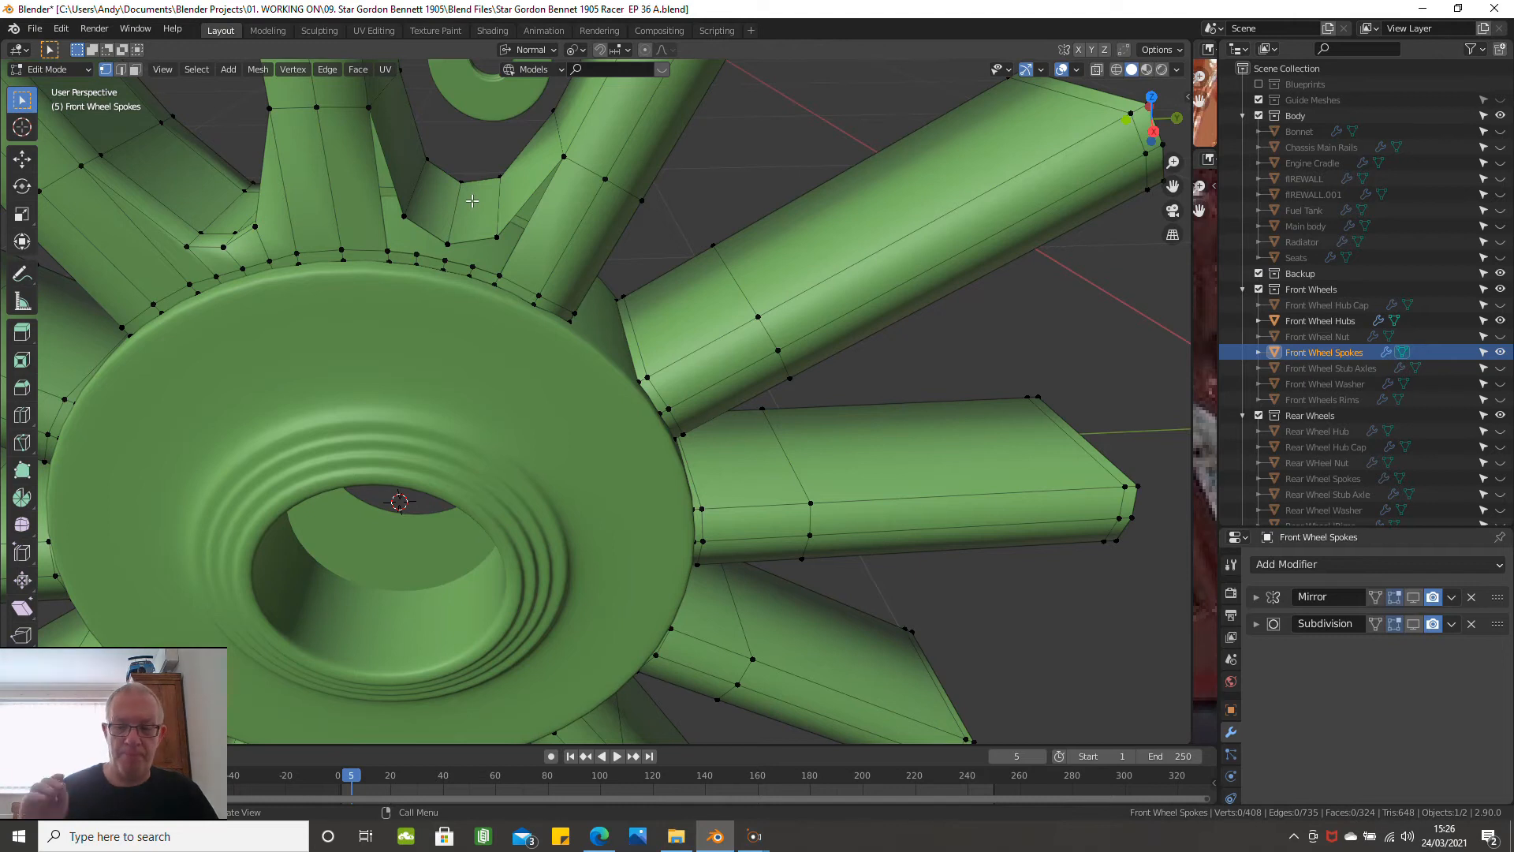
# In top orthographic view, align the web's two outer-side vertices with the spoke's side vertex by scaling to 0 along global X
pyautogui.press('KP_7')
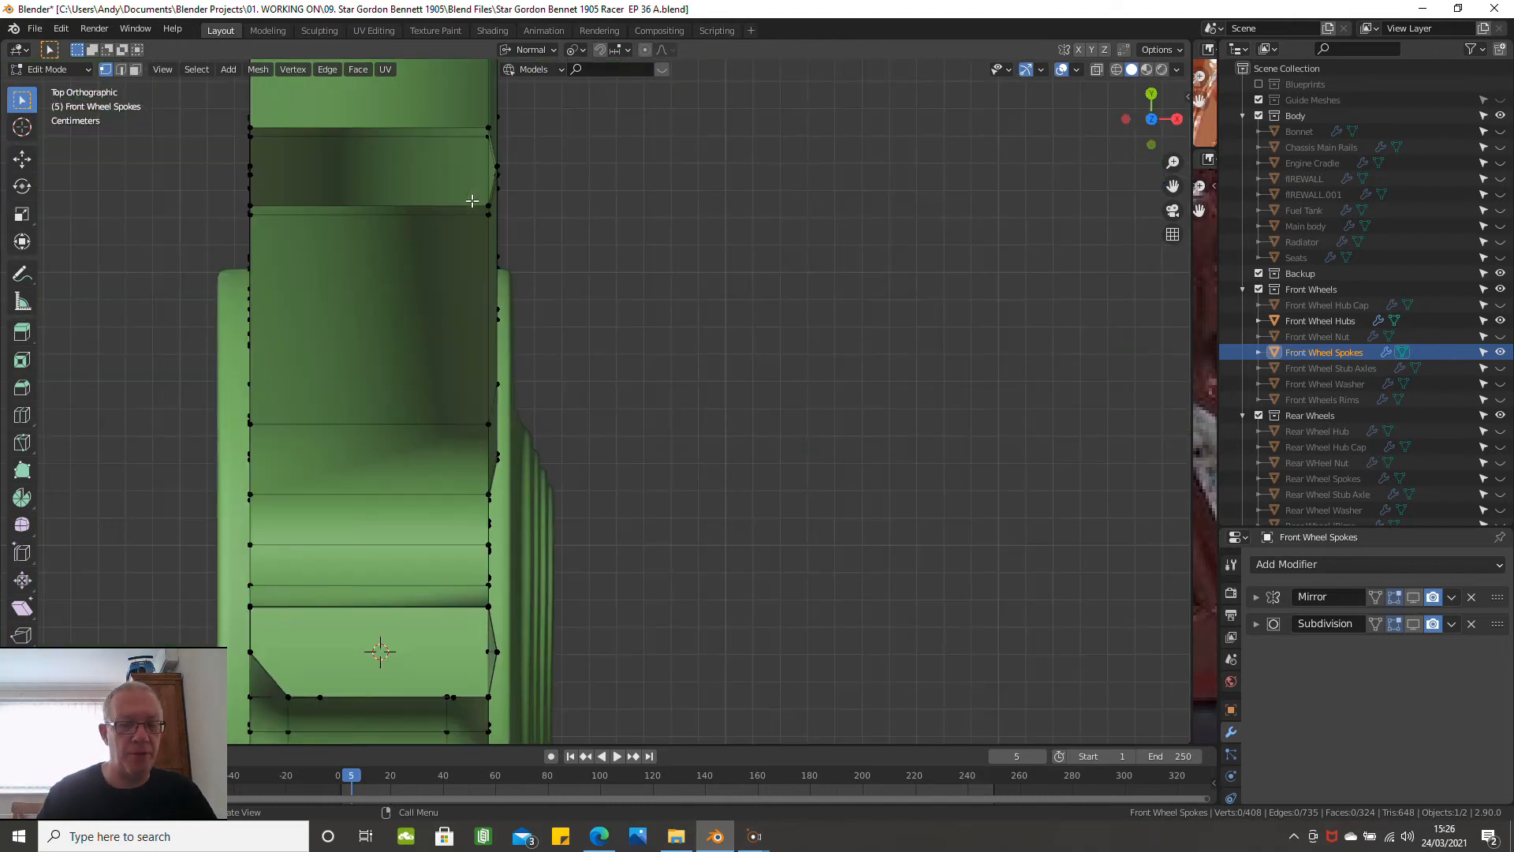
pyautogui.keyDown('shift'); pyautogui.moveTo(343, 378); pyautogui.dragTo(330, 723, button='middle'); pyautogui.keyUp('shift')
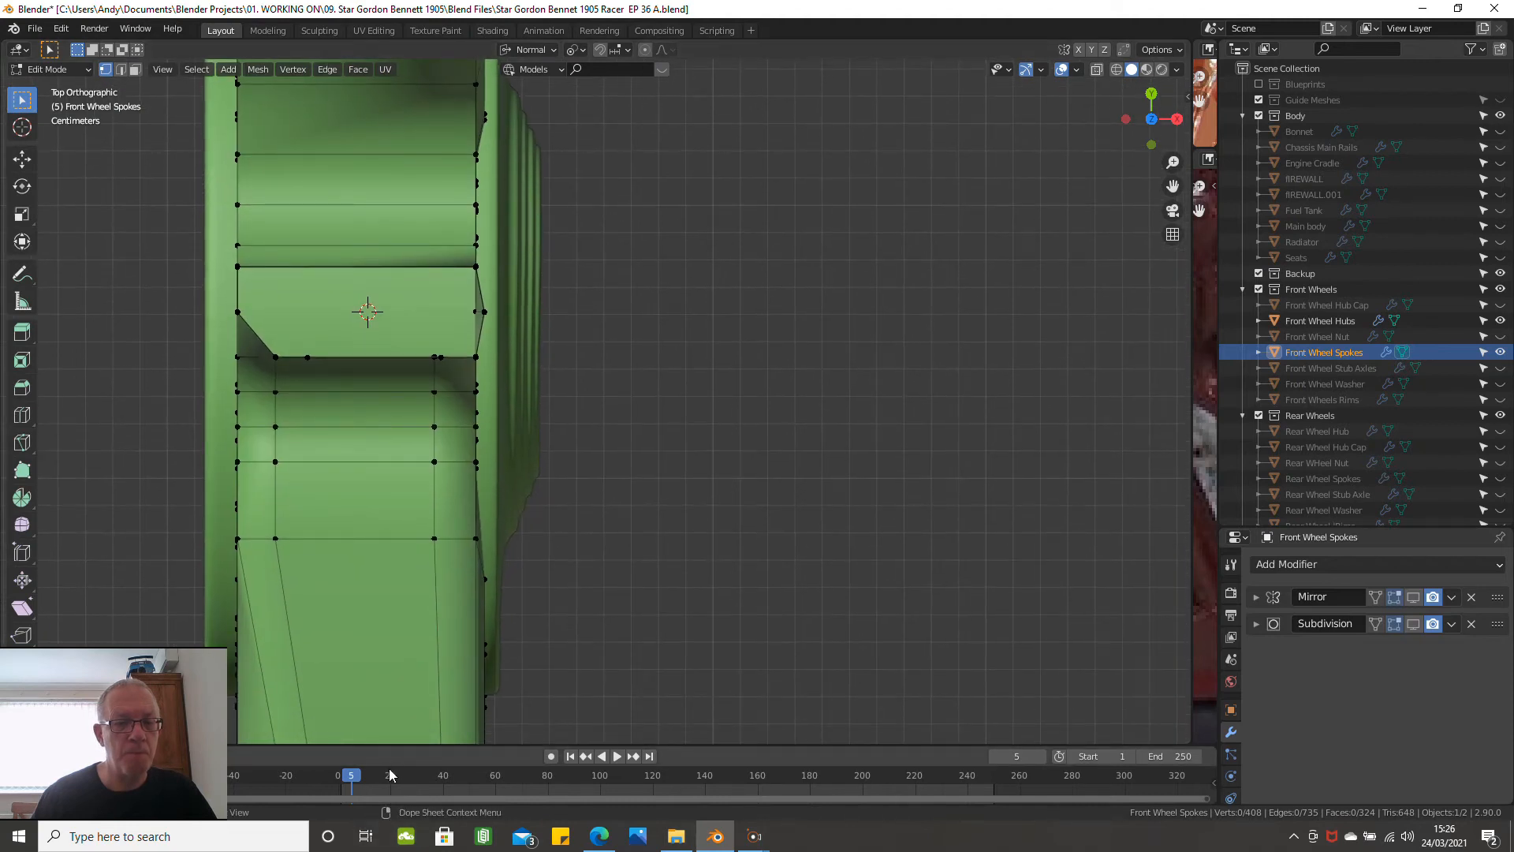
pyautogui.scroll(-3, 568, 453)
pyautogui.moveTo(502, 505); pyautogui.dragTo(449, 540, button='middle')
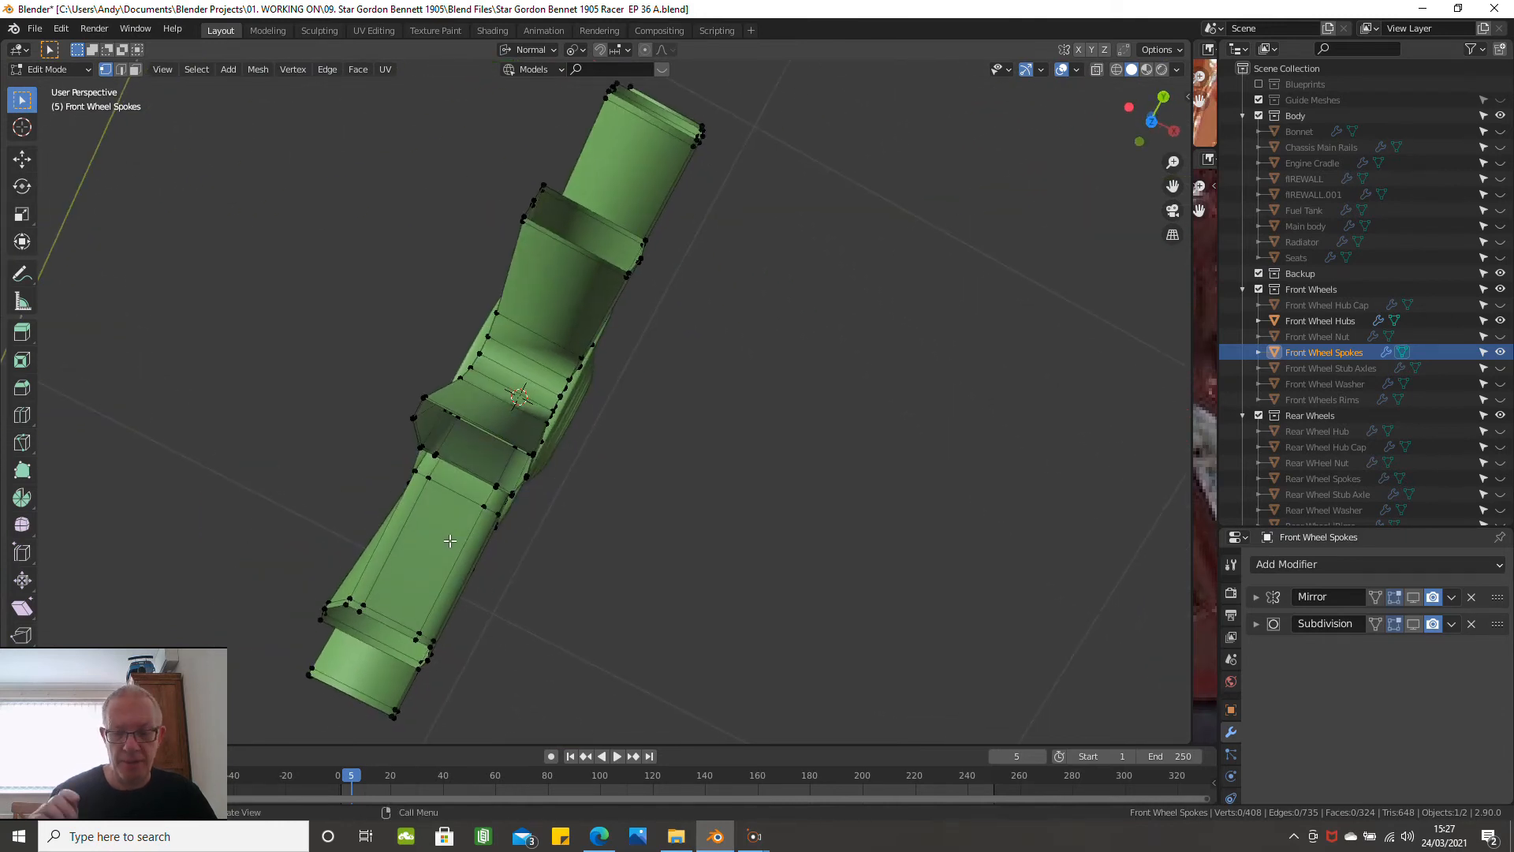
pyautogui.press('KP_7')
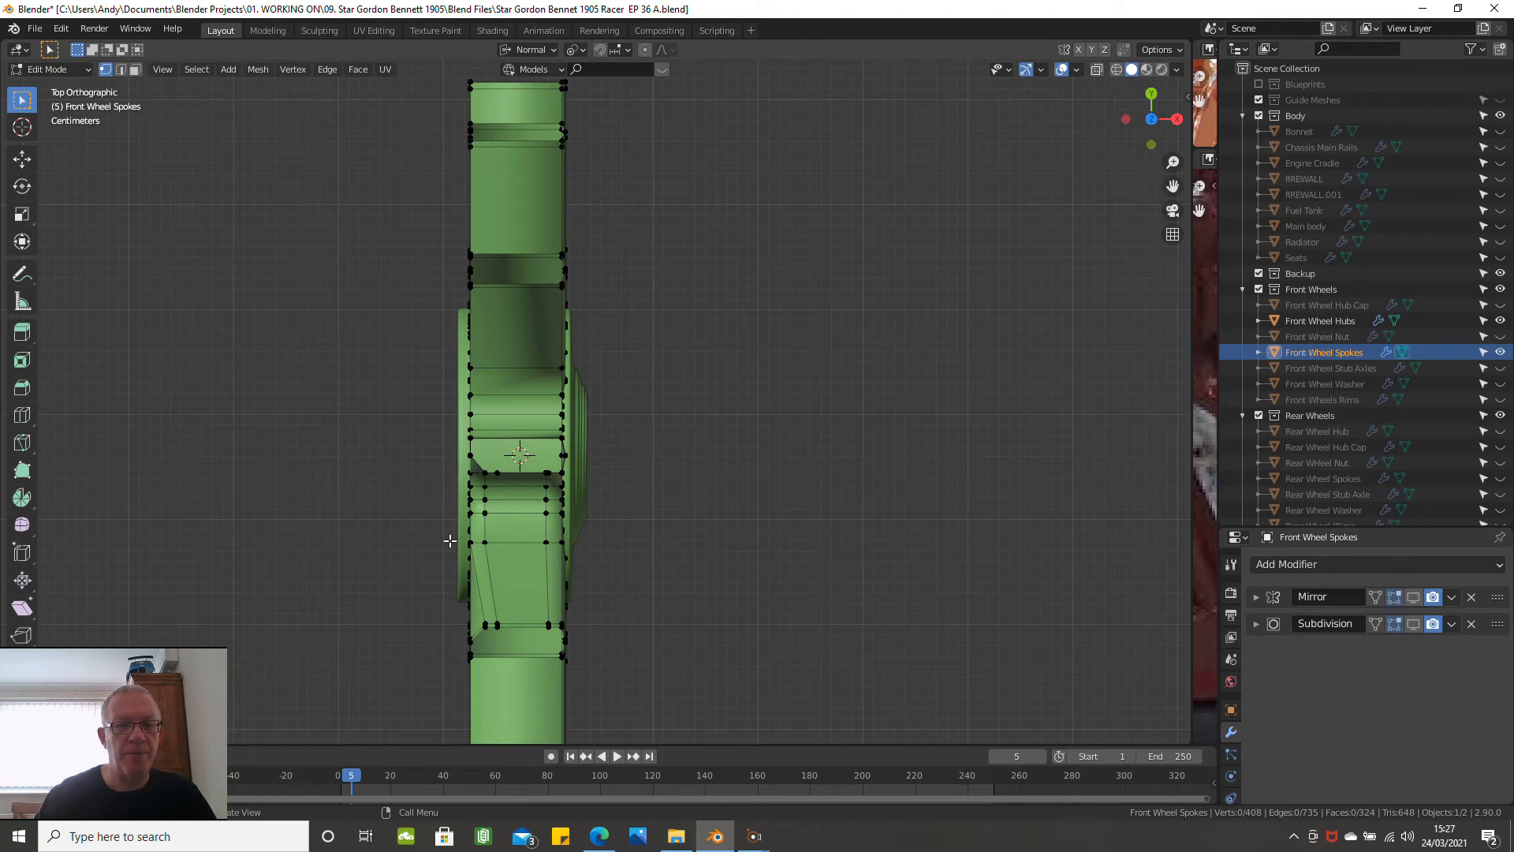
pyautogui.scroll(2, 539, 592)
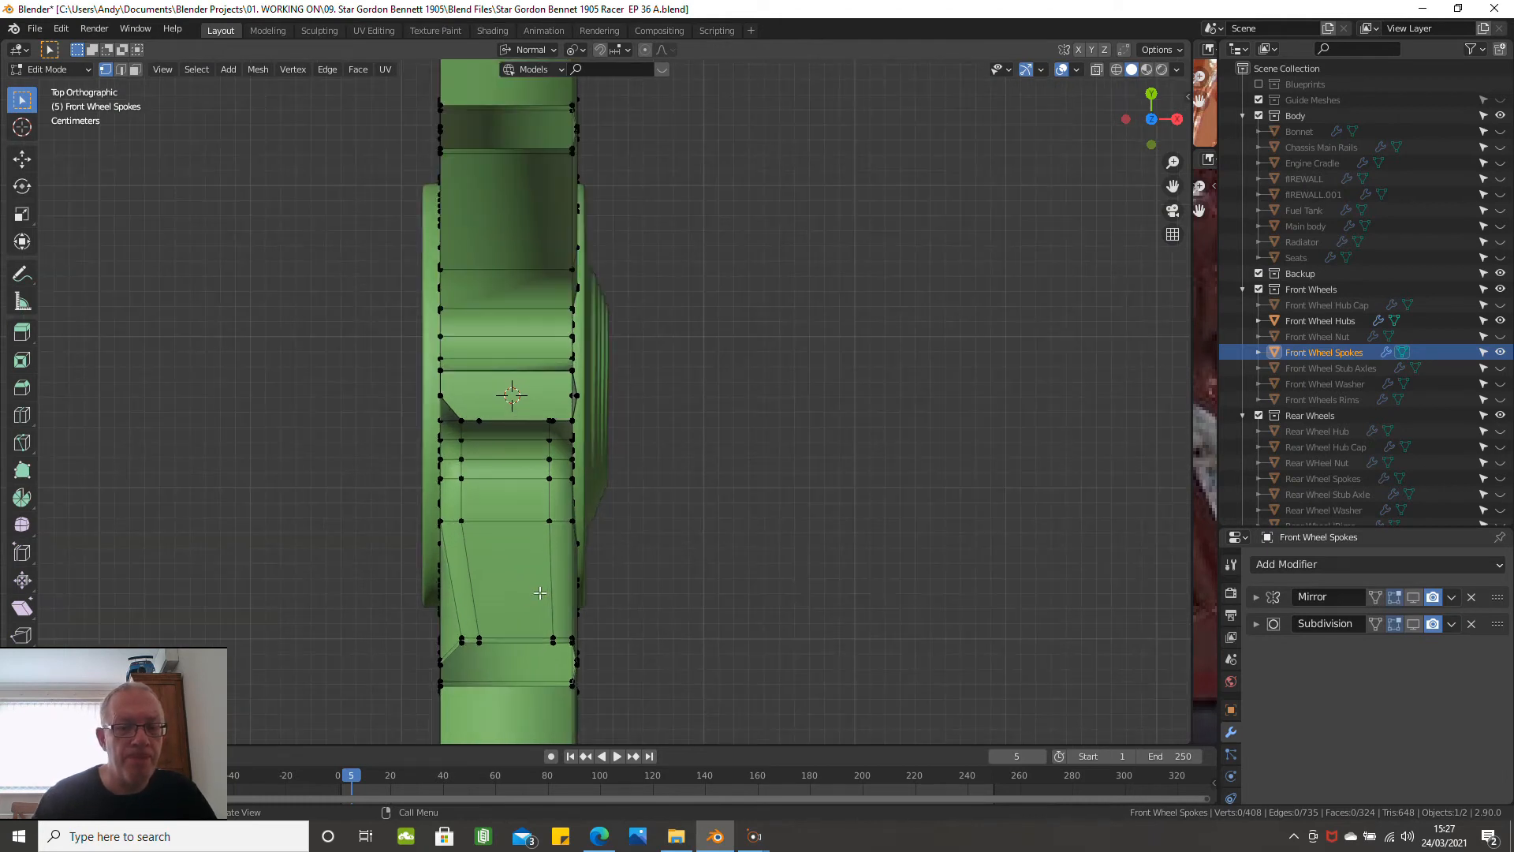
pyautogui.scroll(1, 527, 605)
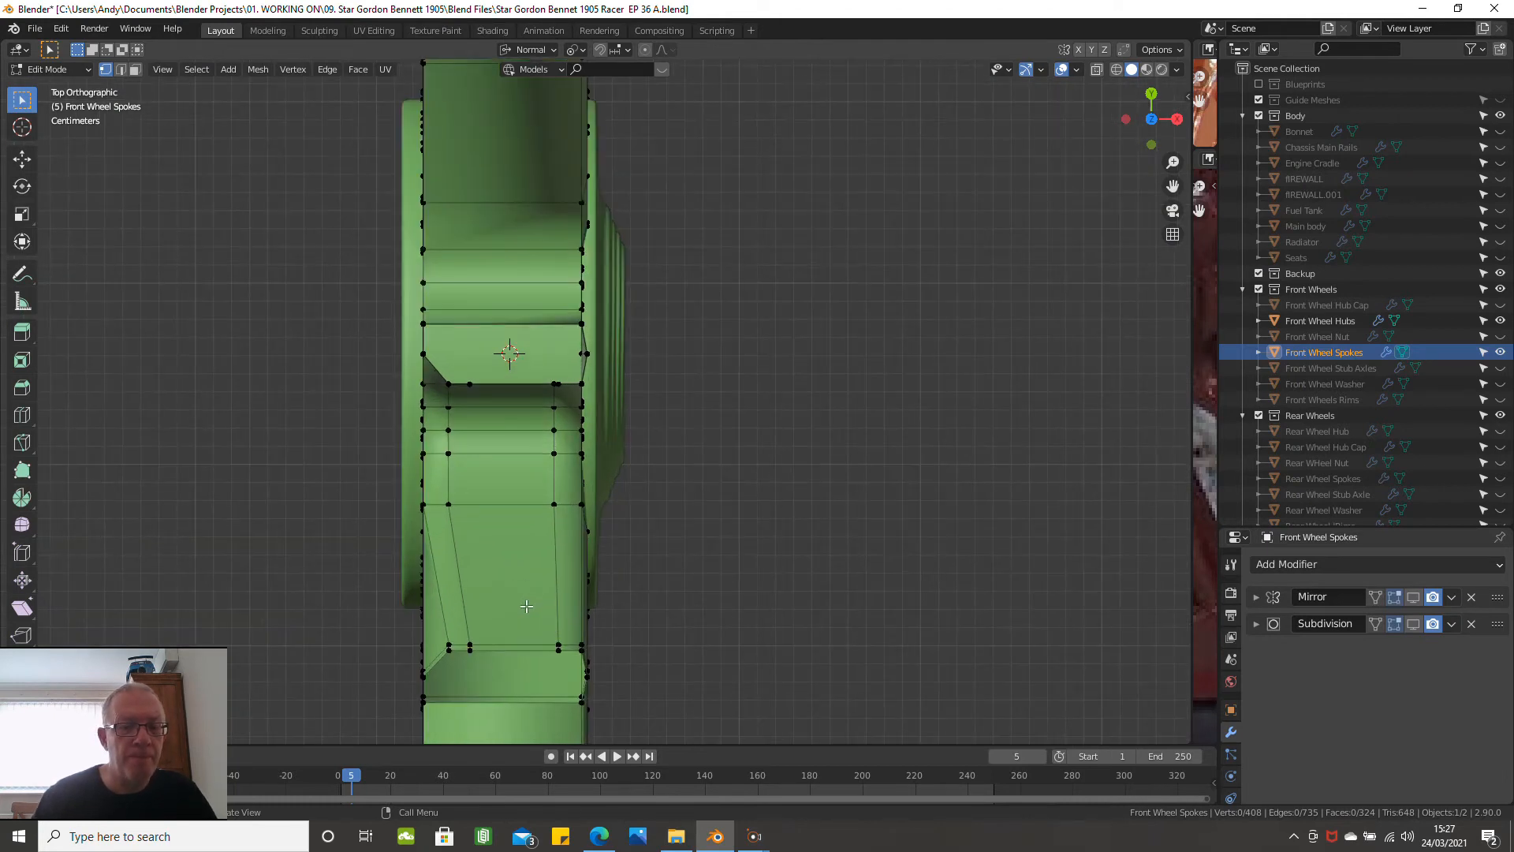
pyautogui.click(448, 646)
pyautogui.keyDown('shift'); pyautogui.click(449, 656); pyautogui.keyUp('shift')
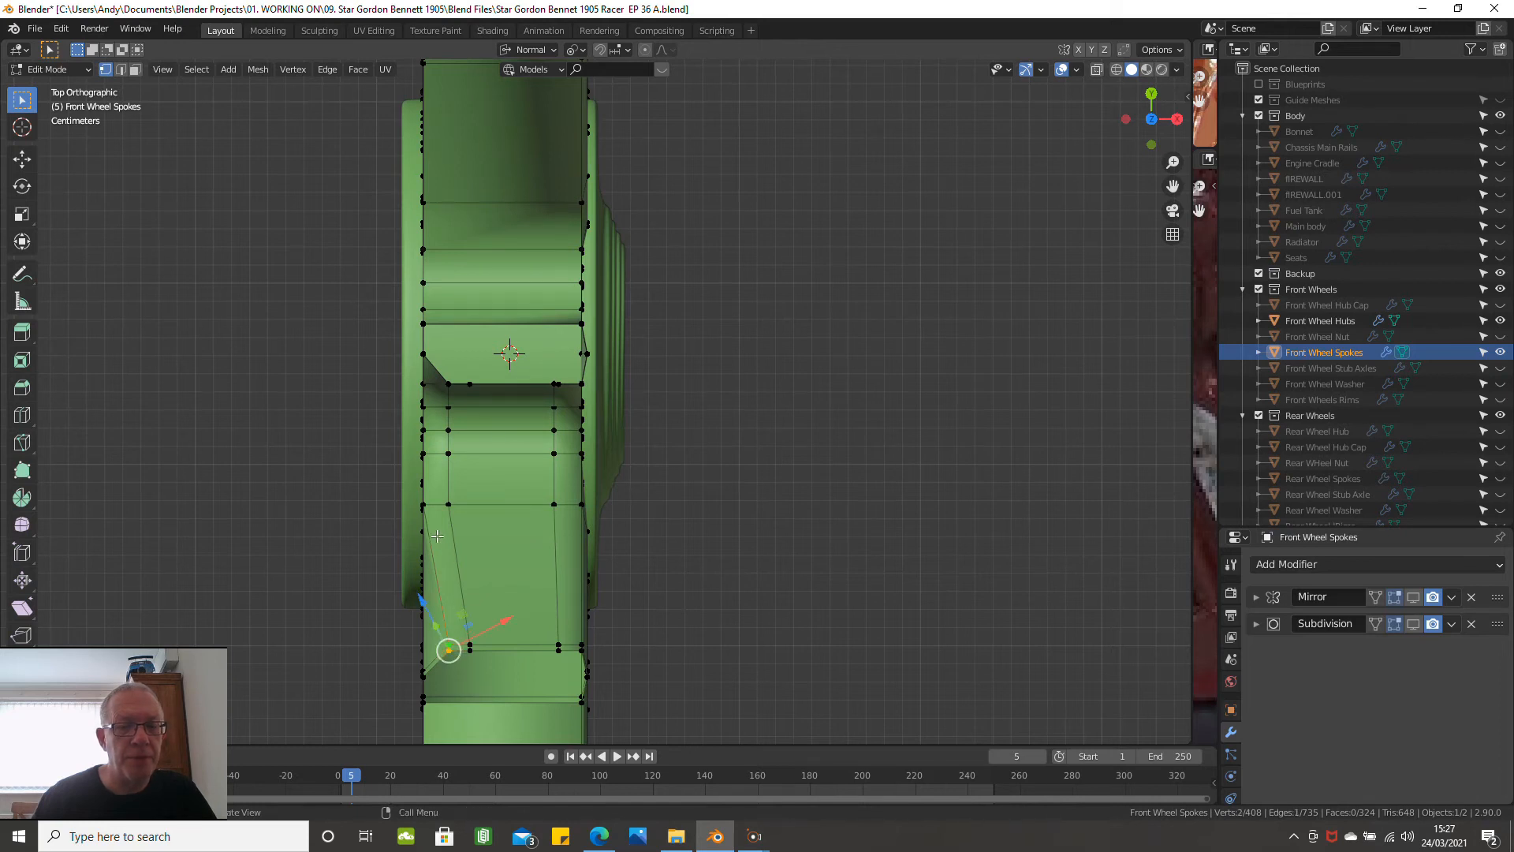
pyautogui.keyDown('shift'); pyautogui.click(425, 506); pyautogui.keyUp('shift')
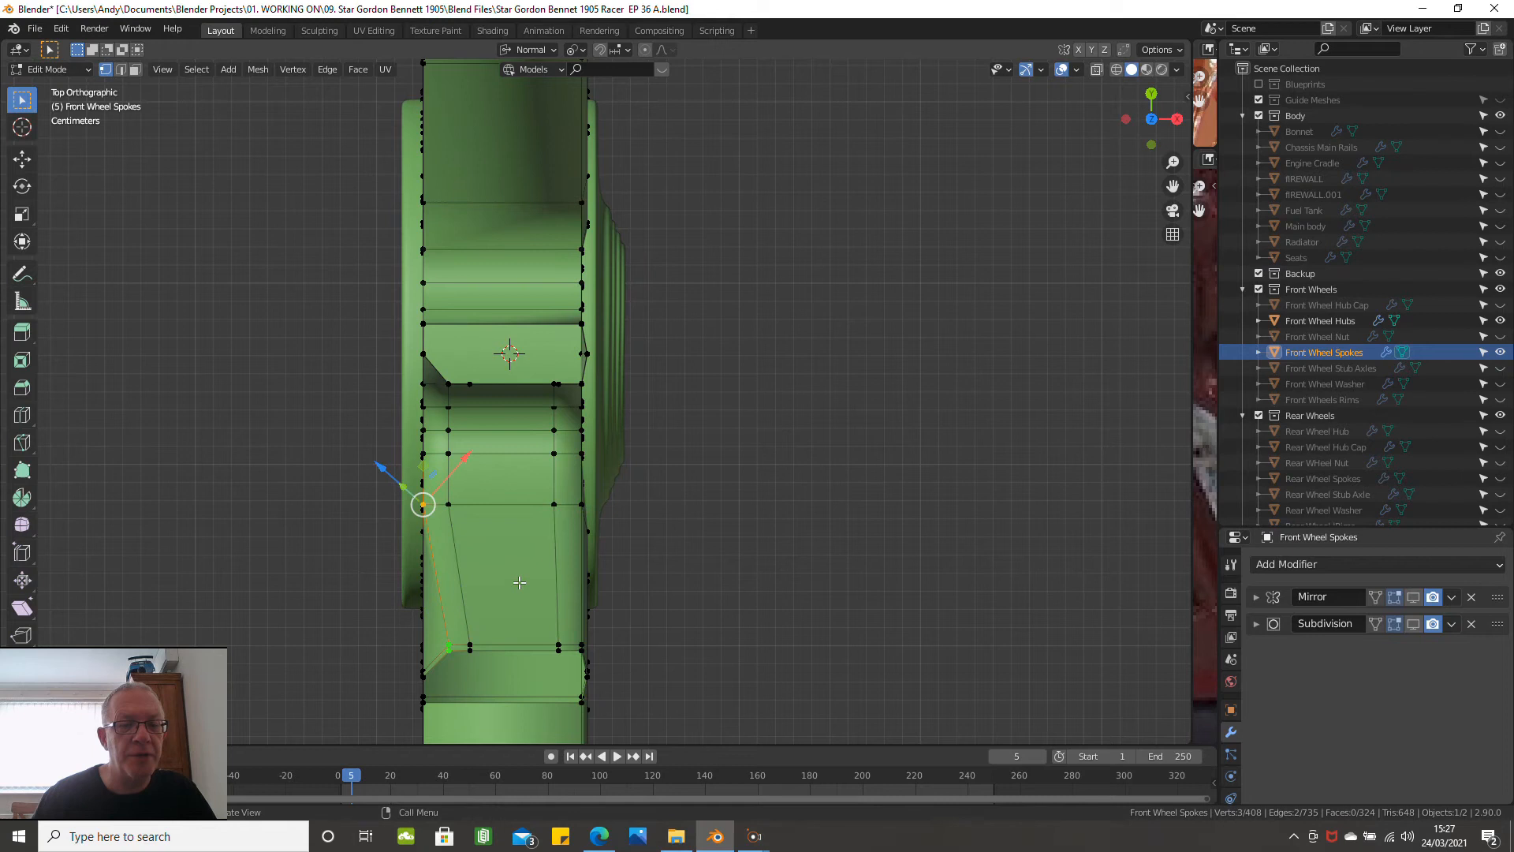
pyautogui.press('s')
pyautogui.press('x')
pyautogui.press('x')
pyautogui.press('x')
pyautogui.press('x')
pyautogui.write('0')
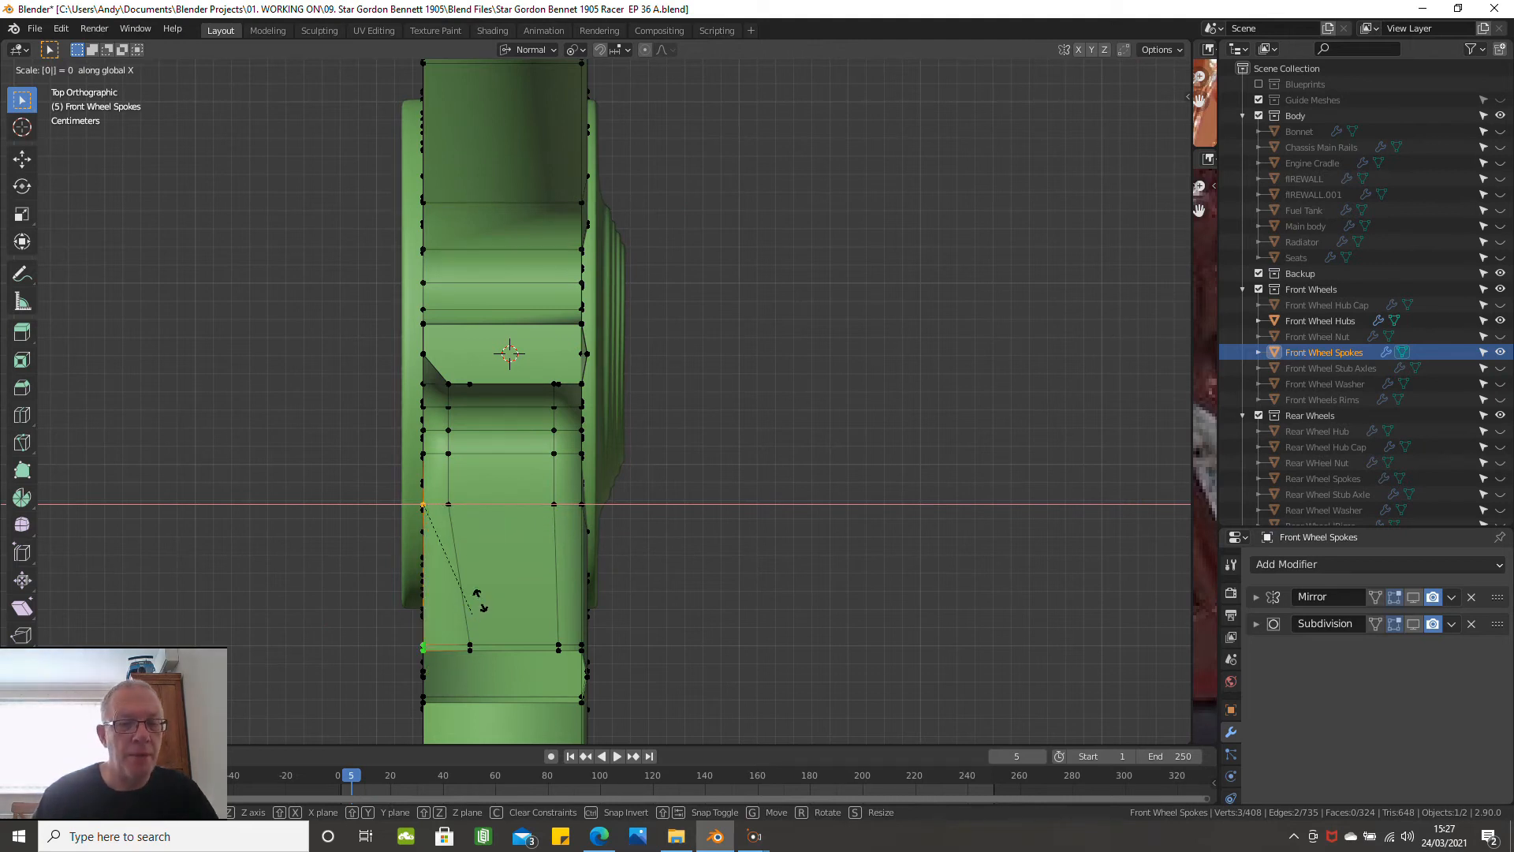
pyautogui.press('Return')
# Align the two inset vertices of the slanted edge with the spoke's inset vertex by scaling to 0 along X
pyautogui.click(470, 641)
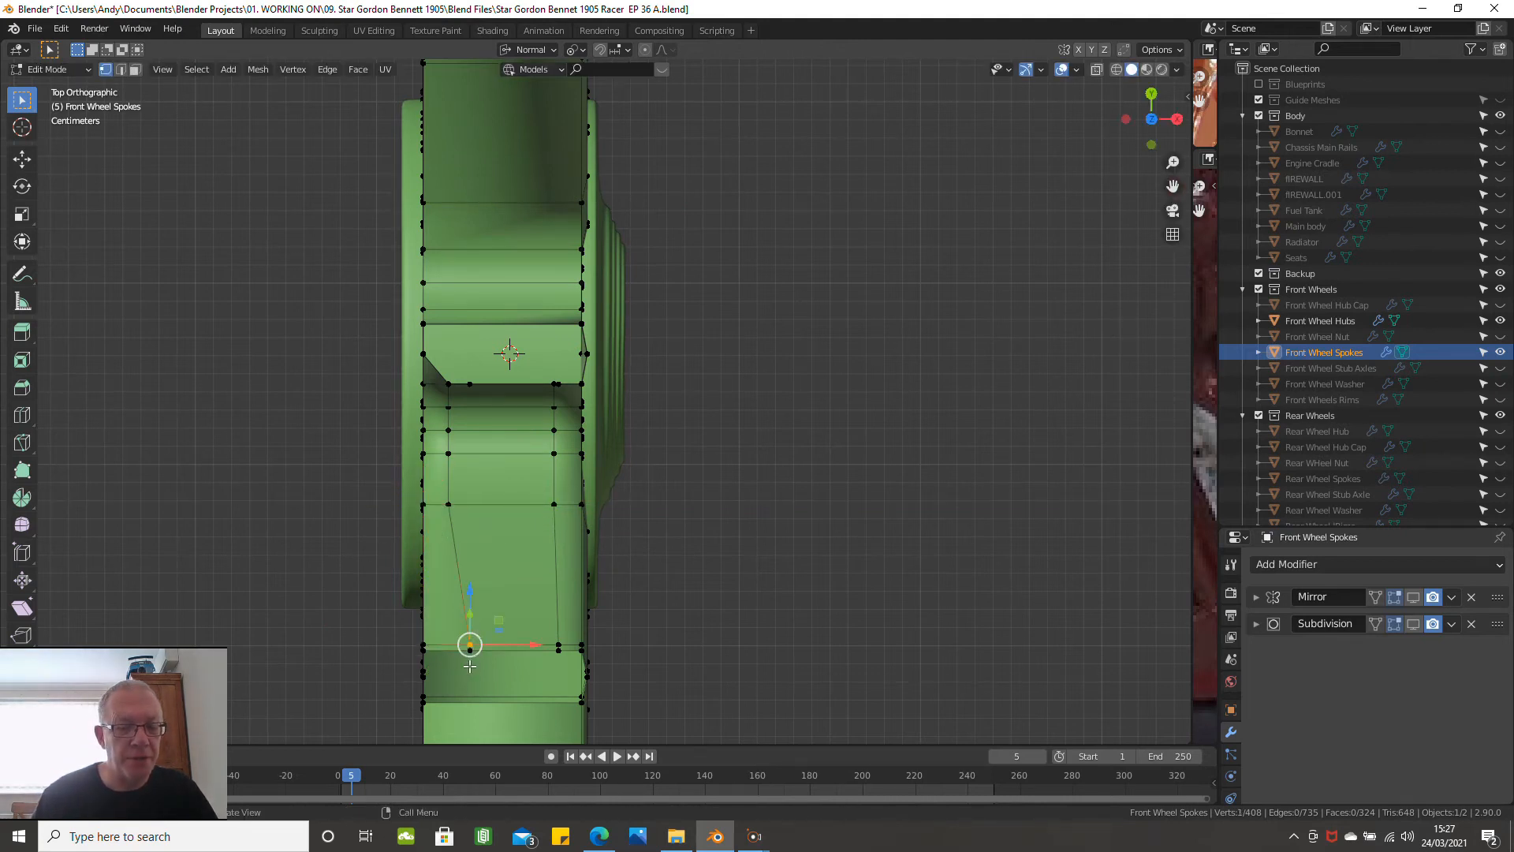
pyautogui.keyDown('shift'); pyautogui.click(470, 656); pyautogui.keyUp('shift')
pyautogui.keyDown('shift'); pyautogui.click(447, 506); pyautogui.keyUp('shift')
pyautogui.press('s')
pyautogui.press('x')
pyautogui.press('x')
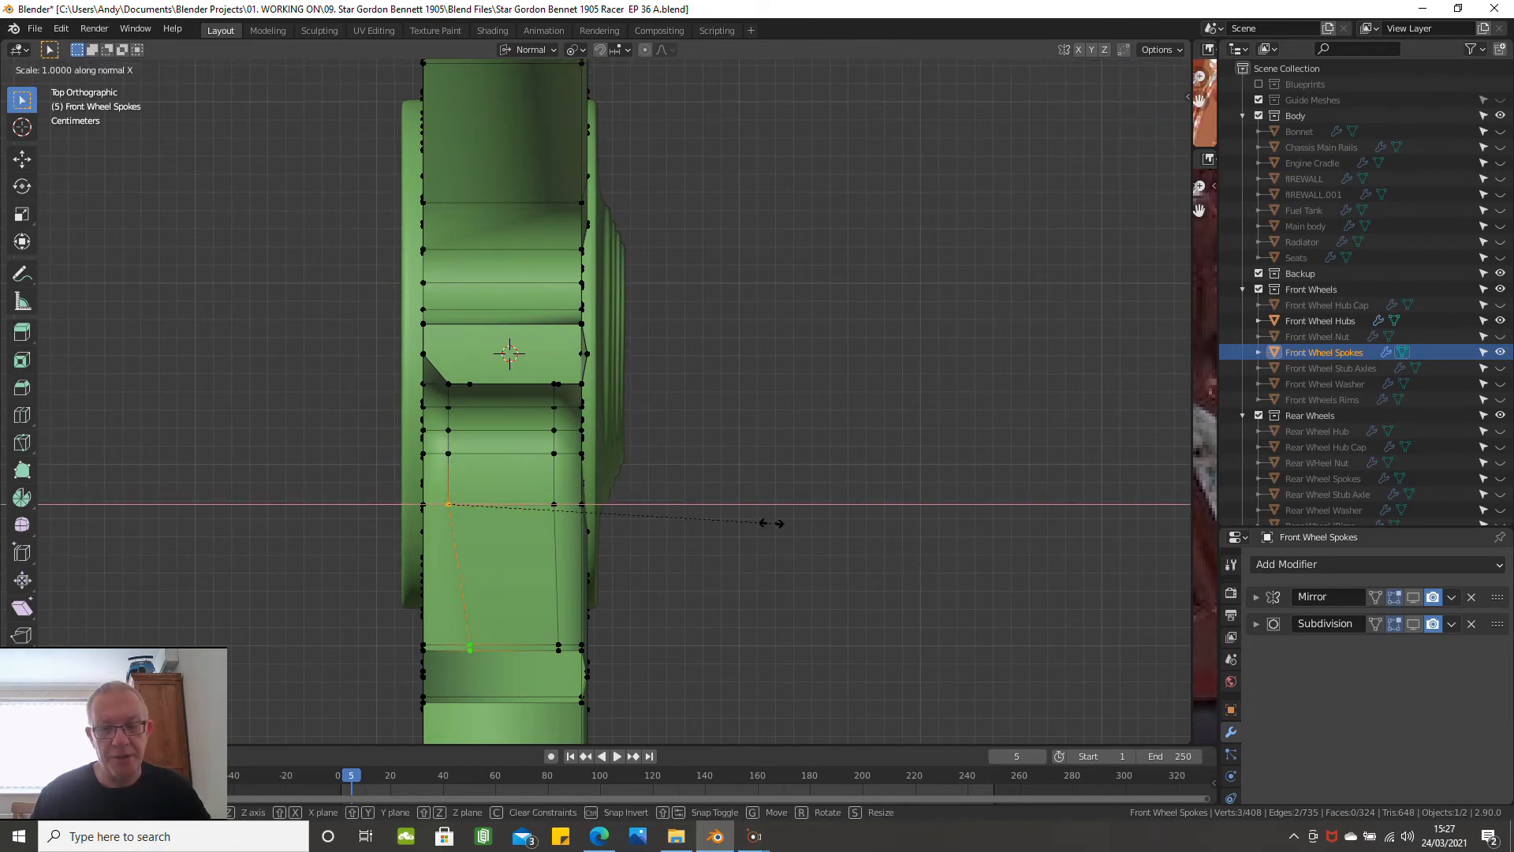
pyautogui.press('0')
pyautogui.press('Return')
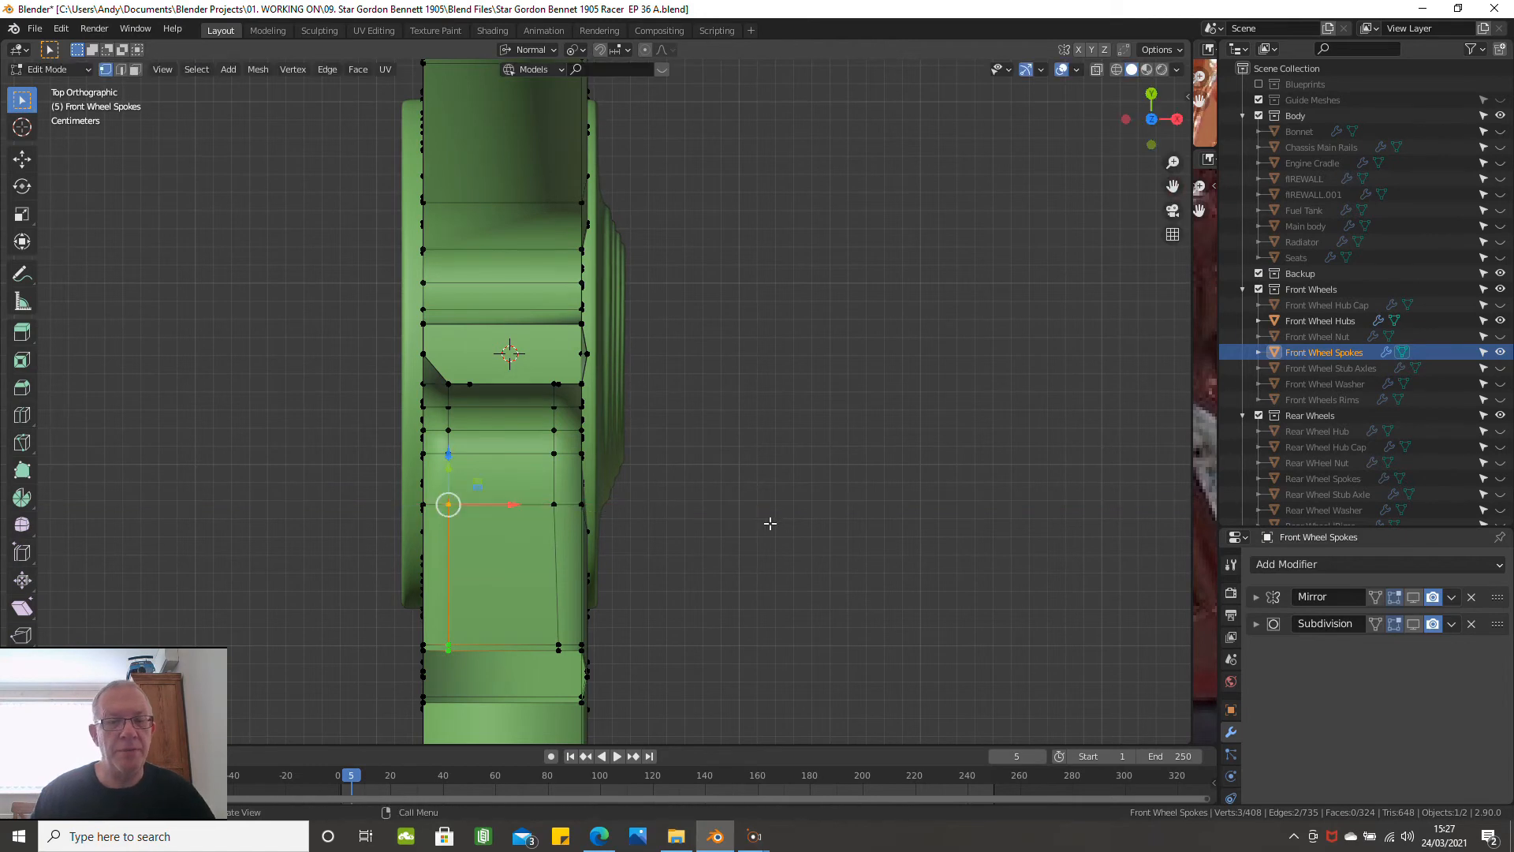
# Add two lengthwise loop cuts to the web on the opposite side of the spoke, sliding one towards each side edge
pyautogui.scroll(2, 701, 538)
pyautogui.scroll(-2, 676, 529)
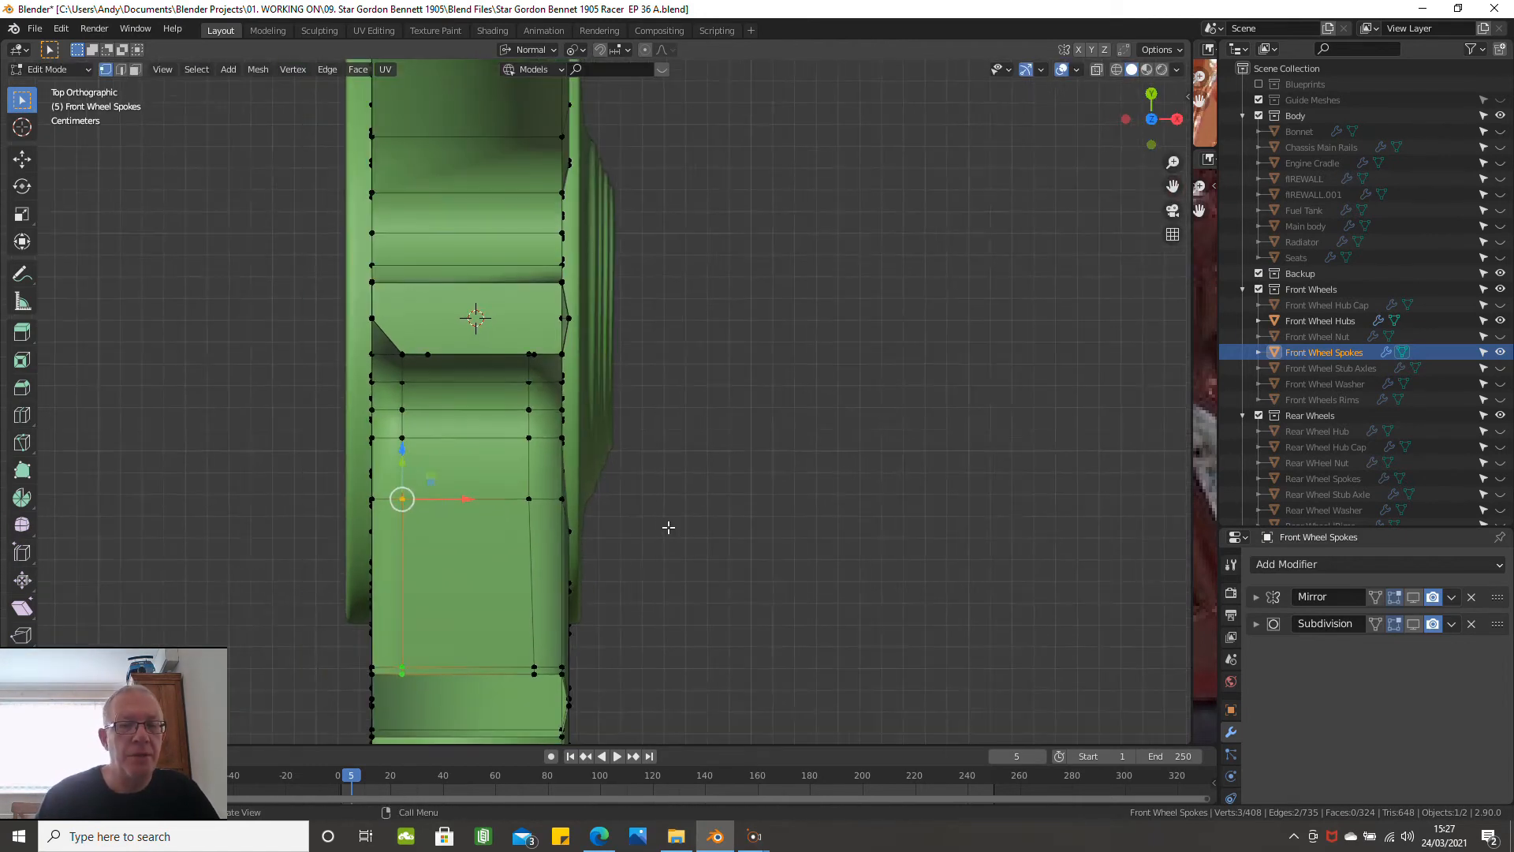
pyautogui.hotkey('ctrl', 'r')
pyautogui.click(546, 250)
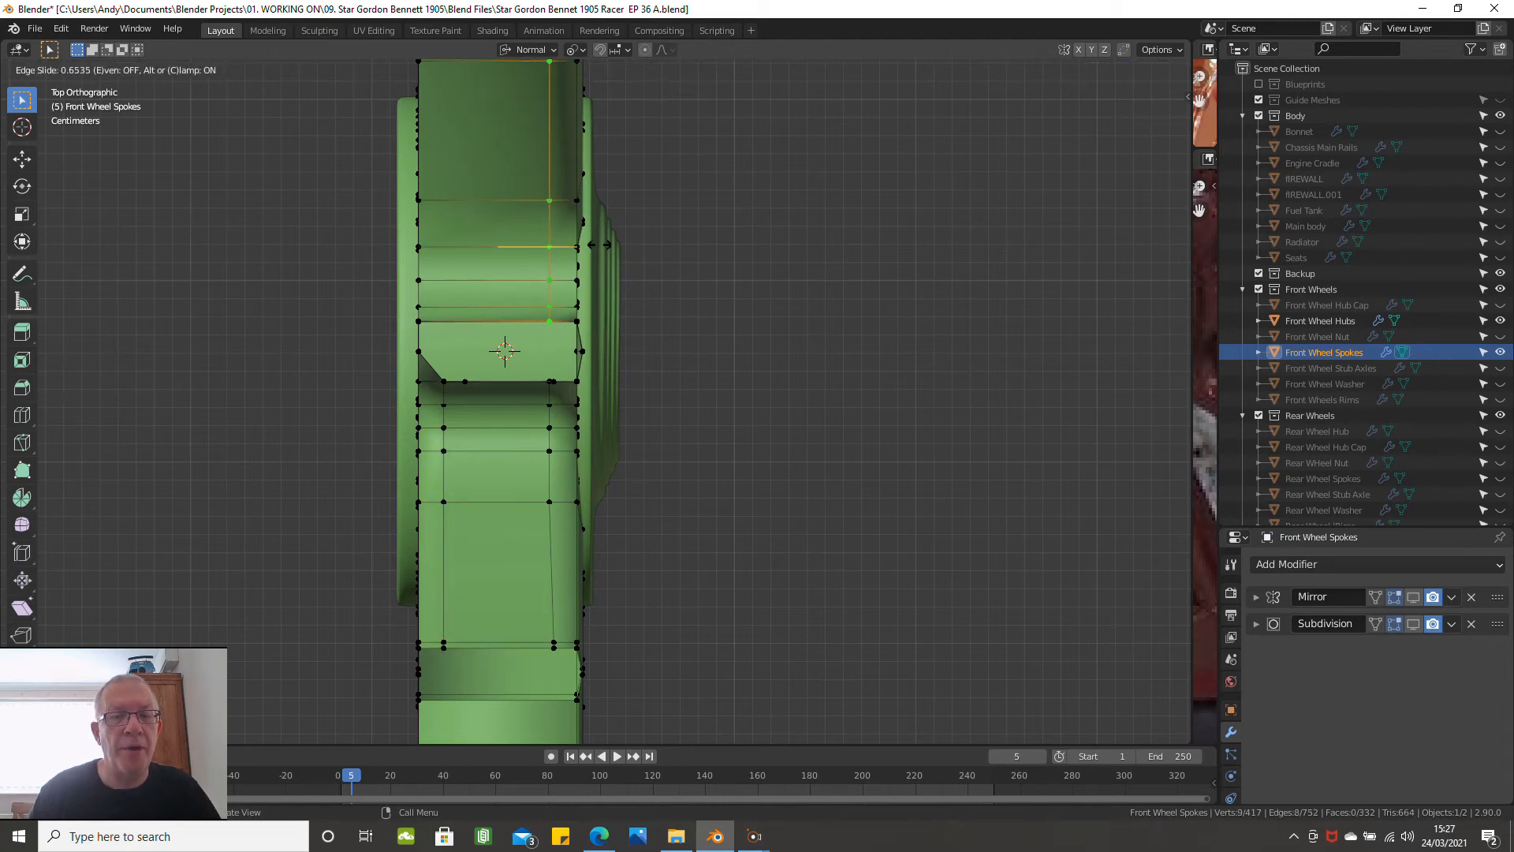
pyautogui.click(599, 244)
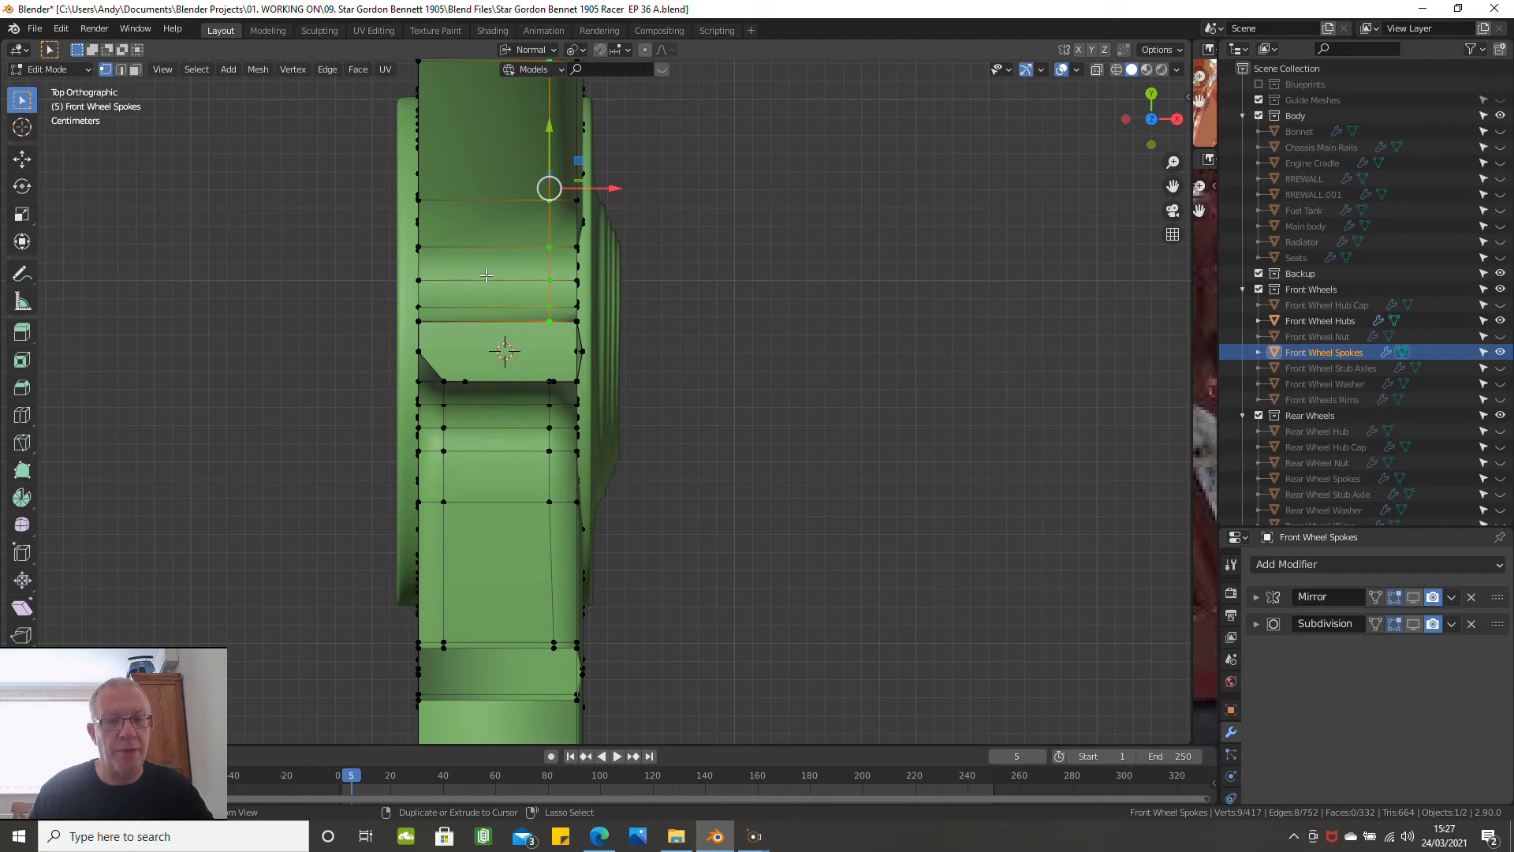
pyautogui.hotkey('ctrl', 'r')
pyautogui.click(485, 274)
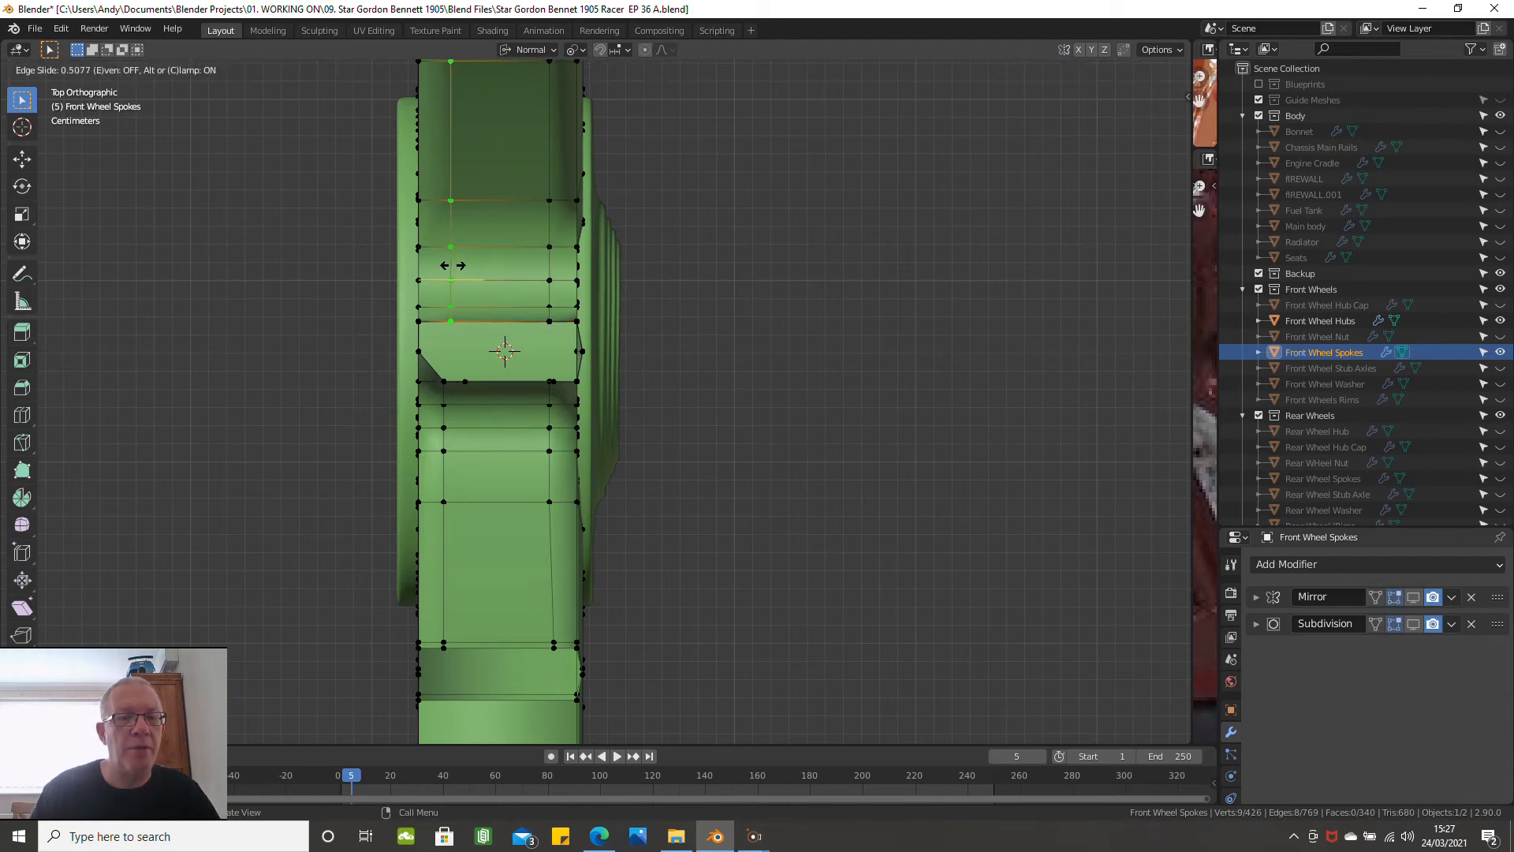
pyautogui.click(448, 263)
# Fill the first gap face between the upright spoke's side edge, the new web and the hub rim from four vertices
pyautogui.moveTo(442, 186); pyautogui.dragTo(566, 302, button='middle')
pyautogui.scroll(3, 566, 302)
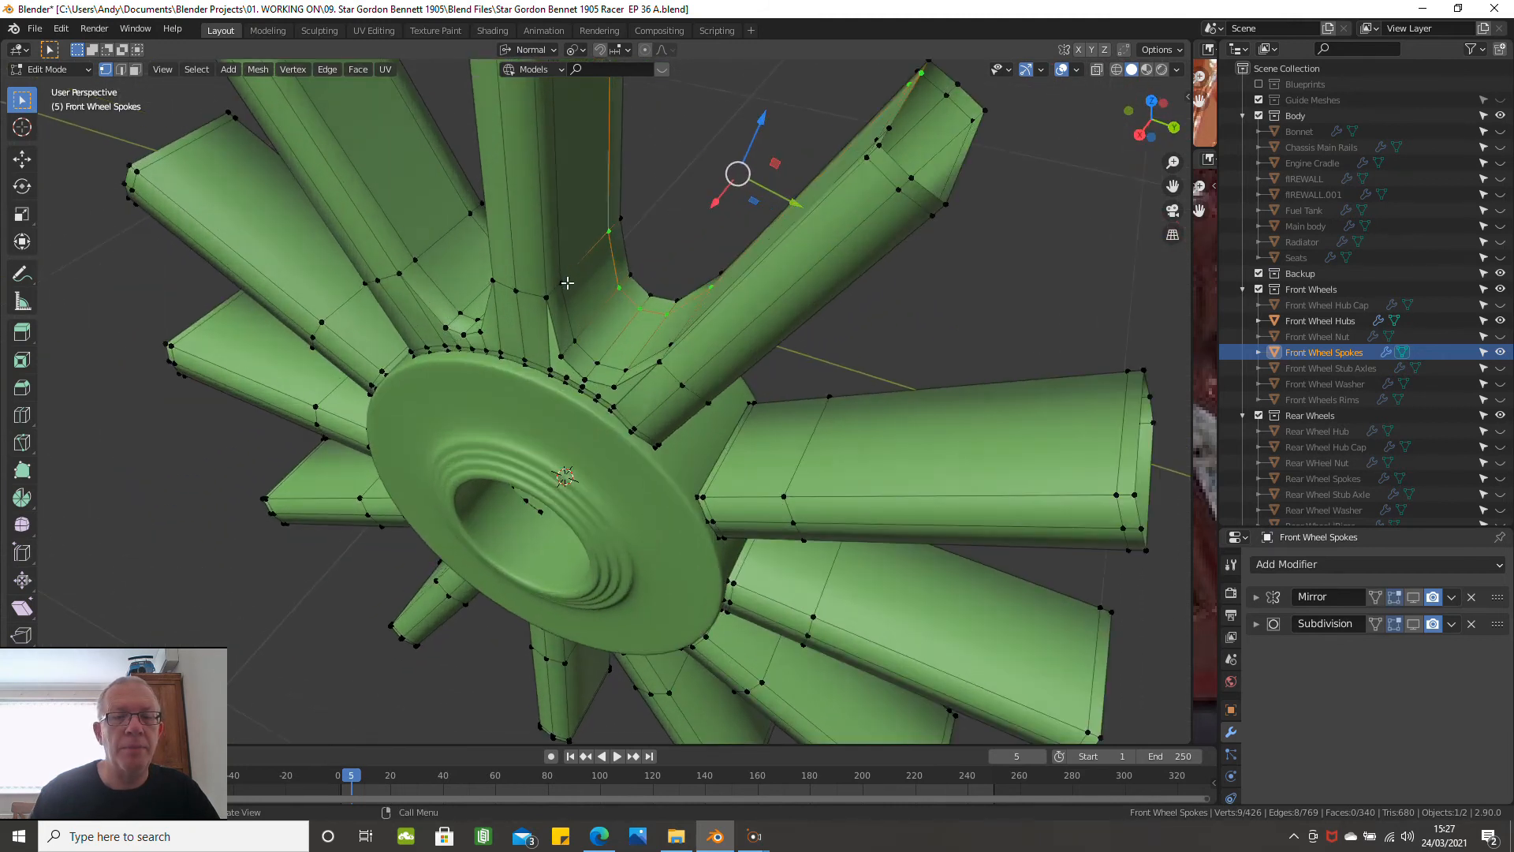
pyautogui.scroll(2, 566, 302)
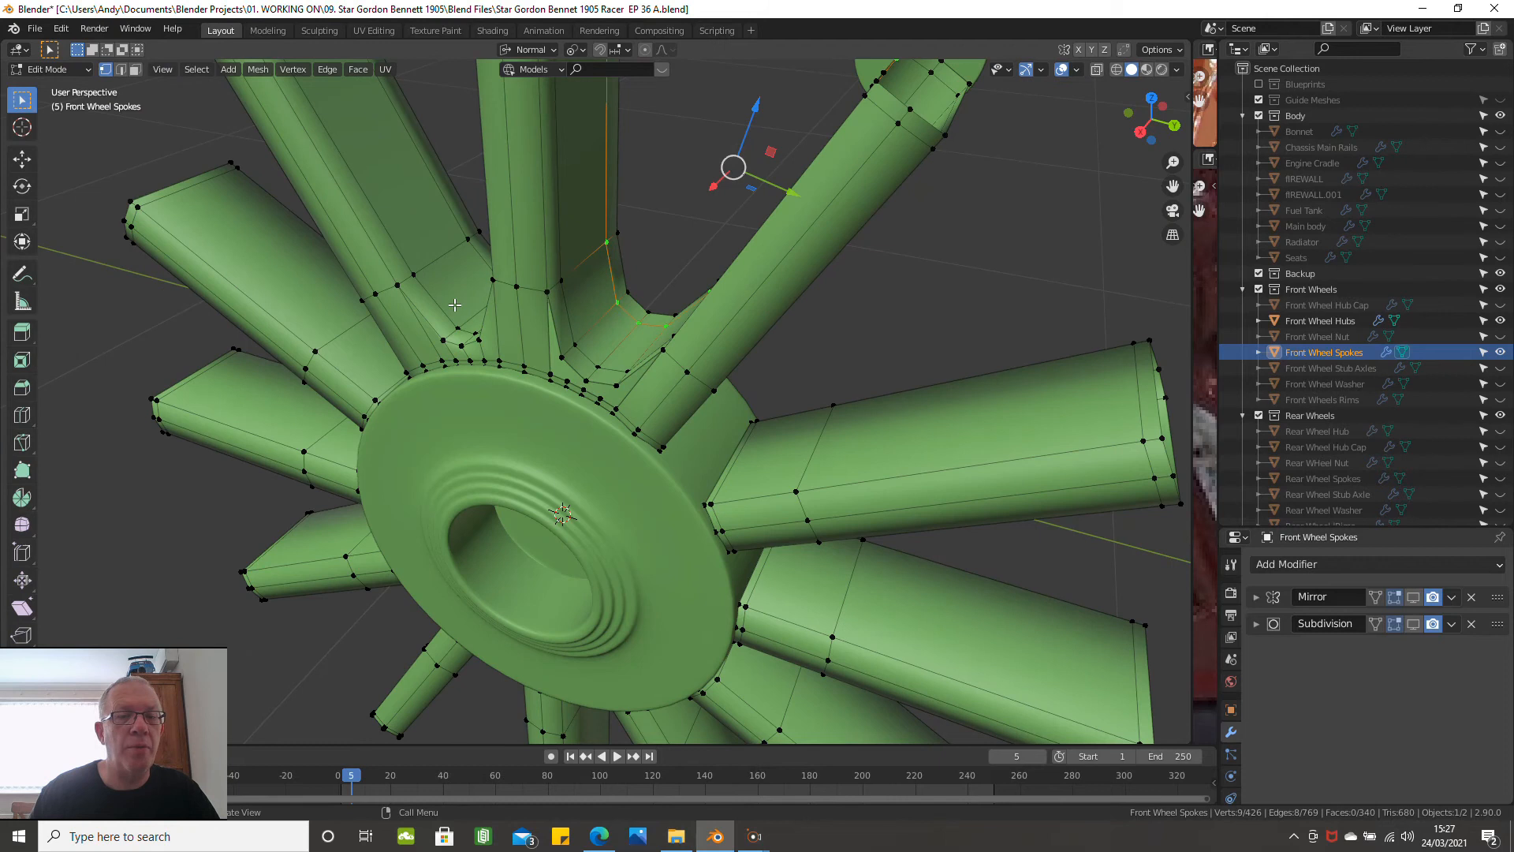
pyautogui.scroll(1, 456, 306)
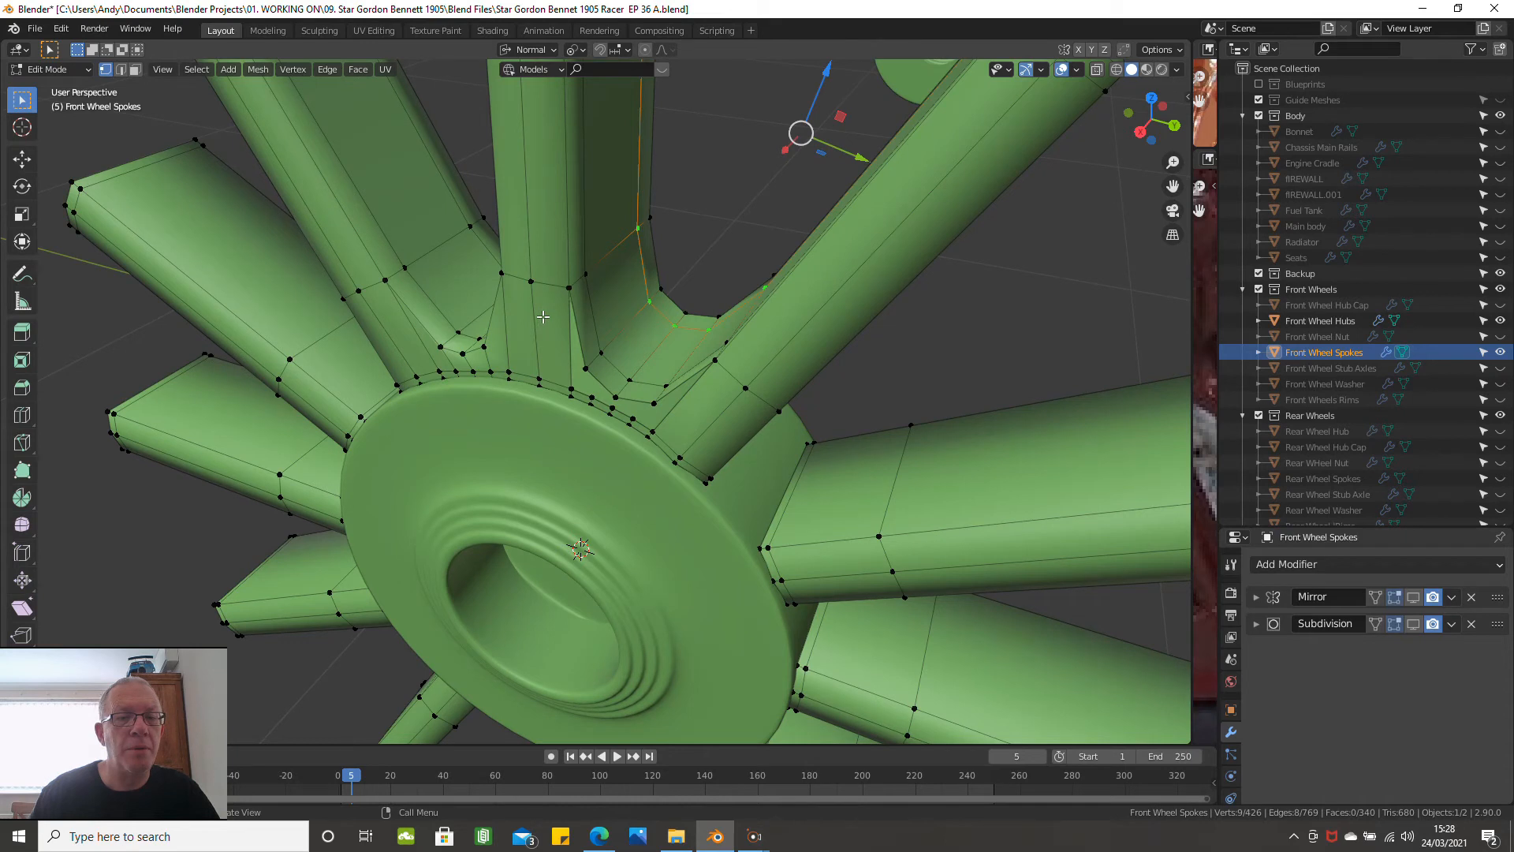
pyautogui.moveTo(564, 324); pyautogui.dragTo(569, 304, button='middle')
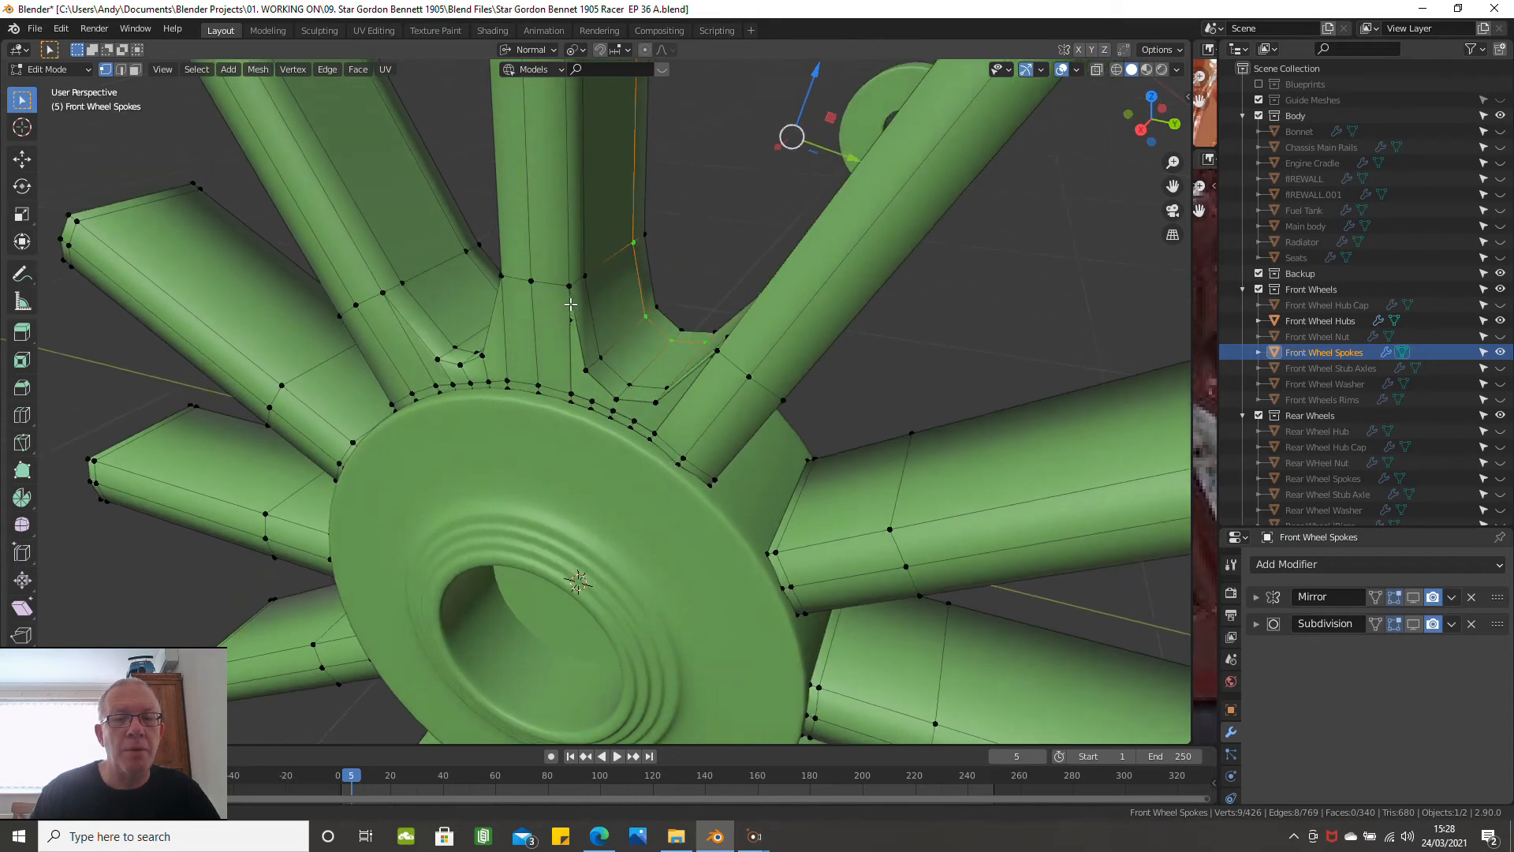
pyautogui.click(570, 292)
pyautogui.keyDown('shift'); pyautogui.click(588, 398); pyautogui.keyUp('shift')
pyautogui.moveTo(609, 365); pyautogui.dragTo(584, 365, button='middle')
pyautogui.keyDown('shift'); pyautogui.click(574, 384); pyautogui.keyUp('shift')
pyautogui.keyDown('shift'); pyautogui.click(602, 391); pyautogui.keyUp('shift')
pyautogui.moveTo(701, 361); pyautogui.dragTo(635, 351, button='middle')
pyautogui.press('f')
# Fill the three remaining faces between the web and the hub rim, continuing from the first filled face to the next spoke
pyautogui.click(603, 368)
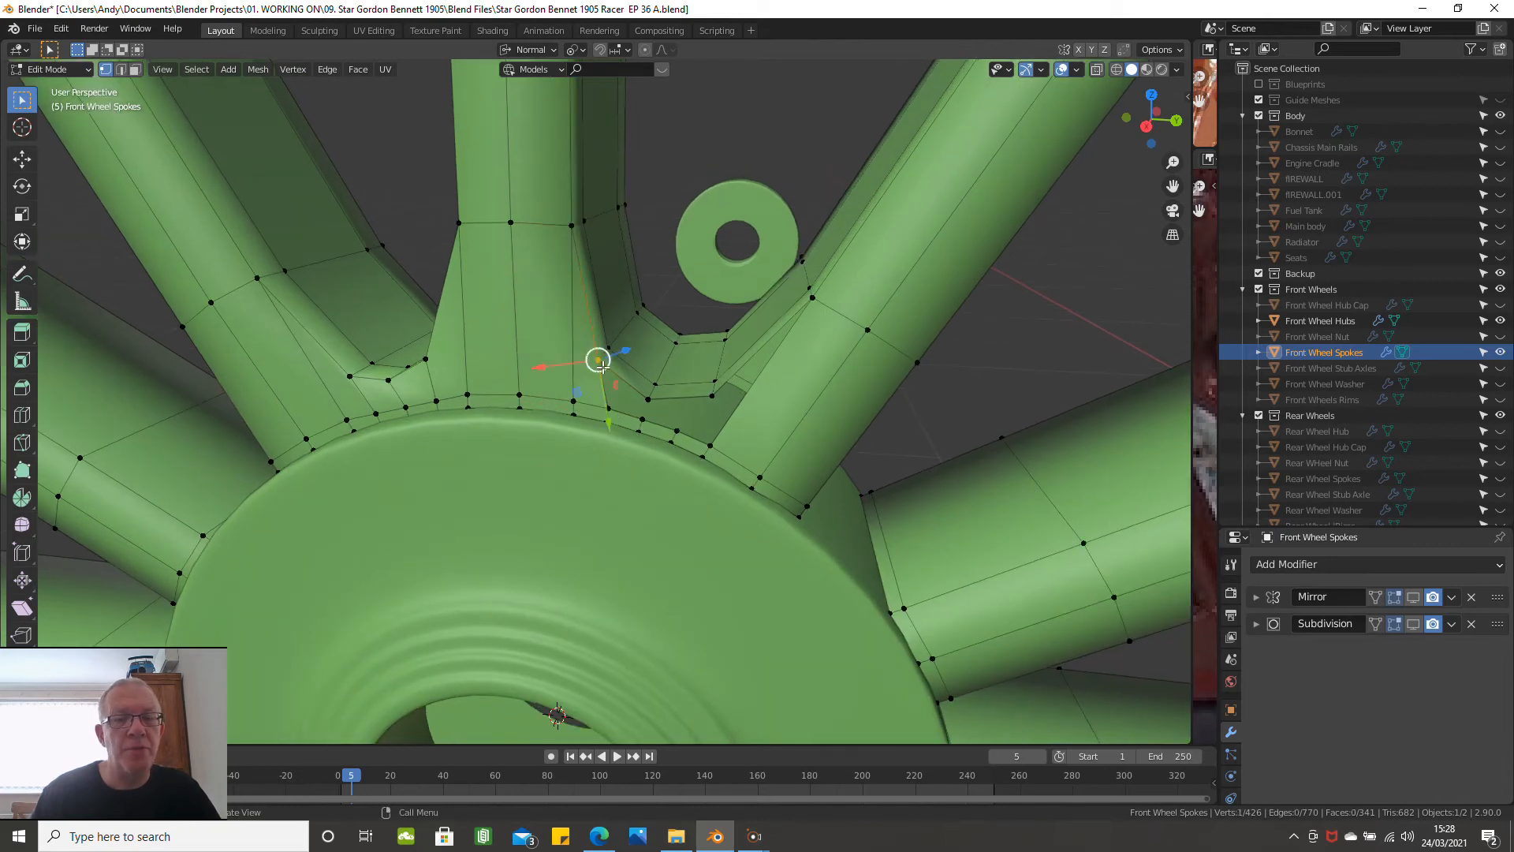
pyautogui.keyDown('shift'); pyautogui.click(622, 410); pyautogui.keyUp('shift')
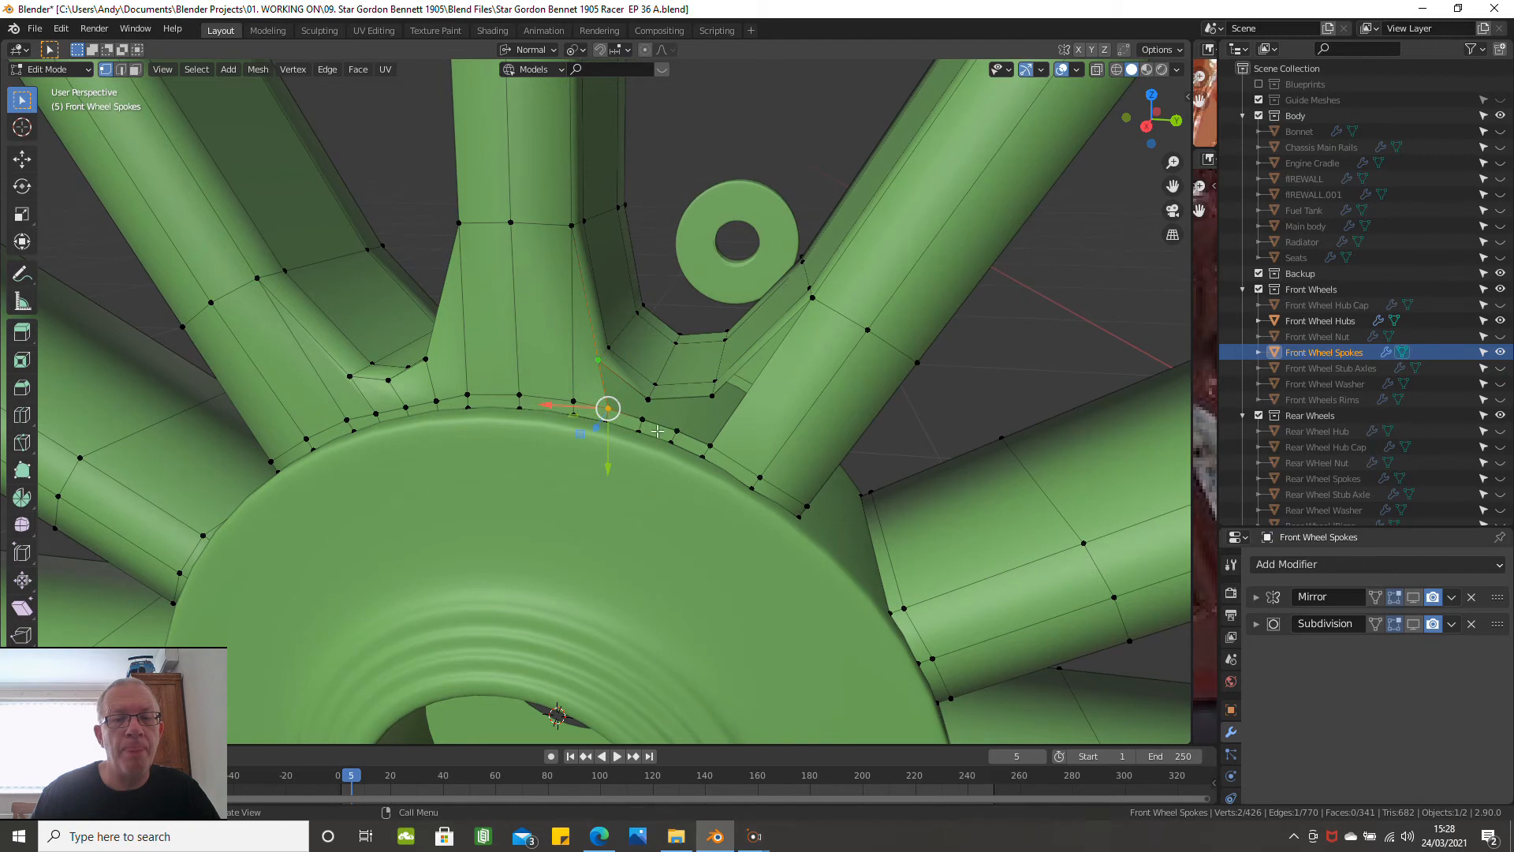
pyautogui.press('f')
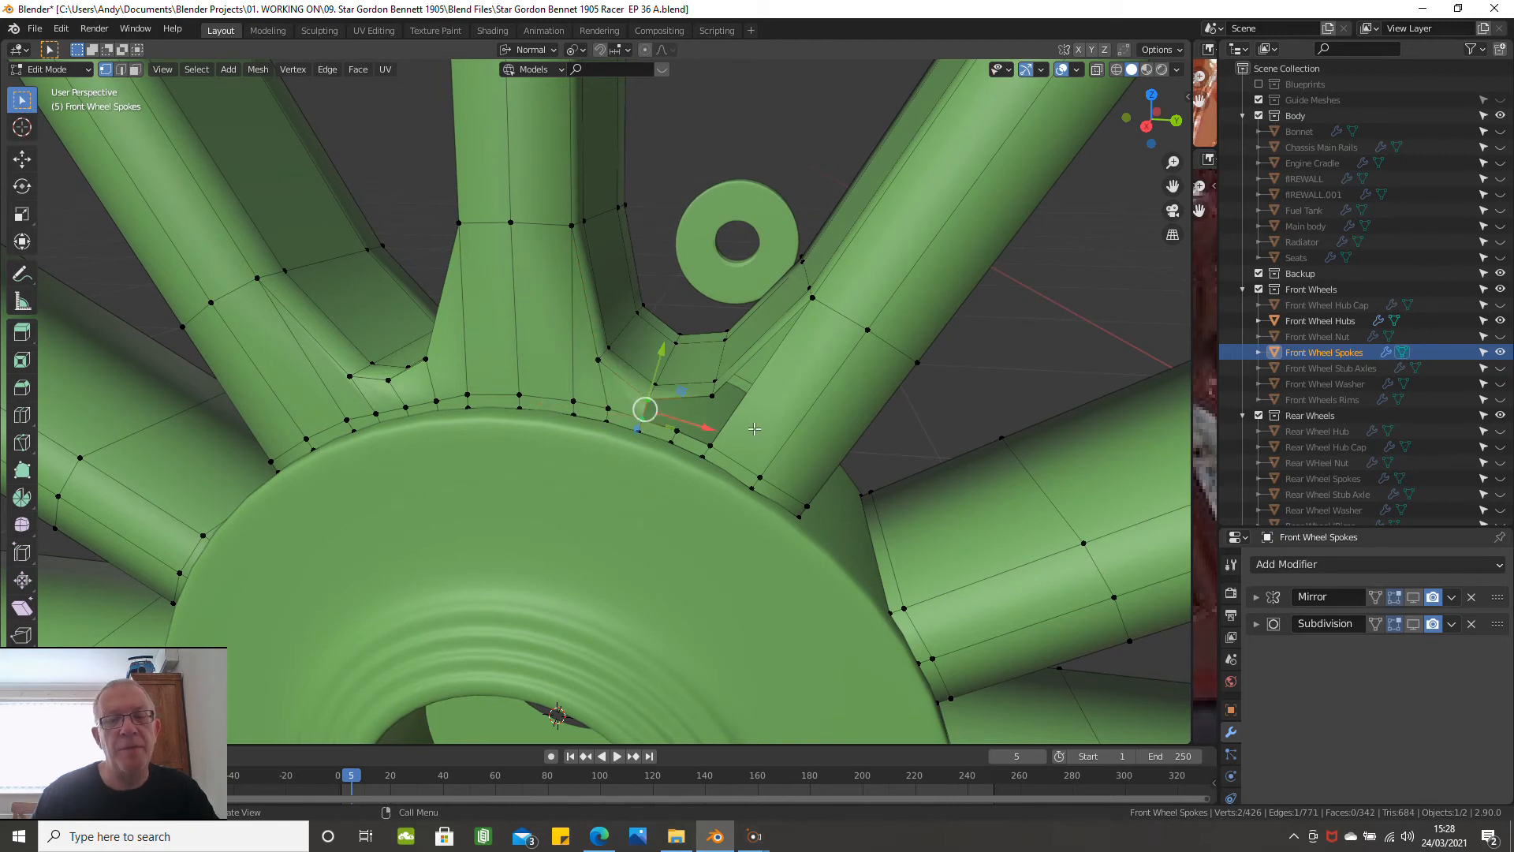
pyautogui.press('f')
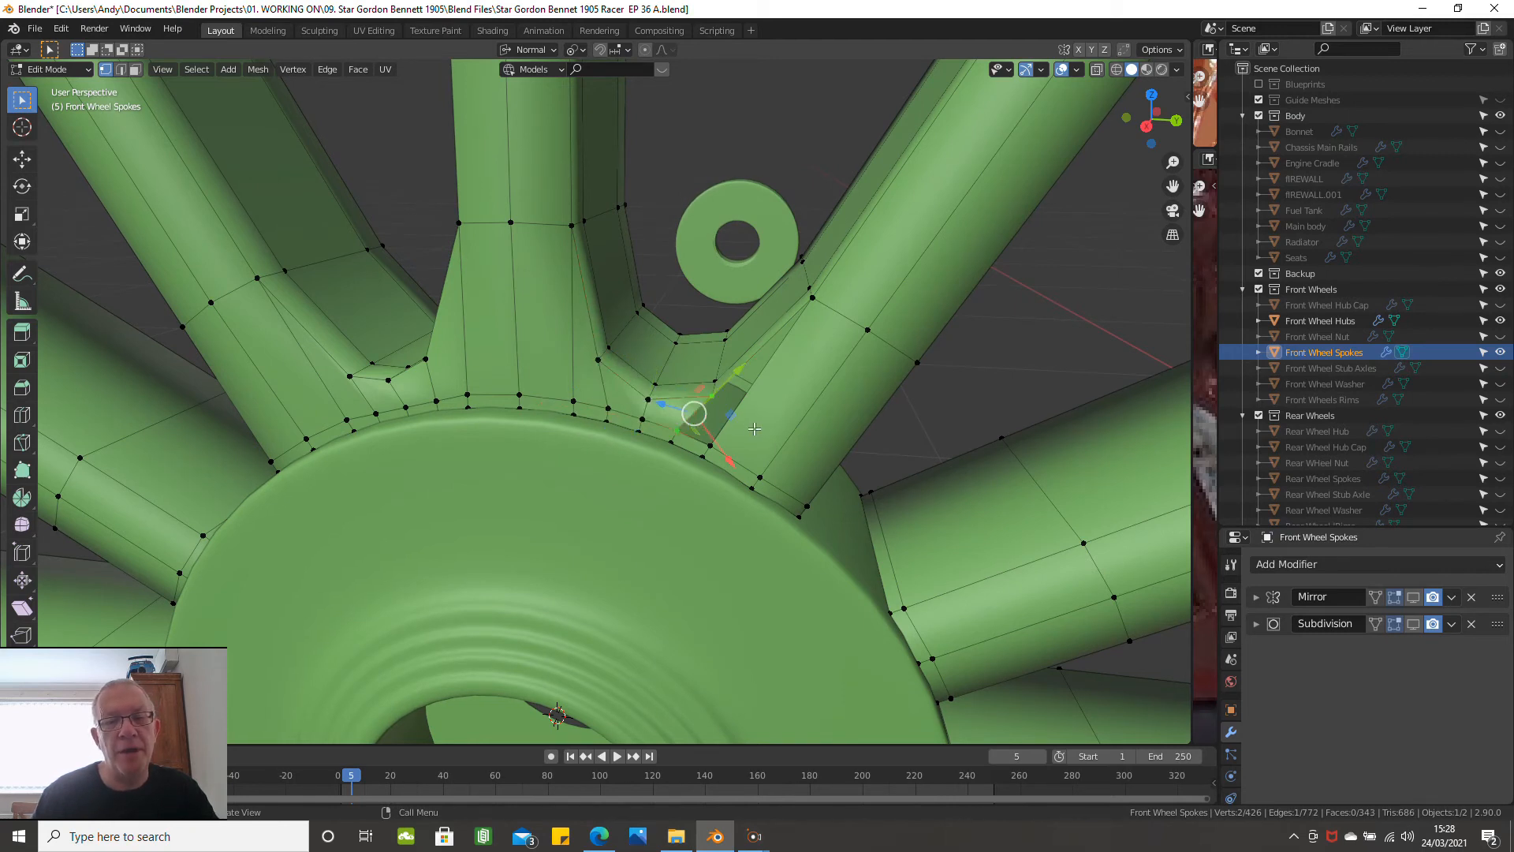
pyautogui.press('f')
# Enable viewport display of the Mirror and Subdivision modifiers and inspect the smoothed spokes from front and back in Object Mode
pyautogui.moveTo(755, 386); pyautogui.dragTo(824, 416, button='middle')
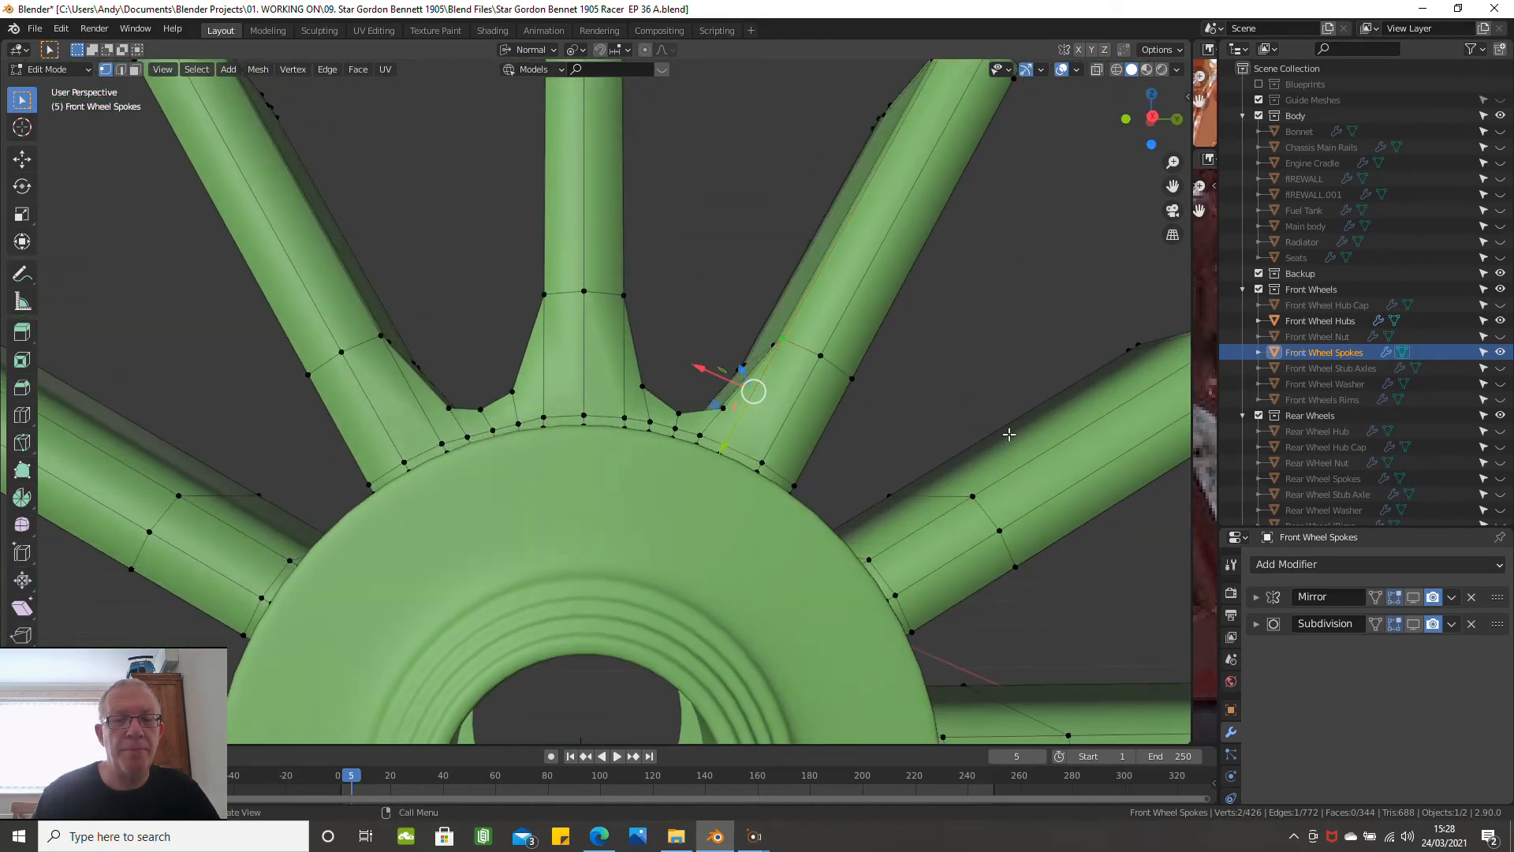
pyautogui.click(1414, 597)
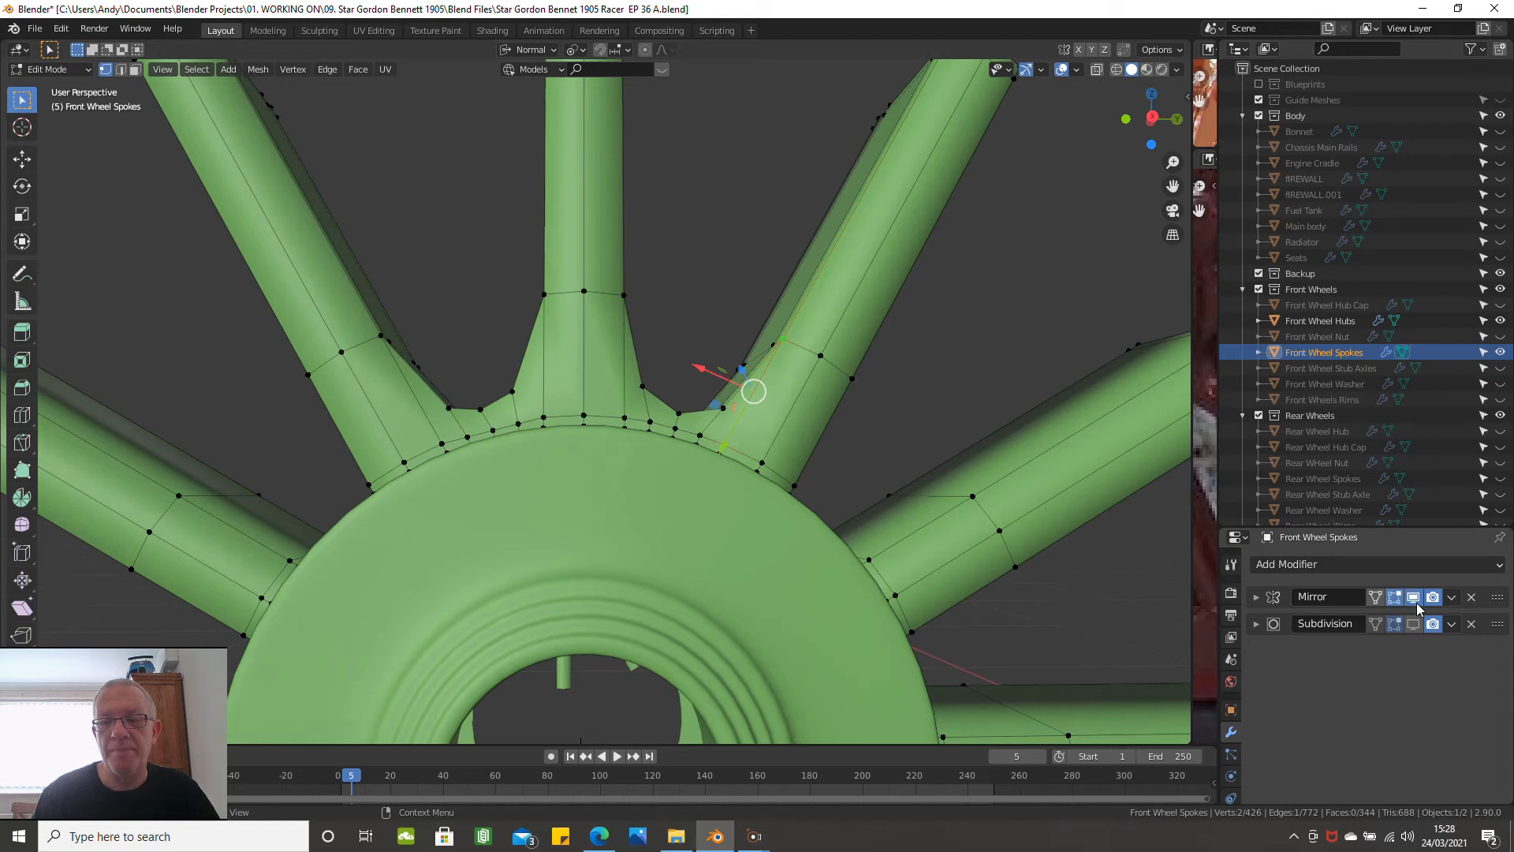
pyautogui.click(1413, 624)
pyautogui.moveTo(1073, 529); pyautogui.dragTo(1033, 569, button='middle')
pyautogui.scroll(-2, 1084, 535)
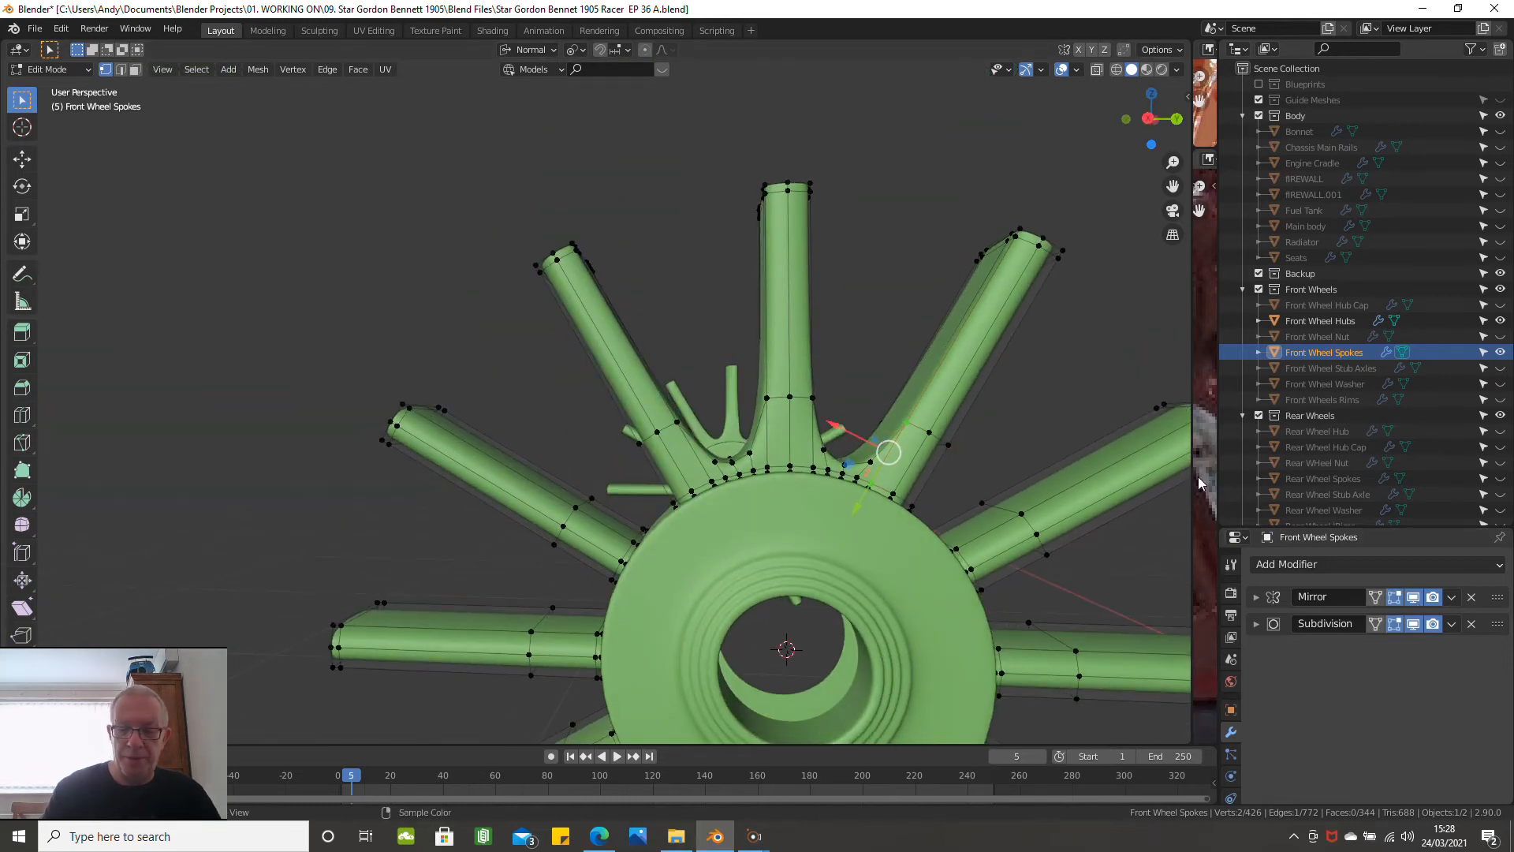
pyautogui.scroll(-2, 981, 477)
pyautogui.keyDown('shift'); pyautogui.moveTo(962, 503); pyautogui.dragTo(700, 351, button='middle'); pyautogui.keyUp('shift')
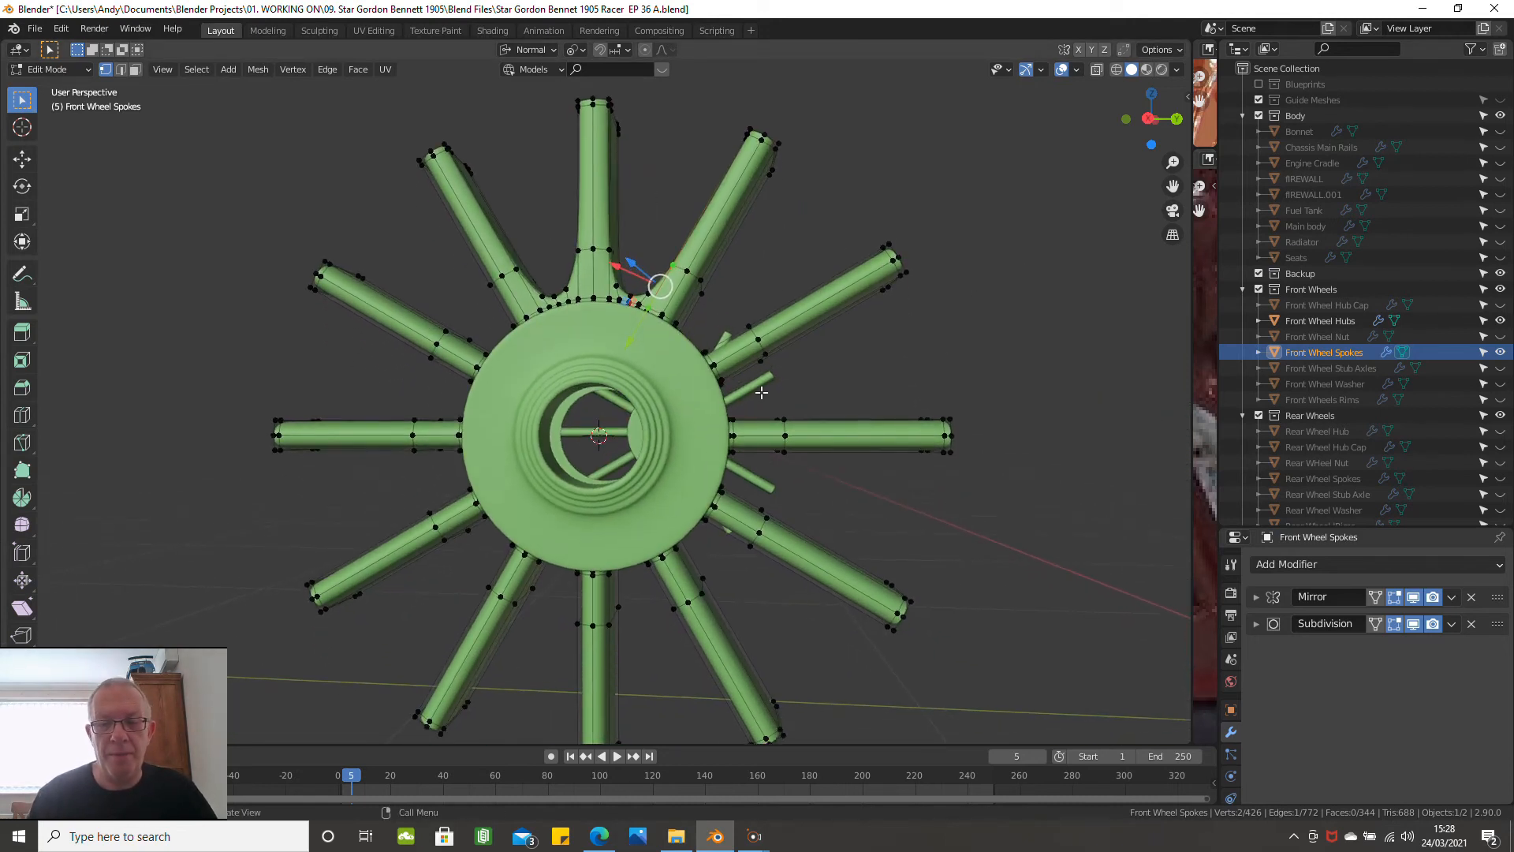
pyautogui.press('Tab')
pyautogui.moveTo(764, 419); pyautogui.dragTo(811, 500, button='middle')
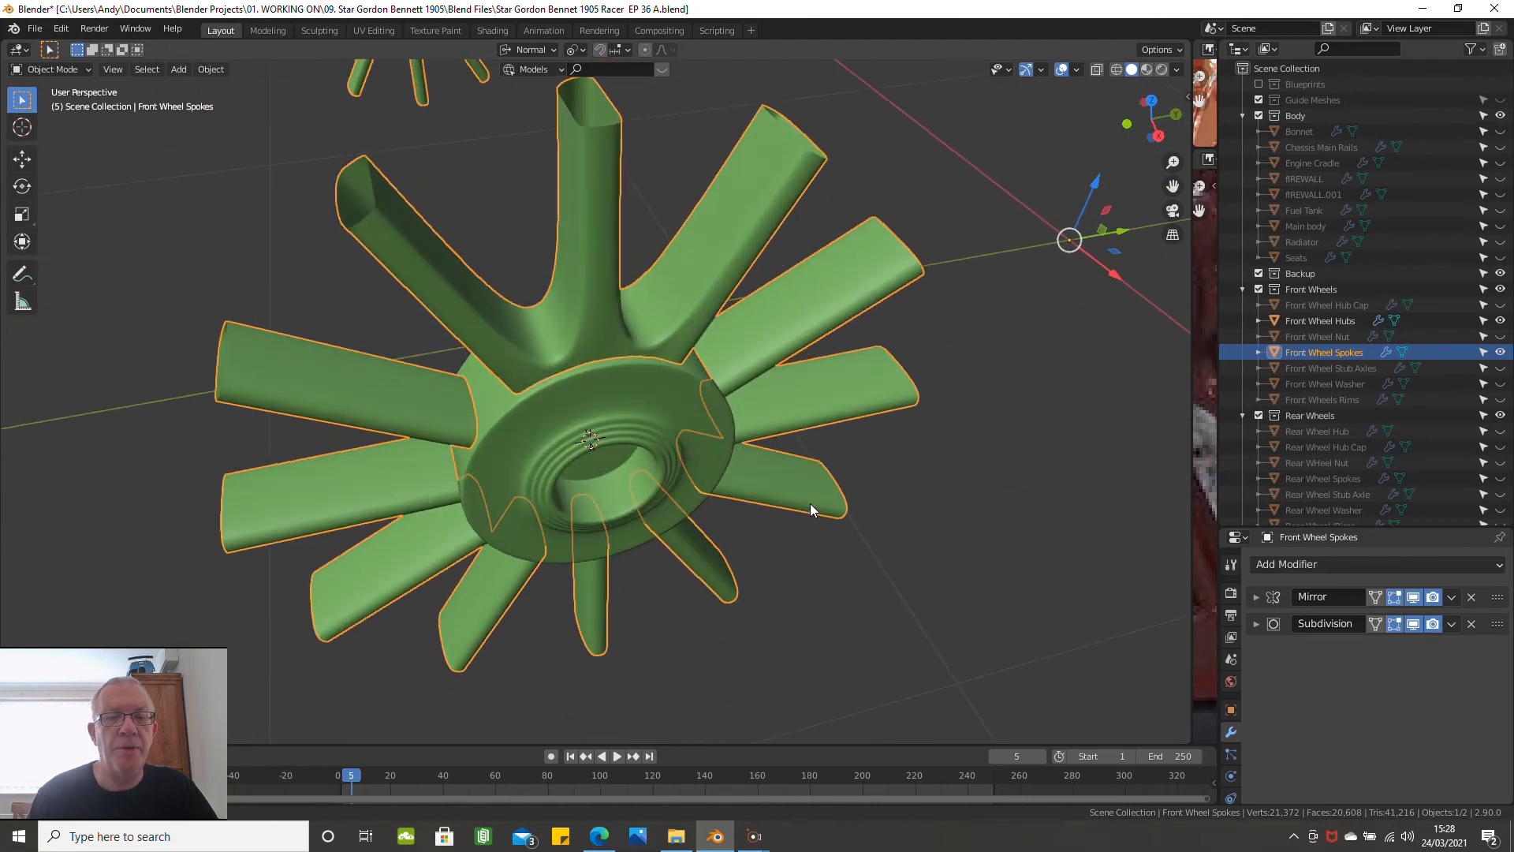
pyautogui.moveTo(618, 490); pyautogui.dragTo(792, 489, button='middle')
# Bridge the two facing short edges at the hub rim with a face across the open gap beside the upright spoke
pyautogui.press('Tab')
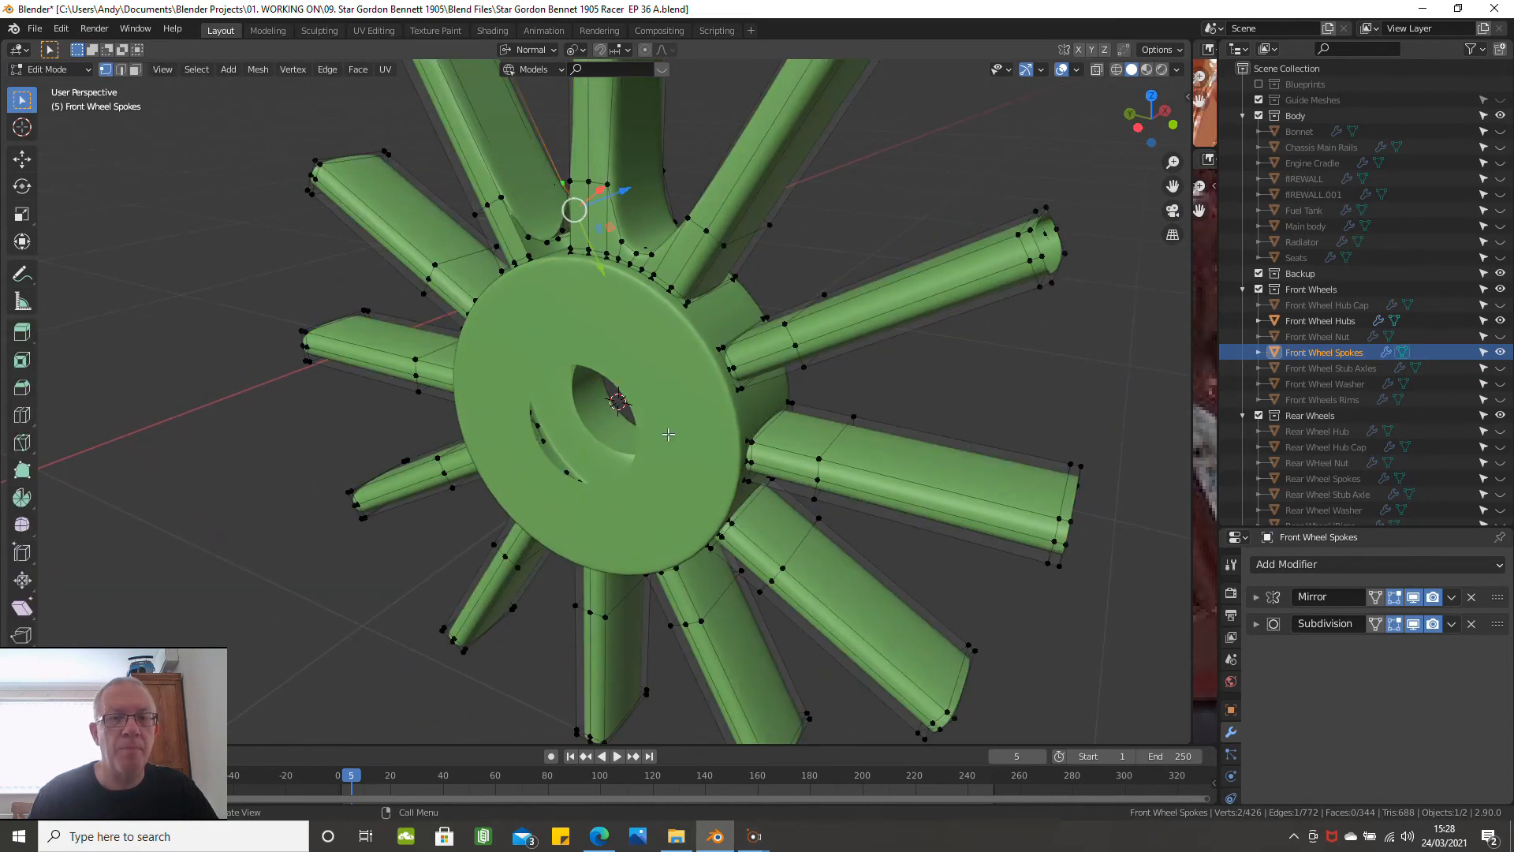
pyautogui.scroll(2, 535, 296)
pyautogui.scroll(4, 535, 295)
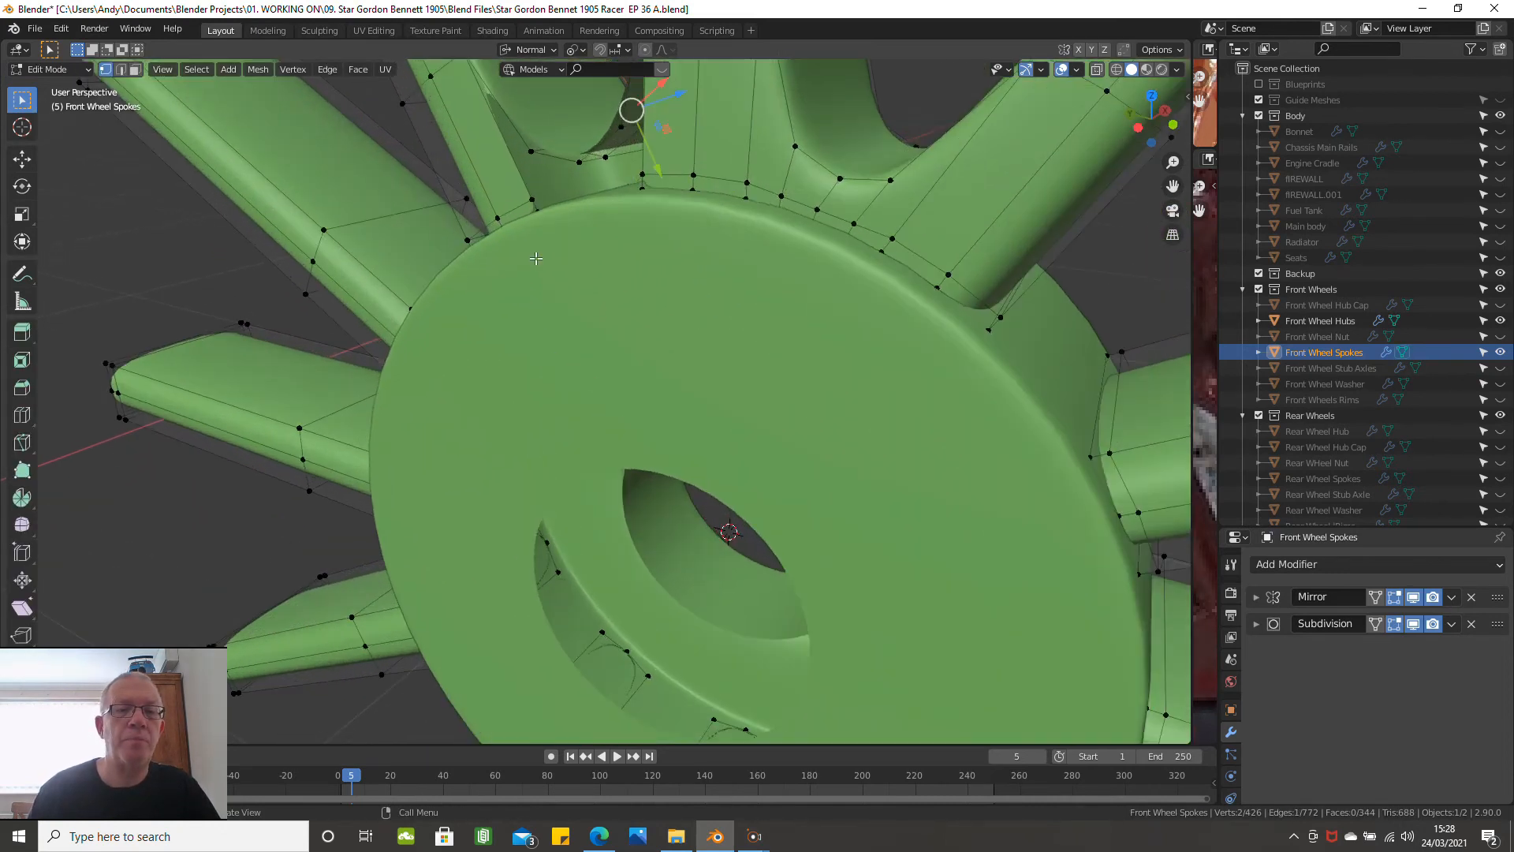
pyautogui.scroll(1, 652, 248)
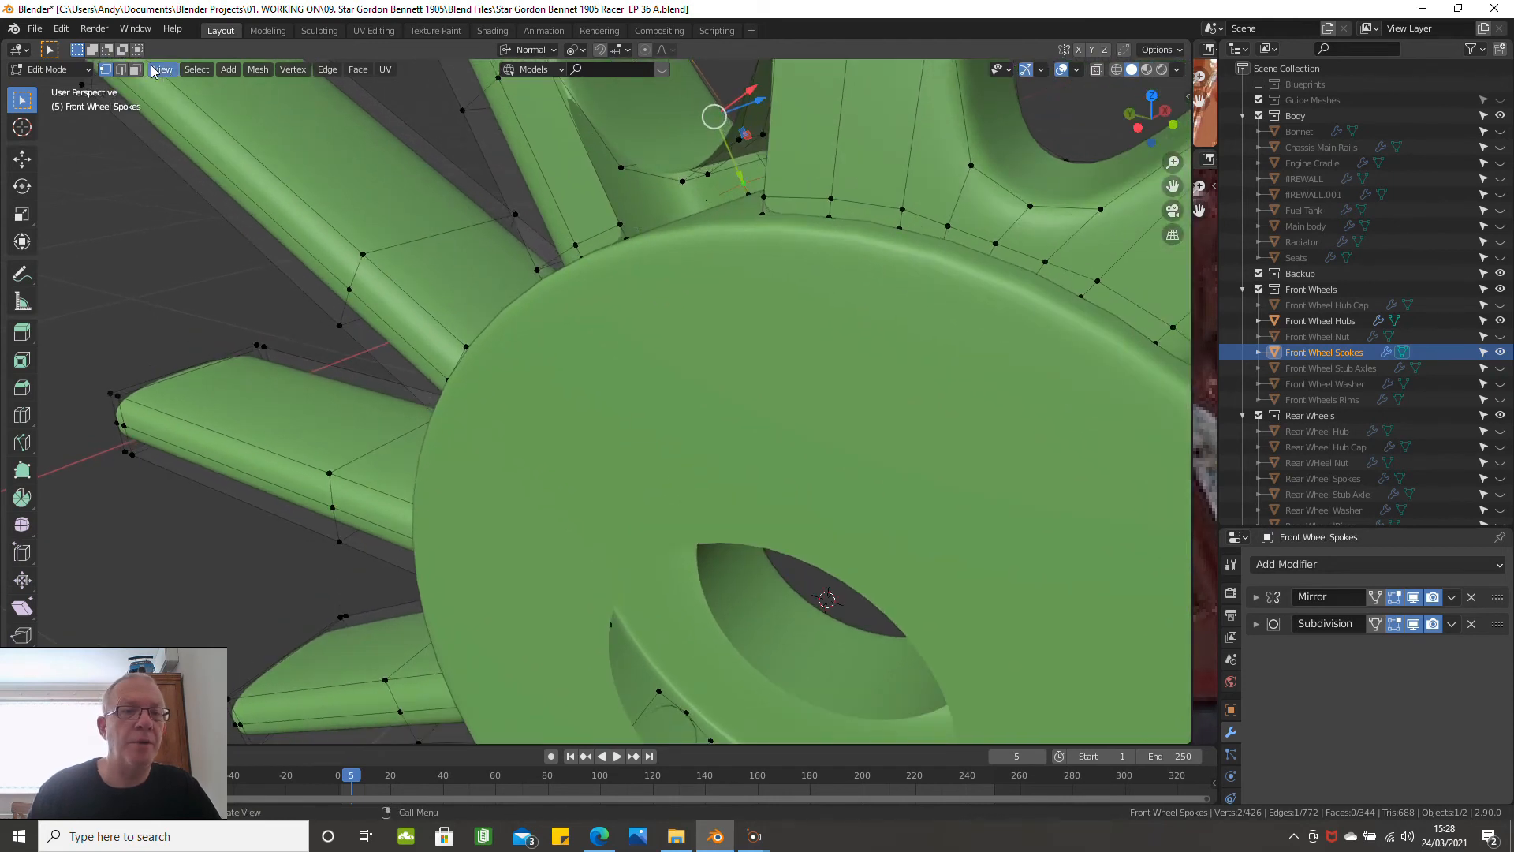
pyautogui.click(120, 69)
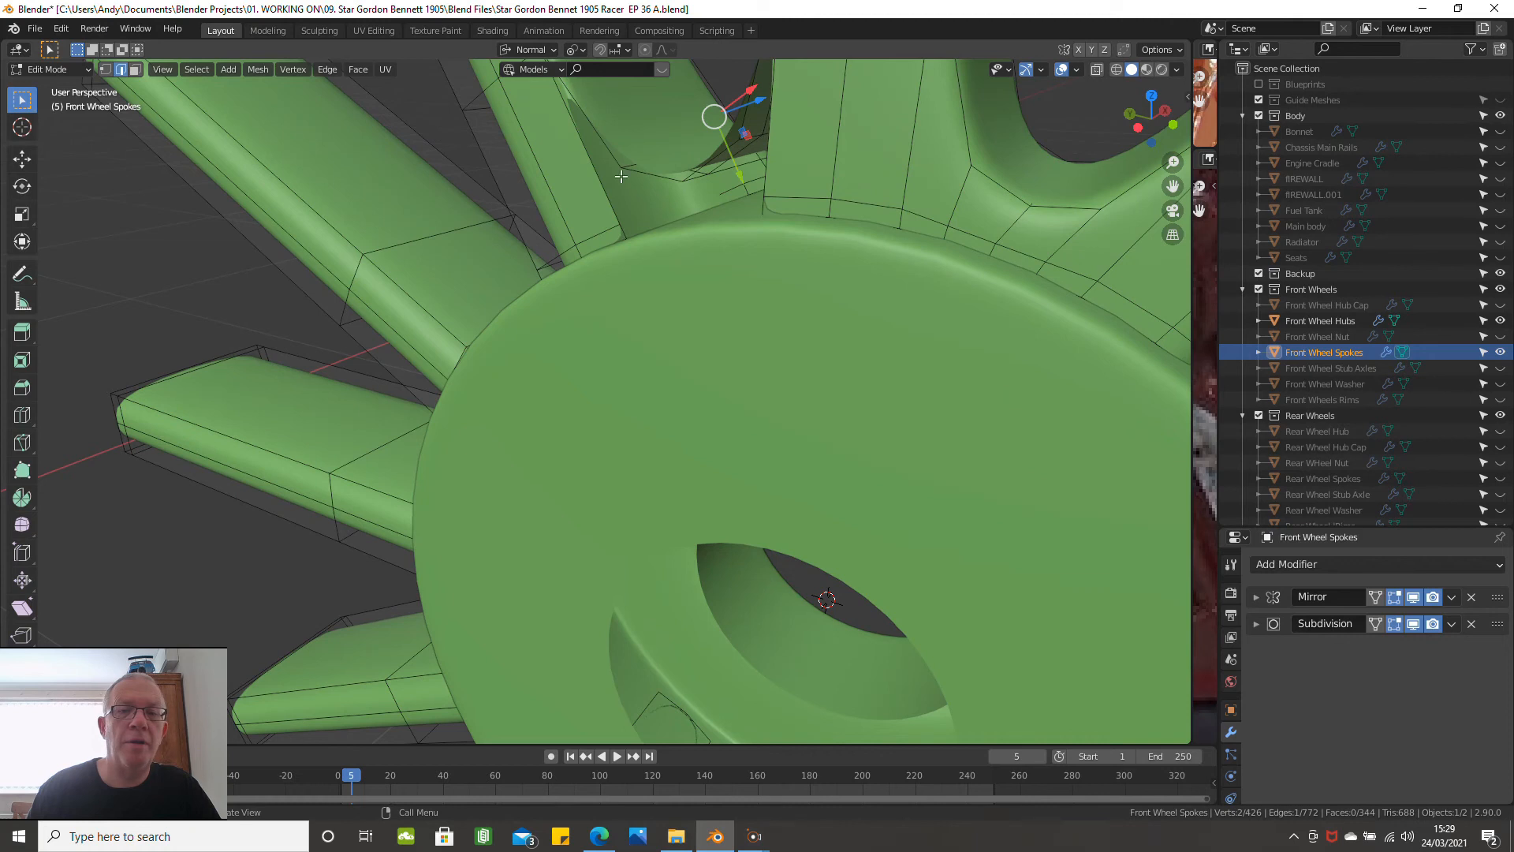
pyautogui.click(621, 234)
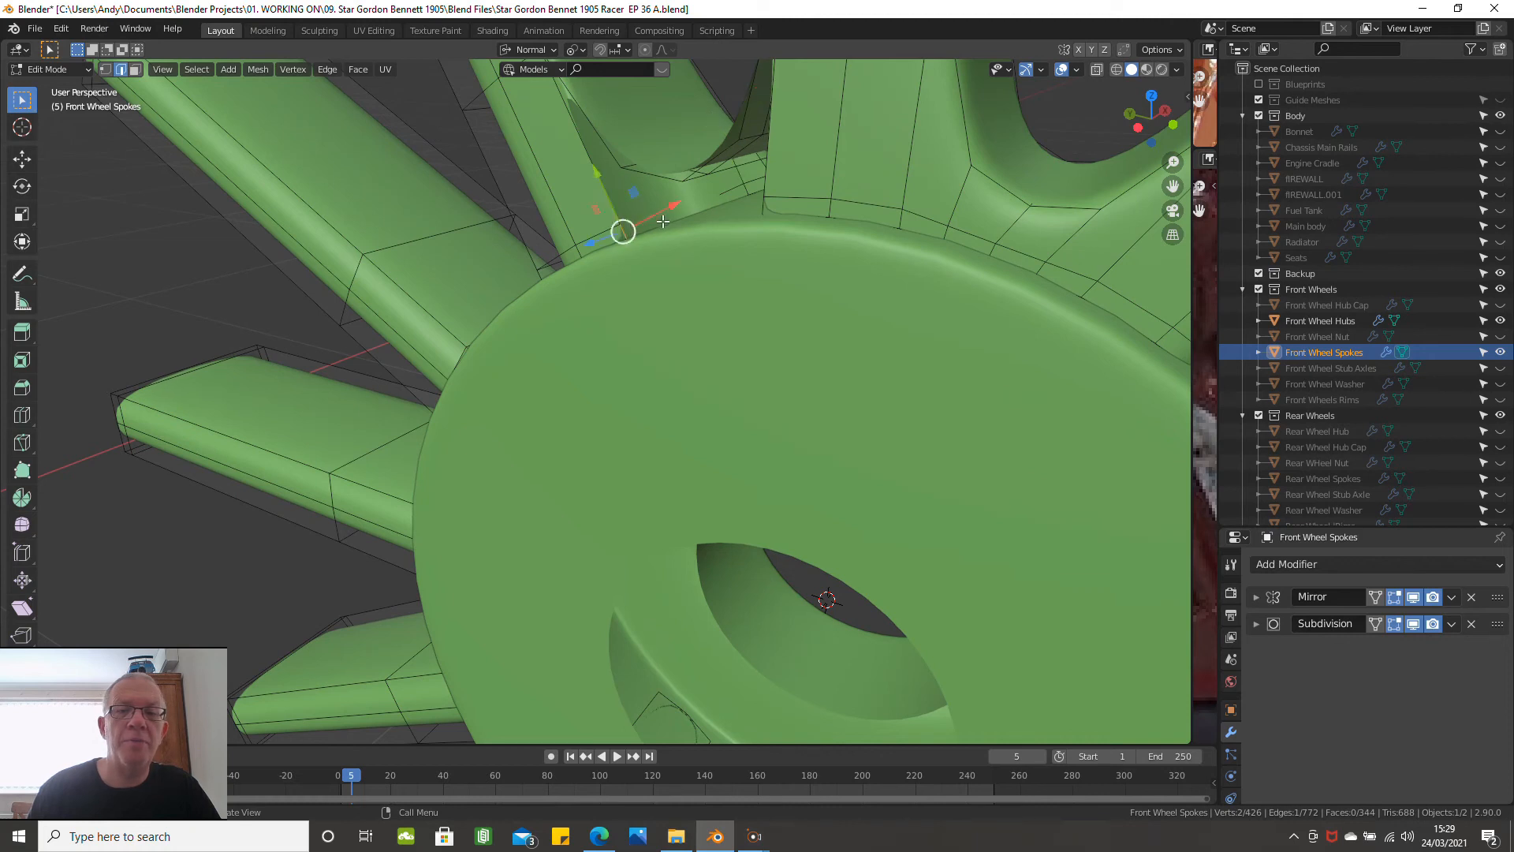
pyautogui.keyDown('shift'); pyautogui.click(762, 204); pyautogui.keyUp('shift')
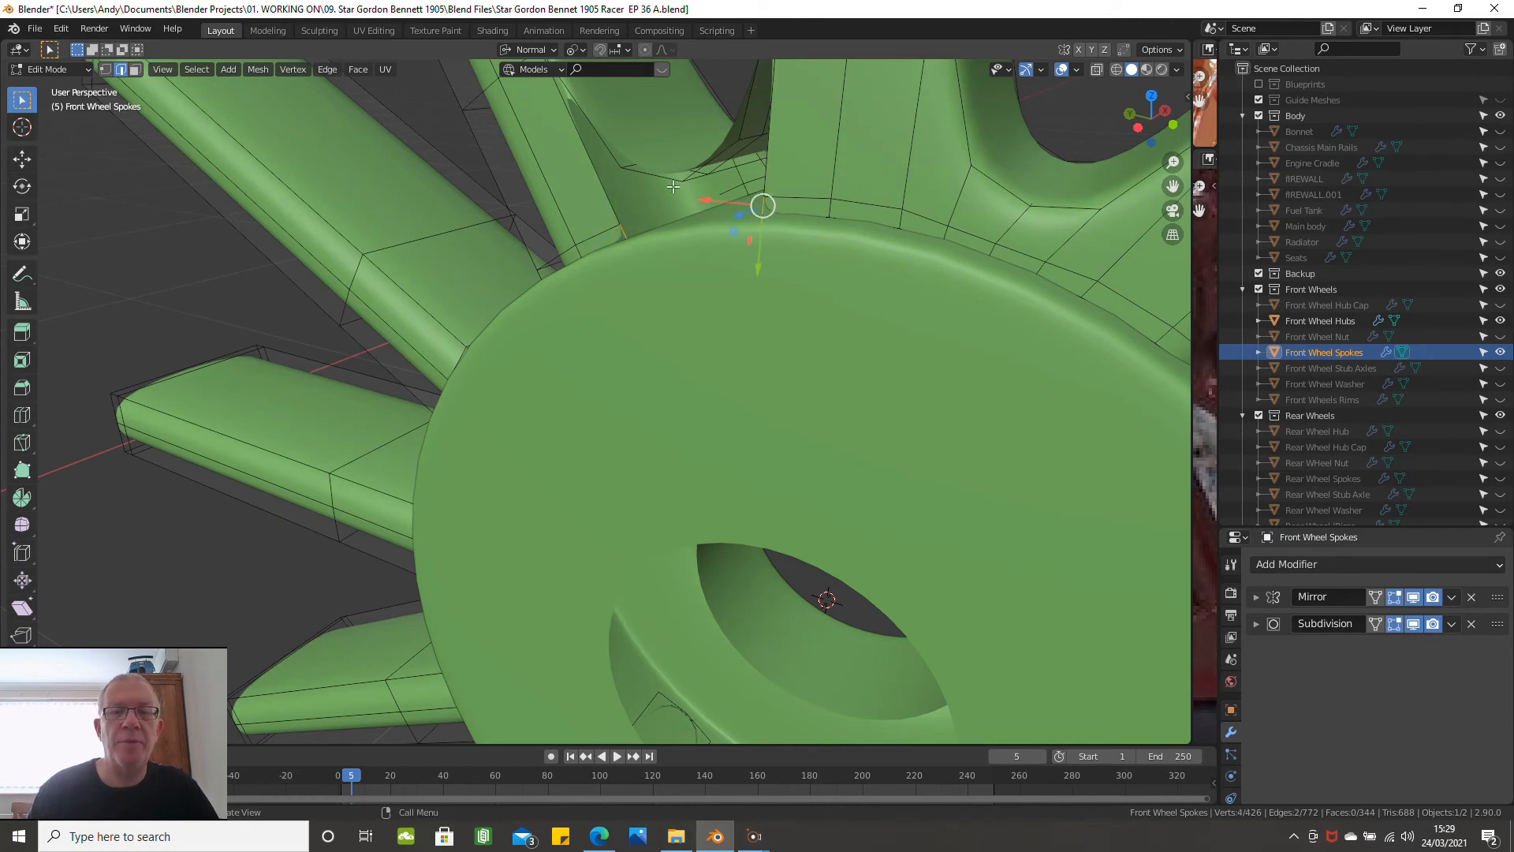
pyautogui.rightClick(157, 325)
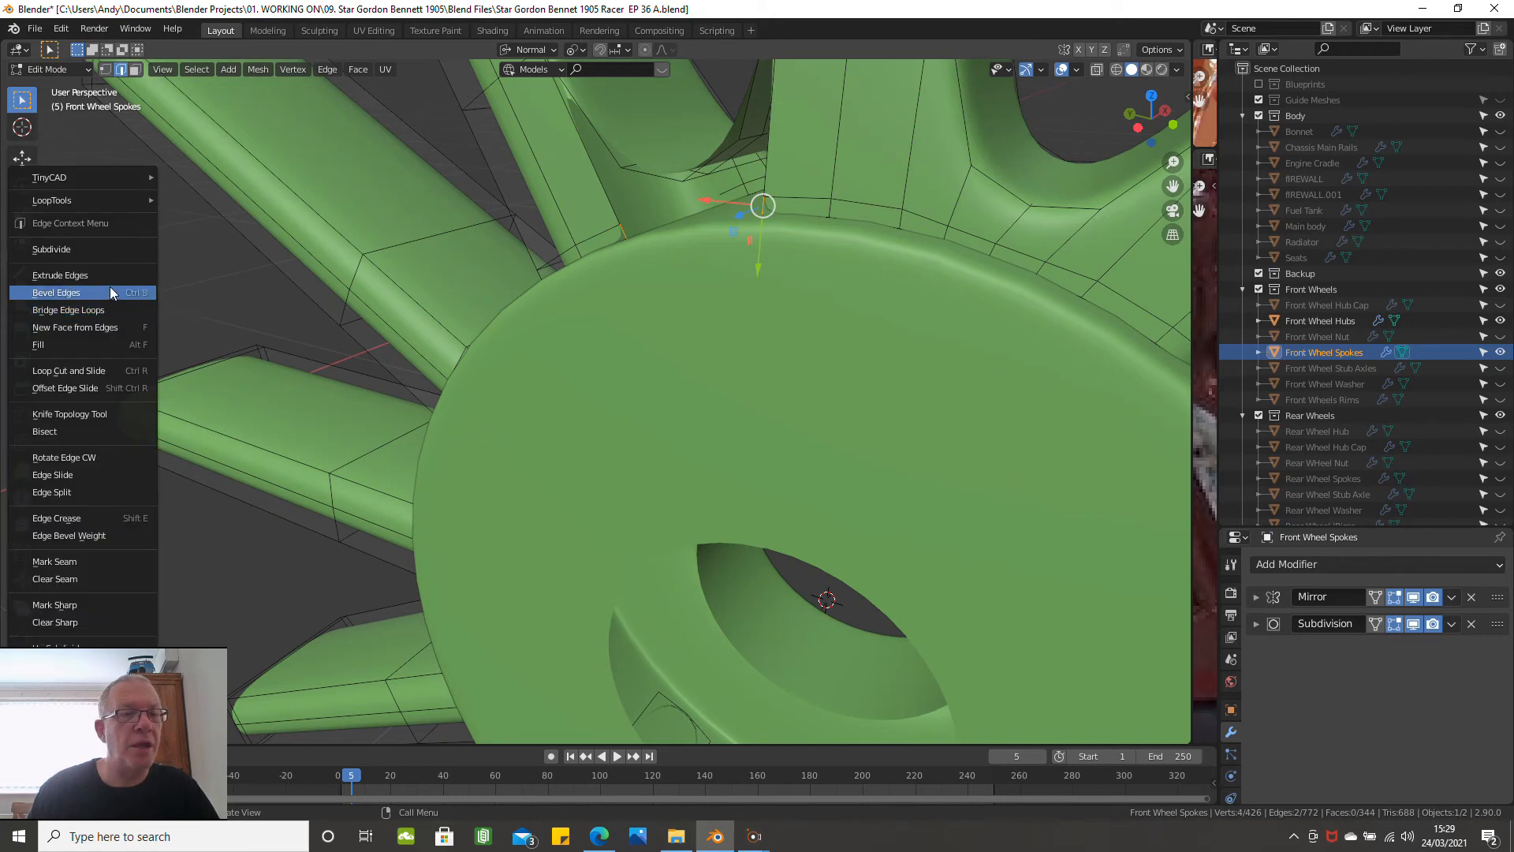
pyautogui.click(109, 292)
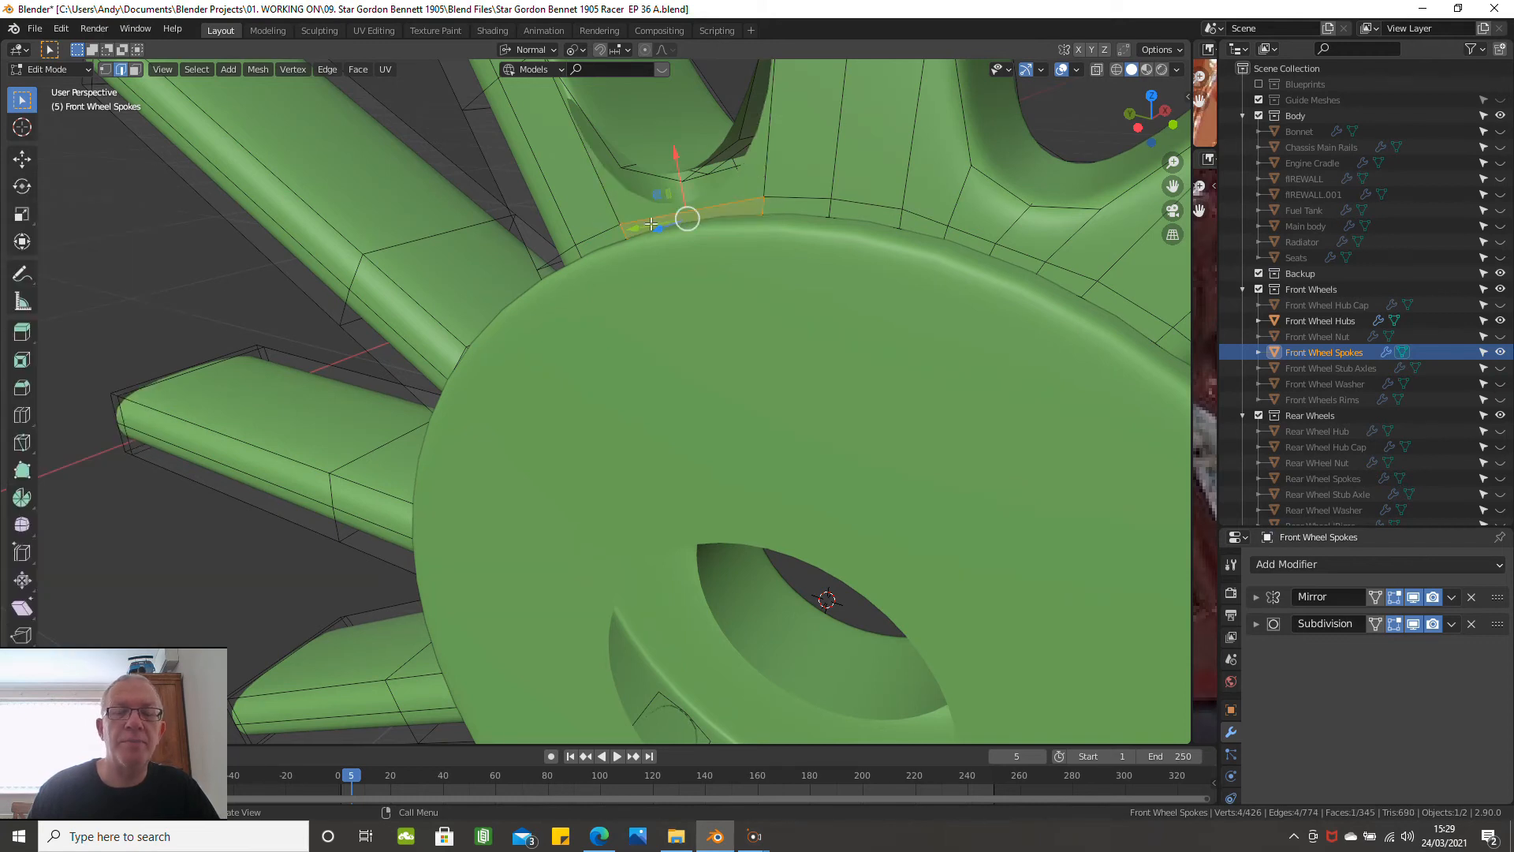
# Add three evenly spaced loop cuts across the new face at the hub rim, keeping them unslid
pyautogui.hotkey('ctrl', 'r')
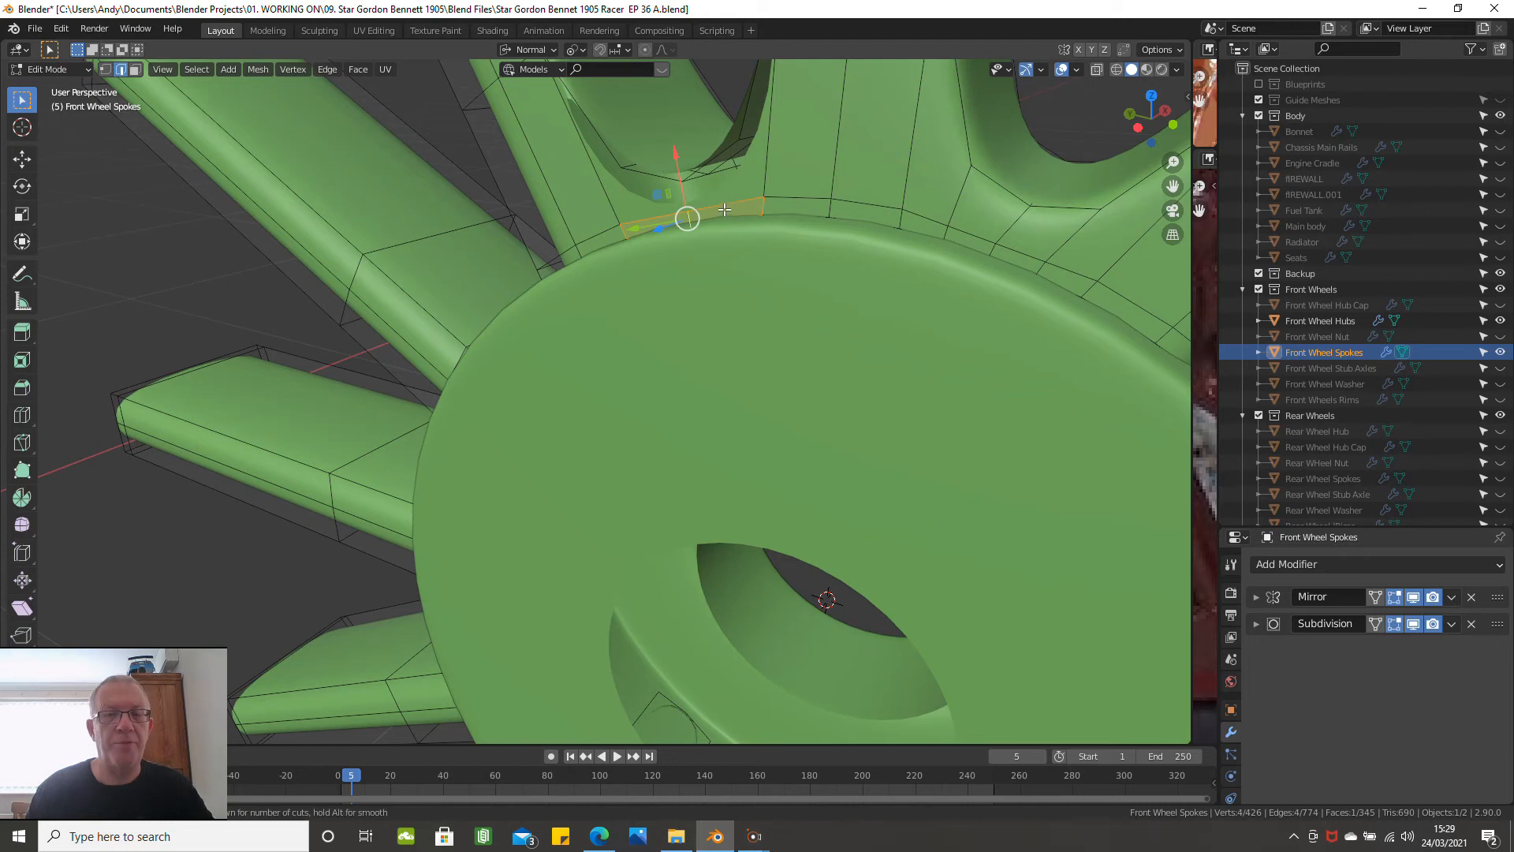
pyautogui.scroll(1, 724, 209)
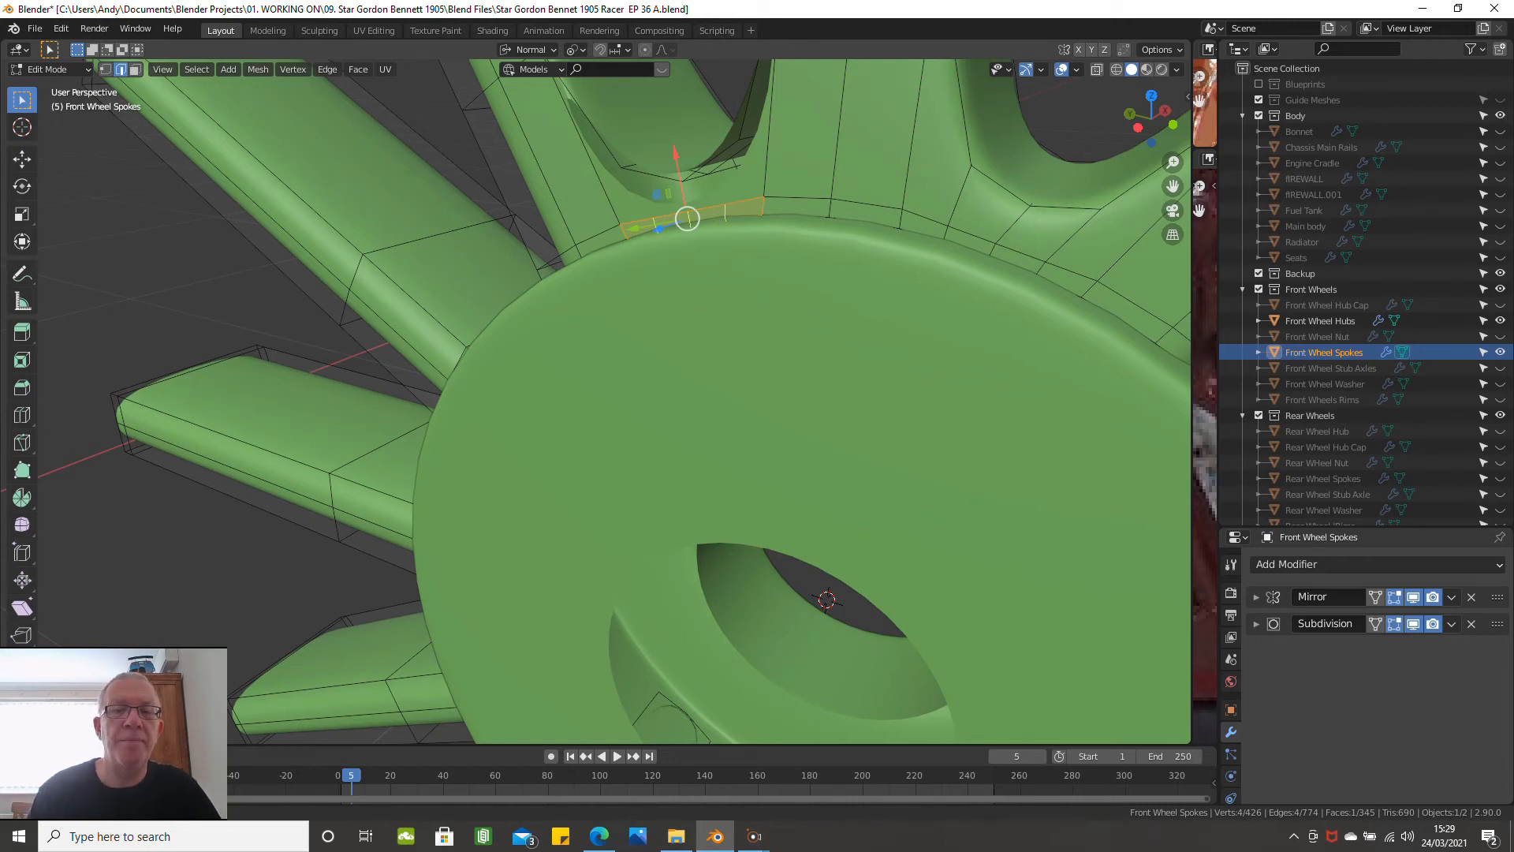
pyautogui.click(724, 209)
pyautogui.rightClick(724, 209)
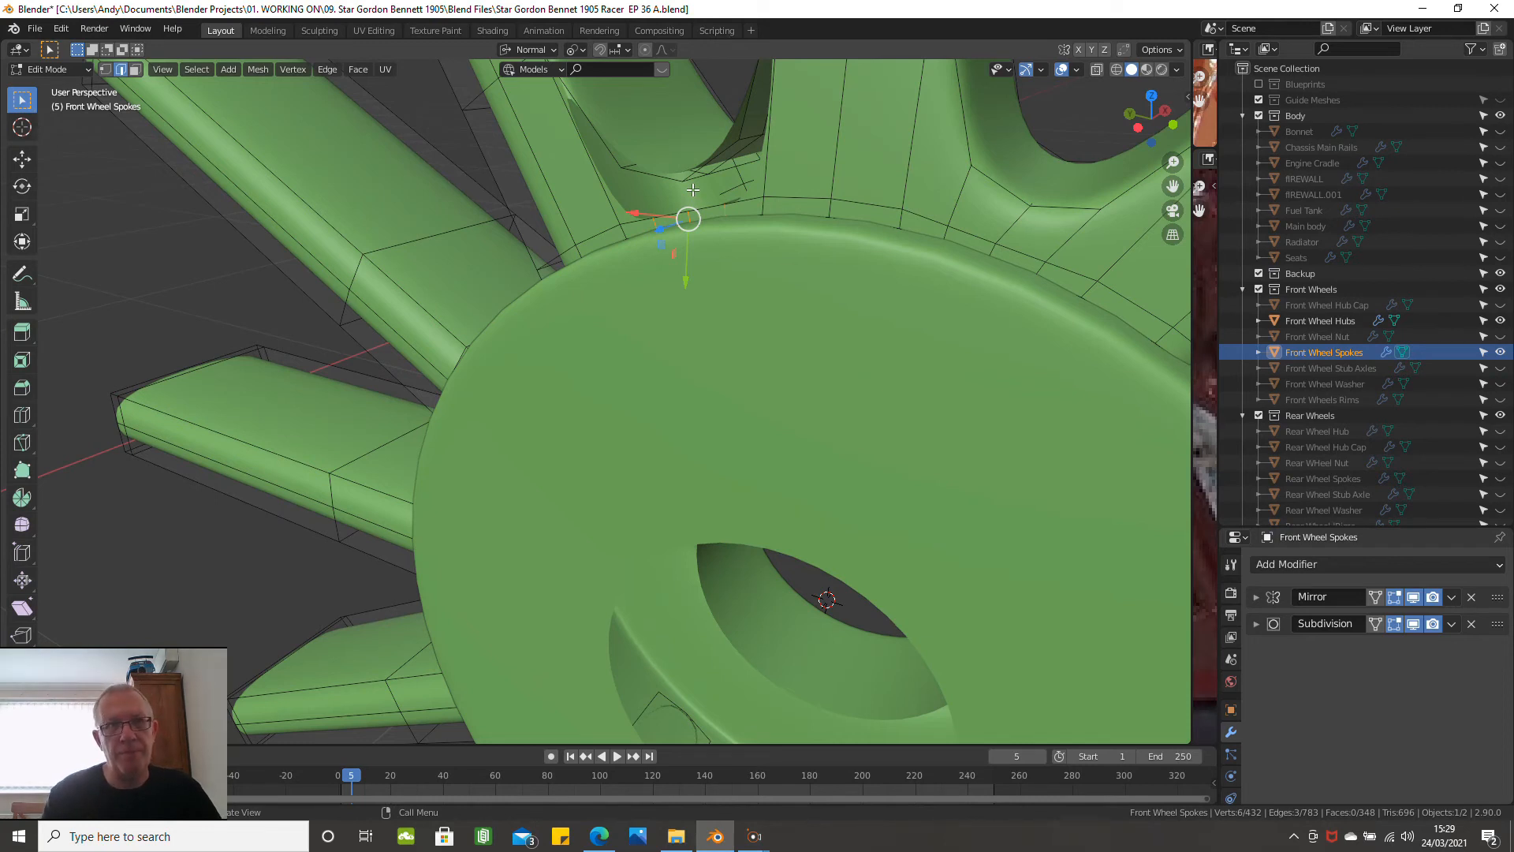
# Inspect the wheel from both sides and turn off the viewport display of the Front Wheel Spokes' Mirror modifier
pyautogui.press('ctrl+KP_3')
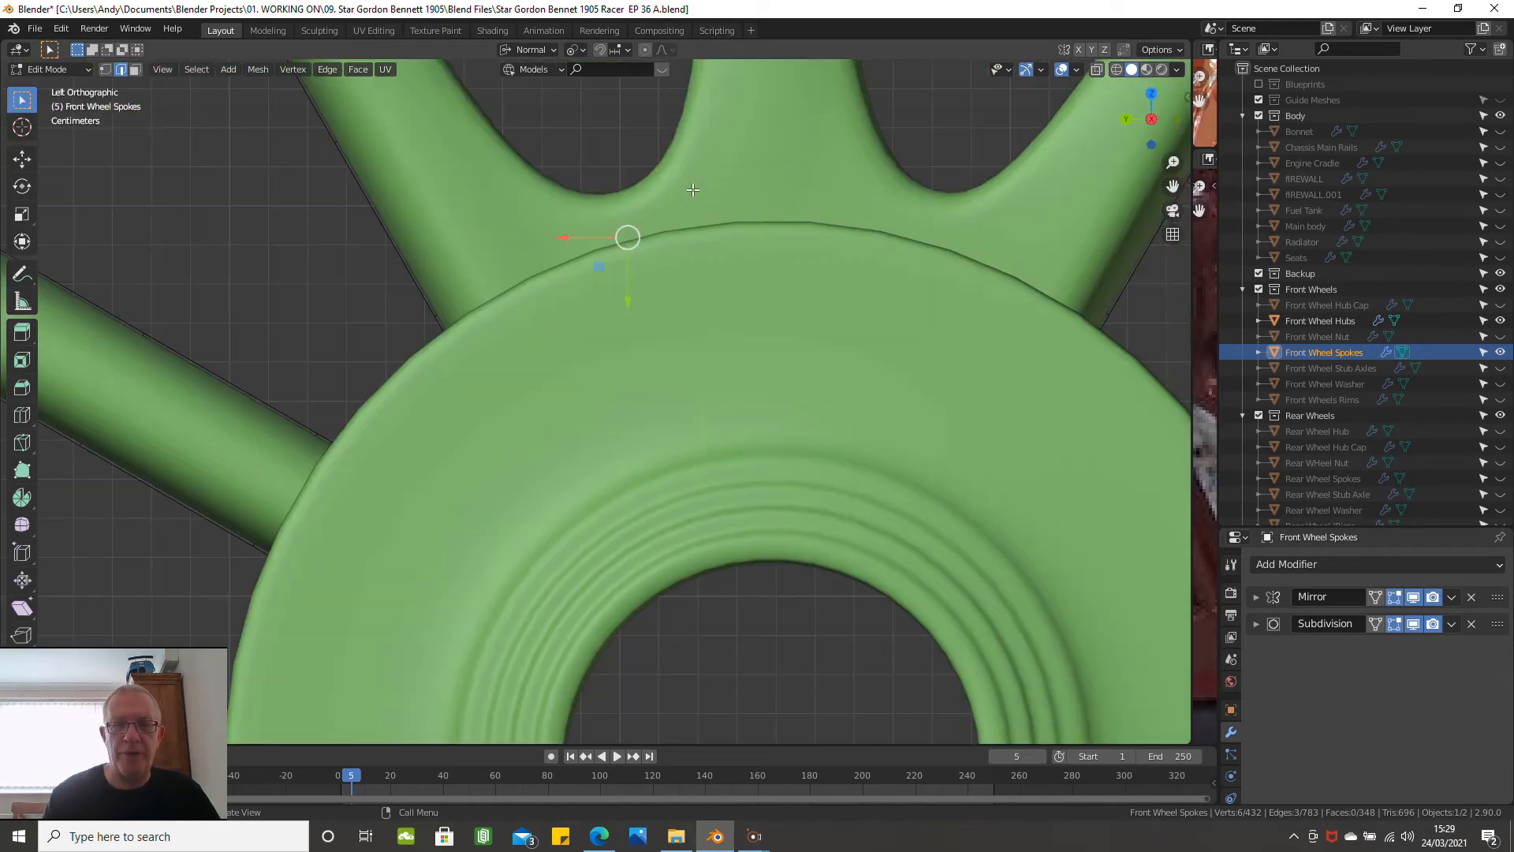
pyautogui.scroll(-6, 725, 301)
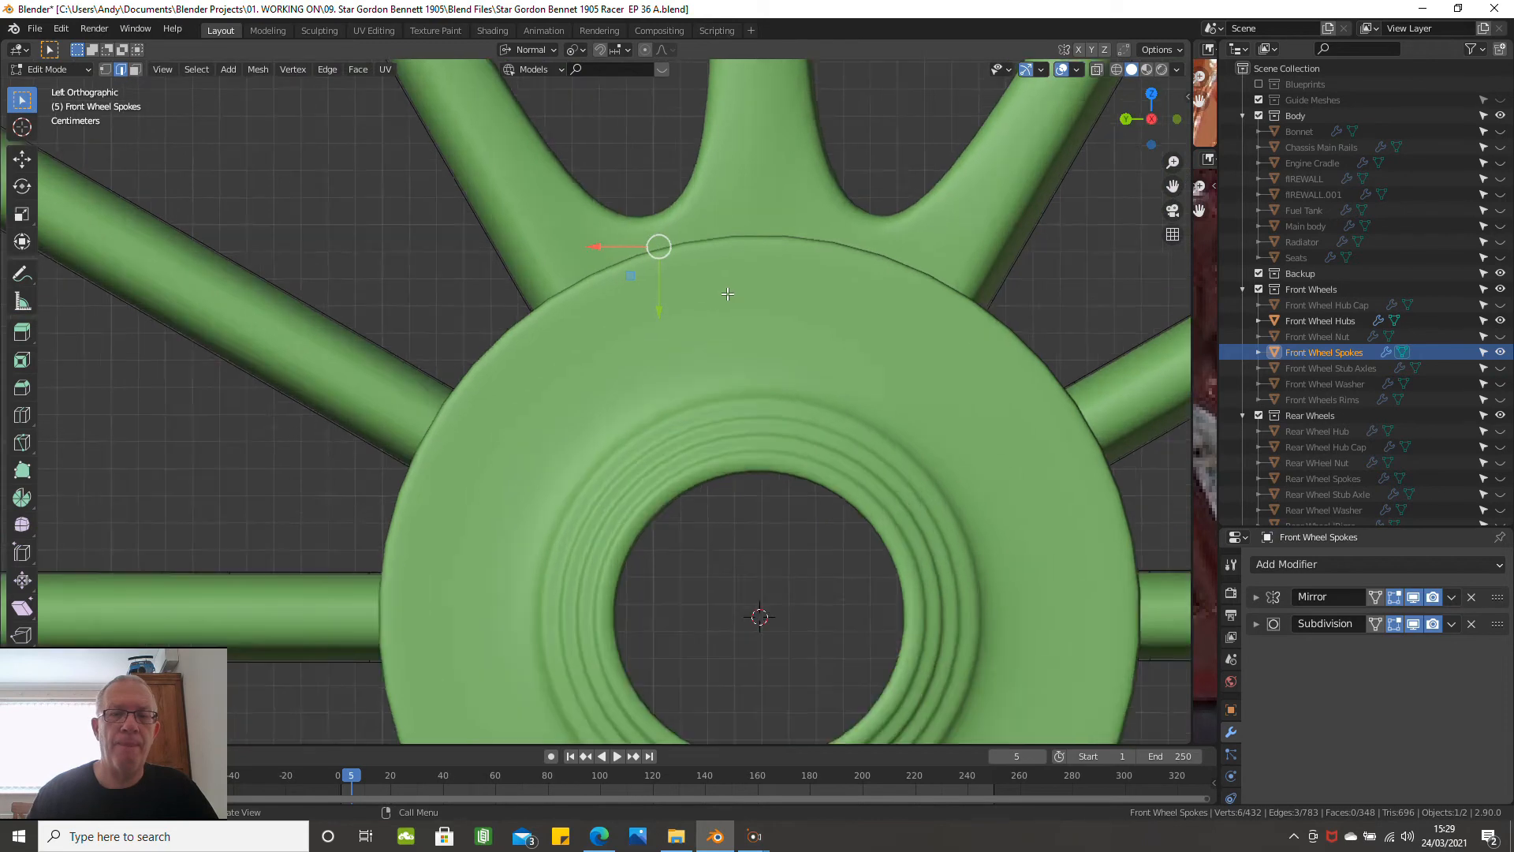
pyautogui.scroll(-2, 726, 301)
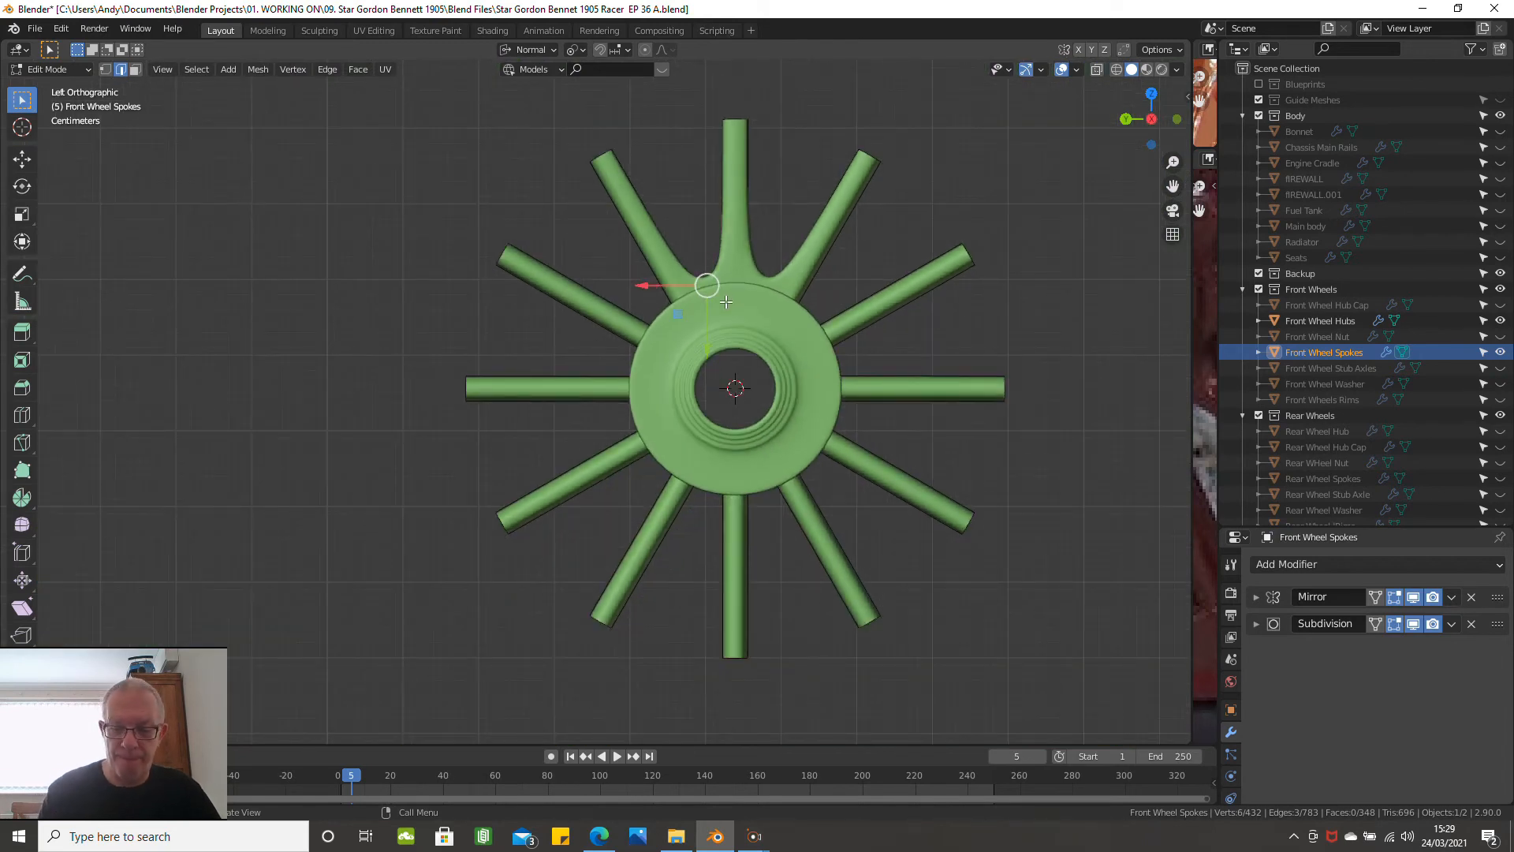
pyautogui.press('KP_3')
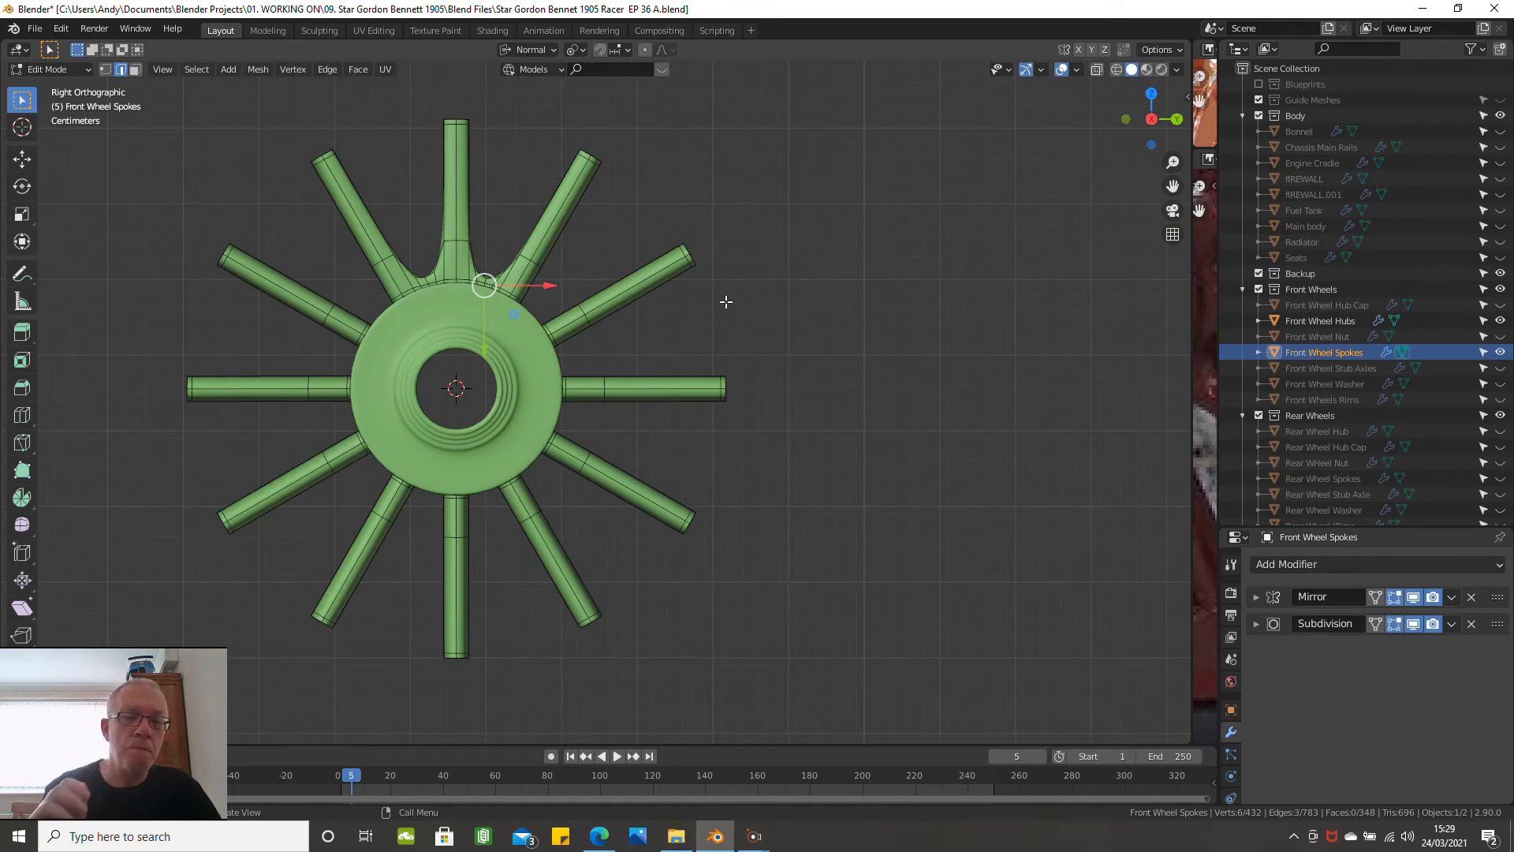
pyautogui.scroll(-3, 724, 303)
pyautogui.moveTo(689, 341)
pyautogui.mouseDown(button='middle')
pyautogui.moveTo(542, 380)
pyautogui.moveTo(456, 339)
pyautogui.moveTo(466, 352)
pyautogui.moveTo(581, 352)
pyautogui.moveTo(693, 263)
pyautogui.moveTo(689, 348)
pyautogui.mouseUp(button='middle')
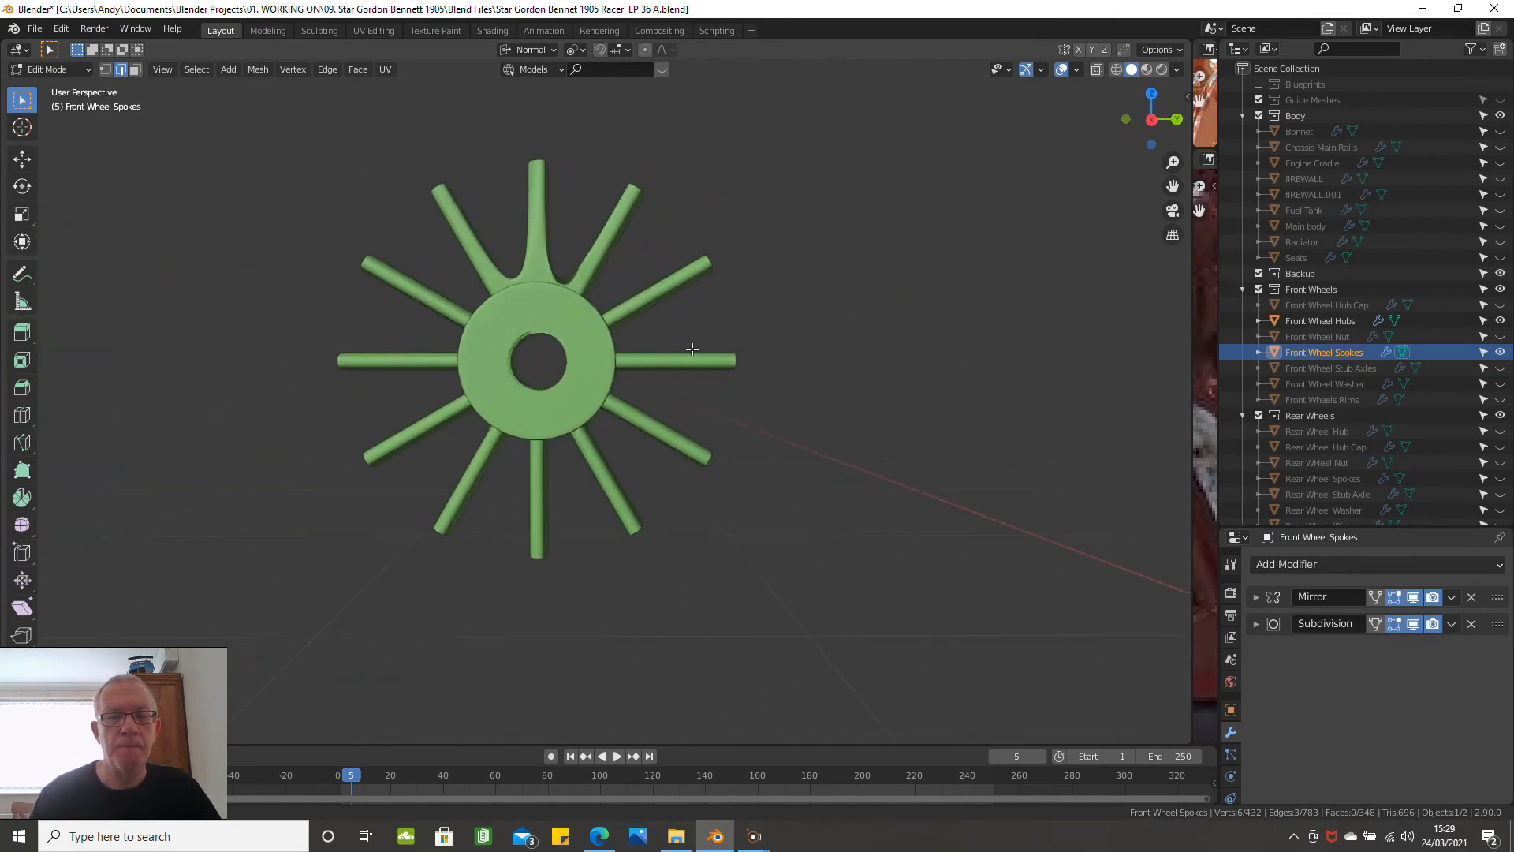
pyautogui.click(1417, 597)
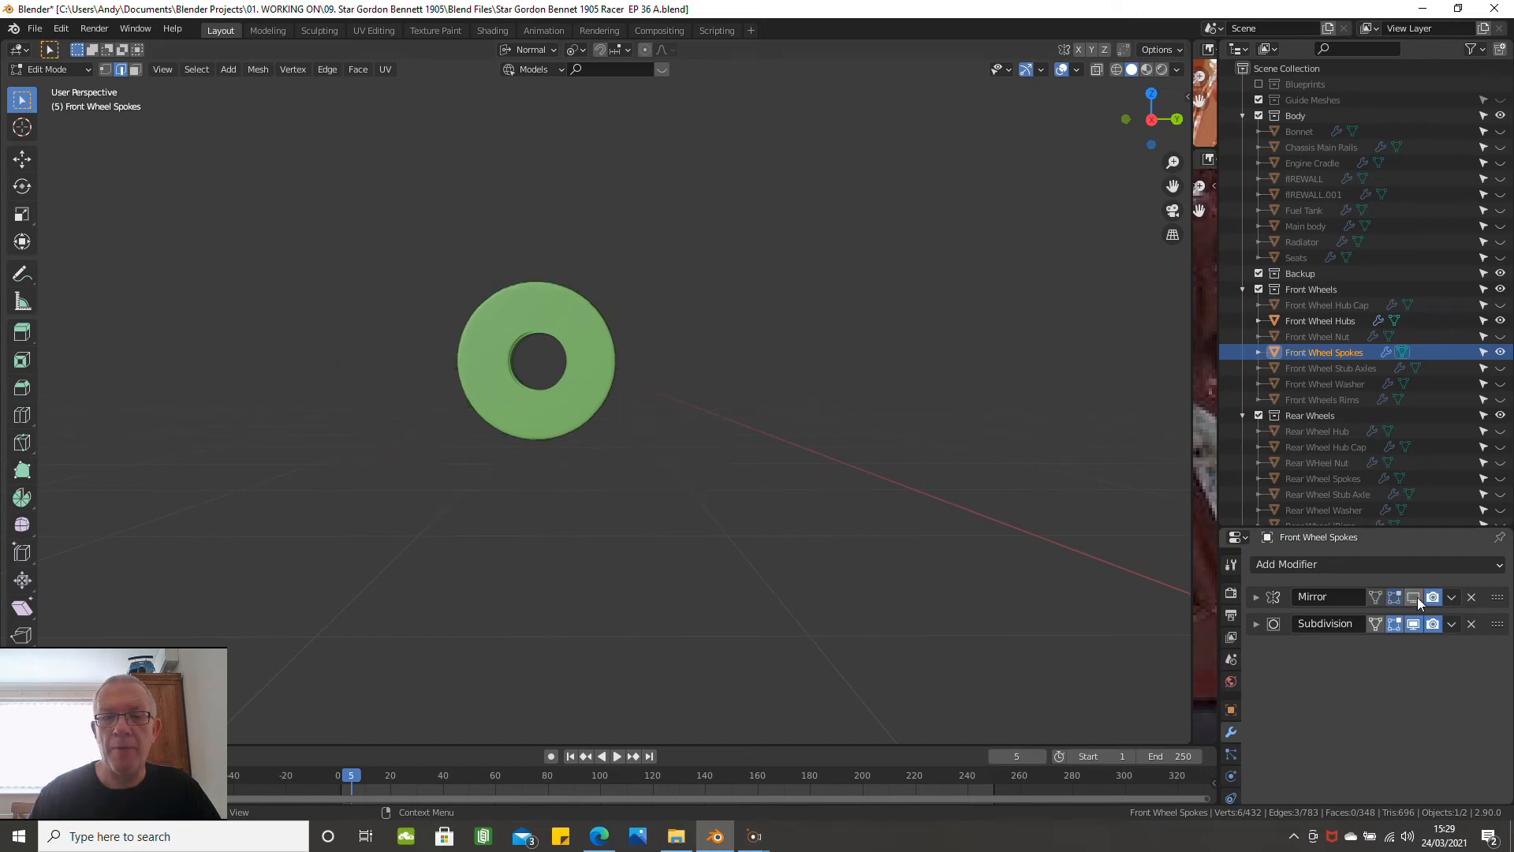
pyautogui.moveTo(794, 580); pyautogui.dragTo(634, 595, button='middle')
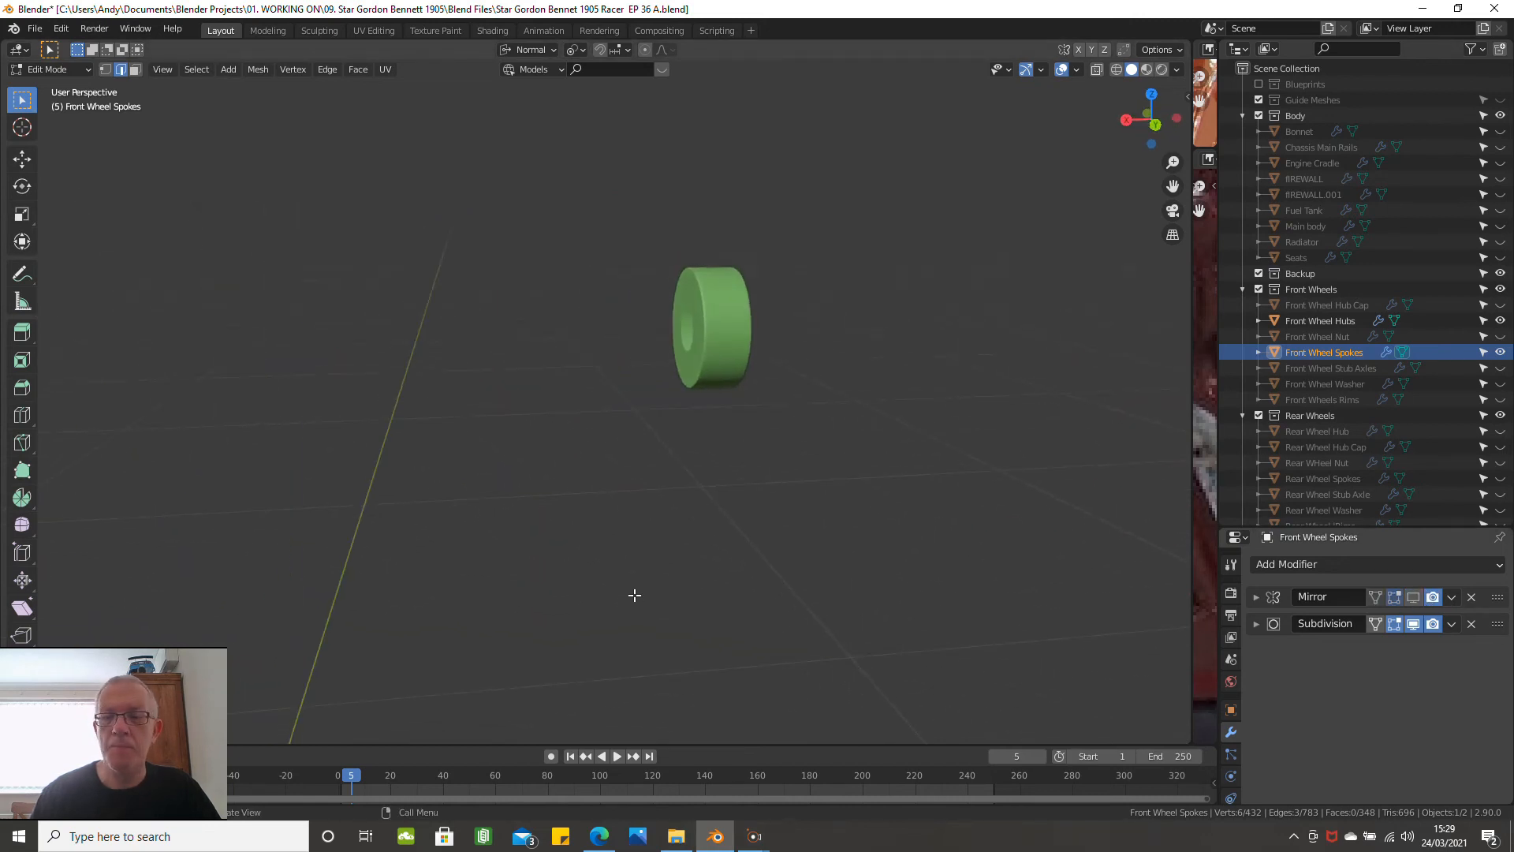
pyautogui.click(1413, 597)
pyautogui.moveTo(715, 591); pyautogui.dragTo(756, 571, button='middle')
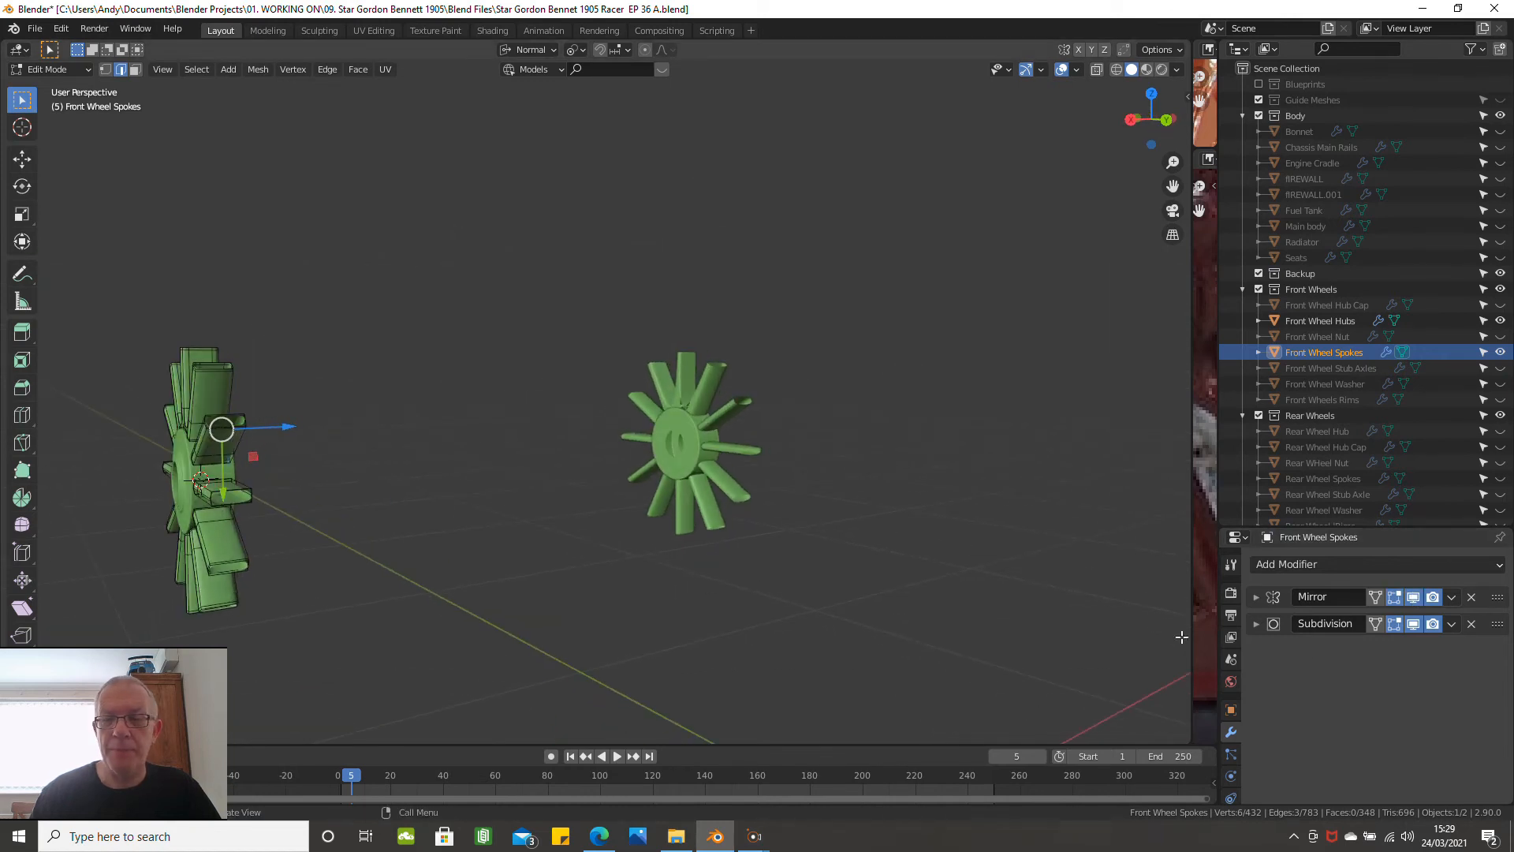
pyautogui.click(1413, 598)
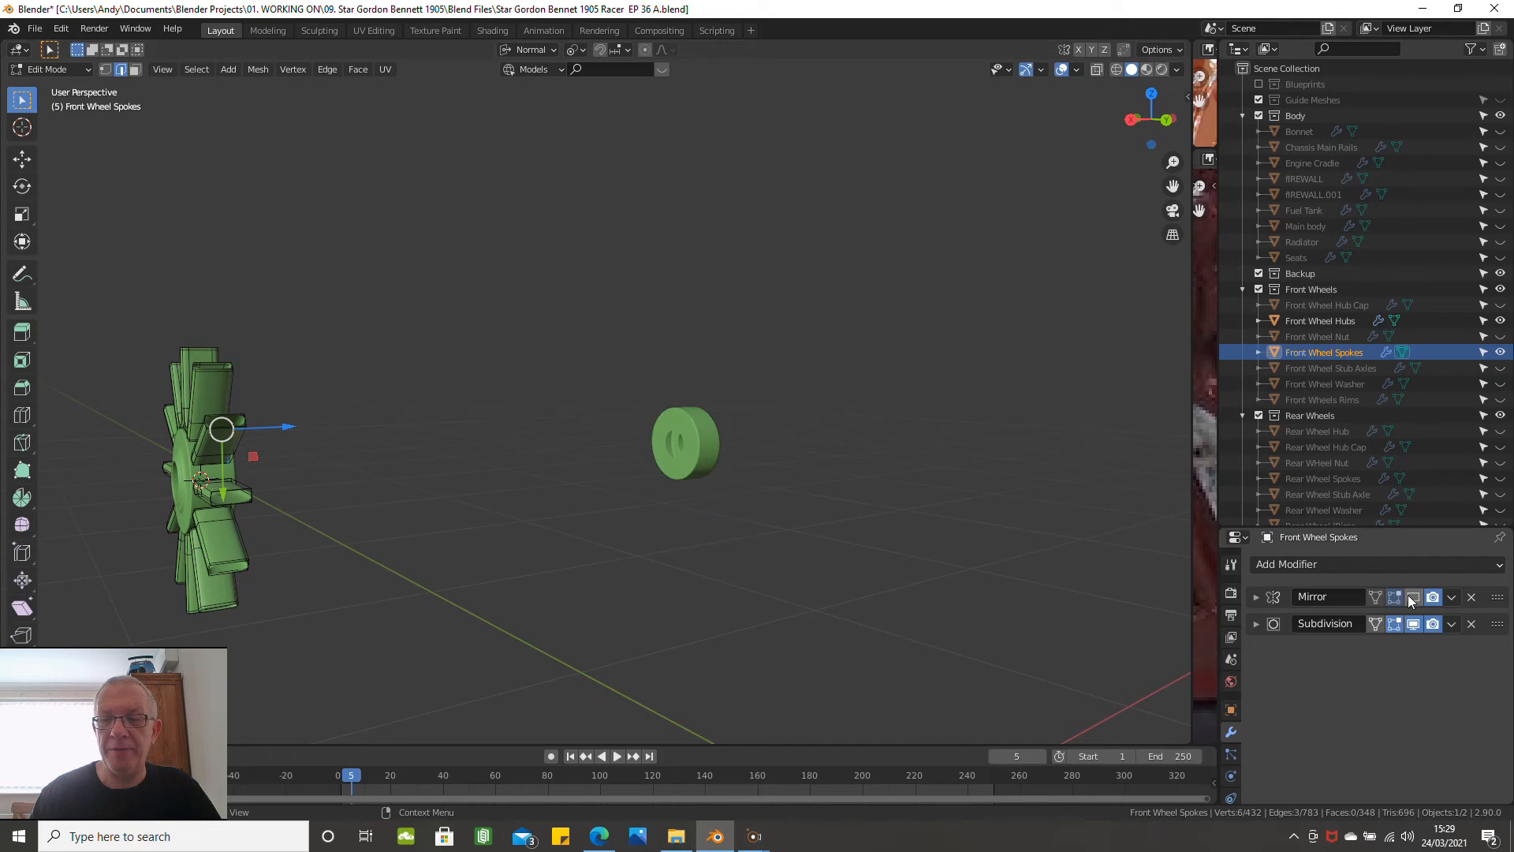
# Leave Edit Mode and turn off the viewport display of the Front Wheel Hubs' Mirror modifier
pyautogui.click(832, 529)
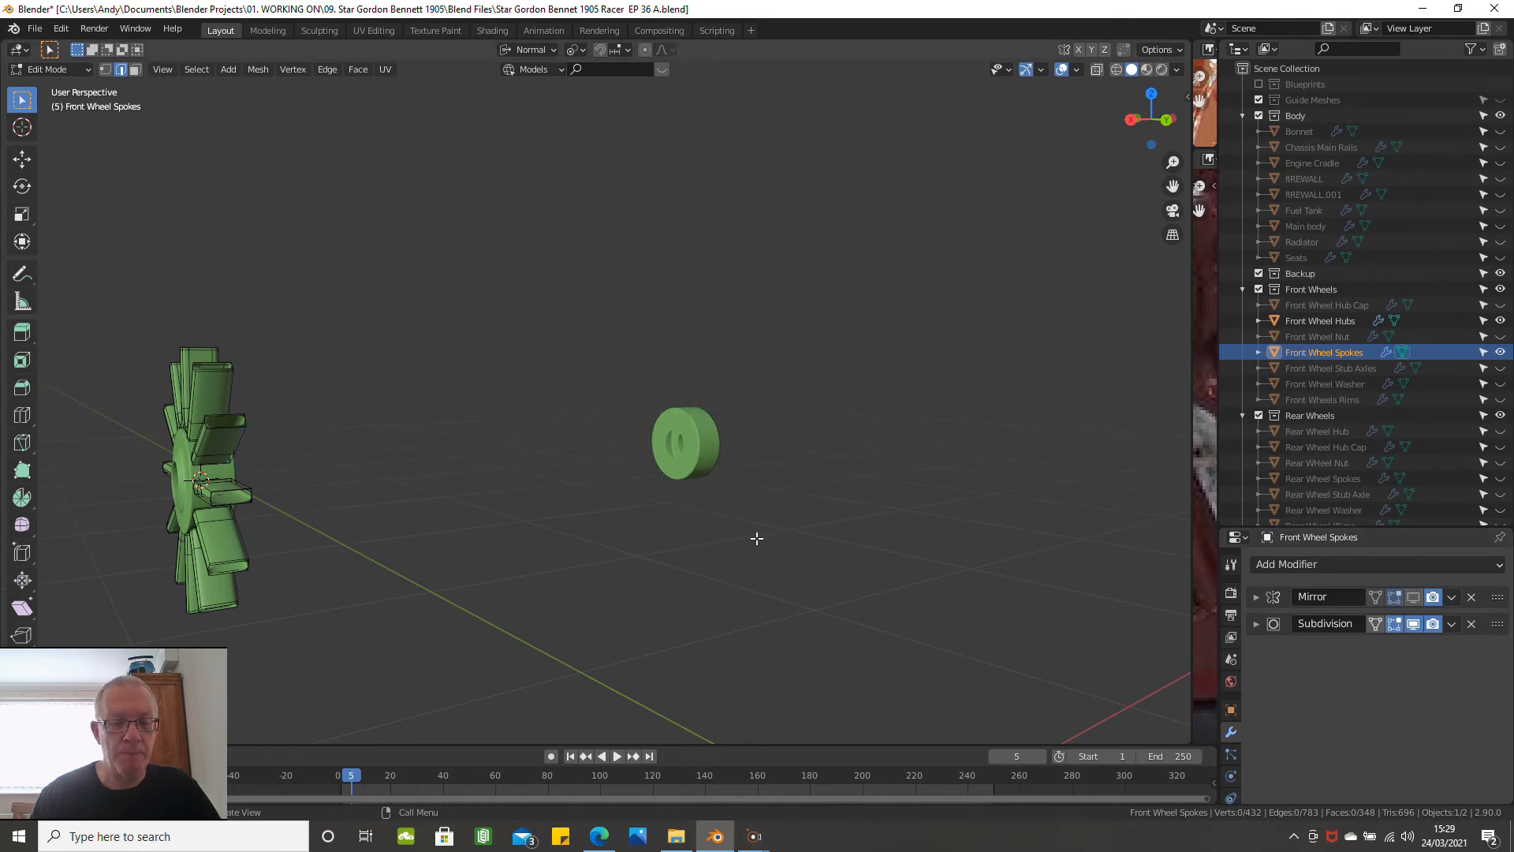
pyautogui.press('Tab')
pyautogui.click(690, 456)
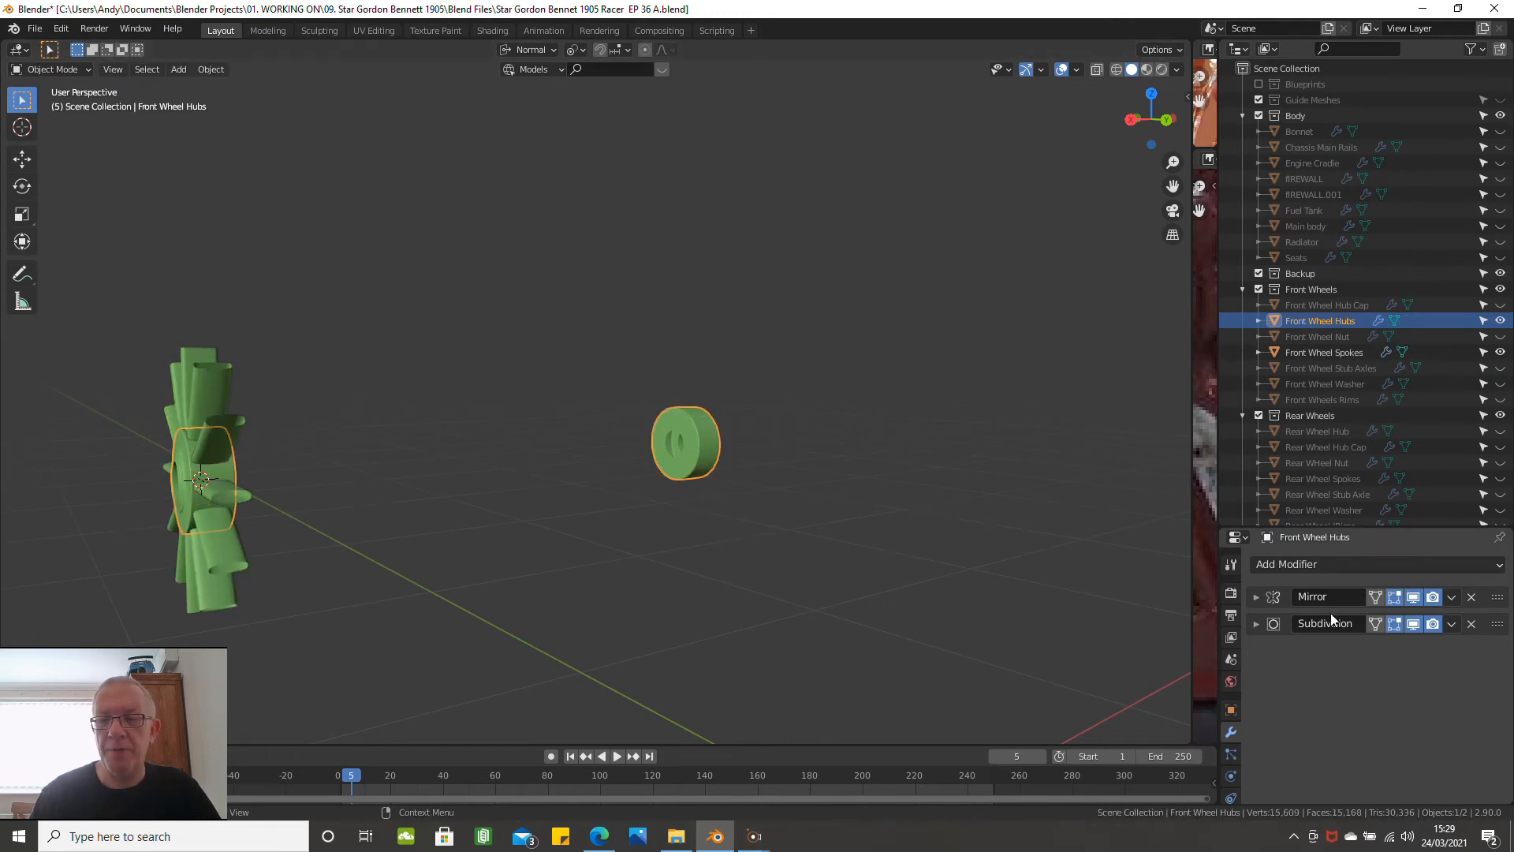
pyautogui.click(1413, 597)
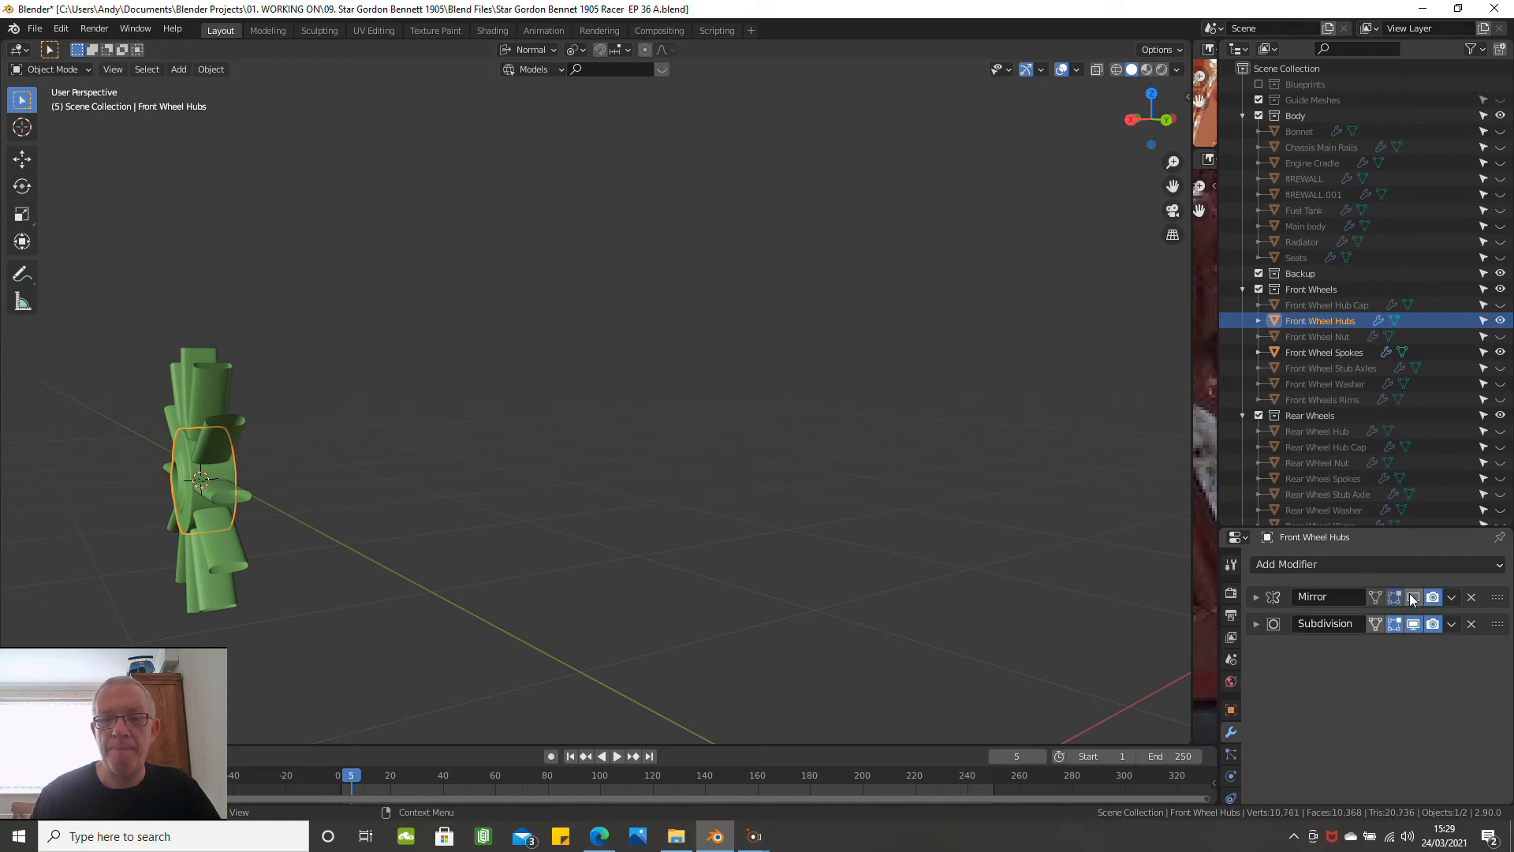
# Show the remaining wheel in Left Orthographic view and open the Front Wheel Spokes in Edit Mode
pyautogui.scroll(2, 434, 546)
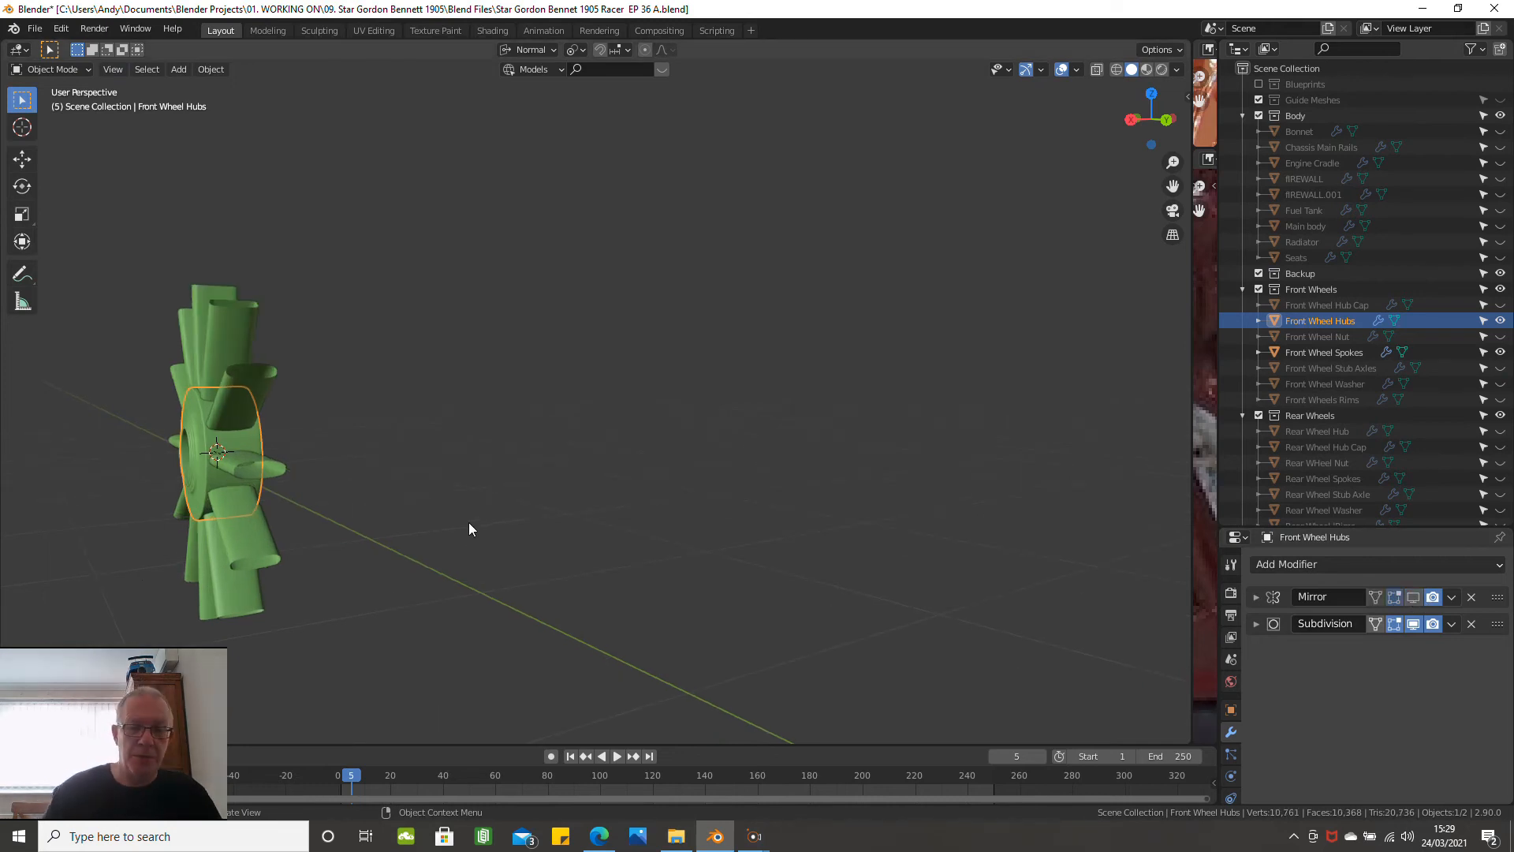
pyautogui.press('ctrl+KP_1')
pyautogui.press('ctrl+KP_3')
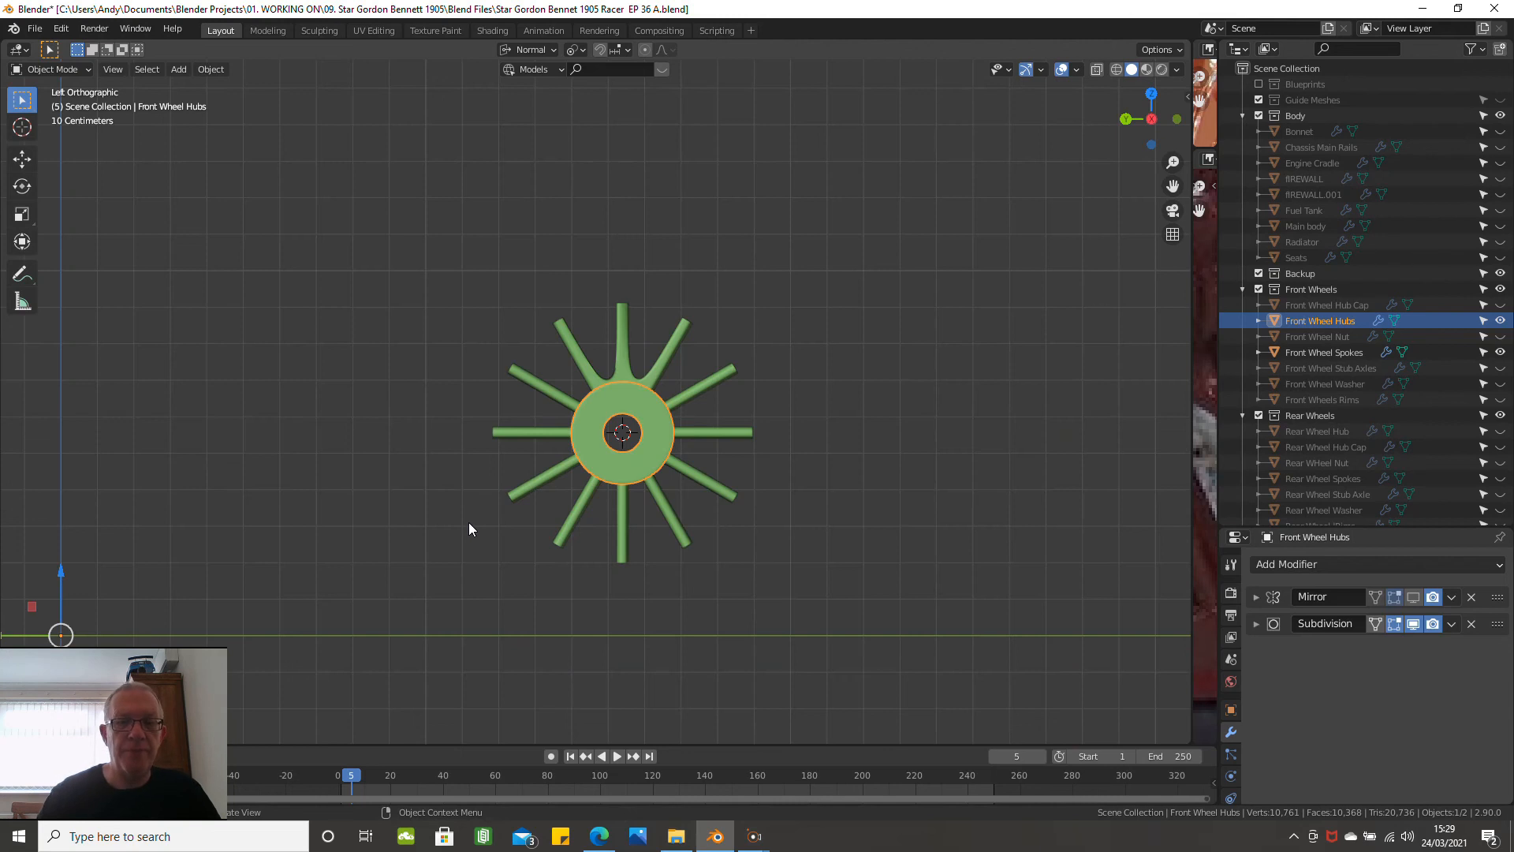
pyautogui.scroll(4, 468, 523)
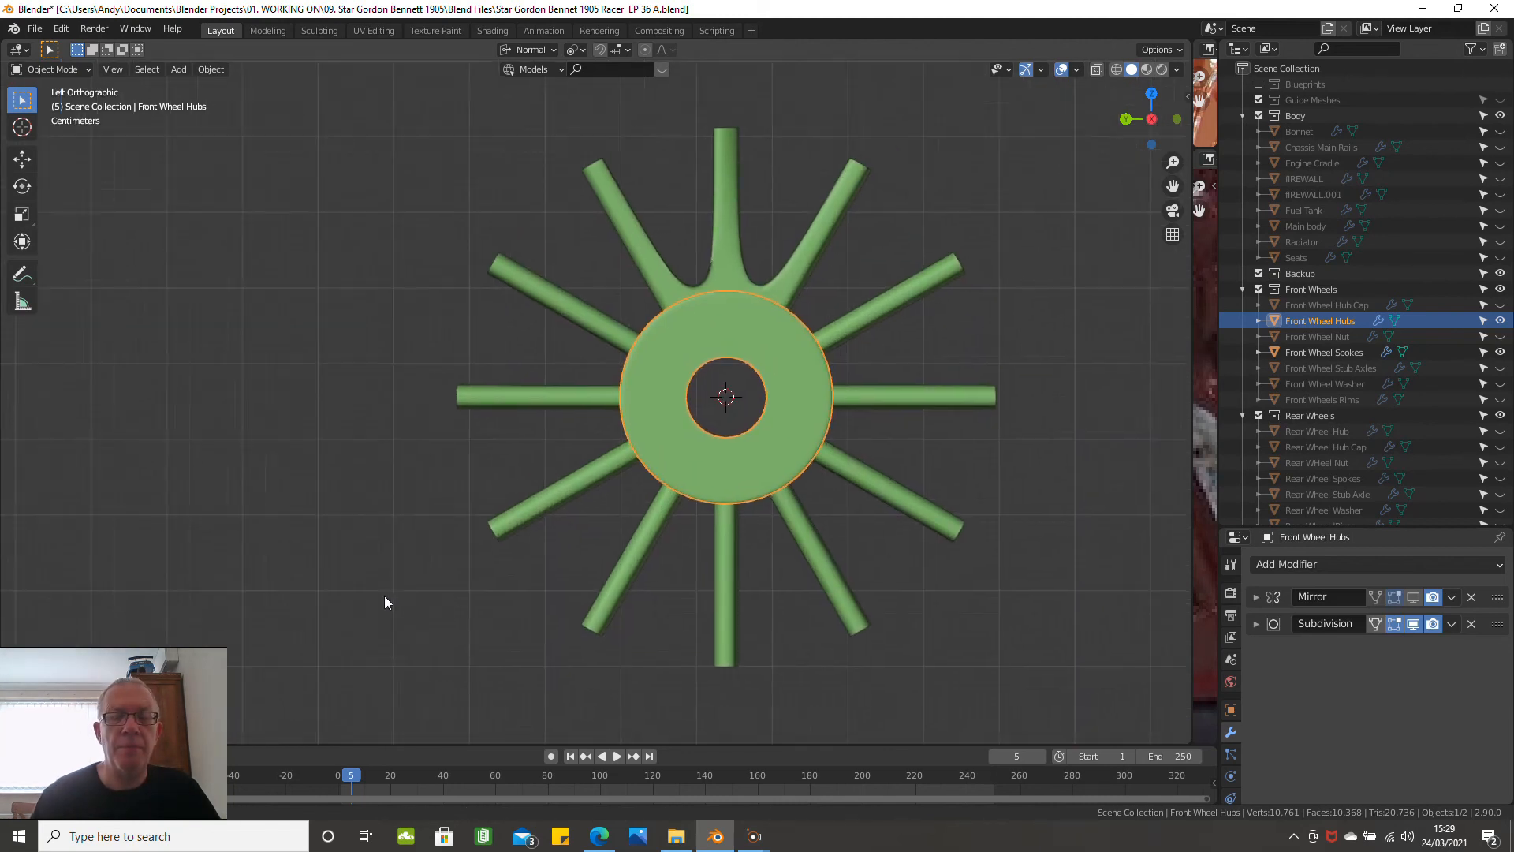
pyautogui.keyDown('shift'); pyautogui.moveTo(385, 596); pyautogui.dragTo(366, 613, button='middle'); pyautogui.keyUp('shift')
pyautogui.click(707, 276)
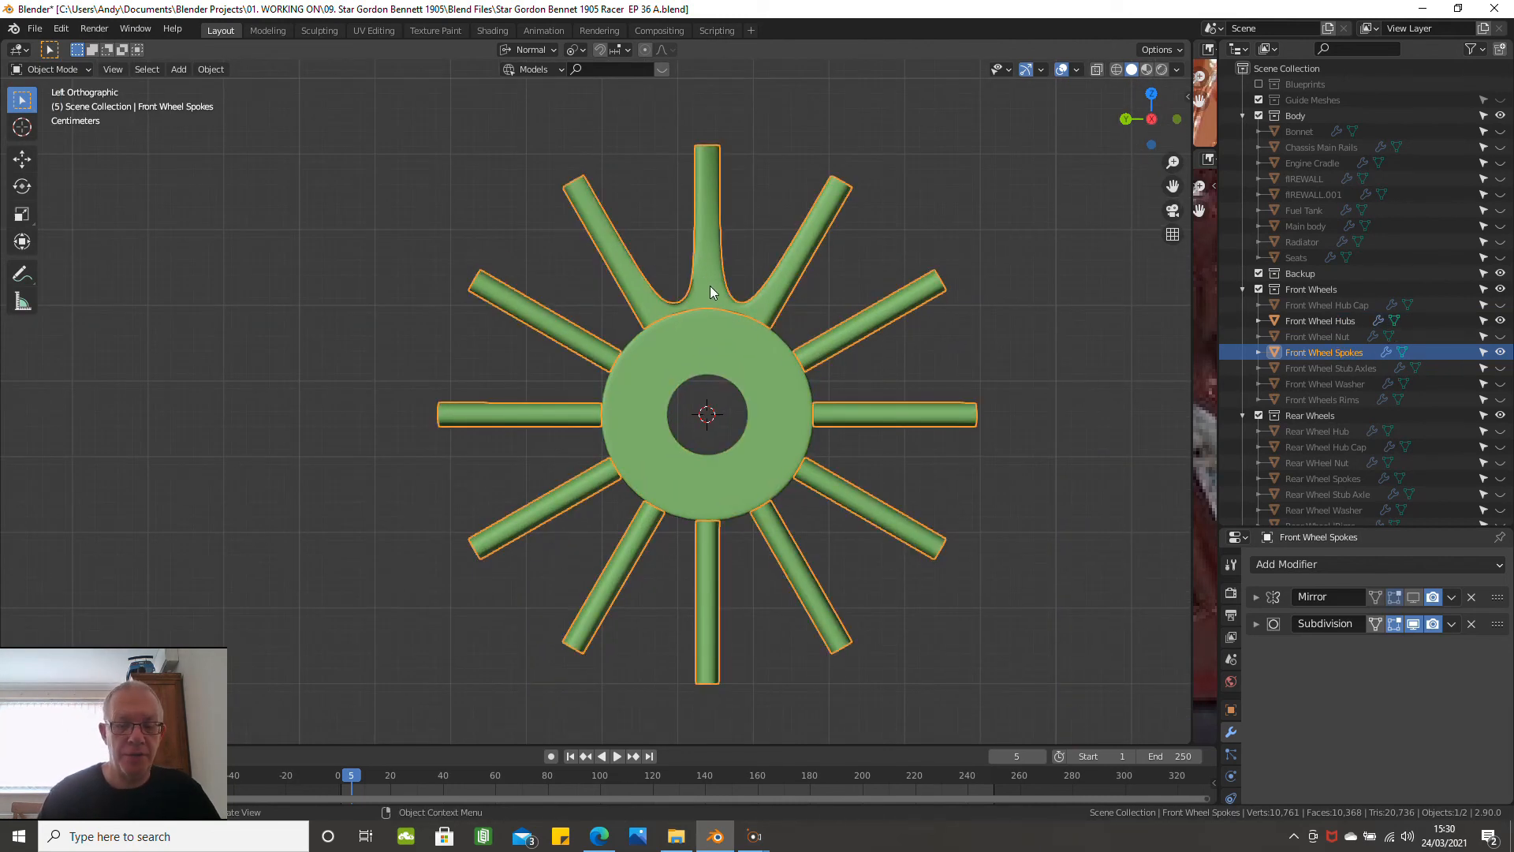
pyautogui.press('Tab')
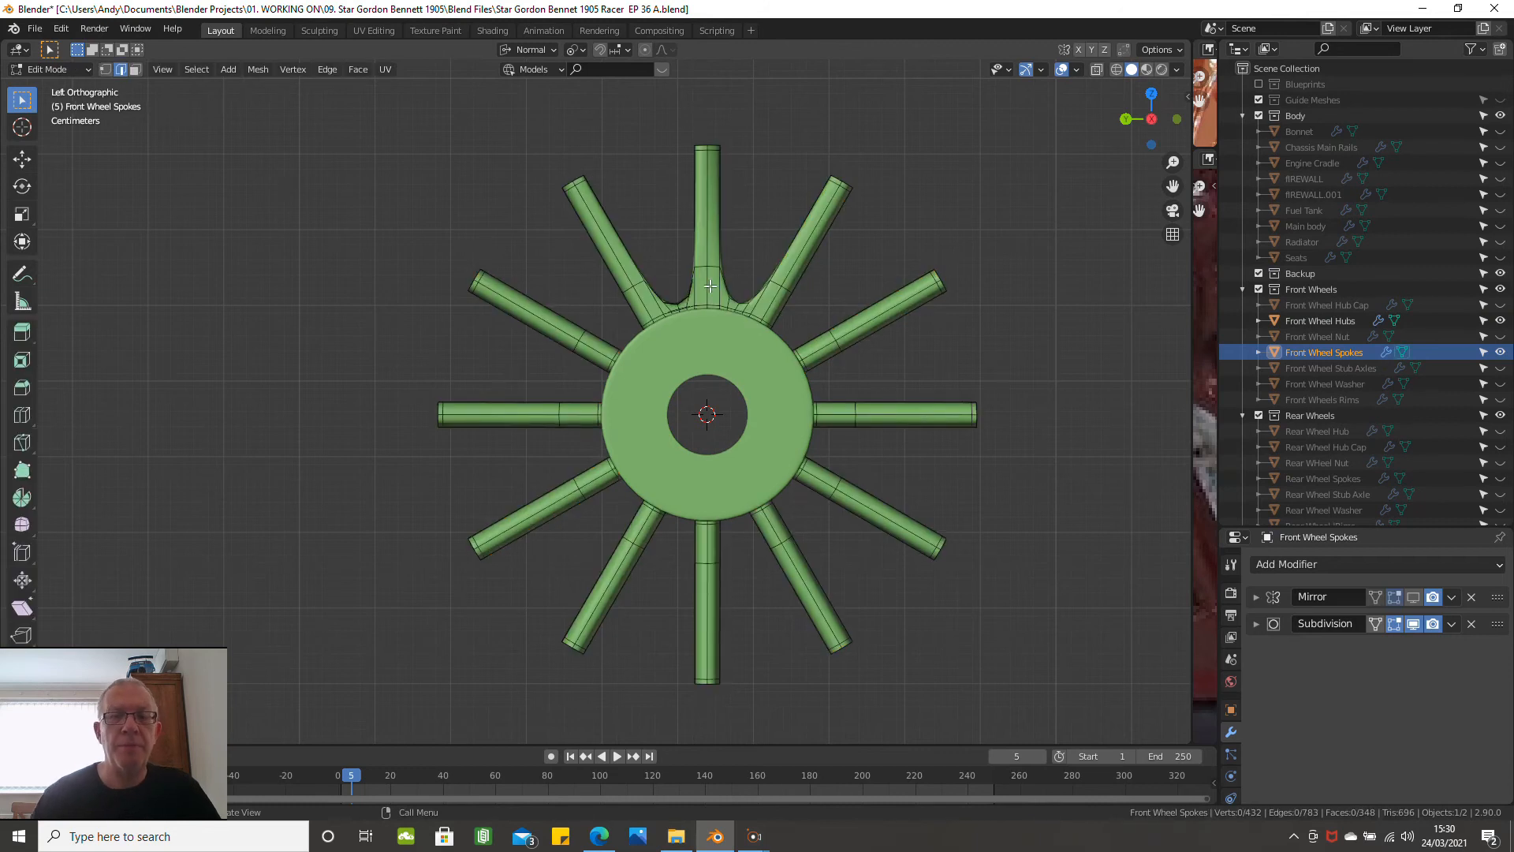
# Select the three short rim edges of the web beside the top spoke and move them slightly outward in Left Orthographic view
pyautogui.scroll(3, 710, 286)
pyautogui.moveTo(710, 286); pyautogui.dragTo(691, 334, button='middle')
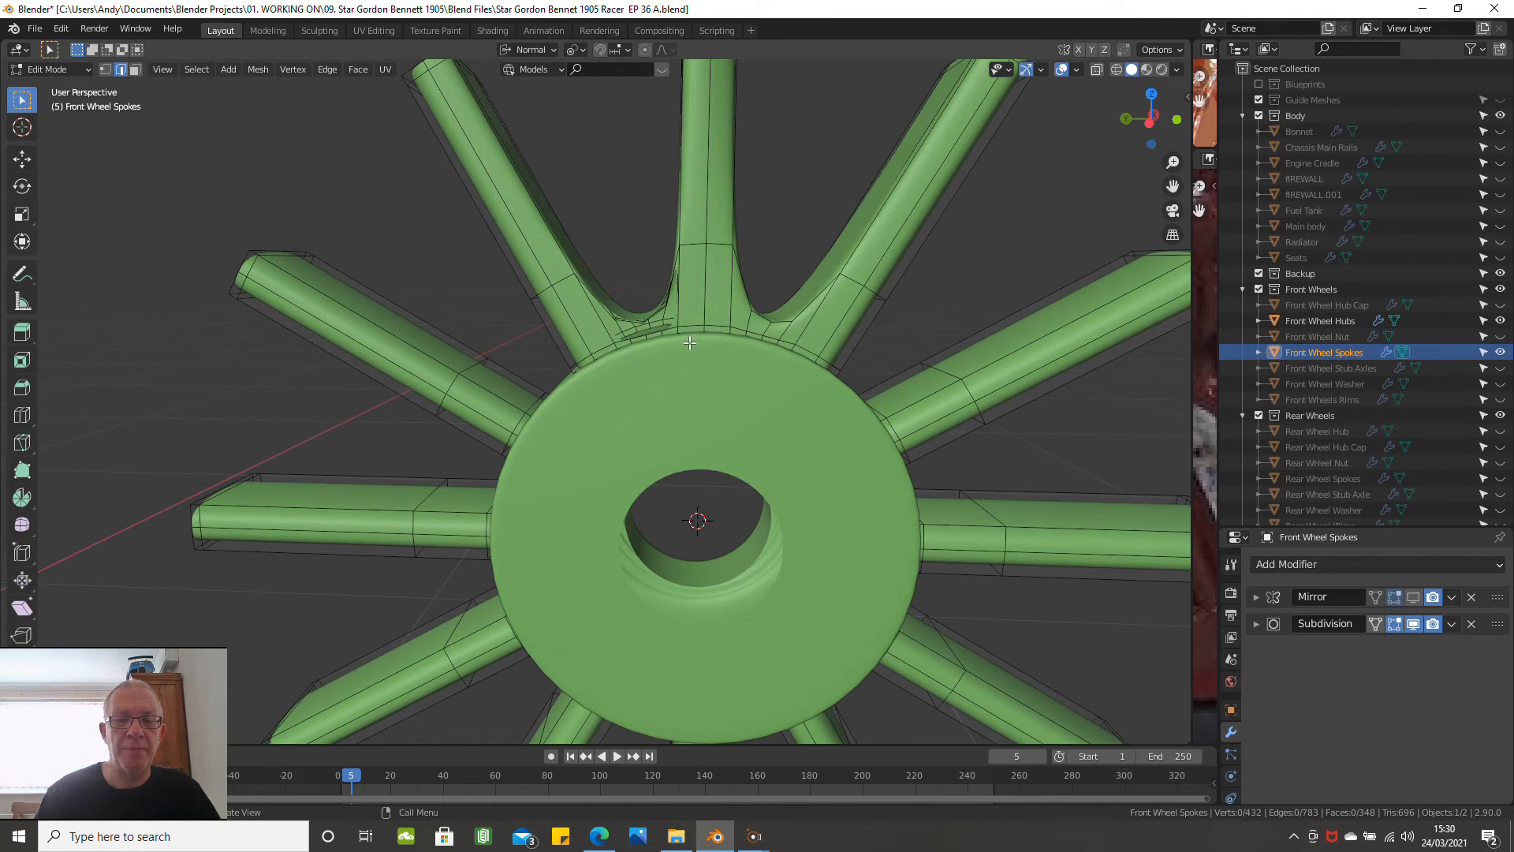
pyautogui.scroll(2, 686, 347)
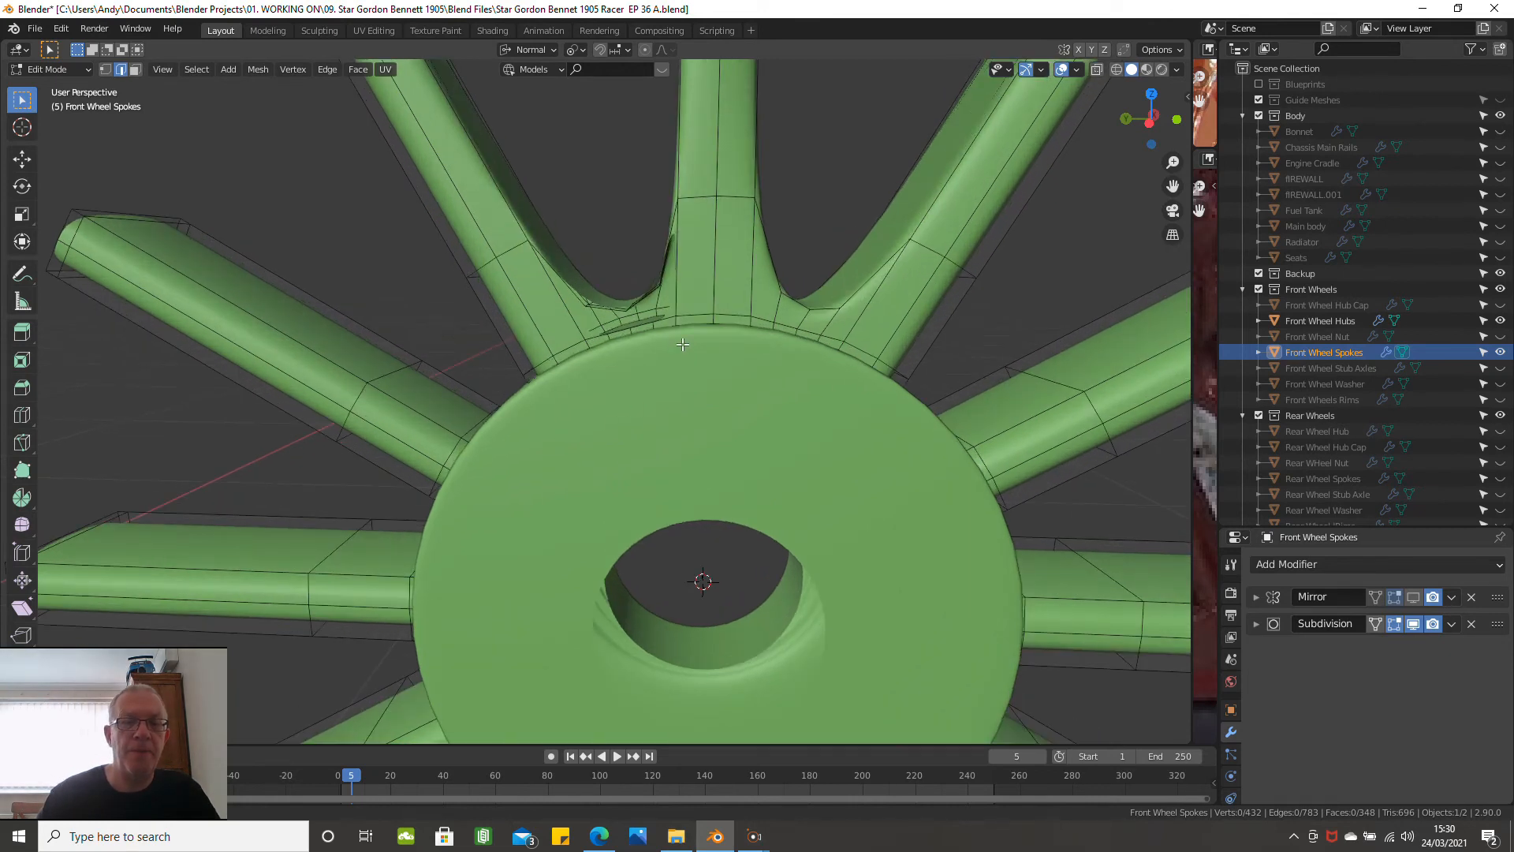
pyautogui.scroll(2, 628, 358)
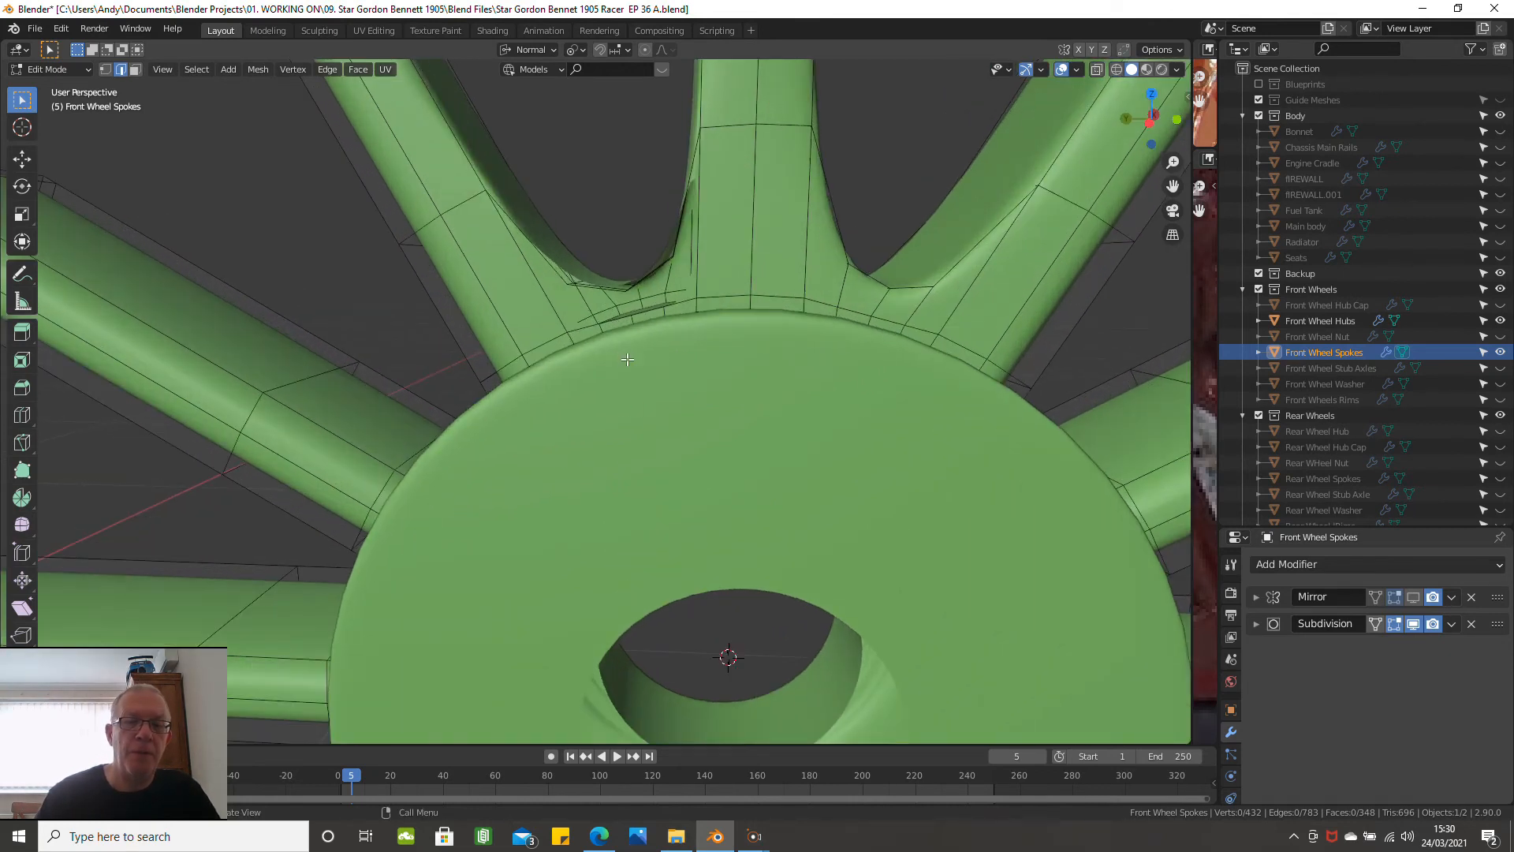
pyautogui.scroll(2, 626, 360)
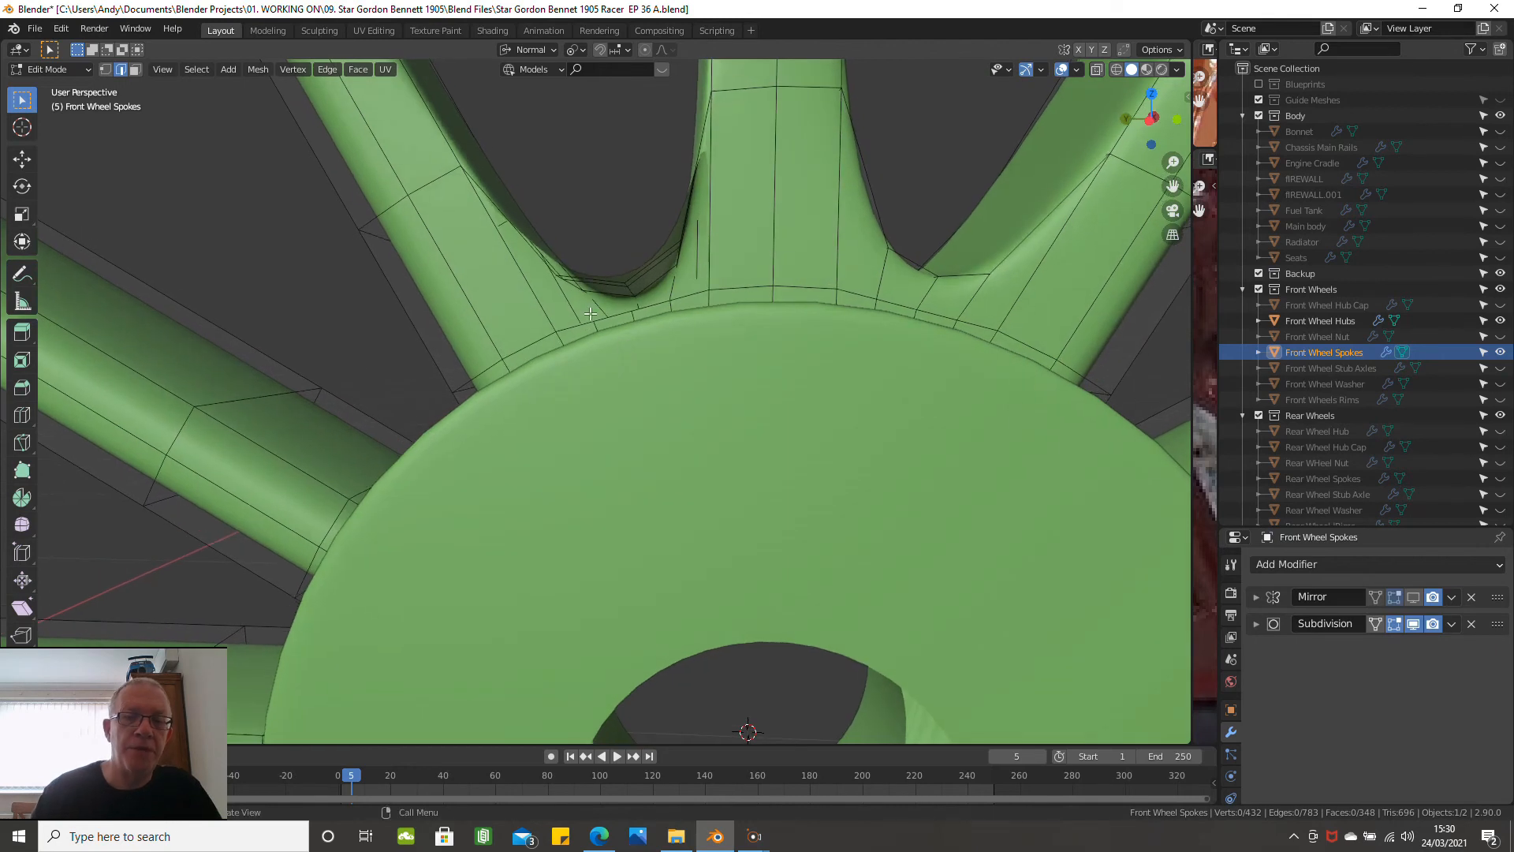
pyautogui.scroll(1, 589, 314)
pyautogui.click(604, 327)
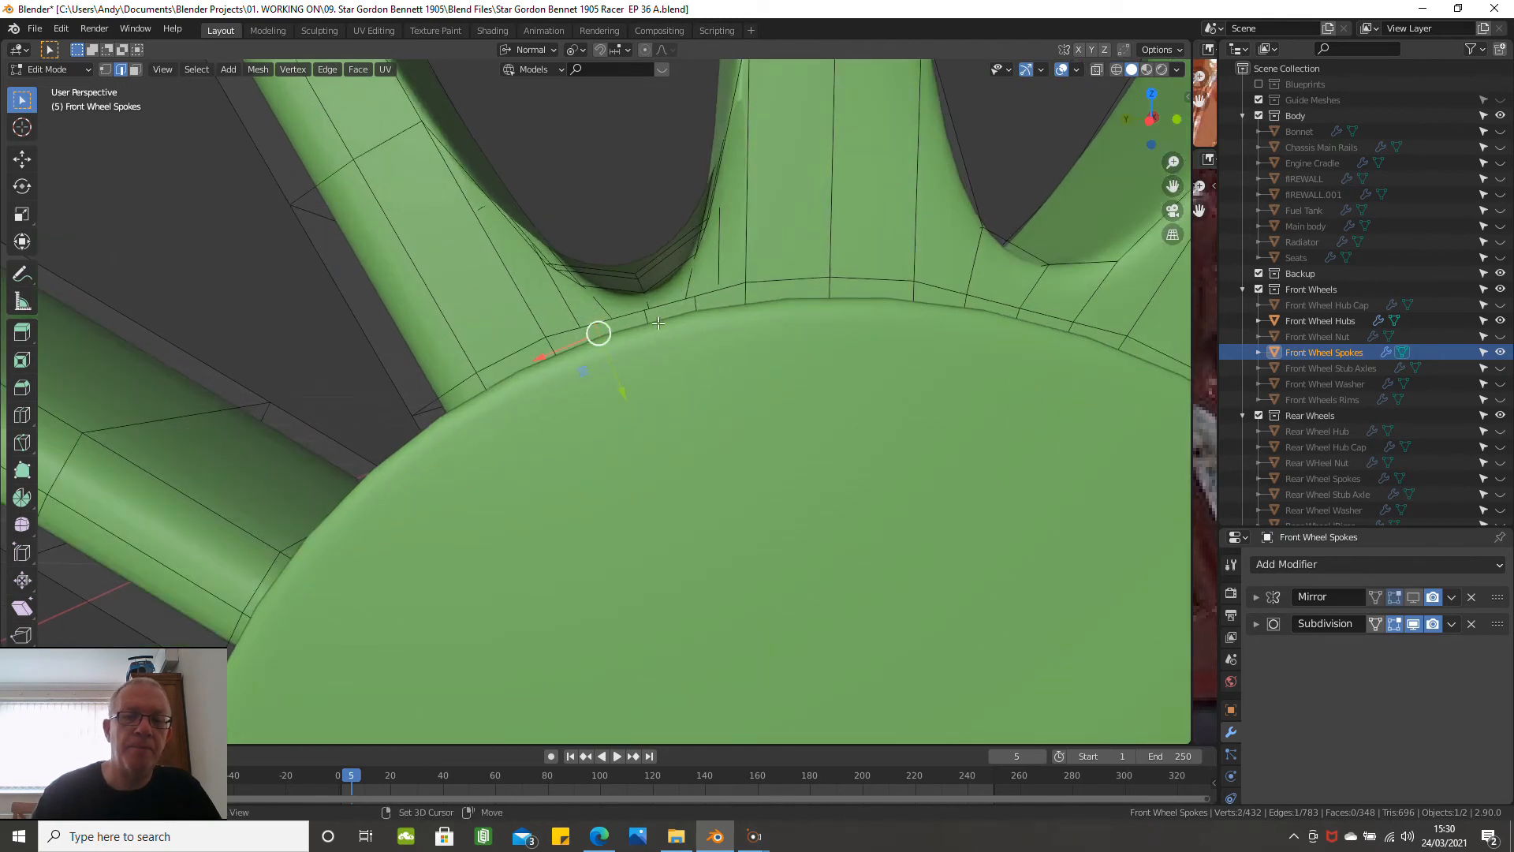
pyautogui.keyDown('shift'); pyautogui.click(693, 301); pyautogui.keyUp('shift')
pyautogui.keyDown('shift'); pyautogui.click(646, 317); pyautogui.keyUp('shift')
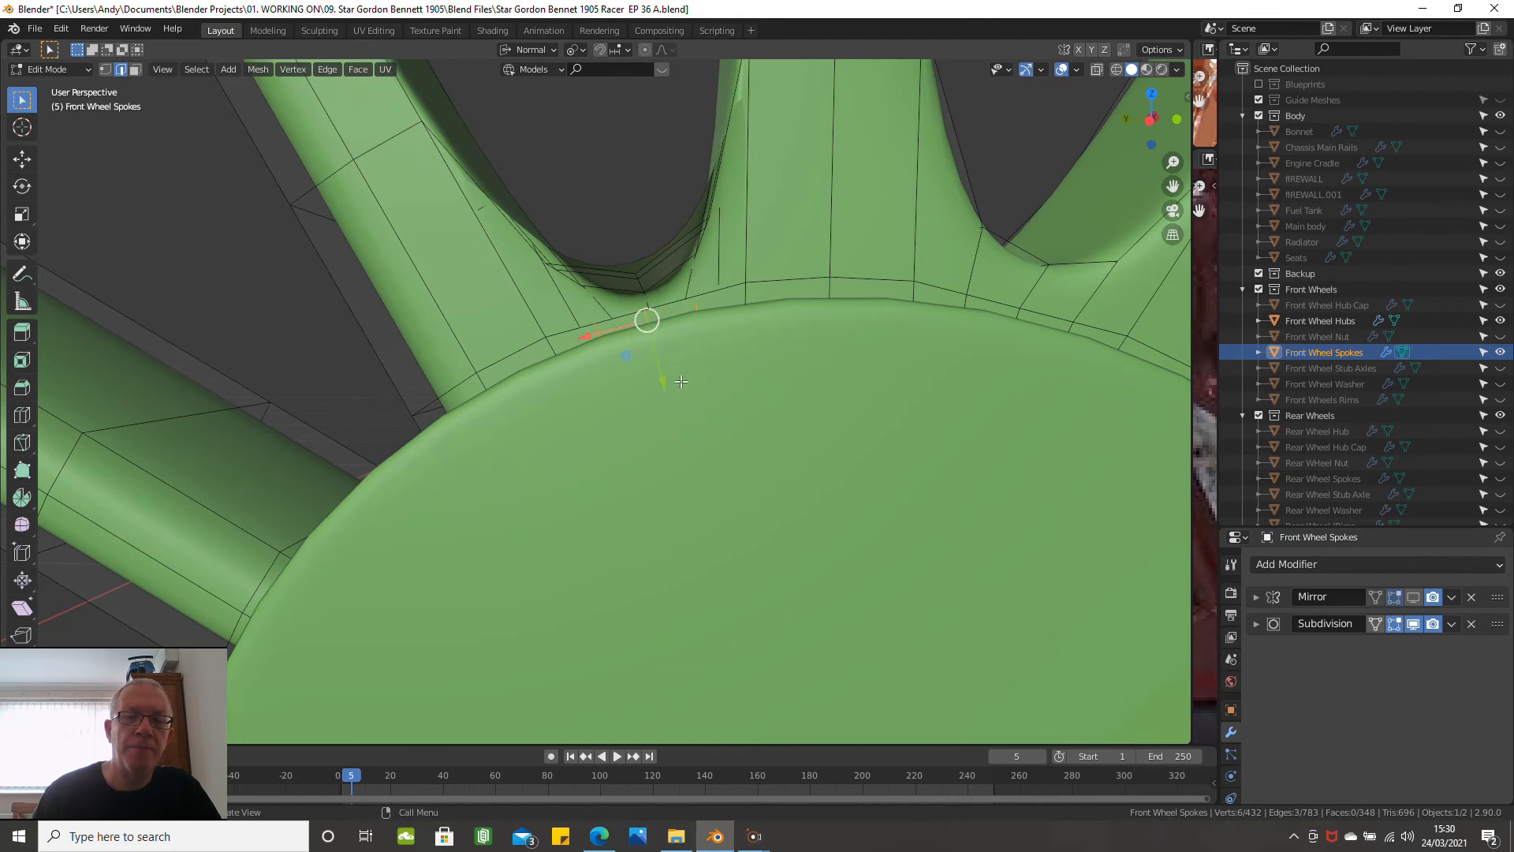
pyautogui.scroll(-1, 681, 381)
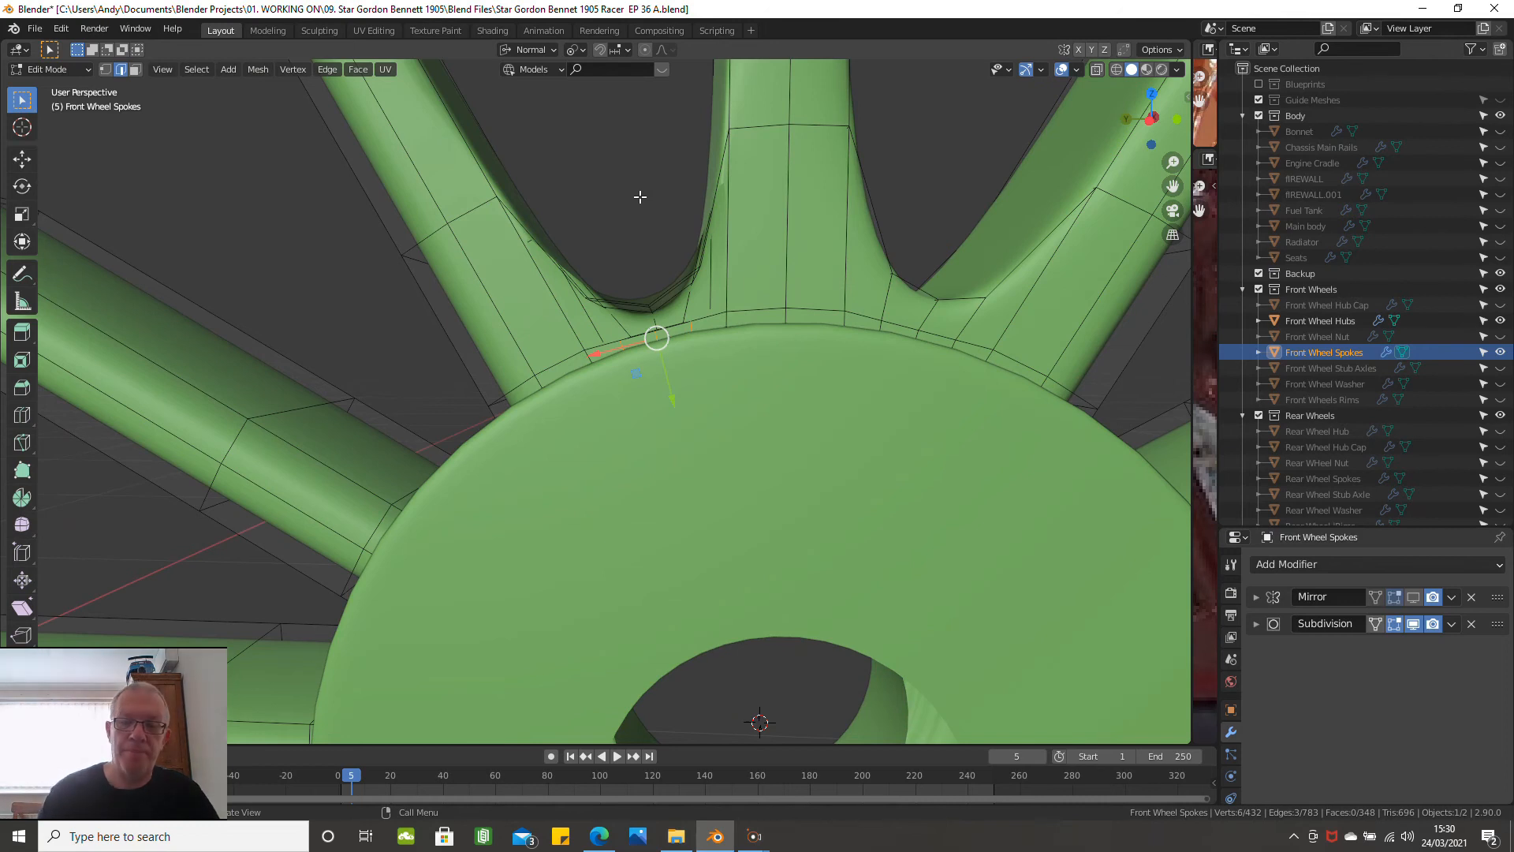
pyautogui.press('KP_5')
pyautogui.press('KP_3')
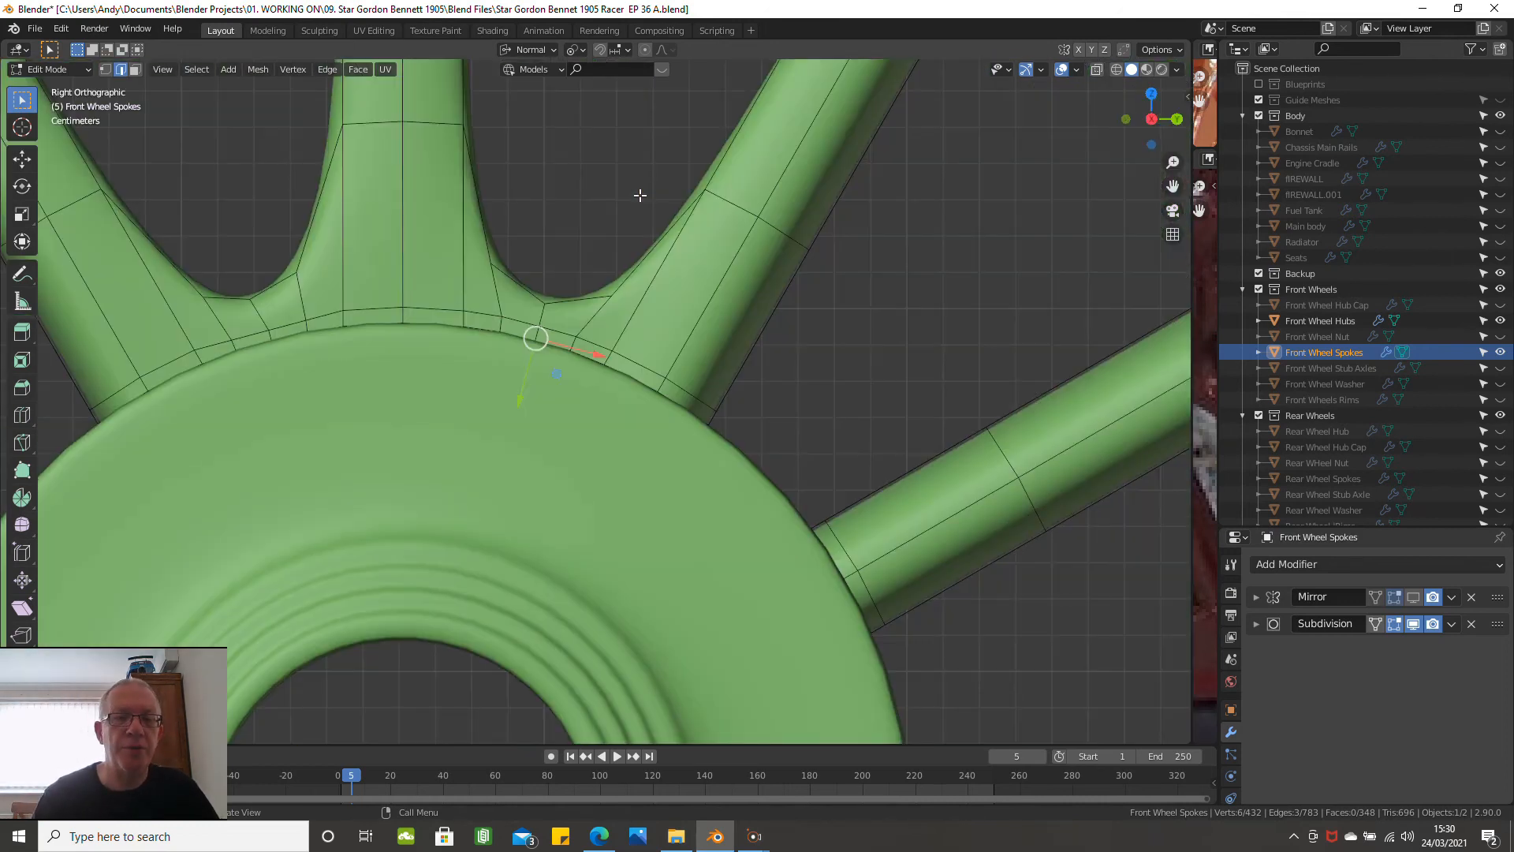
pyautogui.press('ctrl+KP_3')
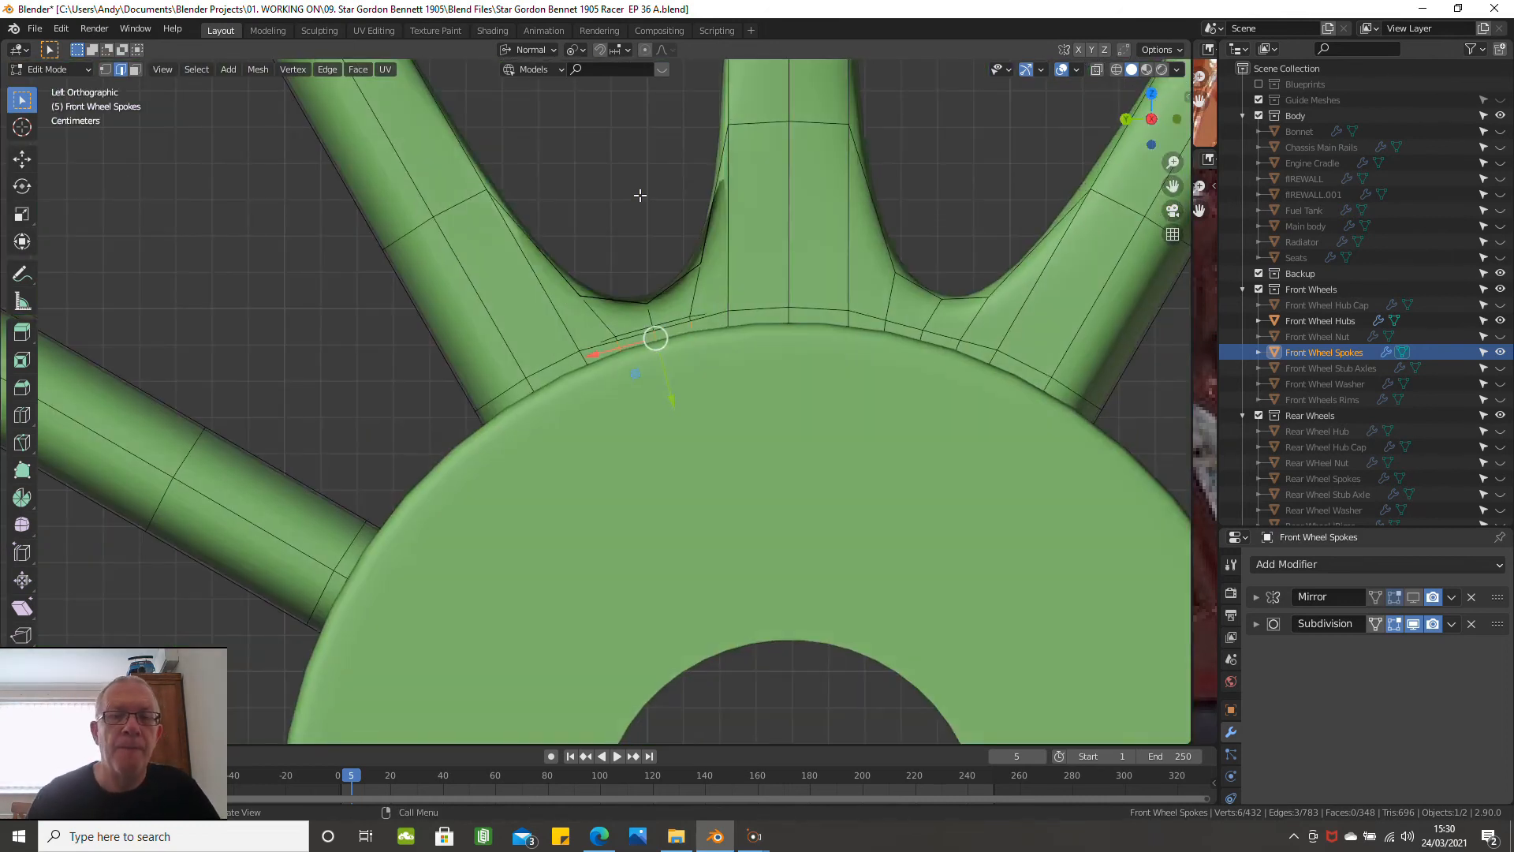
pyautogui.scroll(3, 640, 194)
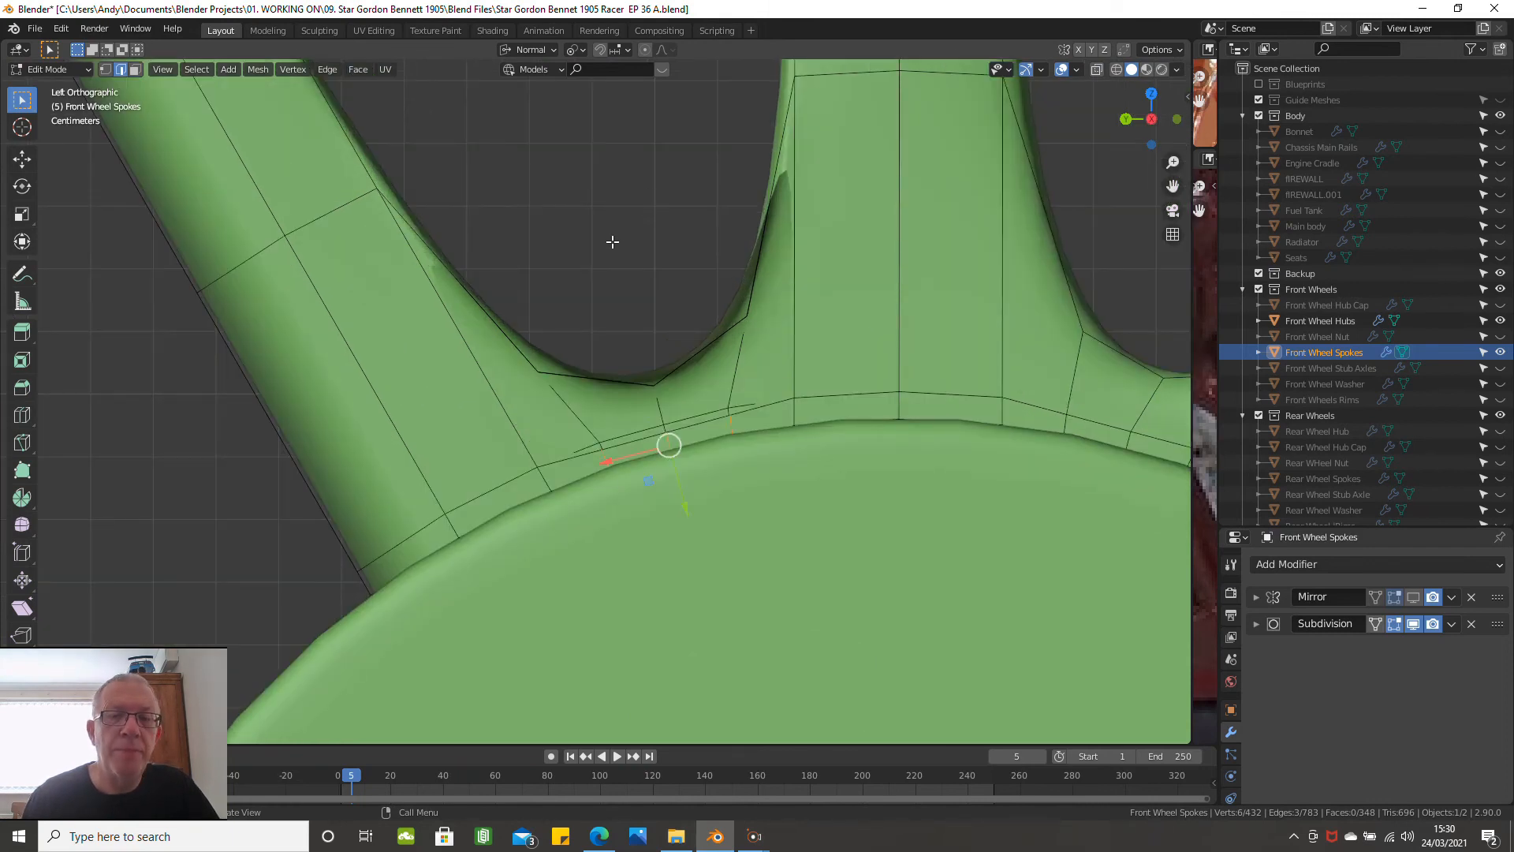
pyautogui.press('z')
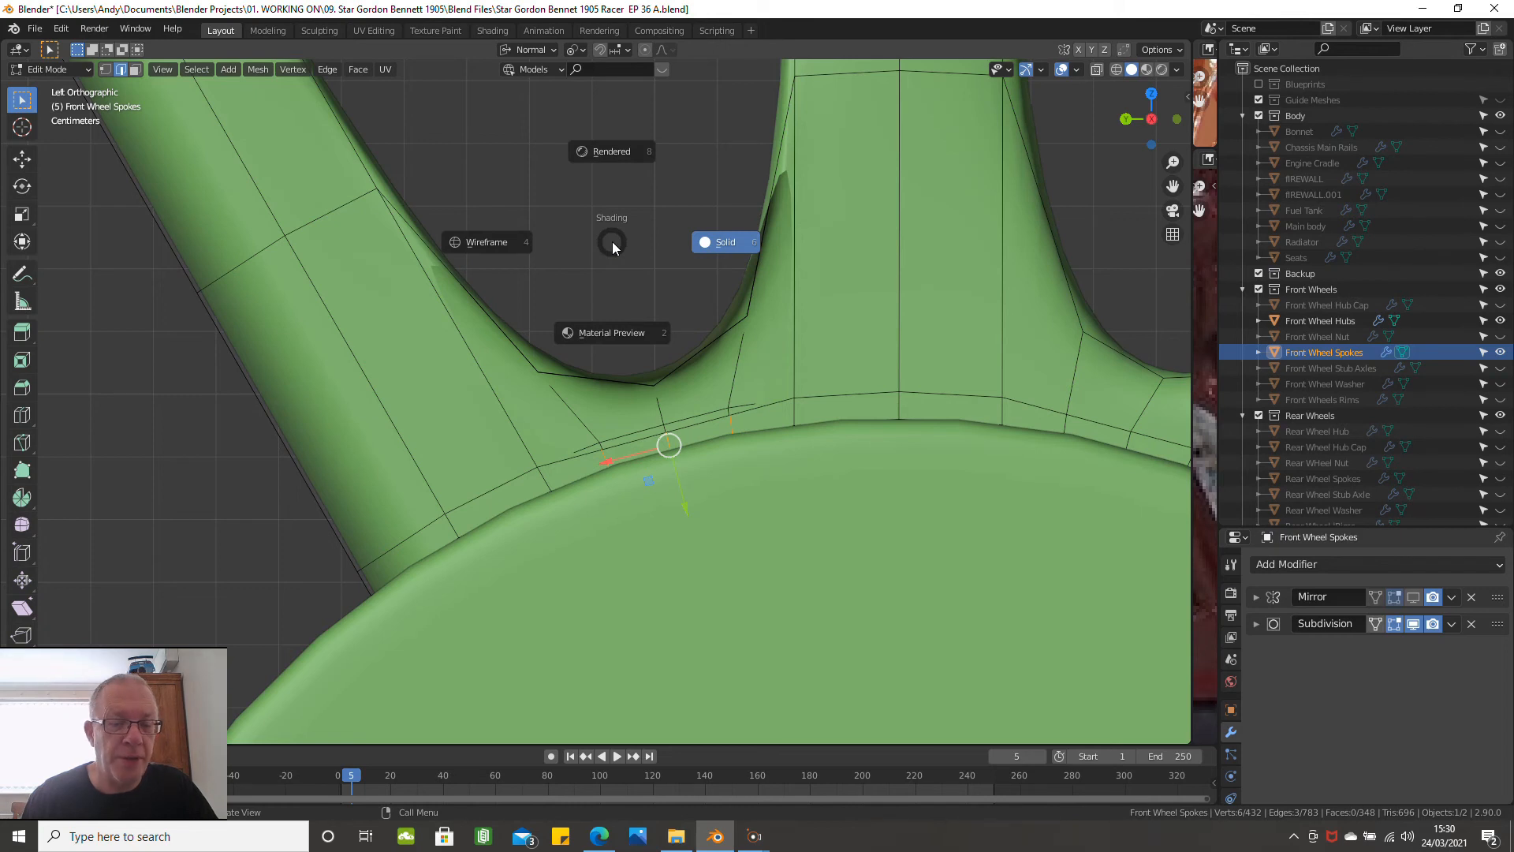
pyautogui.click(702, 250)
pyautogui.moveTo(687, 507); pyautogui.dragTo(693, 497)
pyautogui.scroll(4, 666, 439)
pyautogui.scroll(2, 637, 443)
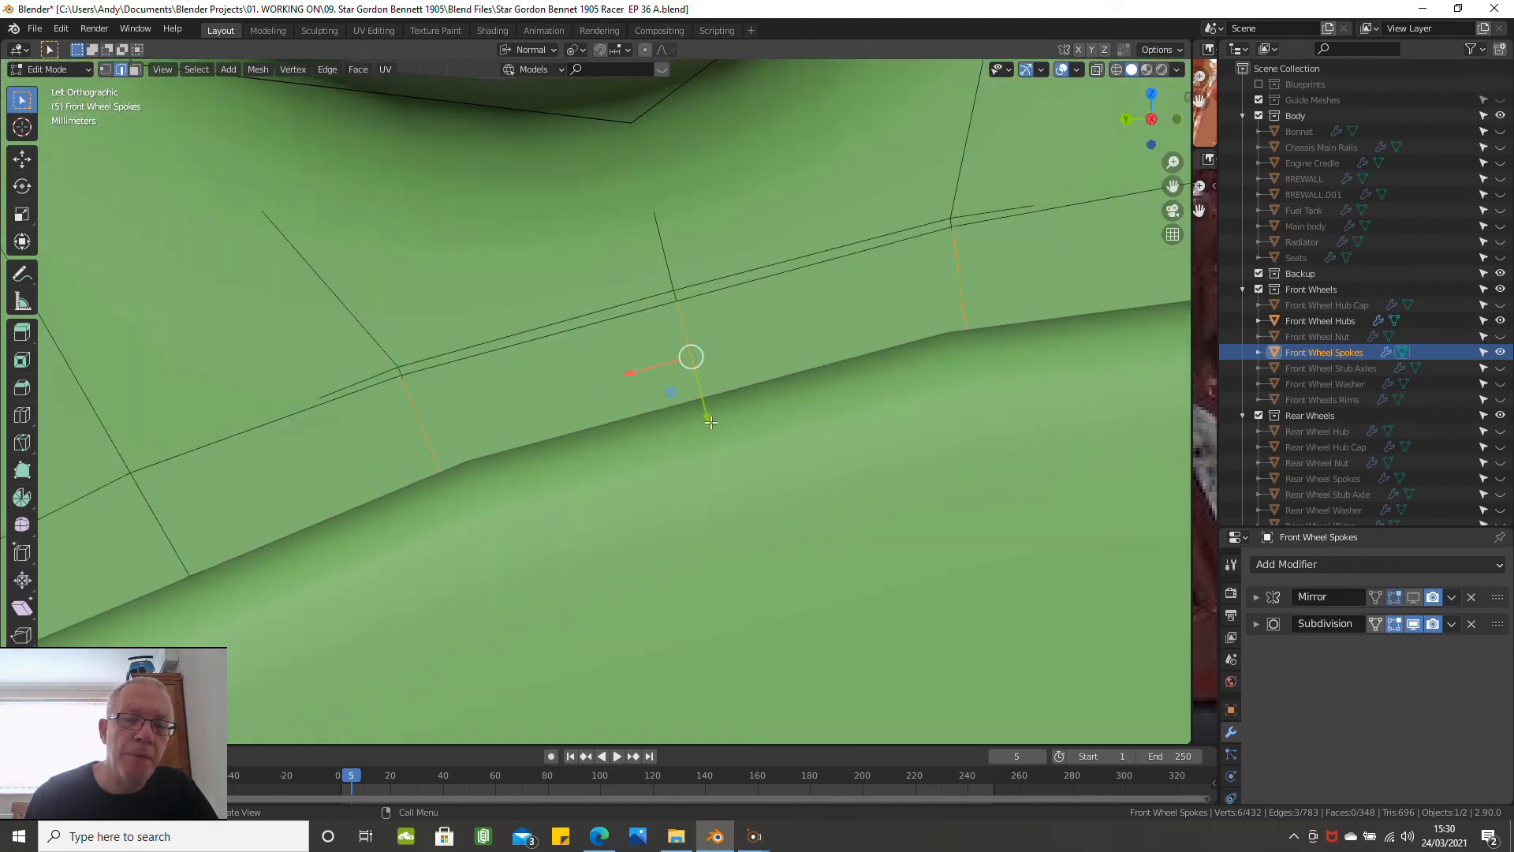
pyautogui.moveTo(711, 422); pyautogui.dragTo(710, 414)
# Switch to vertex selection, nudge the web's rim faces slightly outward to align with the far side, and clear the selection
pyautogui.press('1')
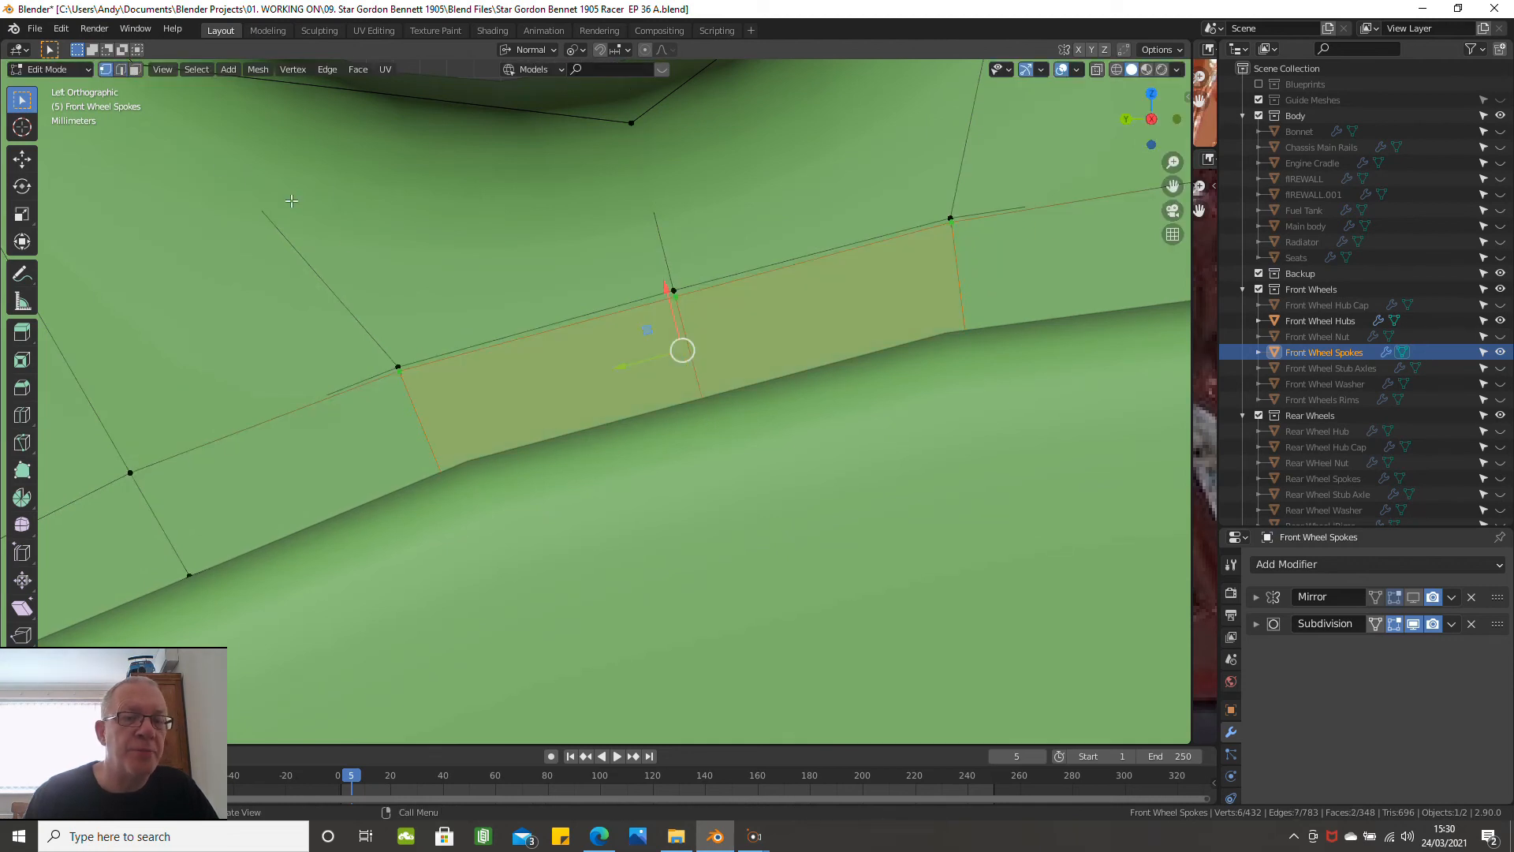
pyautogui.moveTo(675, 329)
pyautogui.mouseDown()
pyautogui.moveTo(674, 316)
pyautogui.moveTo(679, 345)
pyautogui.mouseUp()
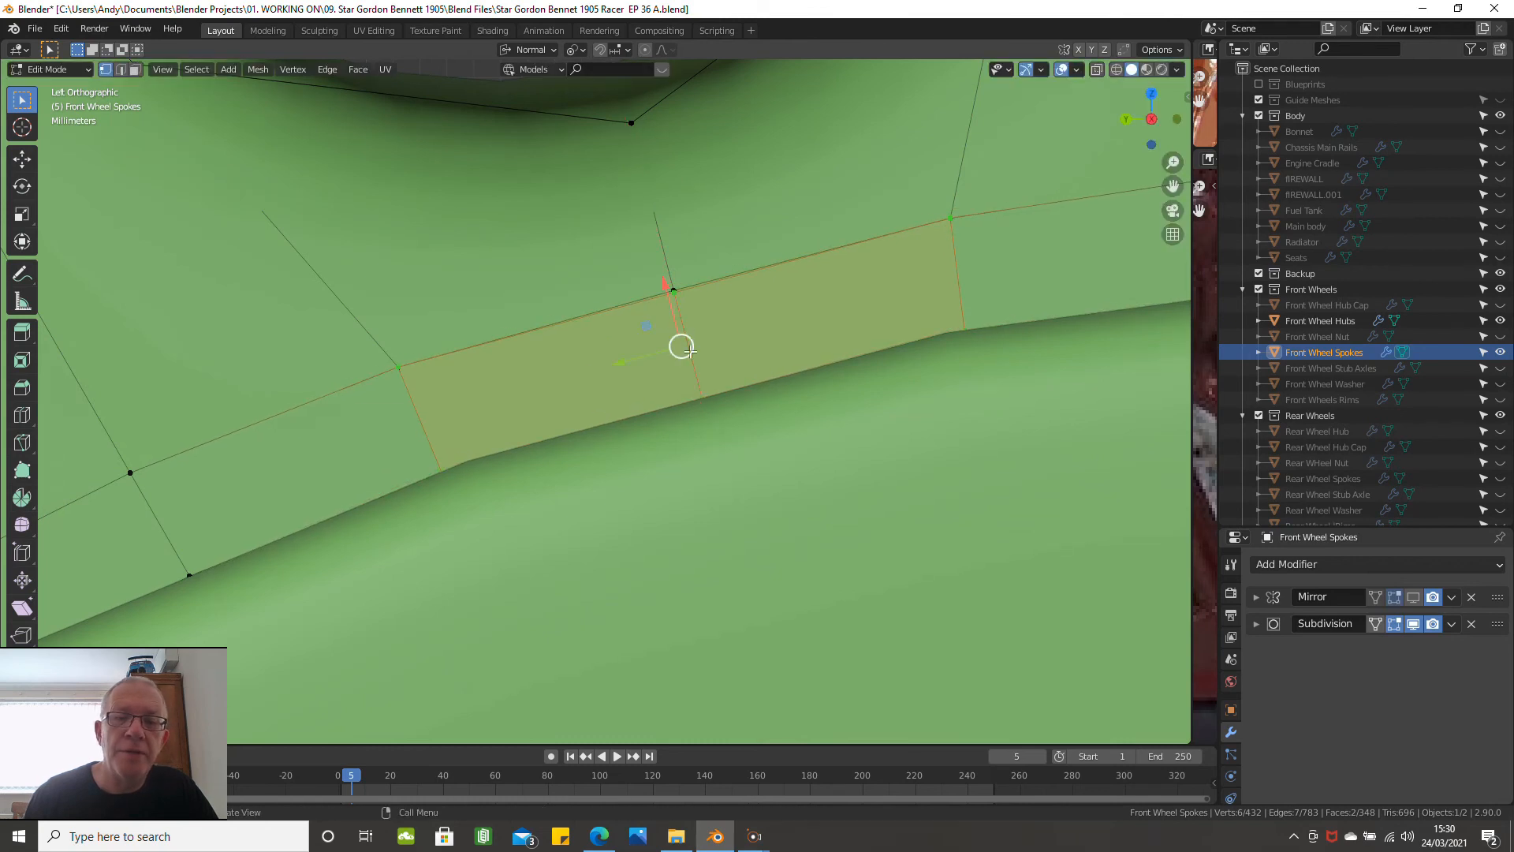
pyautogui.hotkey('alt', 'a')
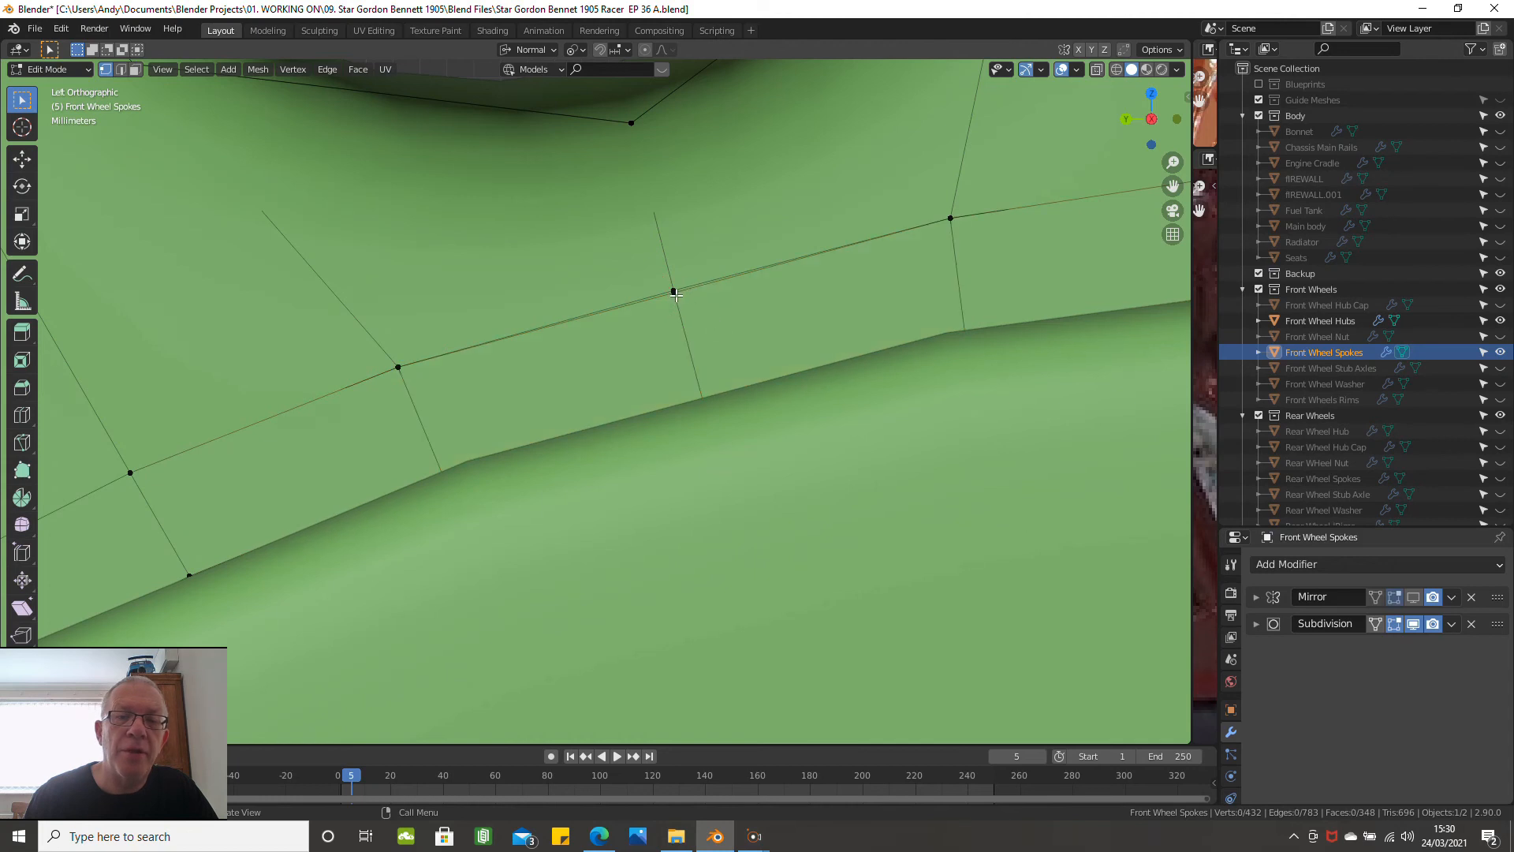
# Select the web's middle rim edge by its two vertices and move it slightly outward along its normal in Left Orthographic view
pyautogui.moveTo(699, 325); pyautogui.dragTo(677, 314, button='middle')
pyautogui.click(676, 313)
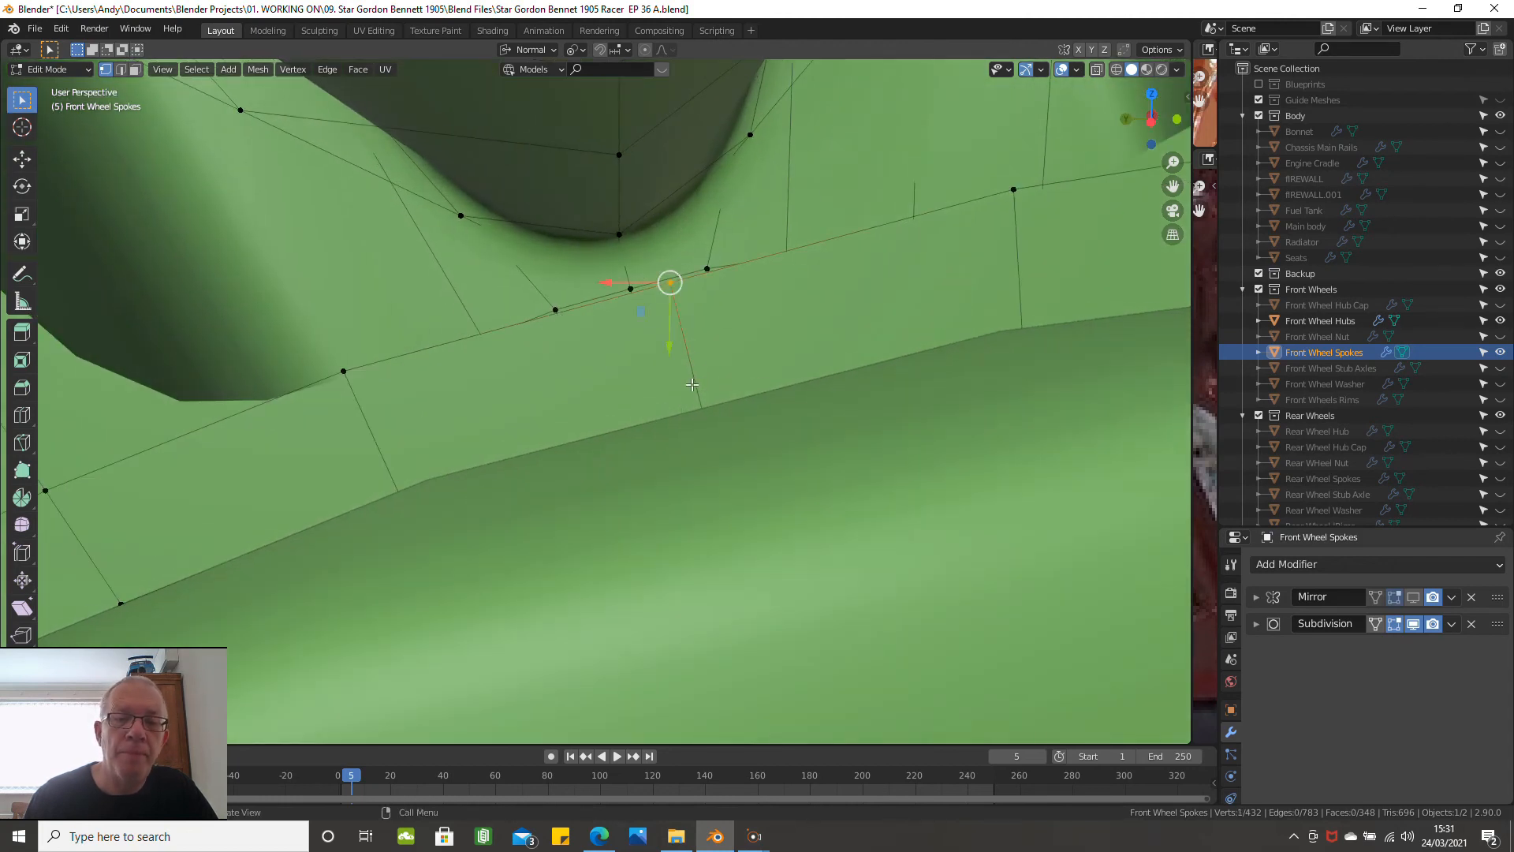
pyautogui.keyDown('shift'); pyautogui.click(701, 412); pyautogui.keyUp('shift')
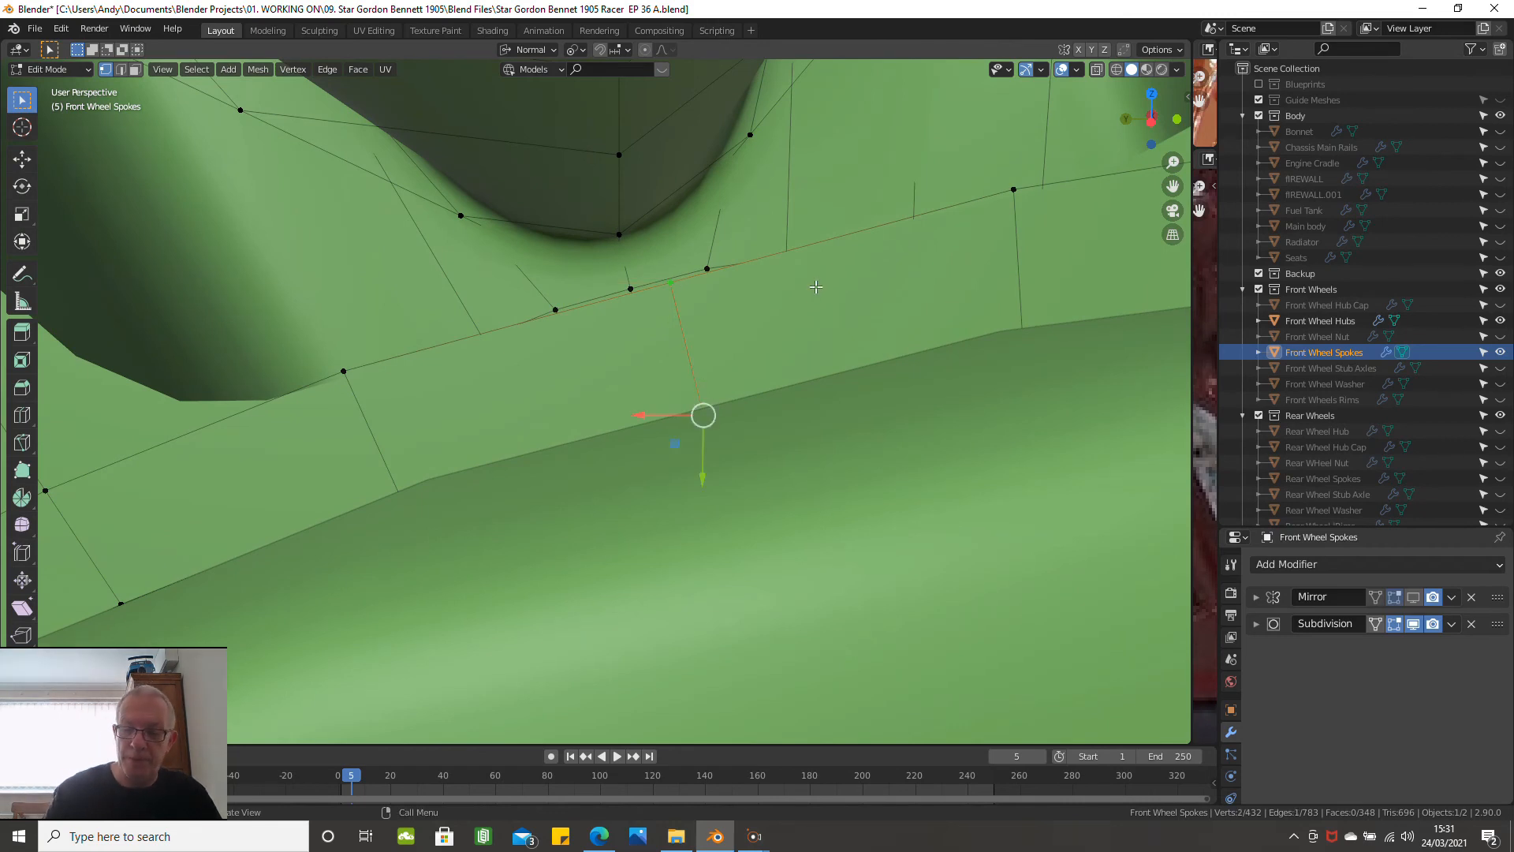
pyautogui.press('ctrl+KP_3')
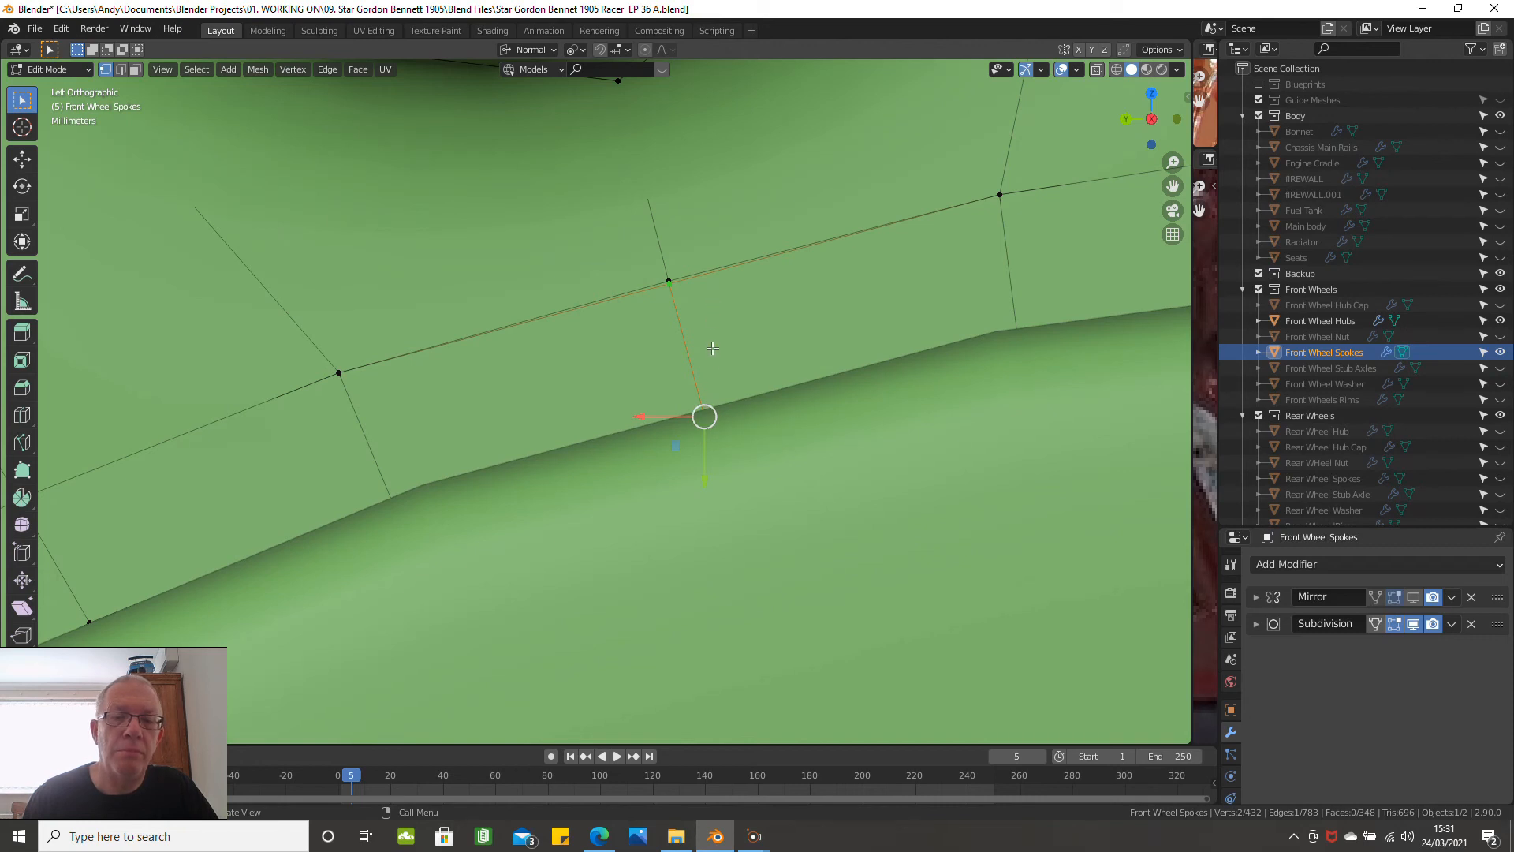
pyautogui.scroll(-1, 712, 347)
pyautogui.click(124, 67)
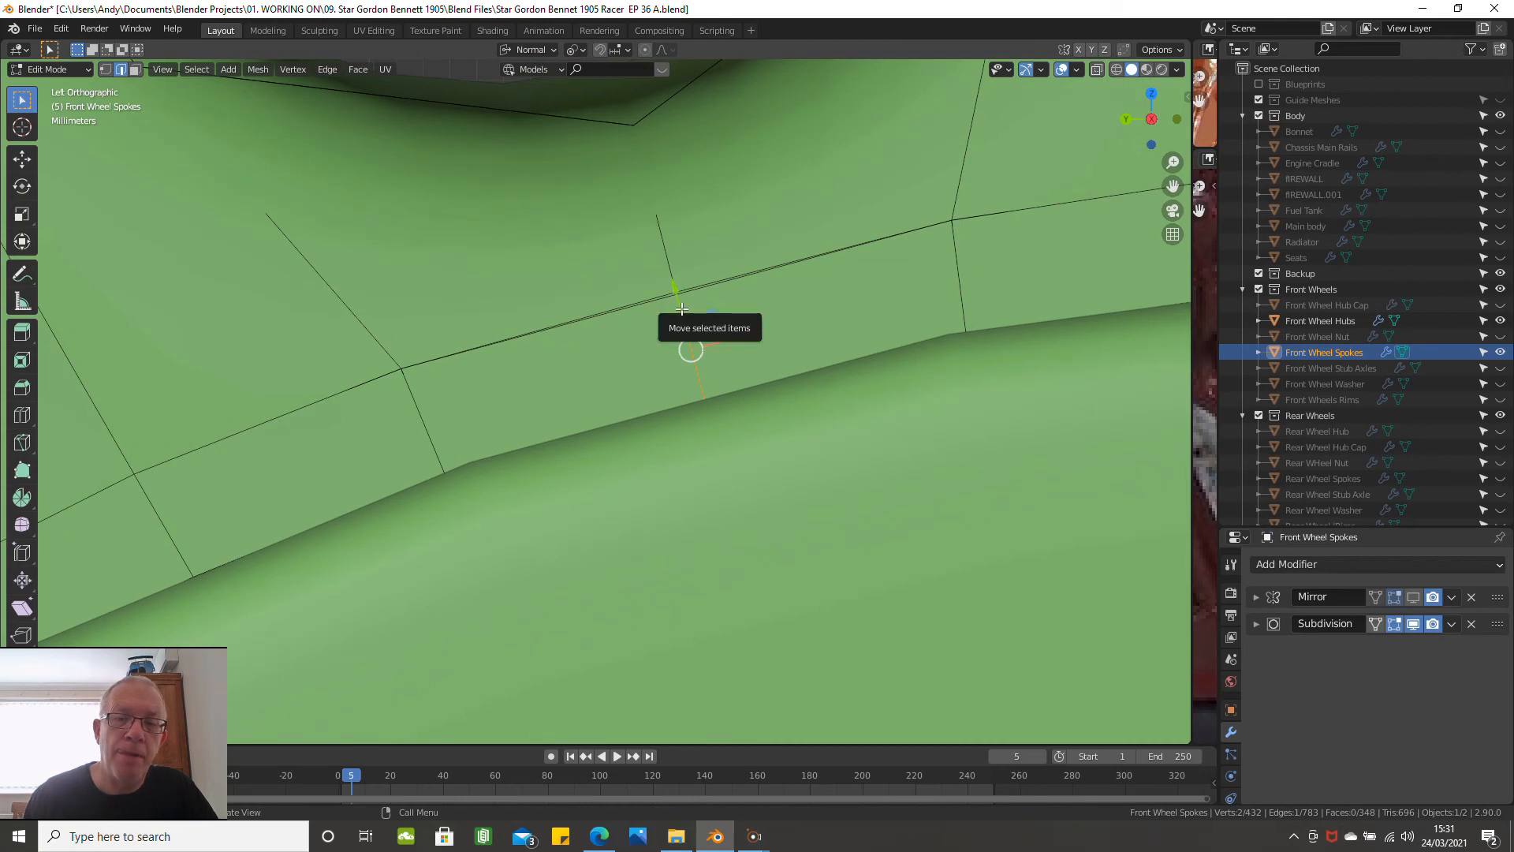
pyautogui.moveTo(681, 307); pyautogui.dragTo(674, 296)
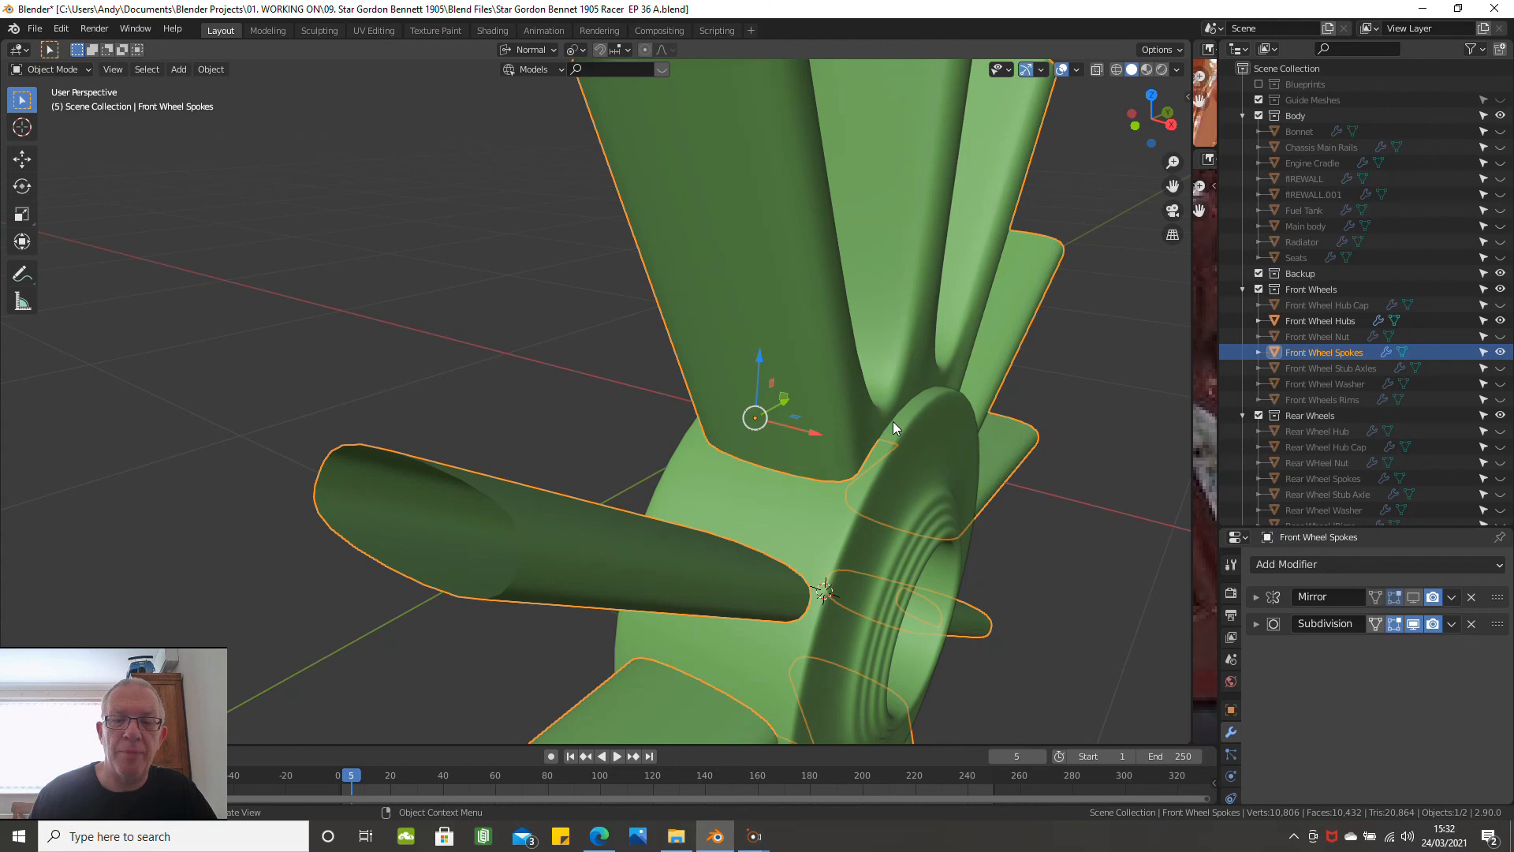
# Inspect the joined spokes around the hub and reopen the Front Wheel Spokes in Edit Mode in Right Orthographic view
pyautogui.moveTo(897, 429)
pyautogui.mouseDown(button='middle')
pyautogui.moveTo(864, 413)
pyautogui.moveTo(878, 441)
pyautogui.mouseUp(button='middle')
pyautogui.scroll(-2, 887, 457)
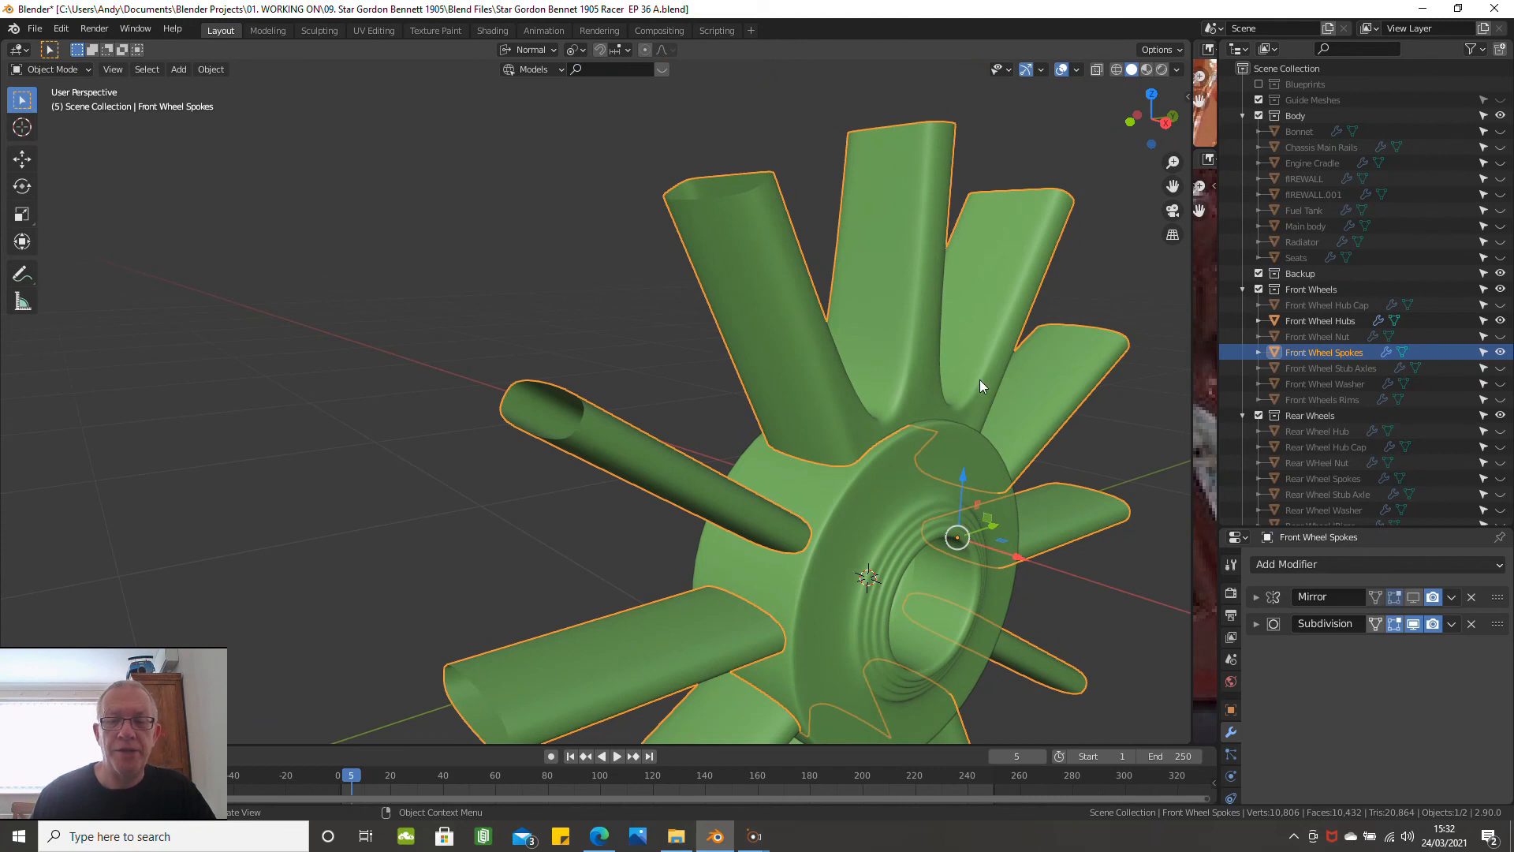
pyautogui.moveTo(935, 386); pyautogui.dragTo(559, 342, button='middle')
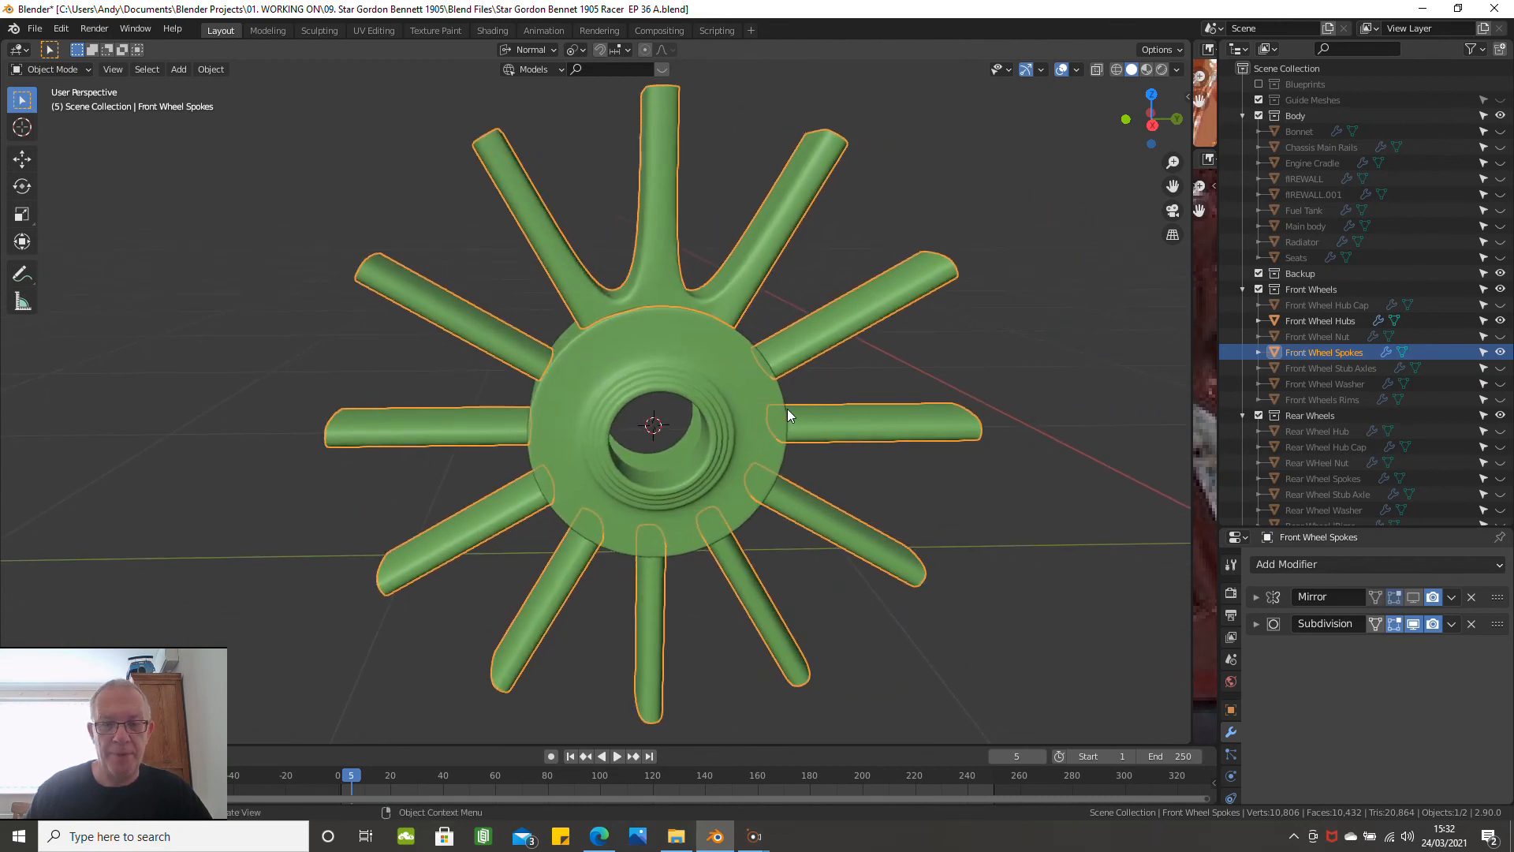
pyautogui.press('KP_3')
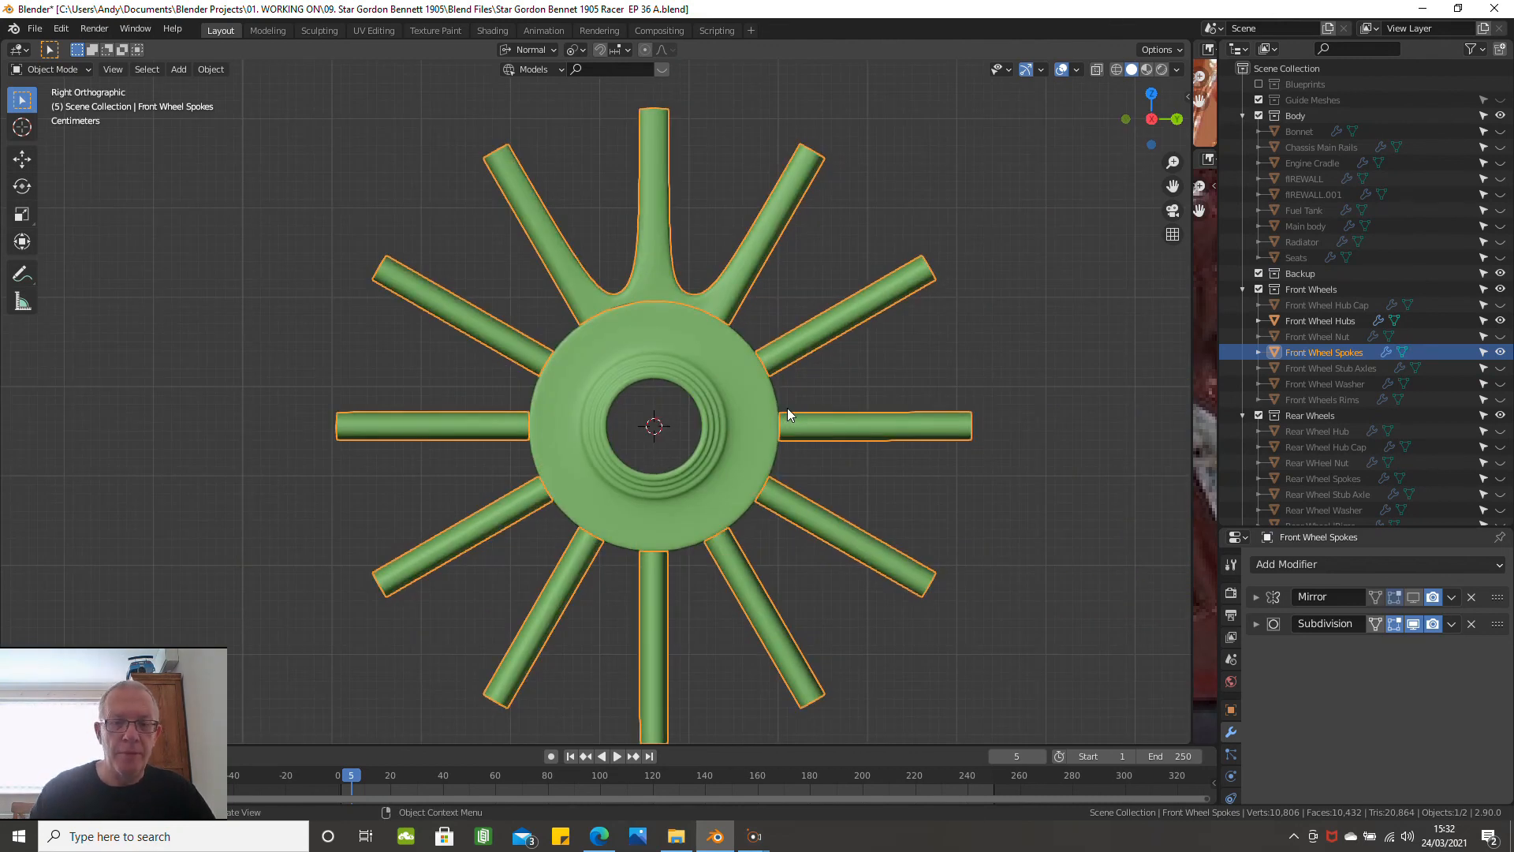
pyautogui.press('Tab')
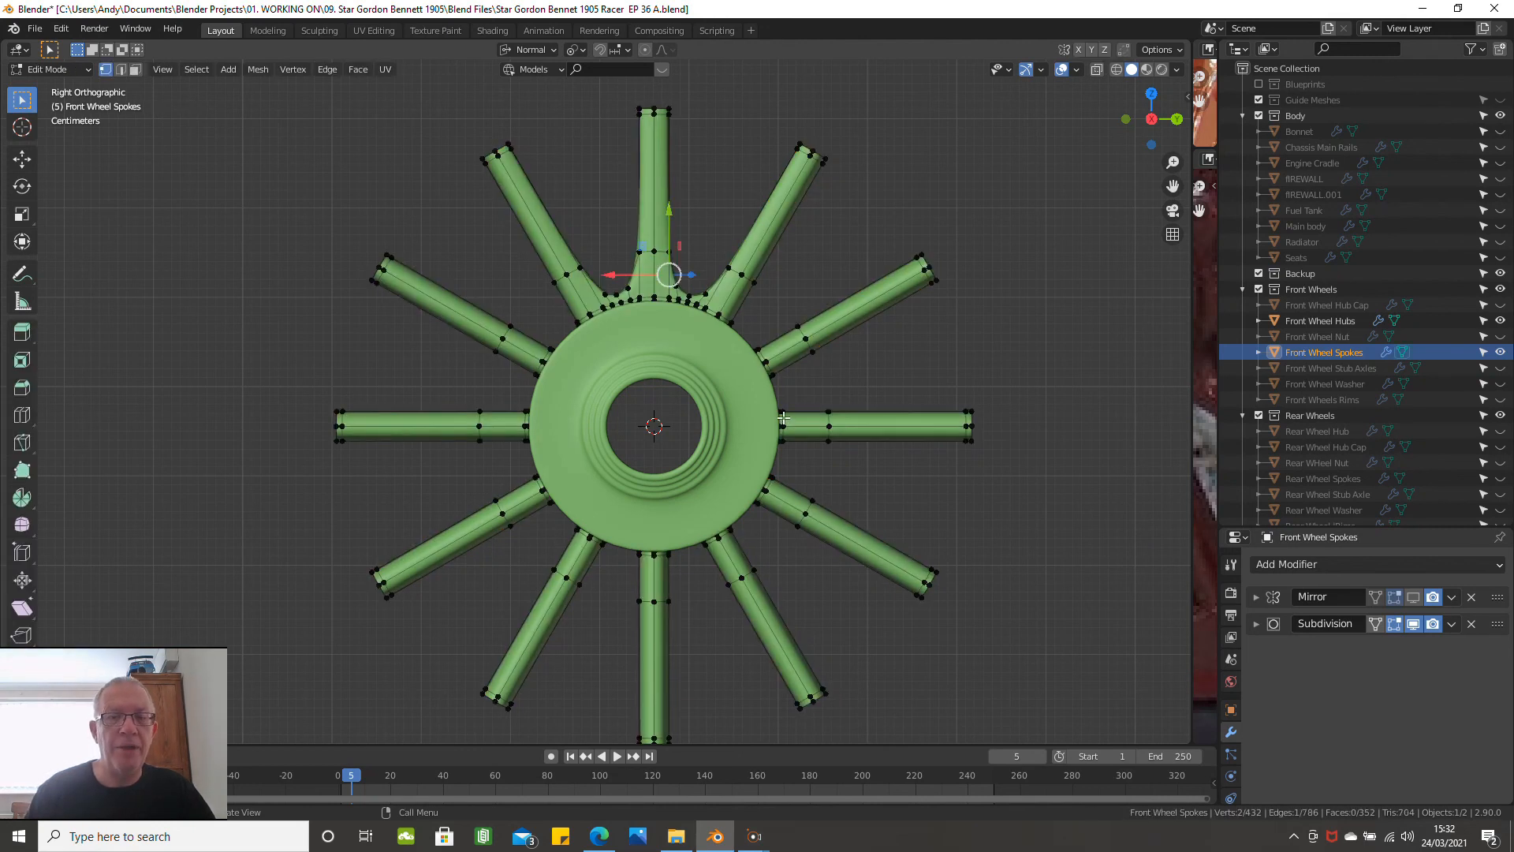
pyautogui.scroll(3, 783, 418)
pyautogui.keyDown('shift'); pyautogui.moveTo(701, 357); pyautogui.dragTo(886, 511, button='middle'); pyautogui.keyUp('shift')
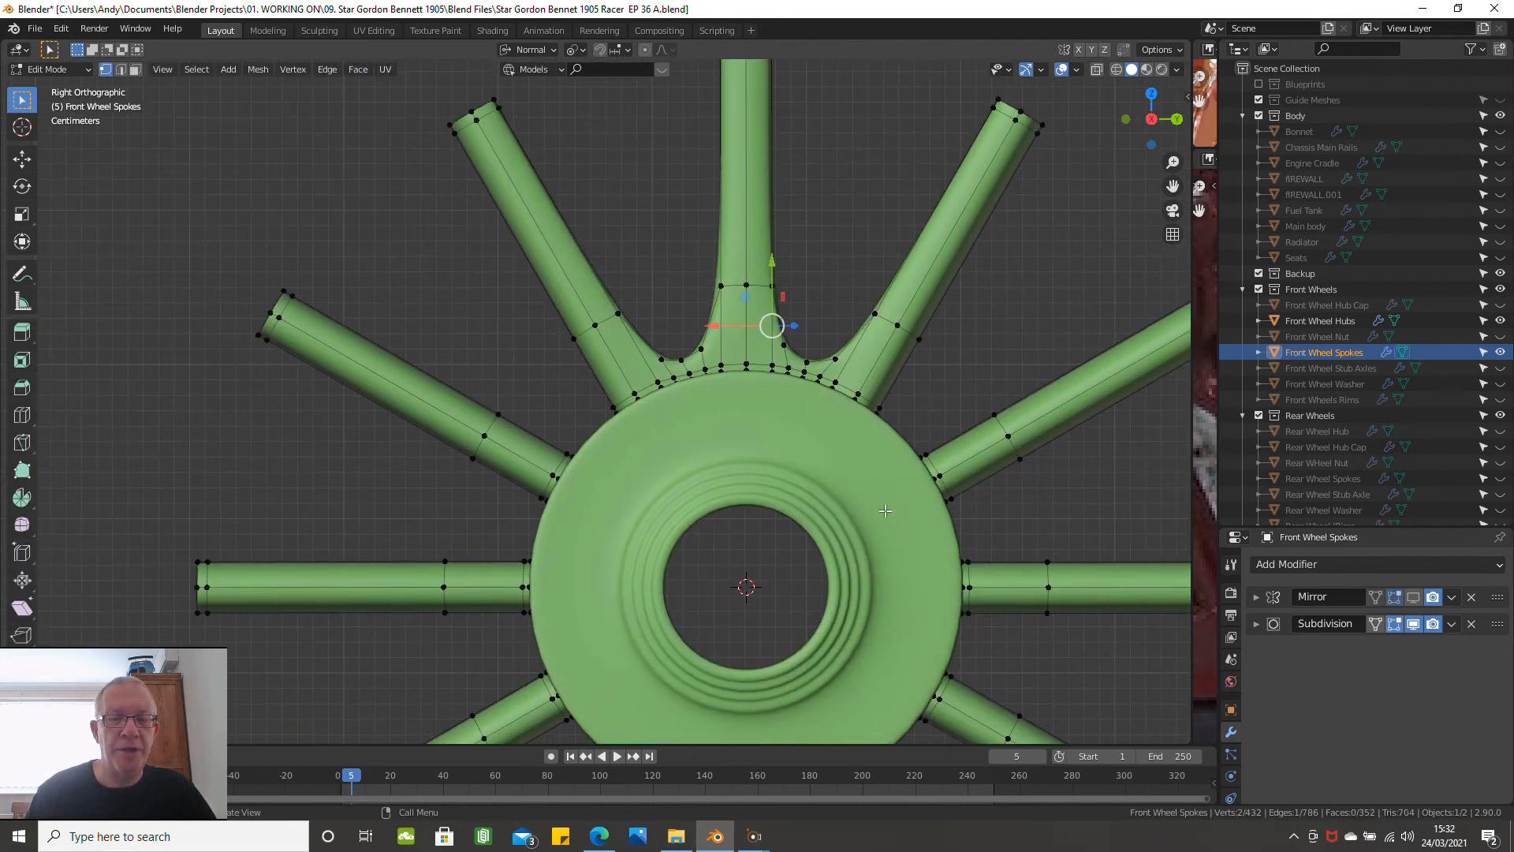
pyautogui.scroll(3, 886, 511)
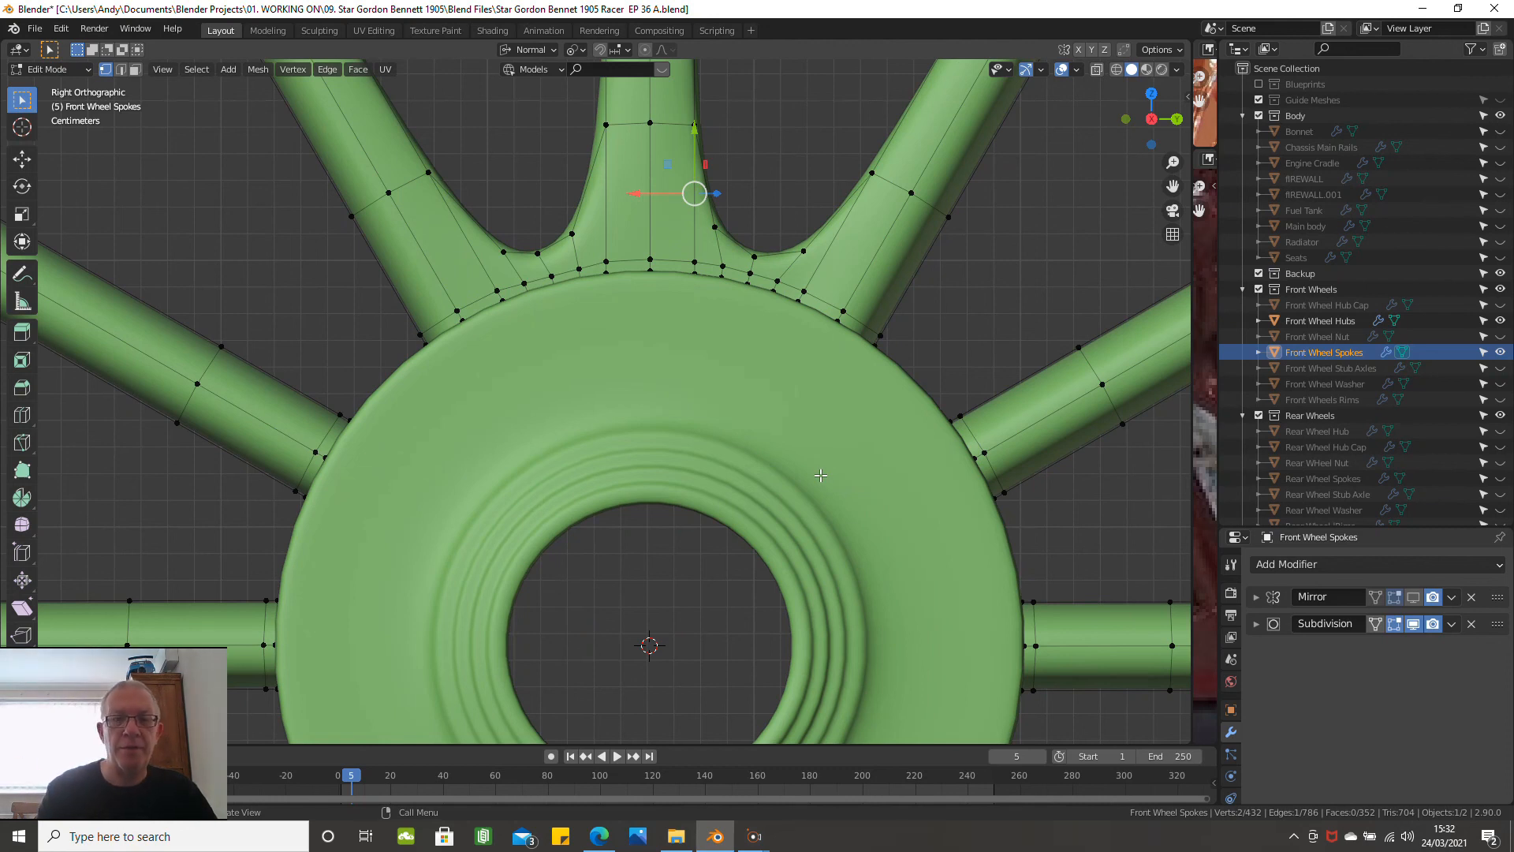
# Examine the alignment of the spokes and hub from above in wireframe, and return to solid shading
pyautogui.press('KP_7')
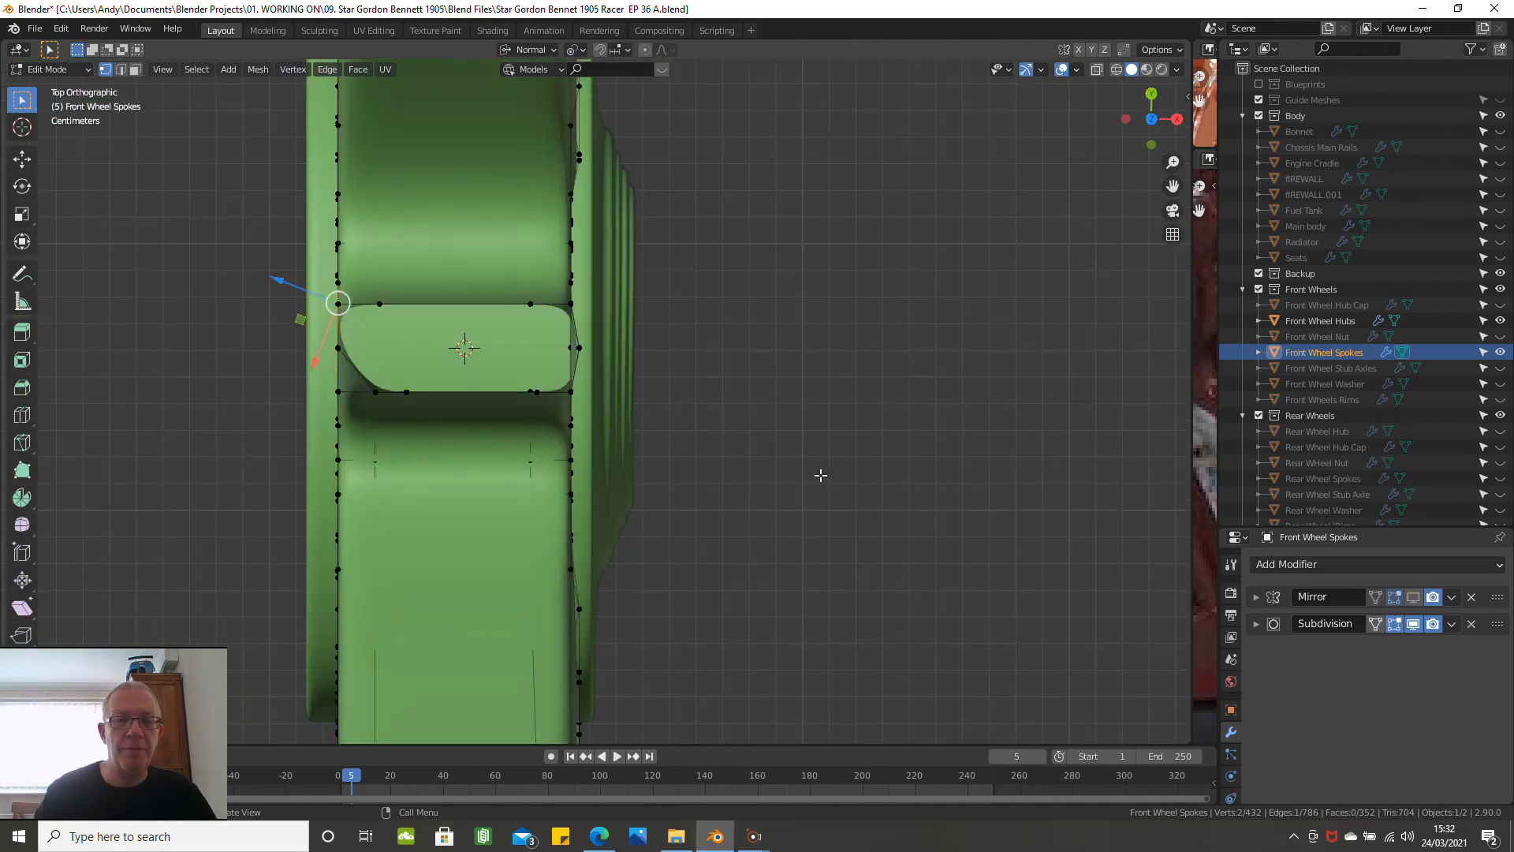
pyautogui.scroll(-2, 820, 477)
pyautogui.press('z')
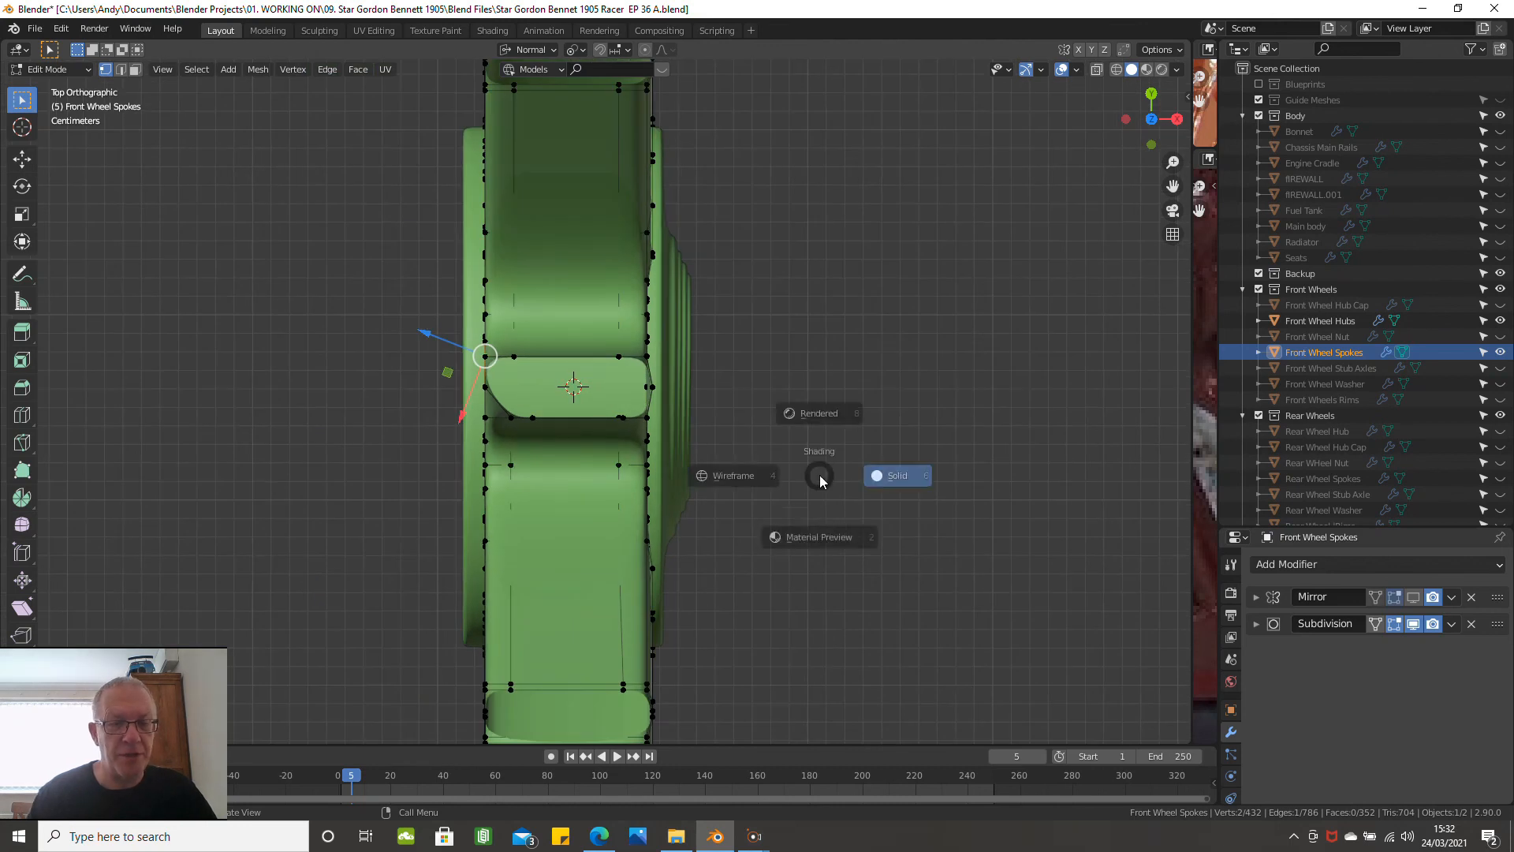
pyautogui.click(697, 477)
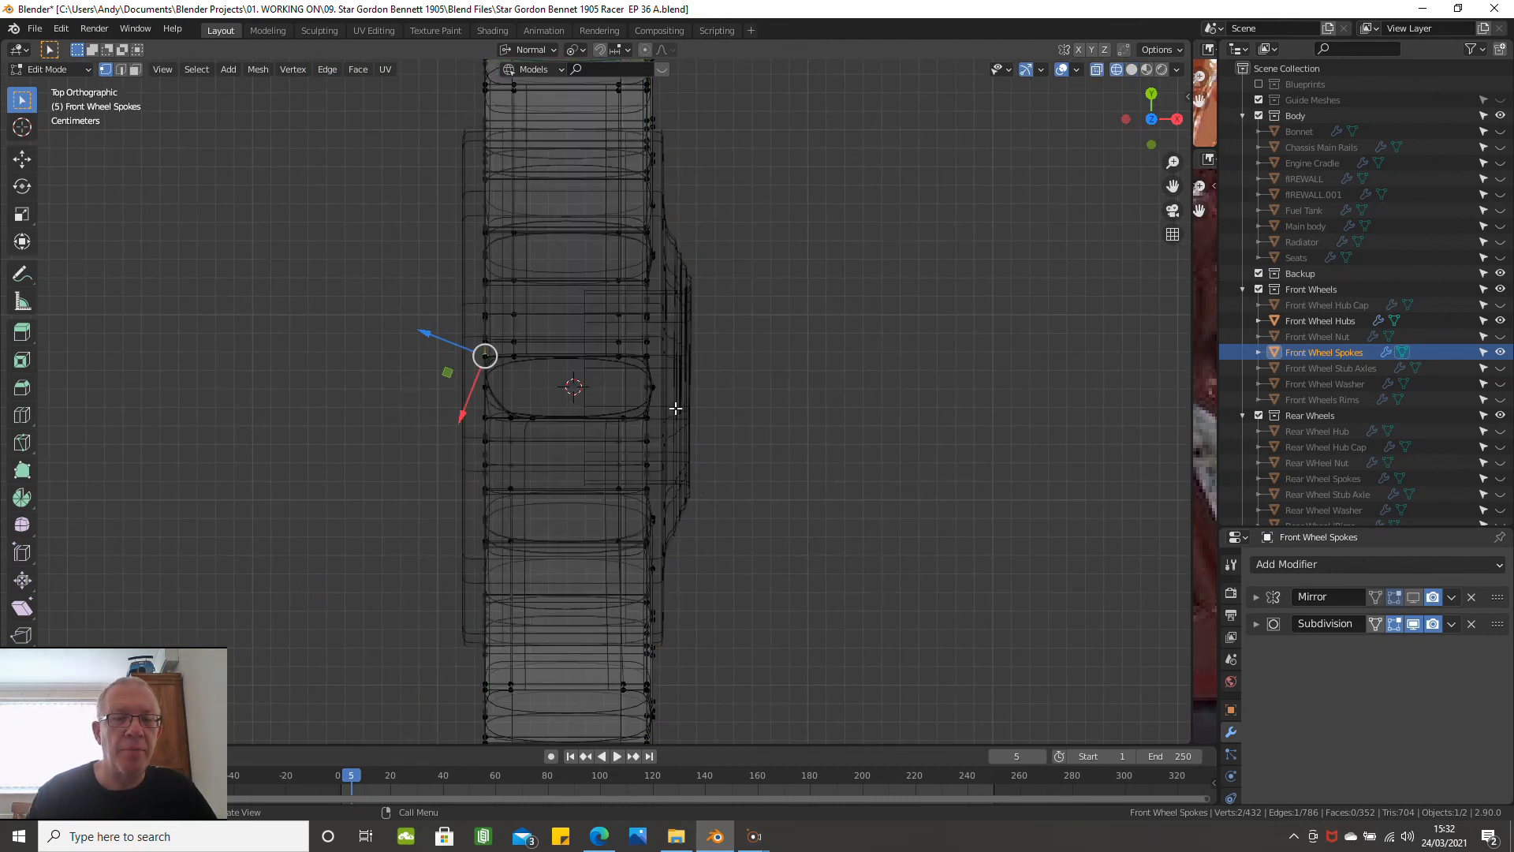
pyautogui.moveTo(681, 406); pyautogui.dragTo(628, 362, button='middle')
pyautogui.press('z')
pyautogui.click(758, 397)
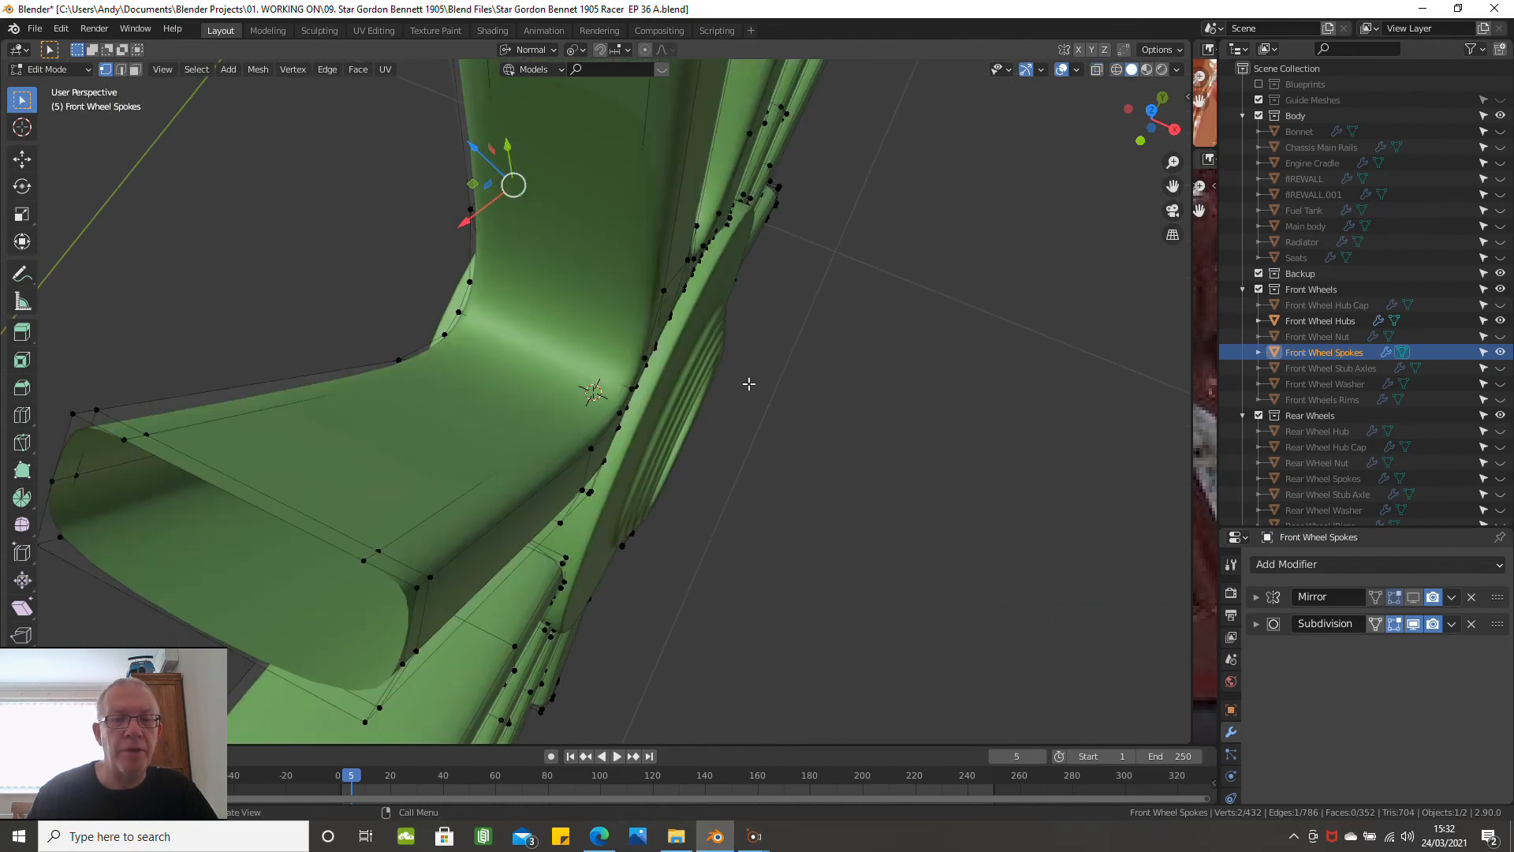
pyautogui.moveTo(746, 381); pyautogui.dragTo(710, 394, button='middle')
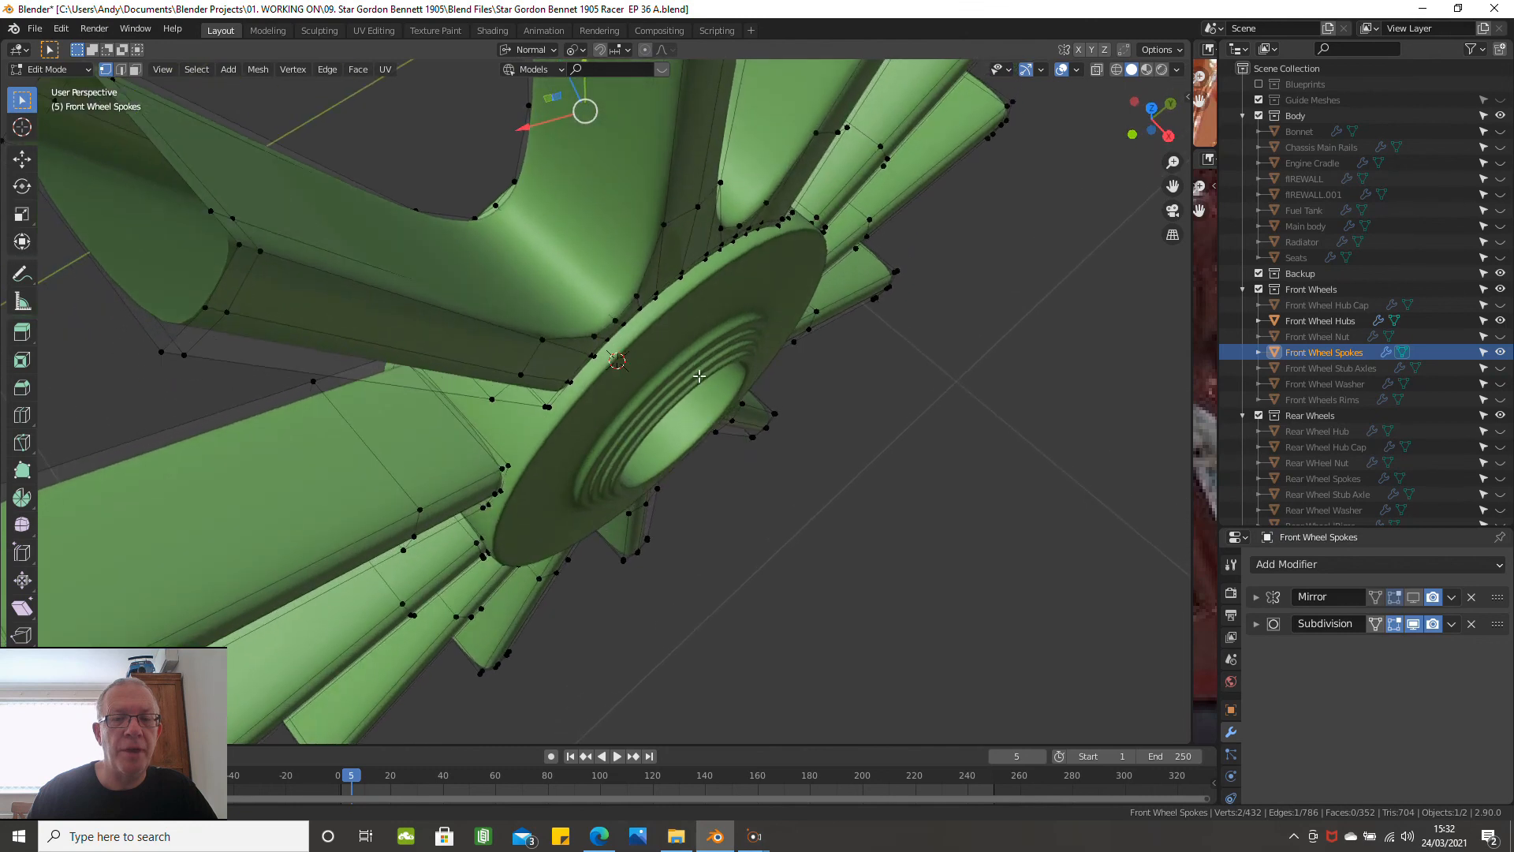
# Turn off the viewport display of the Front Wheel Spokes' Subdivision modifier and look over the unsmoothed wheel
pyautogui.click(1415, 624)
pyautogui.moveTo(757, 460); pyautogui.dragTo(740, 382, button='middle')
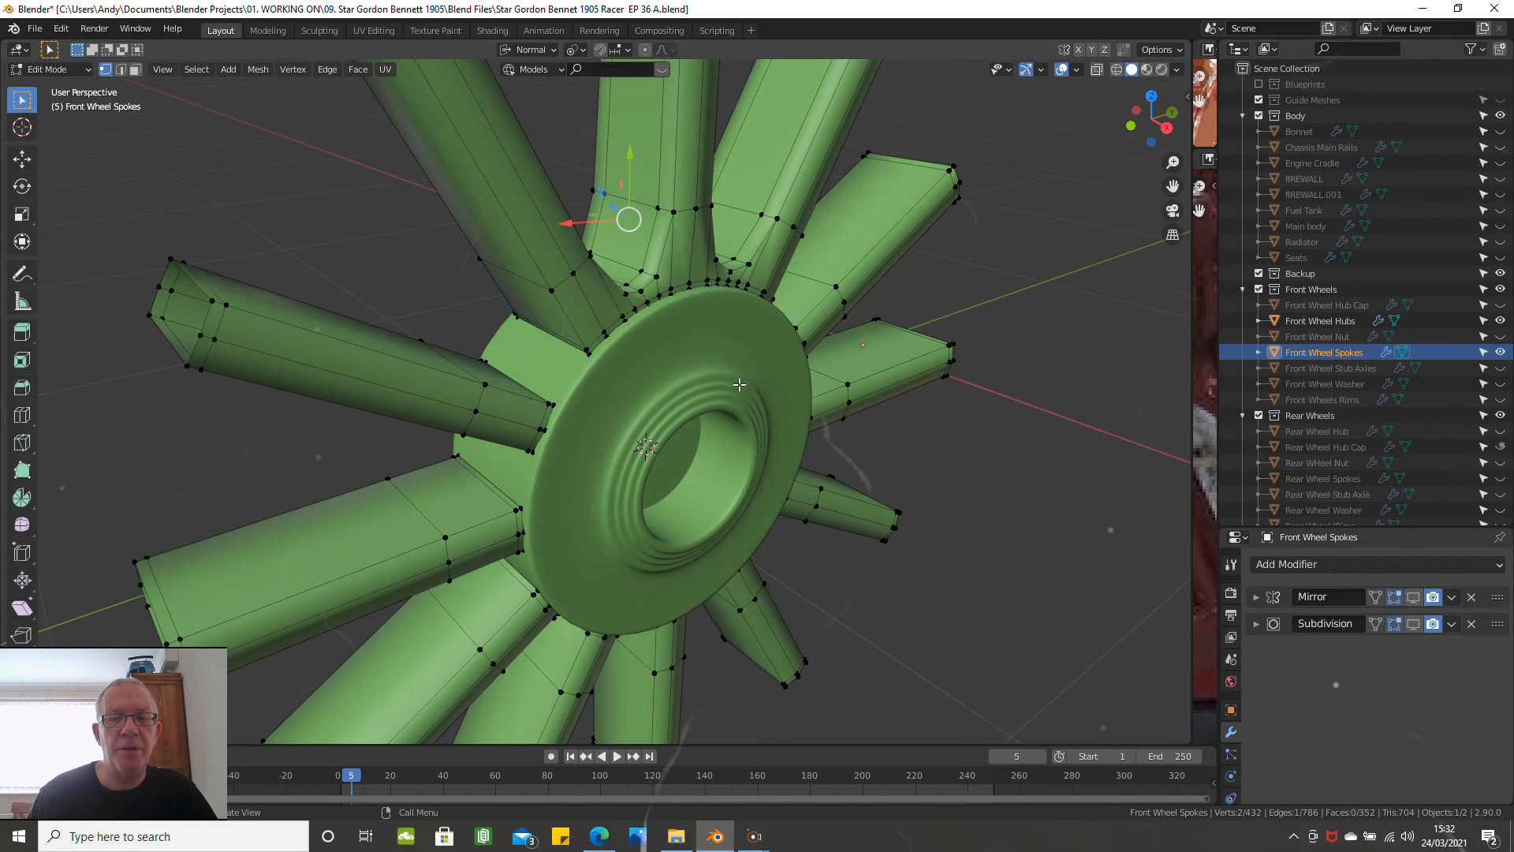
pyautogui.scroll(-3, 739, 383)
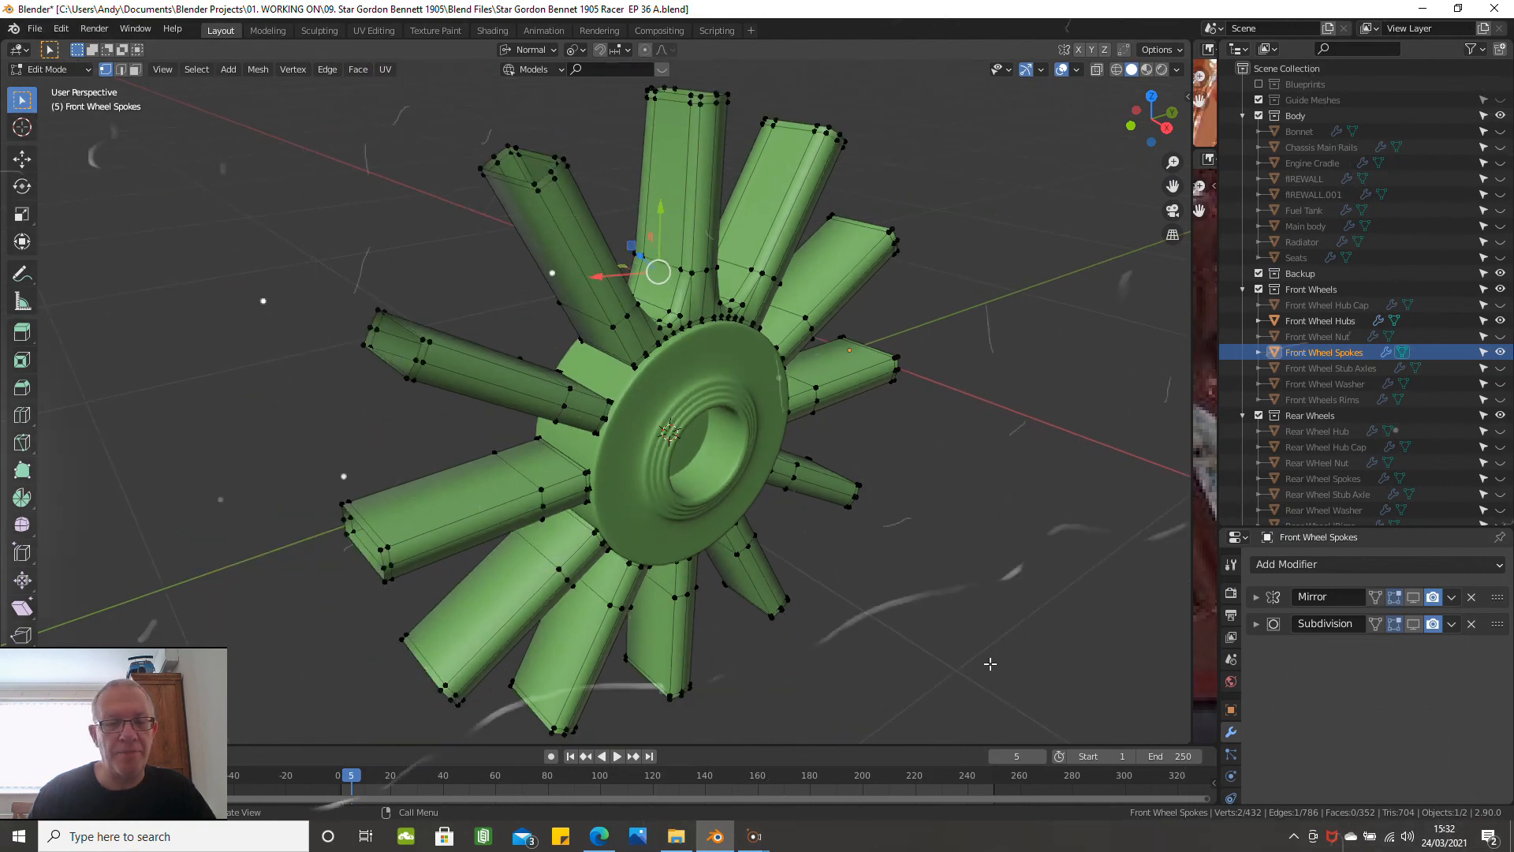